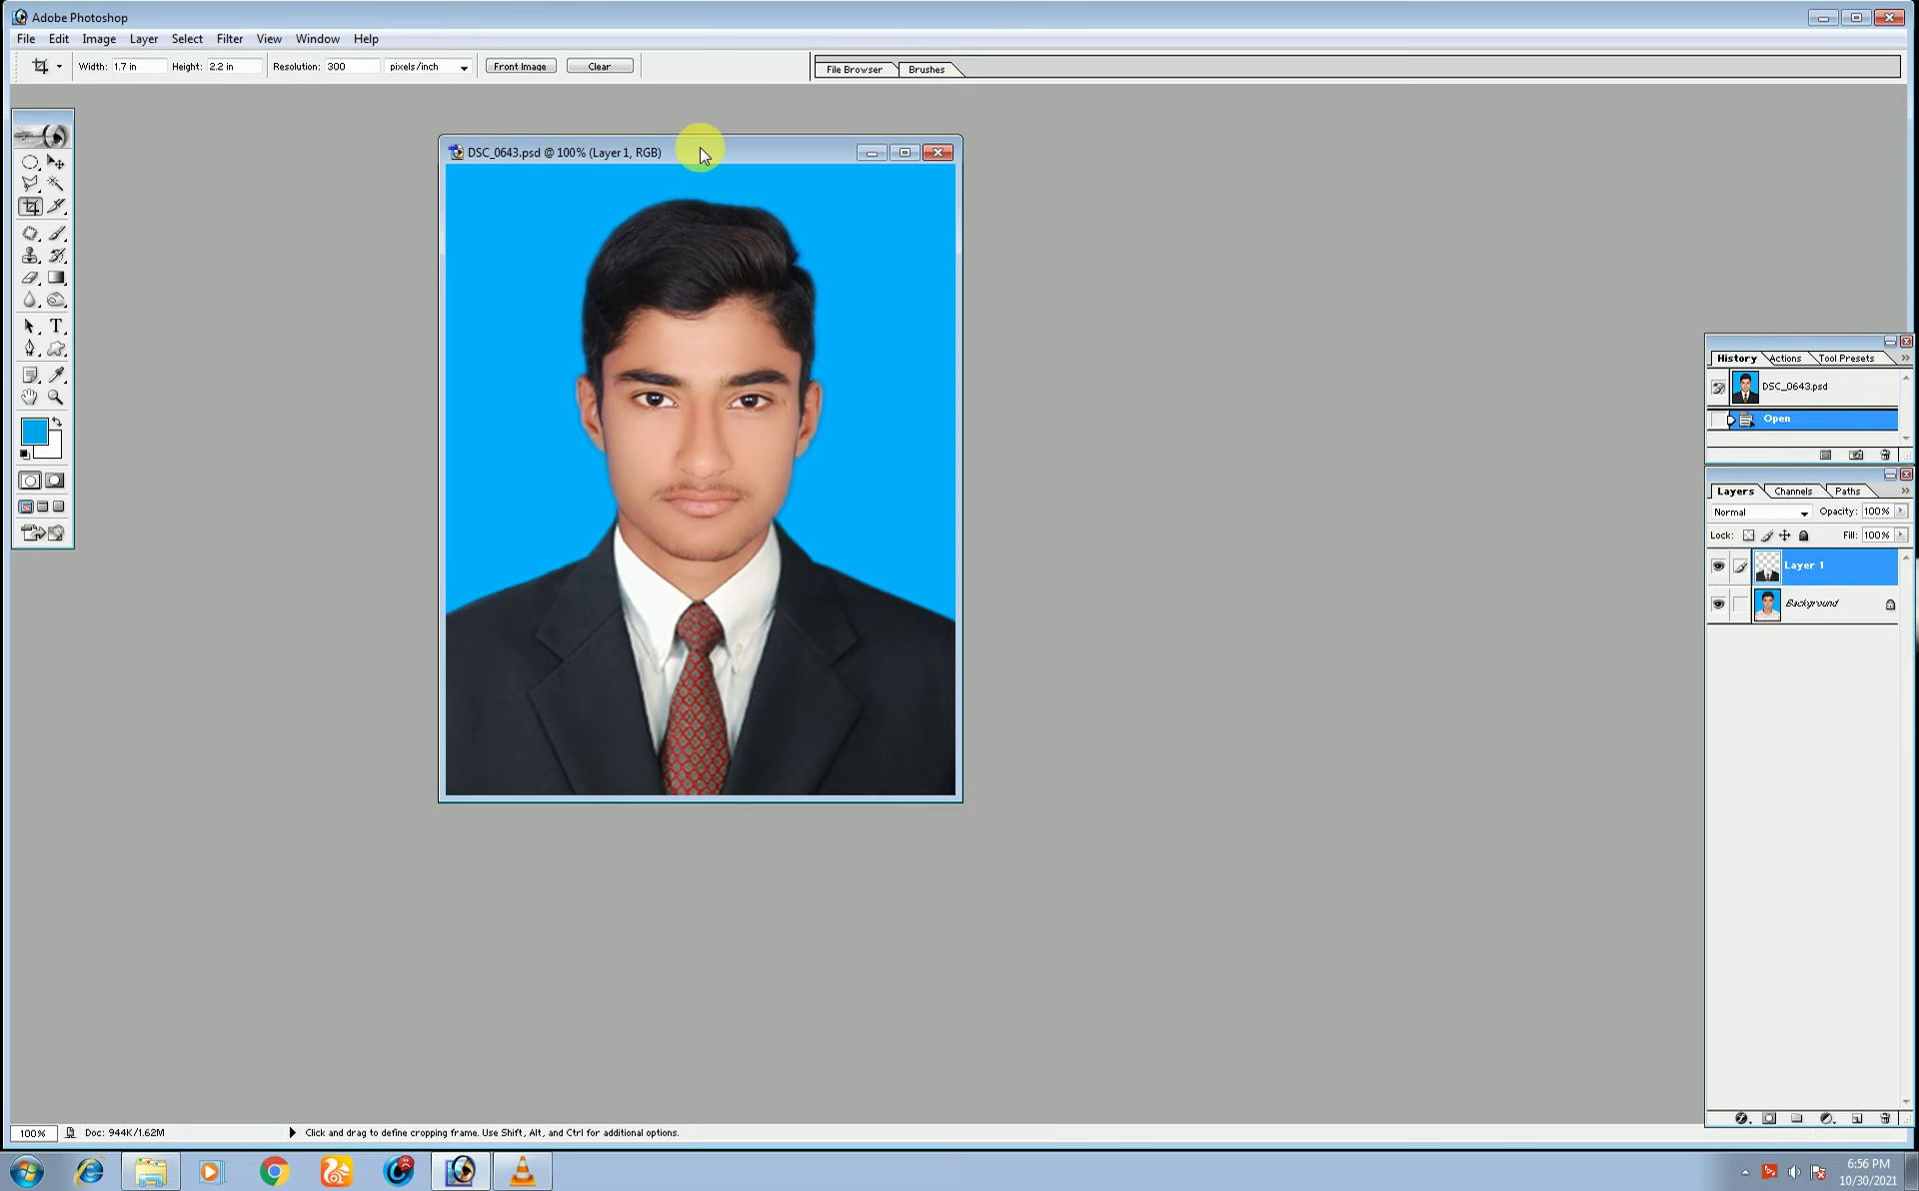
- Reposition the finished example DSC_0643.psd window in the workspace
{"action": "left_click_drag", "start_coordinate": [707, 150], "coordinate": [828, 180]}
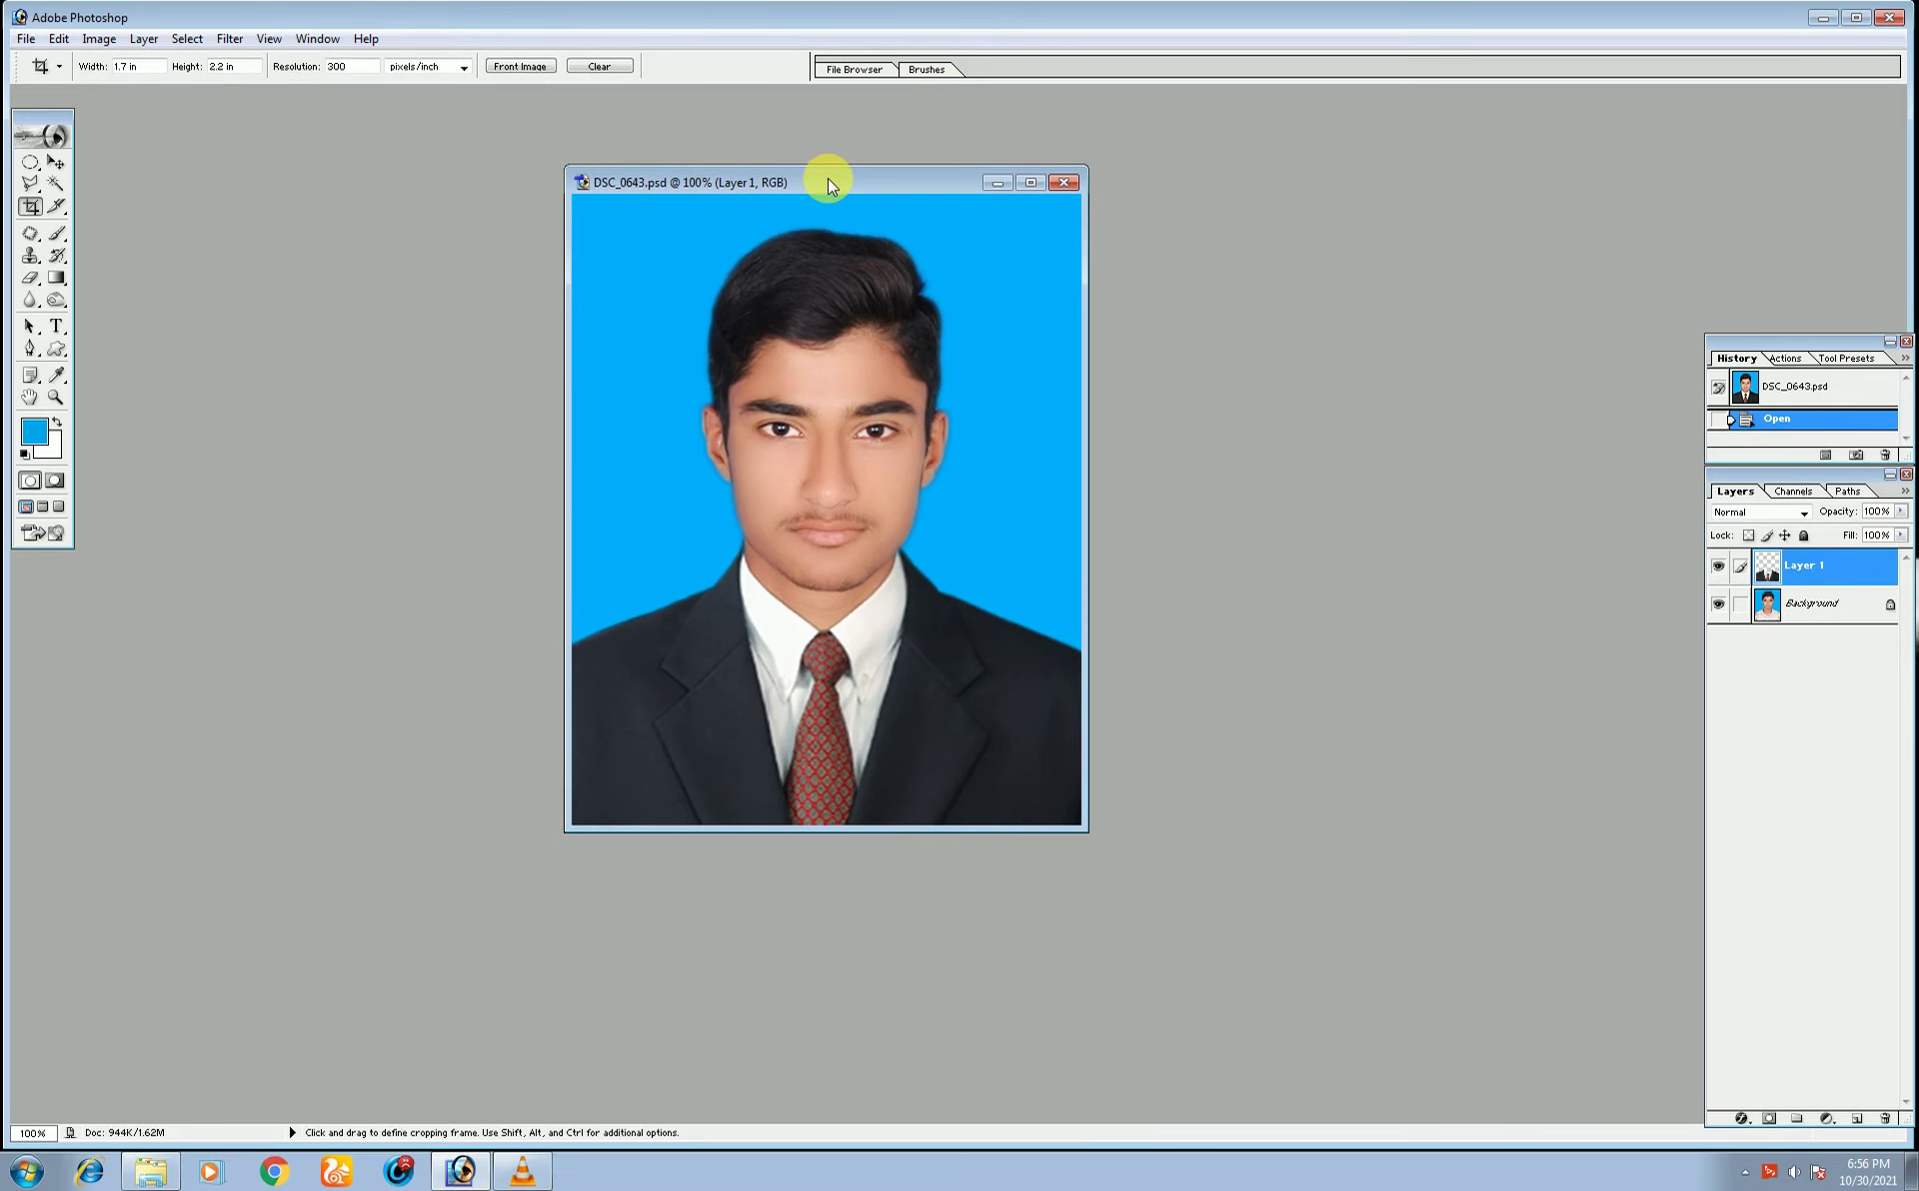
{"action": "left_click_drag", "start_coordinate": [824, 183], "coordinate": [875, 172]}
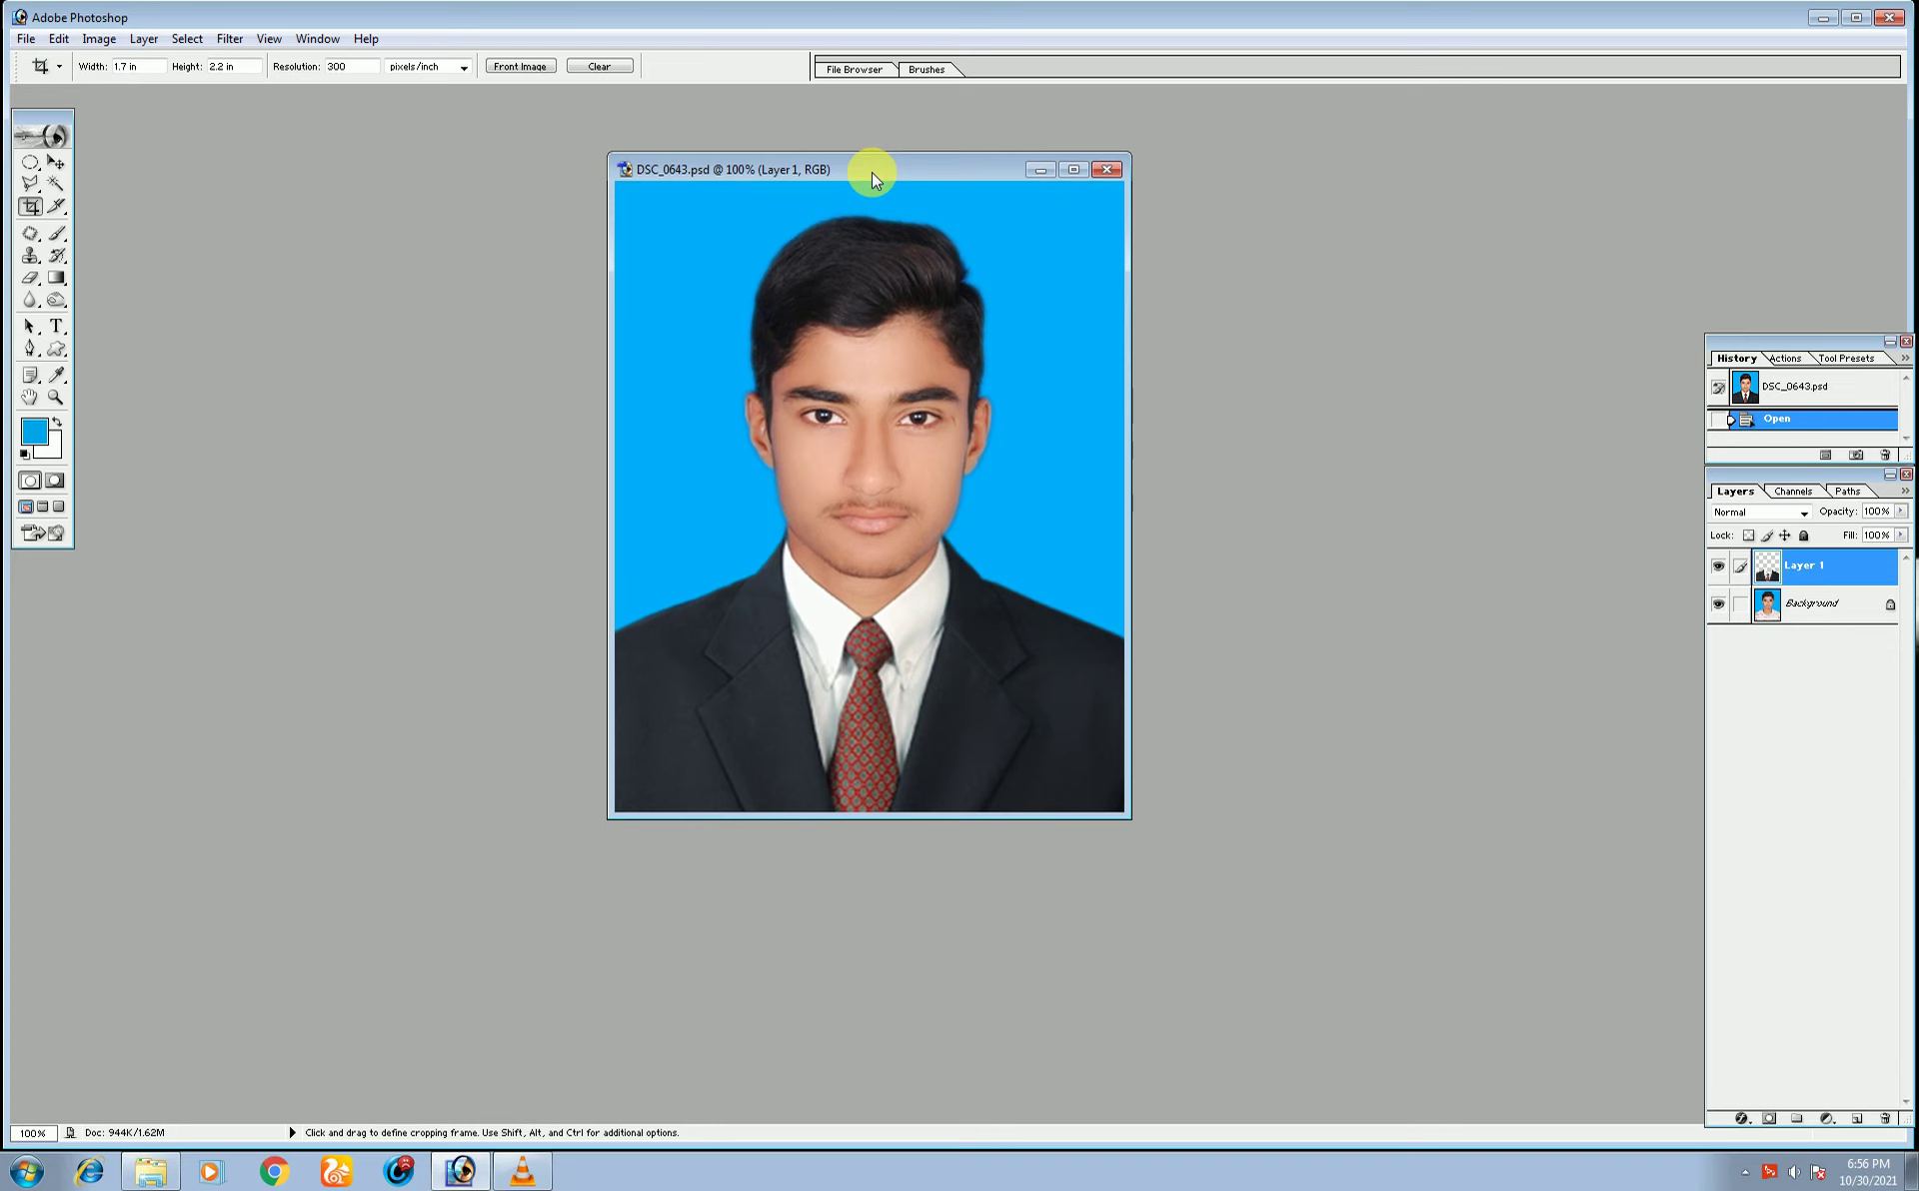
{"action": "left_click_drag", "start_coordinate": [872, 172], "coordinate": [871, 179]}
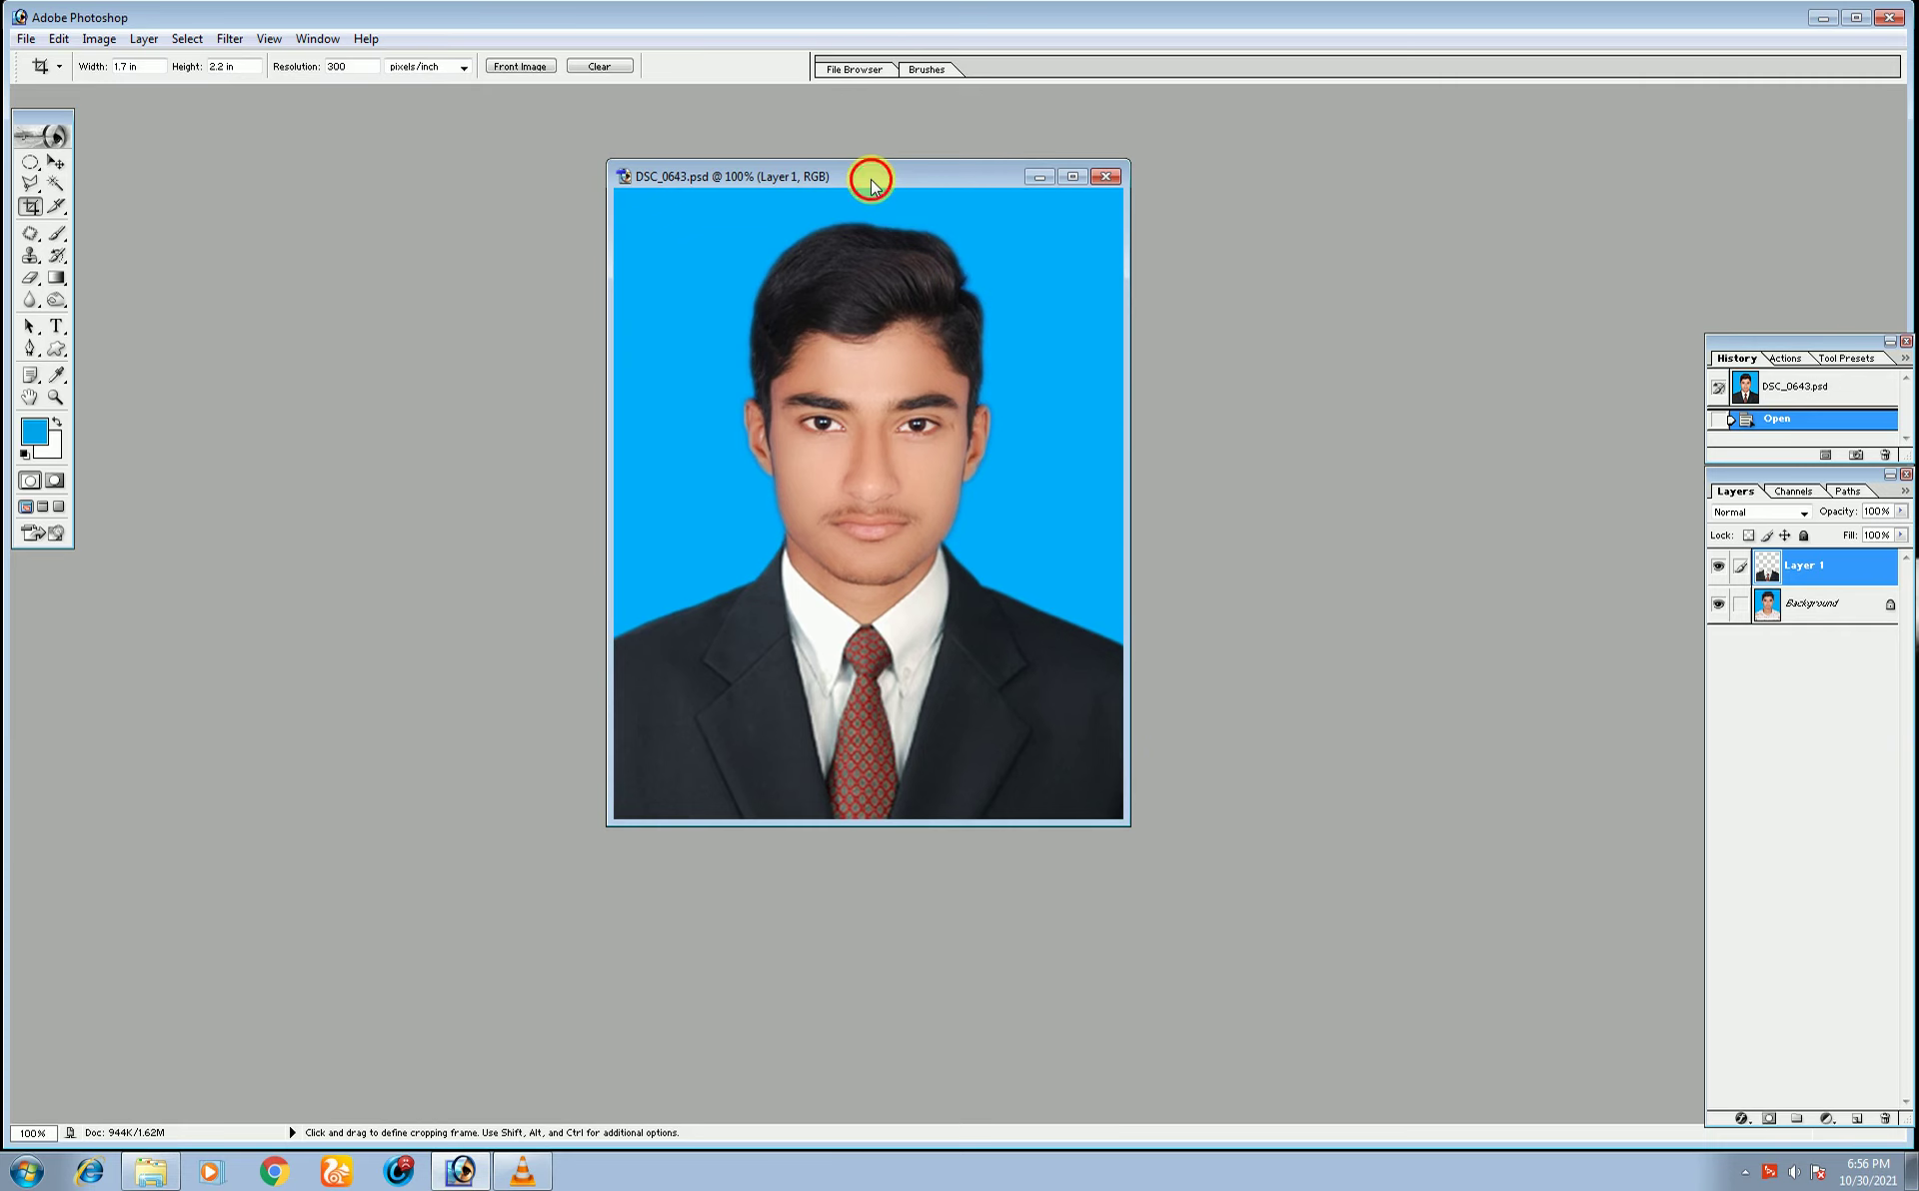
{"action": "left_click_drag", "start_coordinate": [872, 178], "coordinate": [850, 189]}
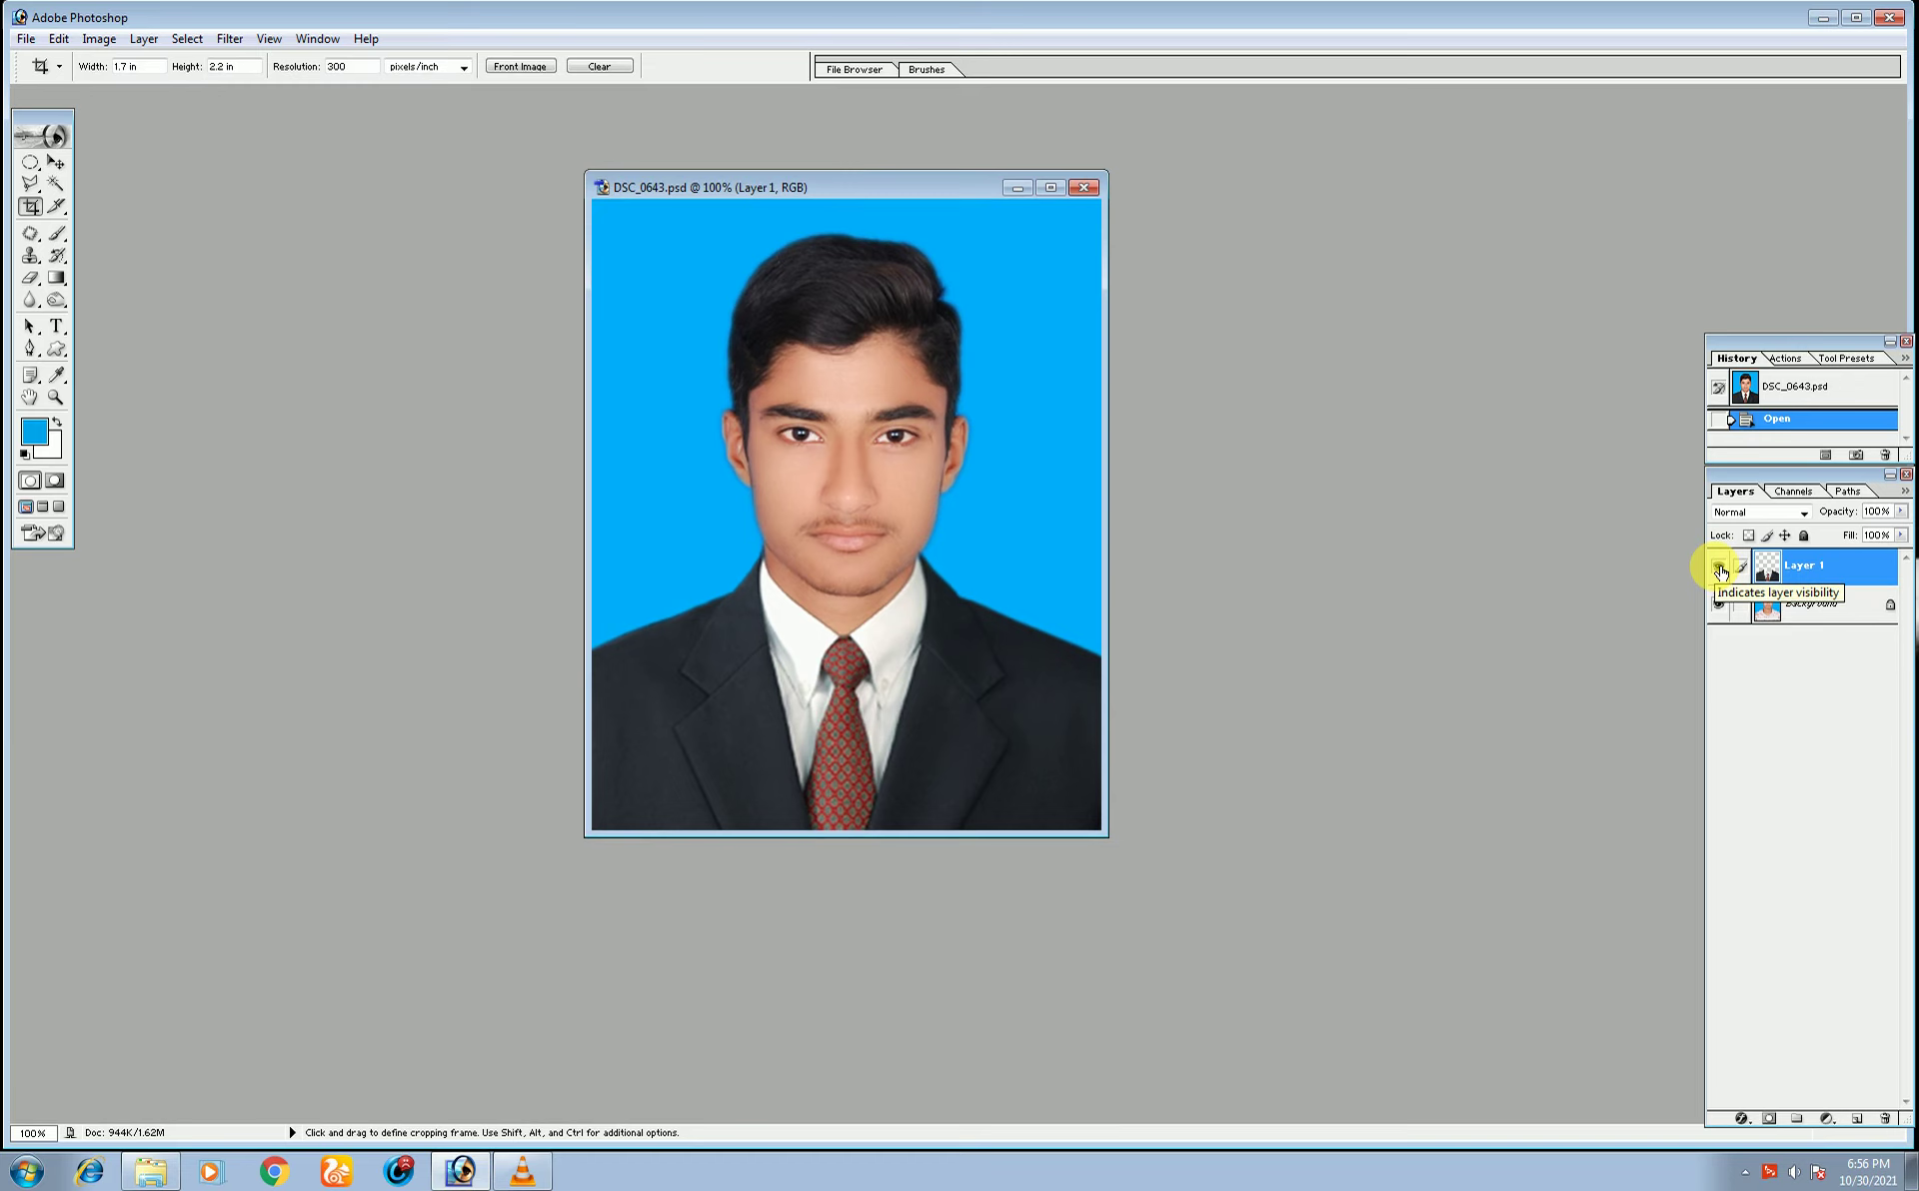
- Toggle the suit layer off and on to compare, then minimize the finished example
{"action": "left_click", "coordinate": [1719, 569]}
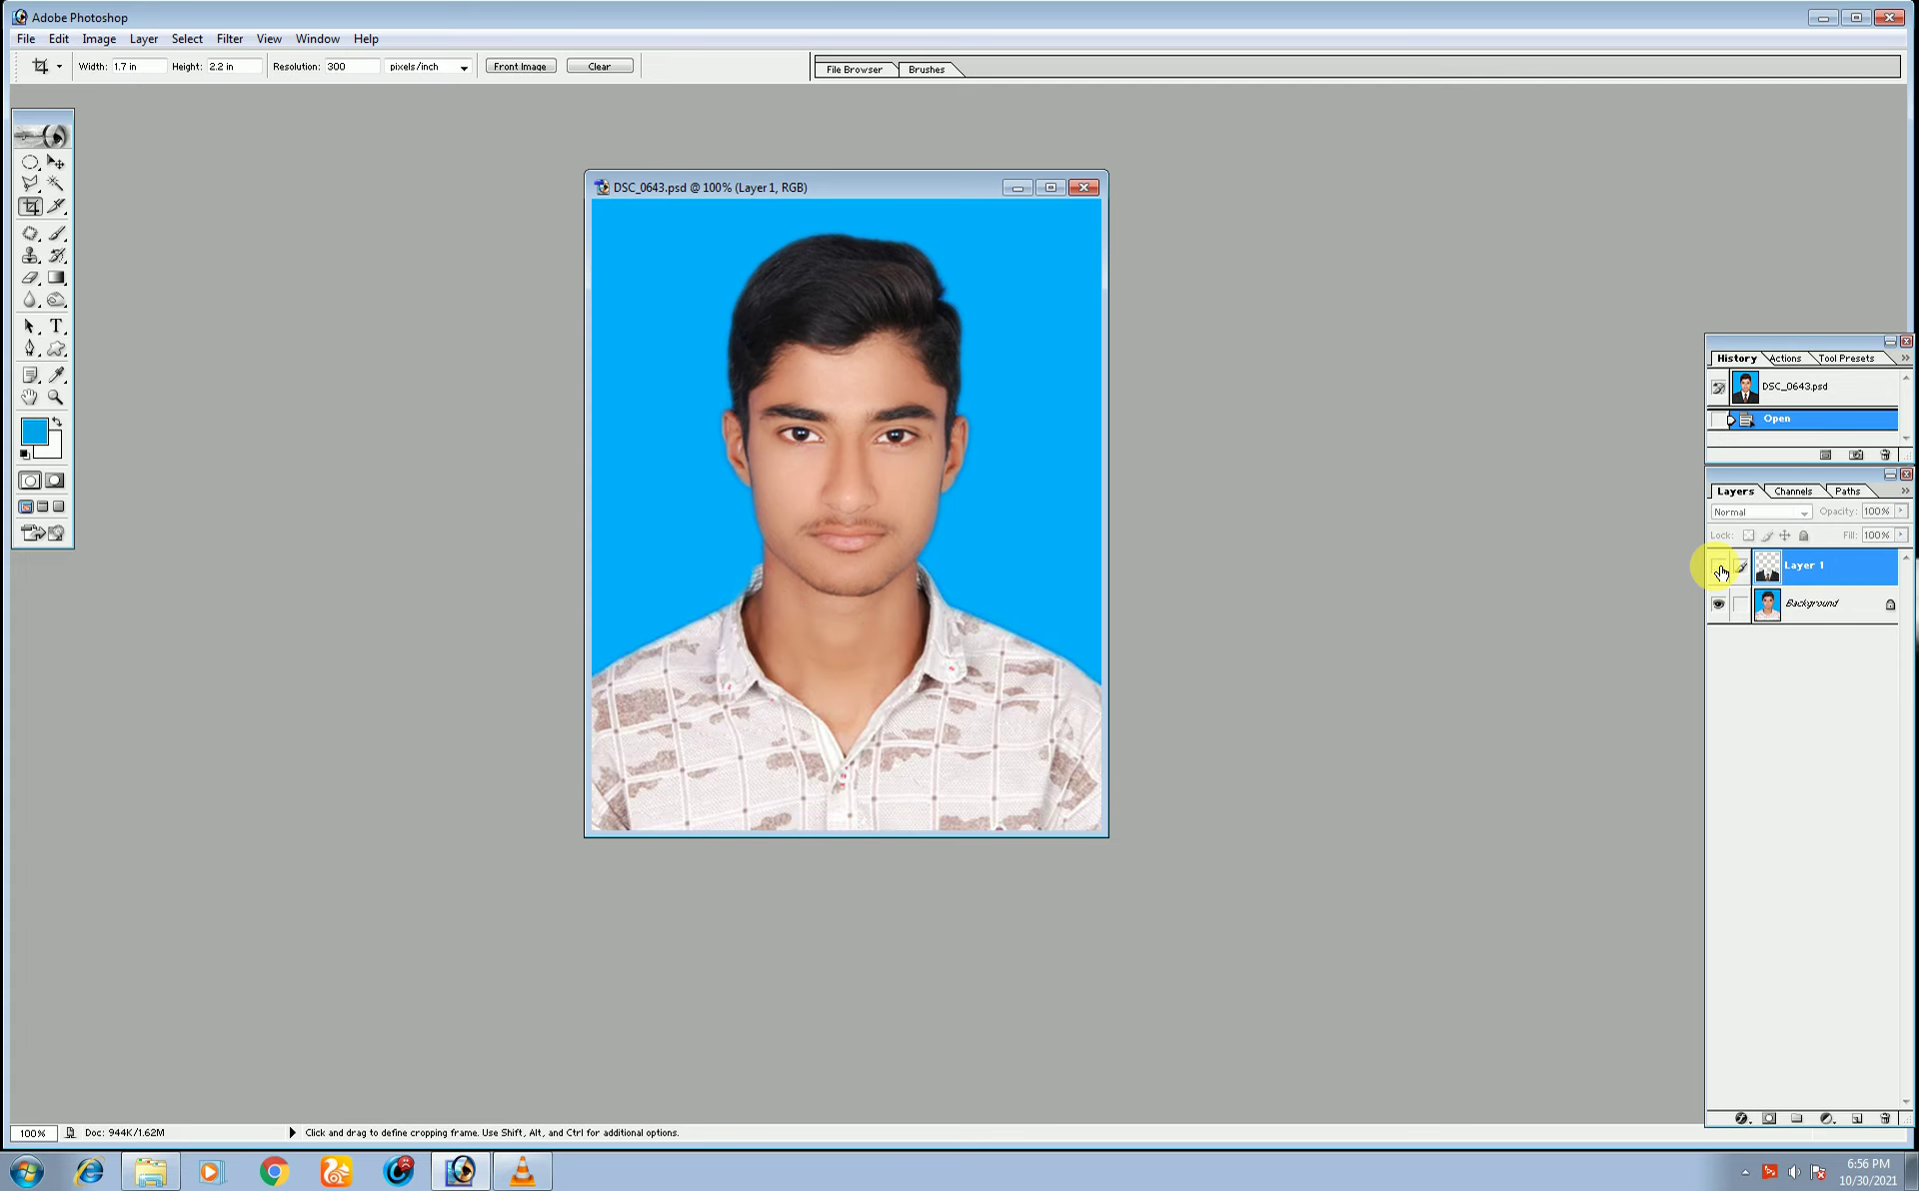
{"action": "left_click", "coordinate": [1720, 572]}
{"action": "left_click", "coordinate": [1720, 571]}
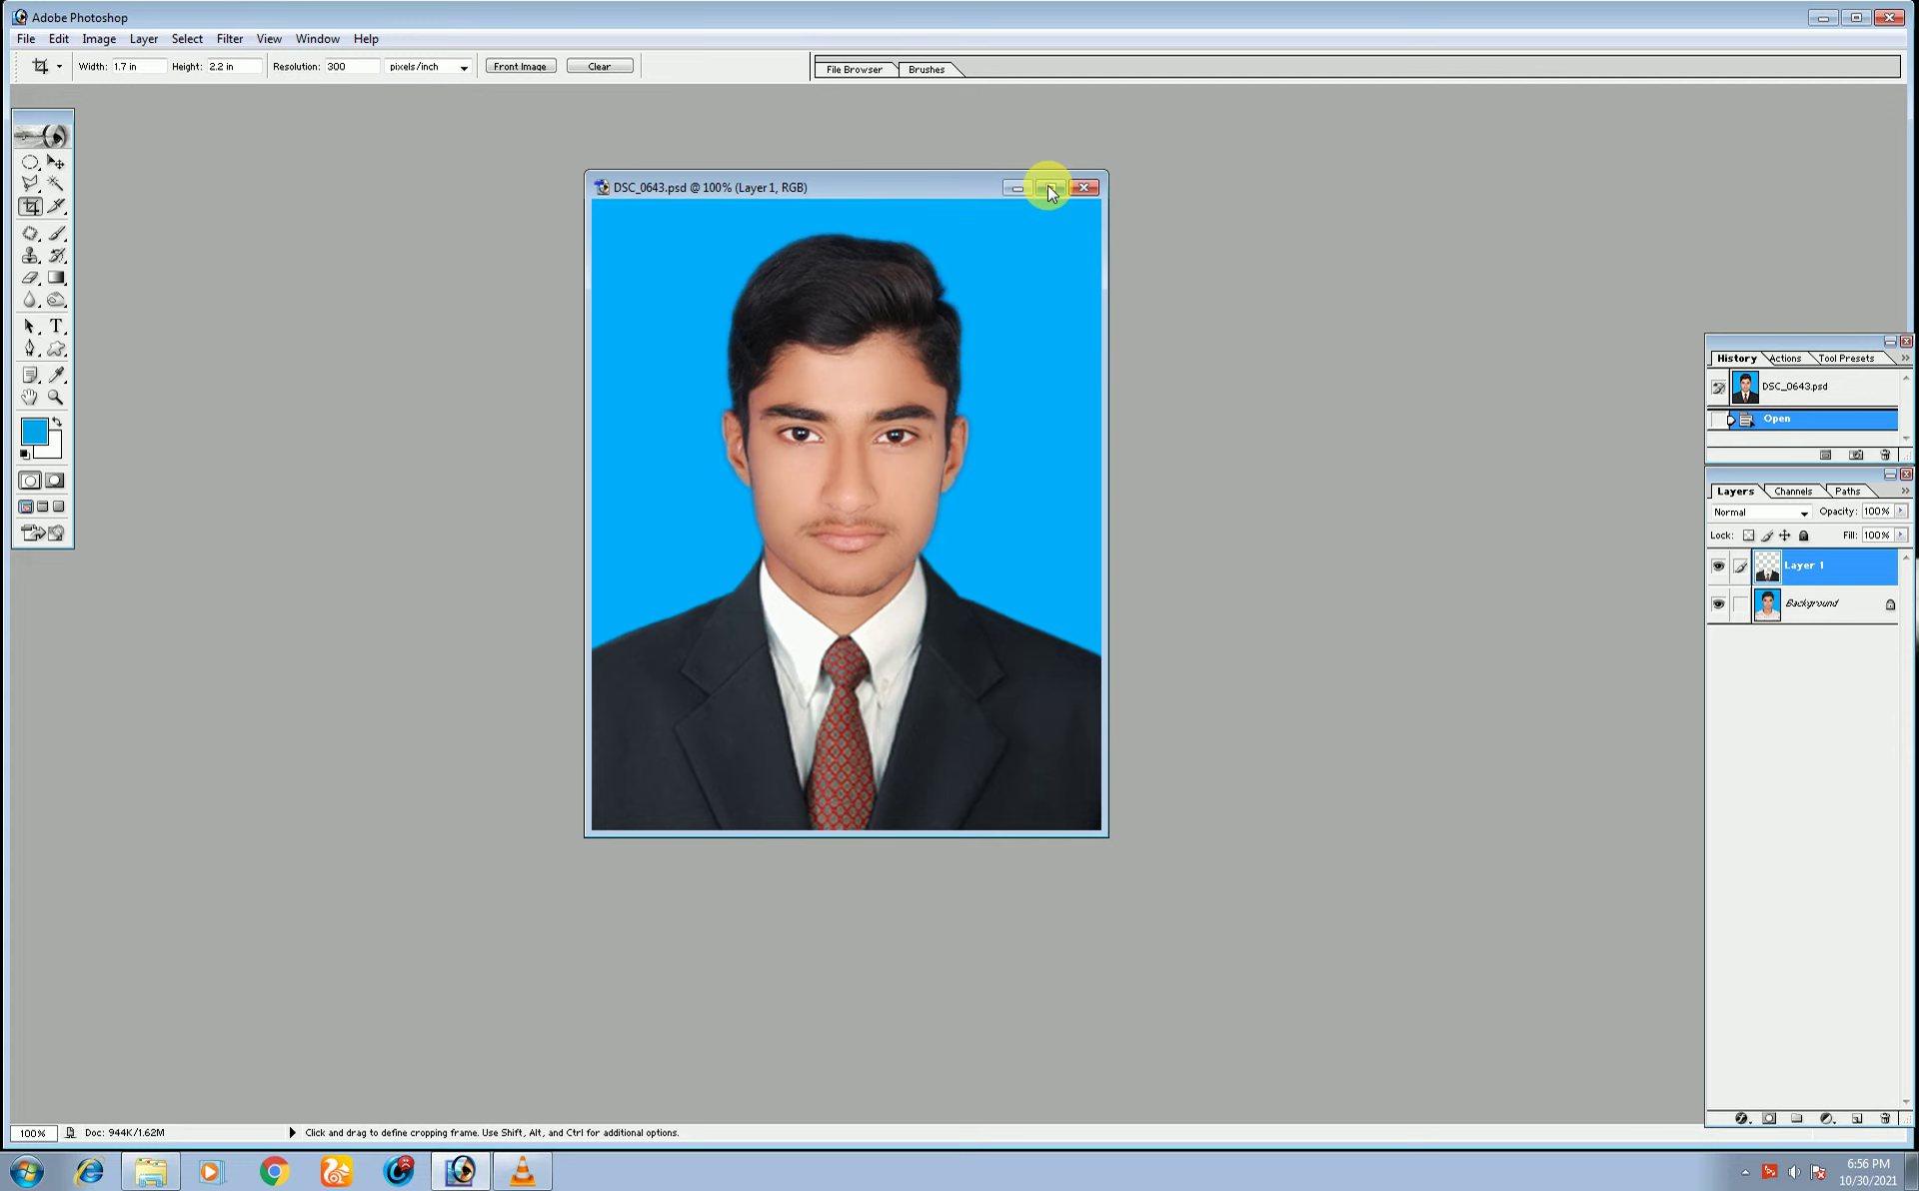
{"action": "left_click", "coordinate": [1015, 187]}
{"action": "left_click", "coordinate": [155, 1178]}
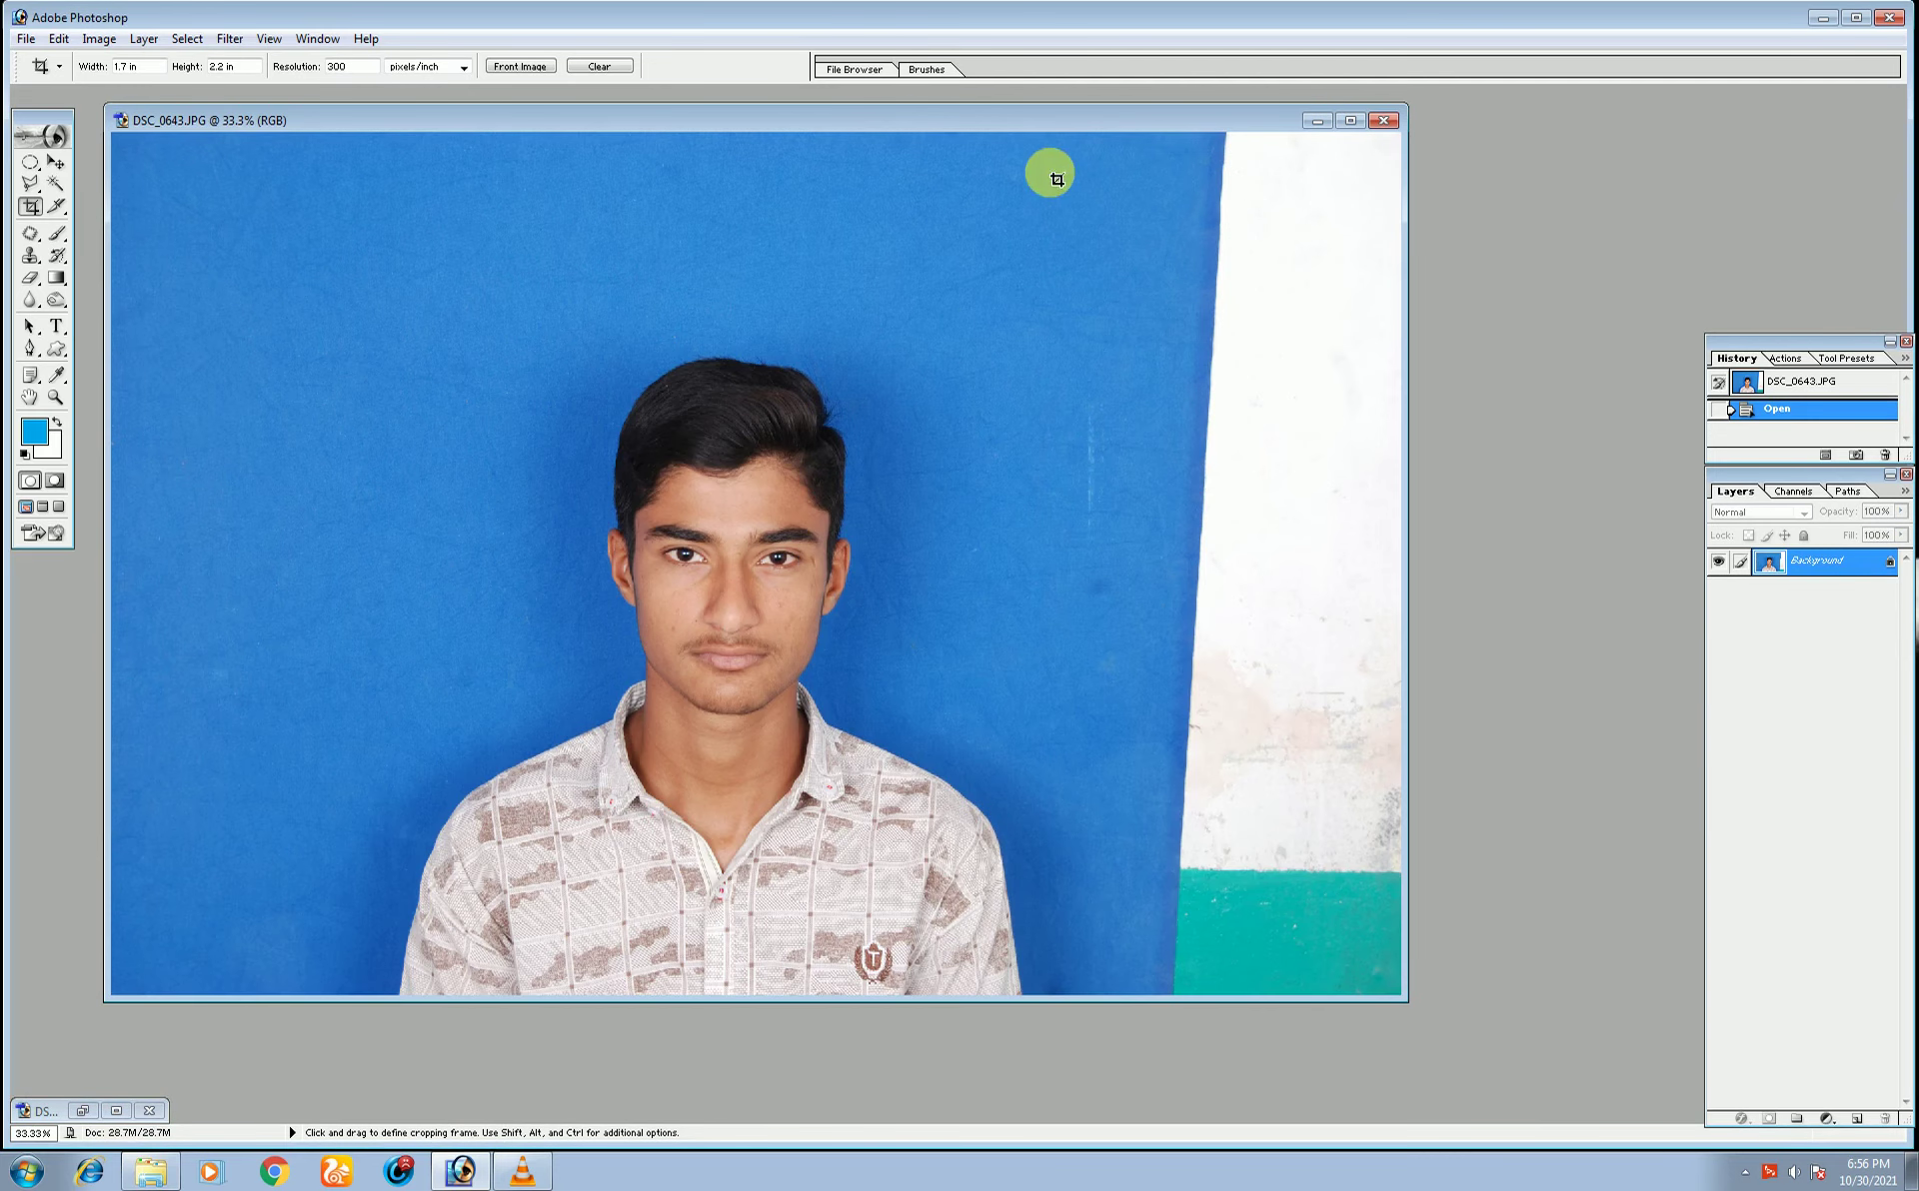
- Crop DSC_0643.JPG to head and shoulders, clearing fixed crop values and cutting off the white wall
{"action": "left_click_drag", "start_coordinate": [1056, 118], "coordinate": [1198, 112]}
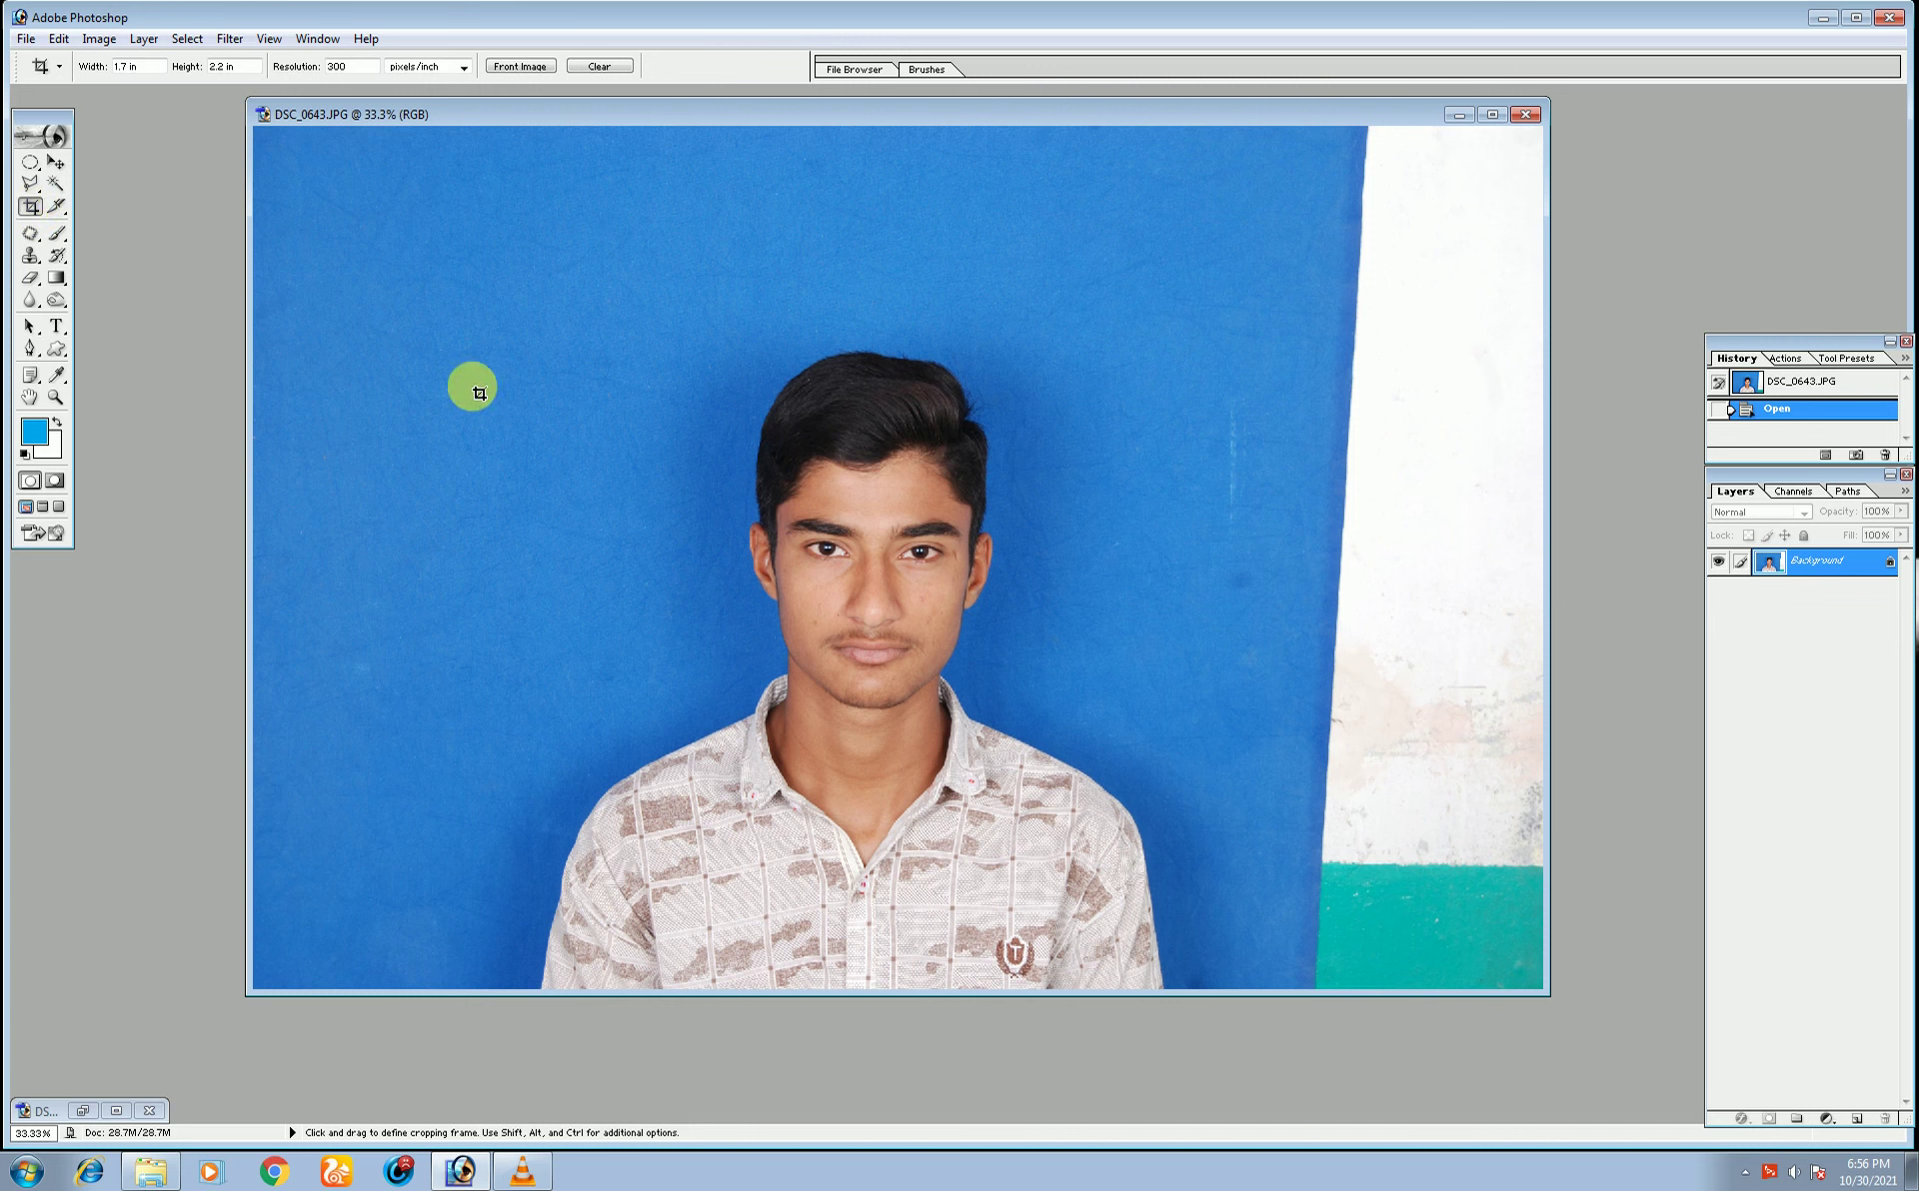
{"action": "left_click", "coordinate": [608, 72]}
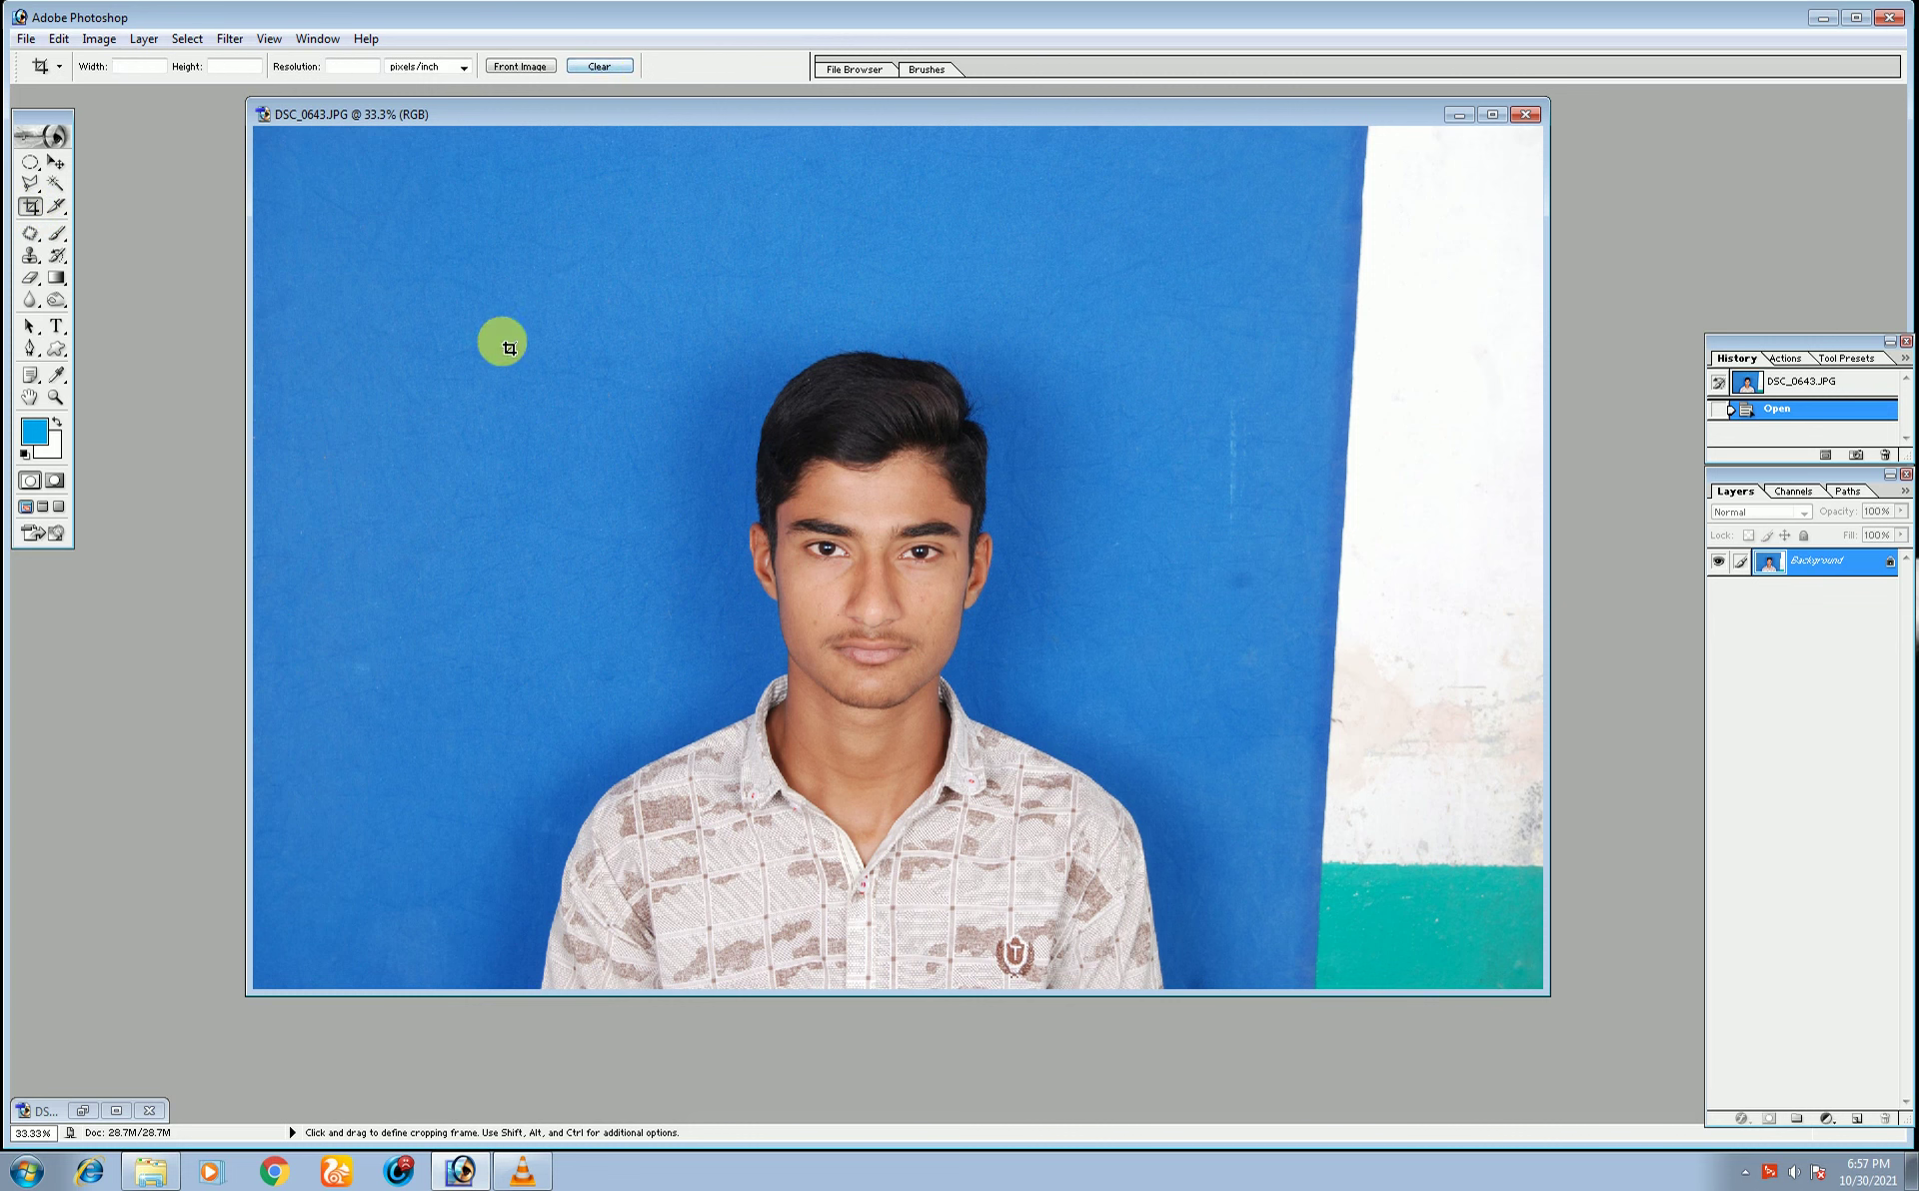
{"action": "left_click_drag", "start_coordinate": [516, 330], "coordinate": [1159, 992]}
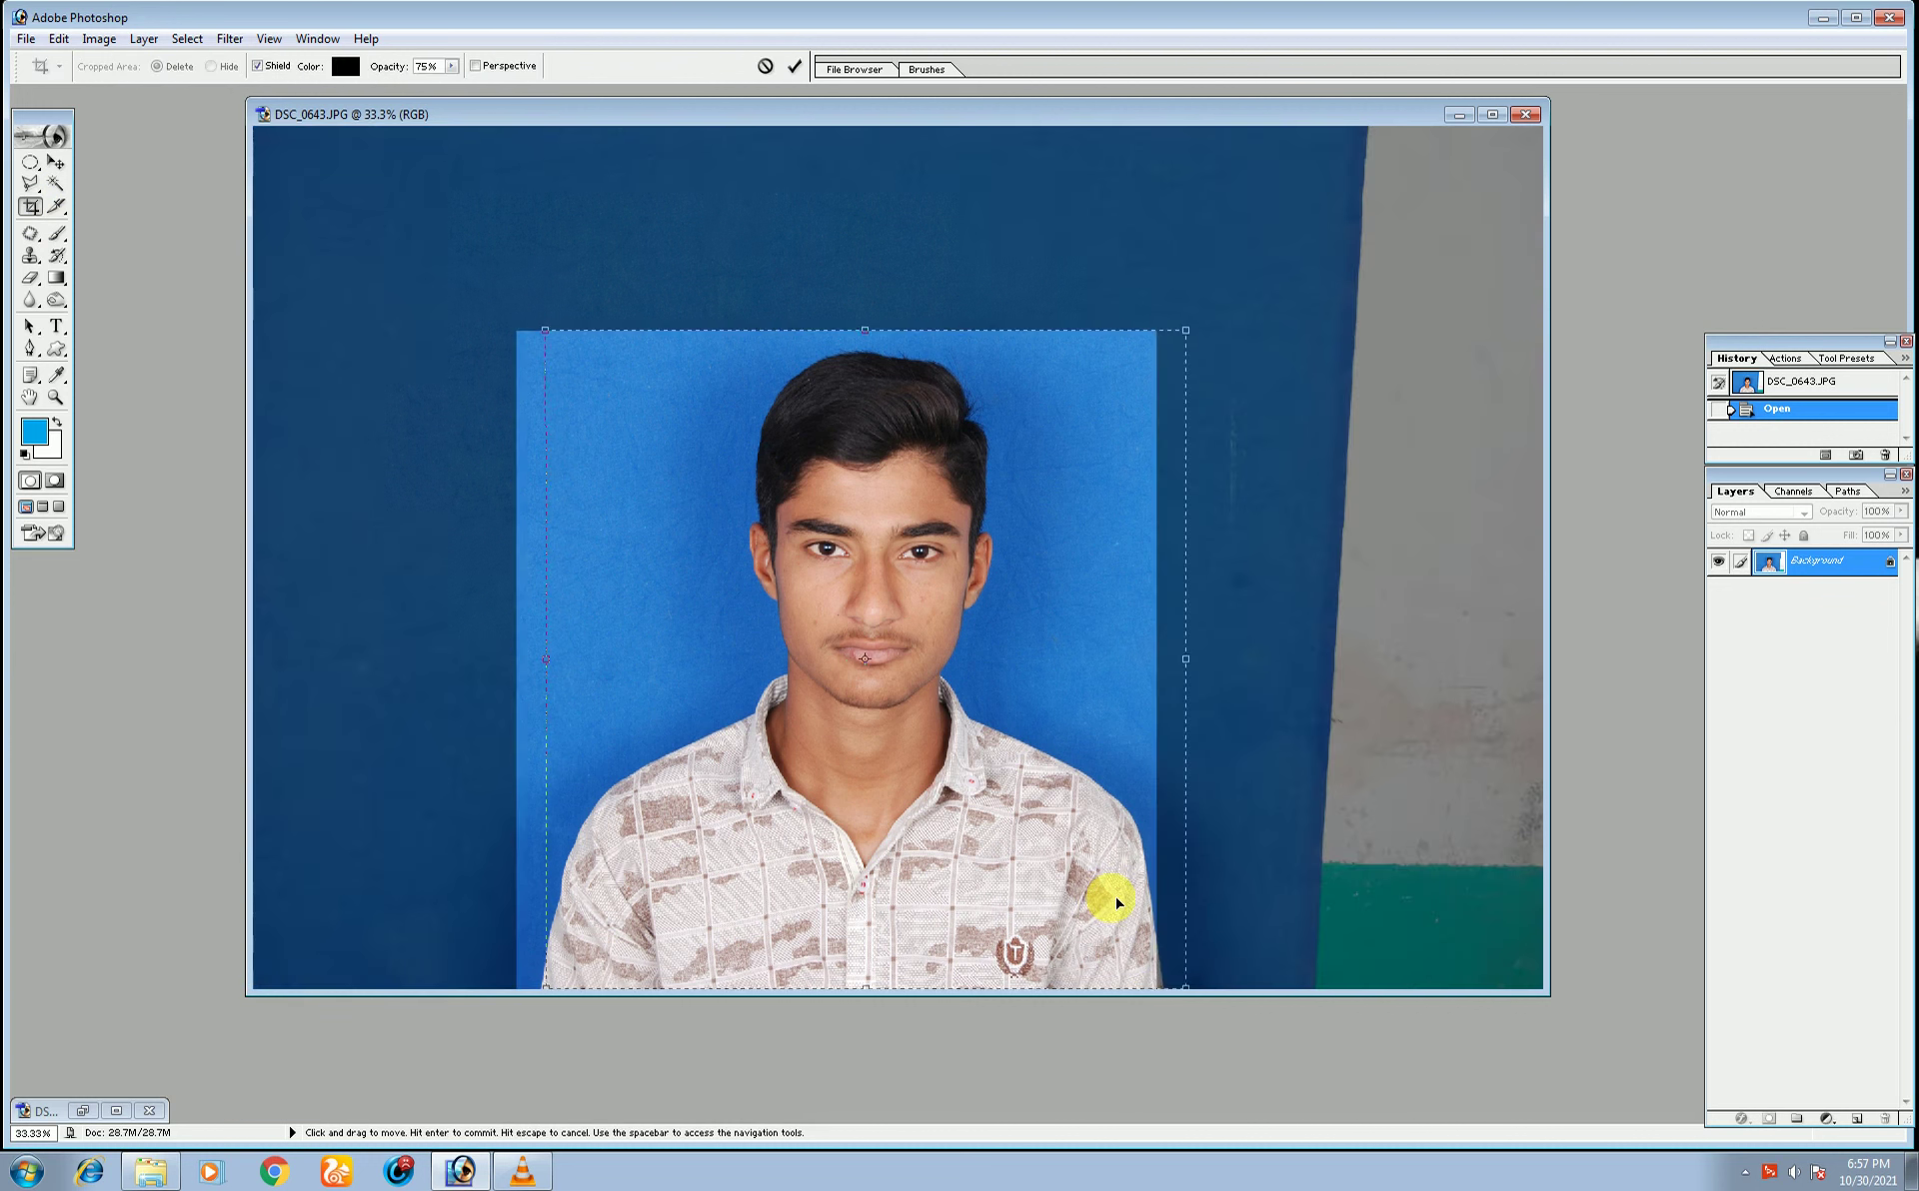
{"action": "mouse_move", "coordinate": [1104, 897]}
{"action": "left_mouse_down"}
{"action": "mouse_move", "coordinate": [1133, 880]}
{"action": "mouse_move", "coordinate": [1073, 756]}
{"action": "left_mouse_up"}
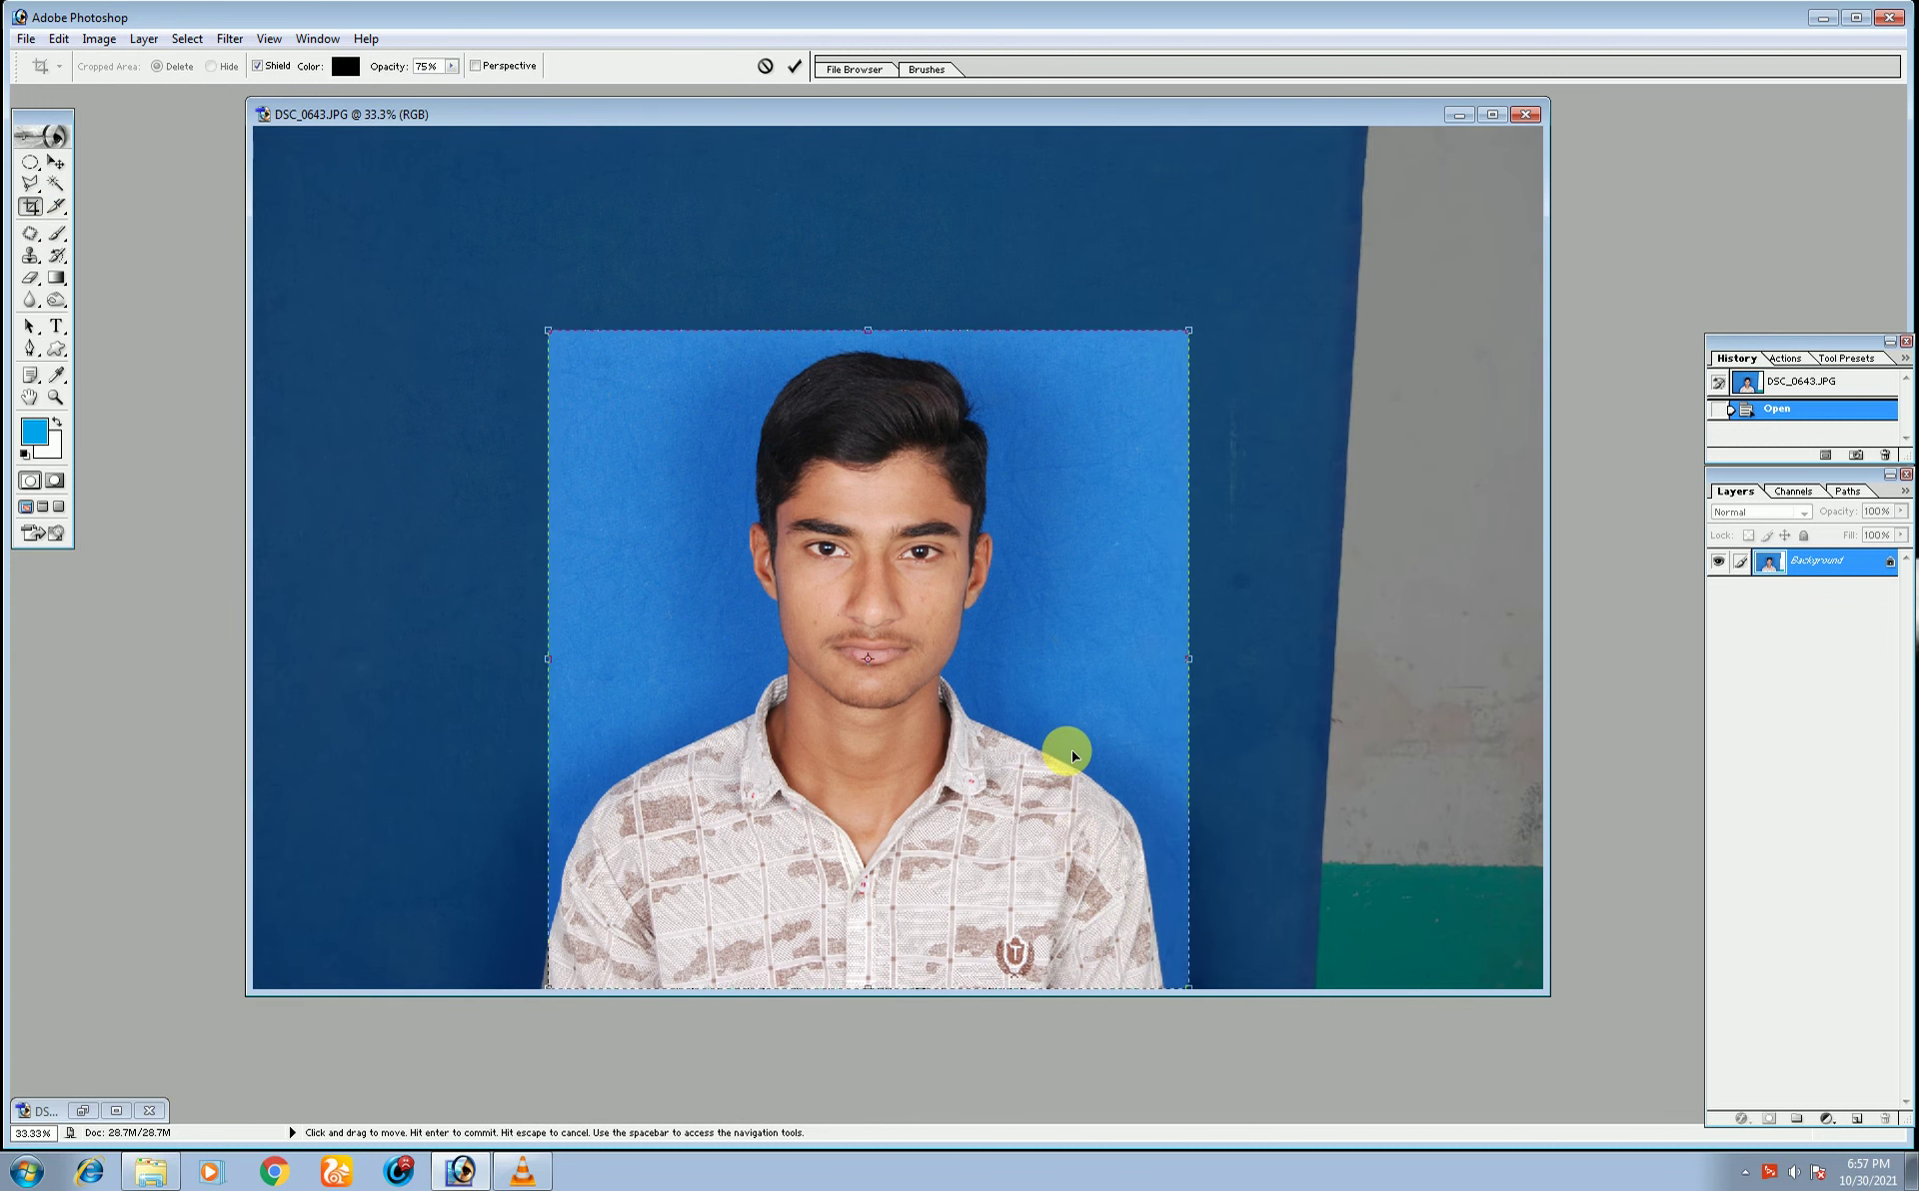
{"action": "key", "text": "Return"}
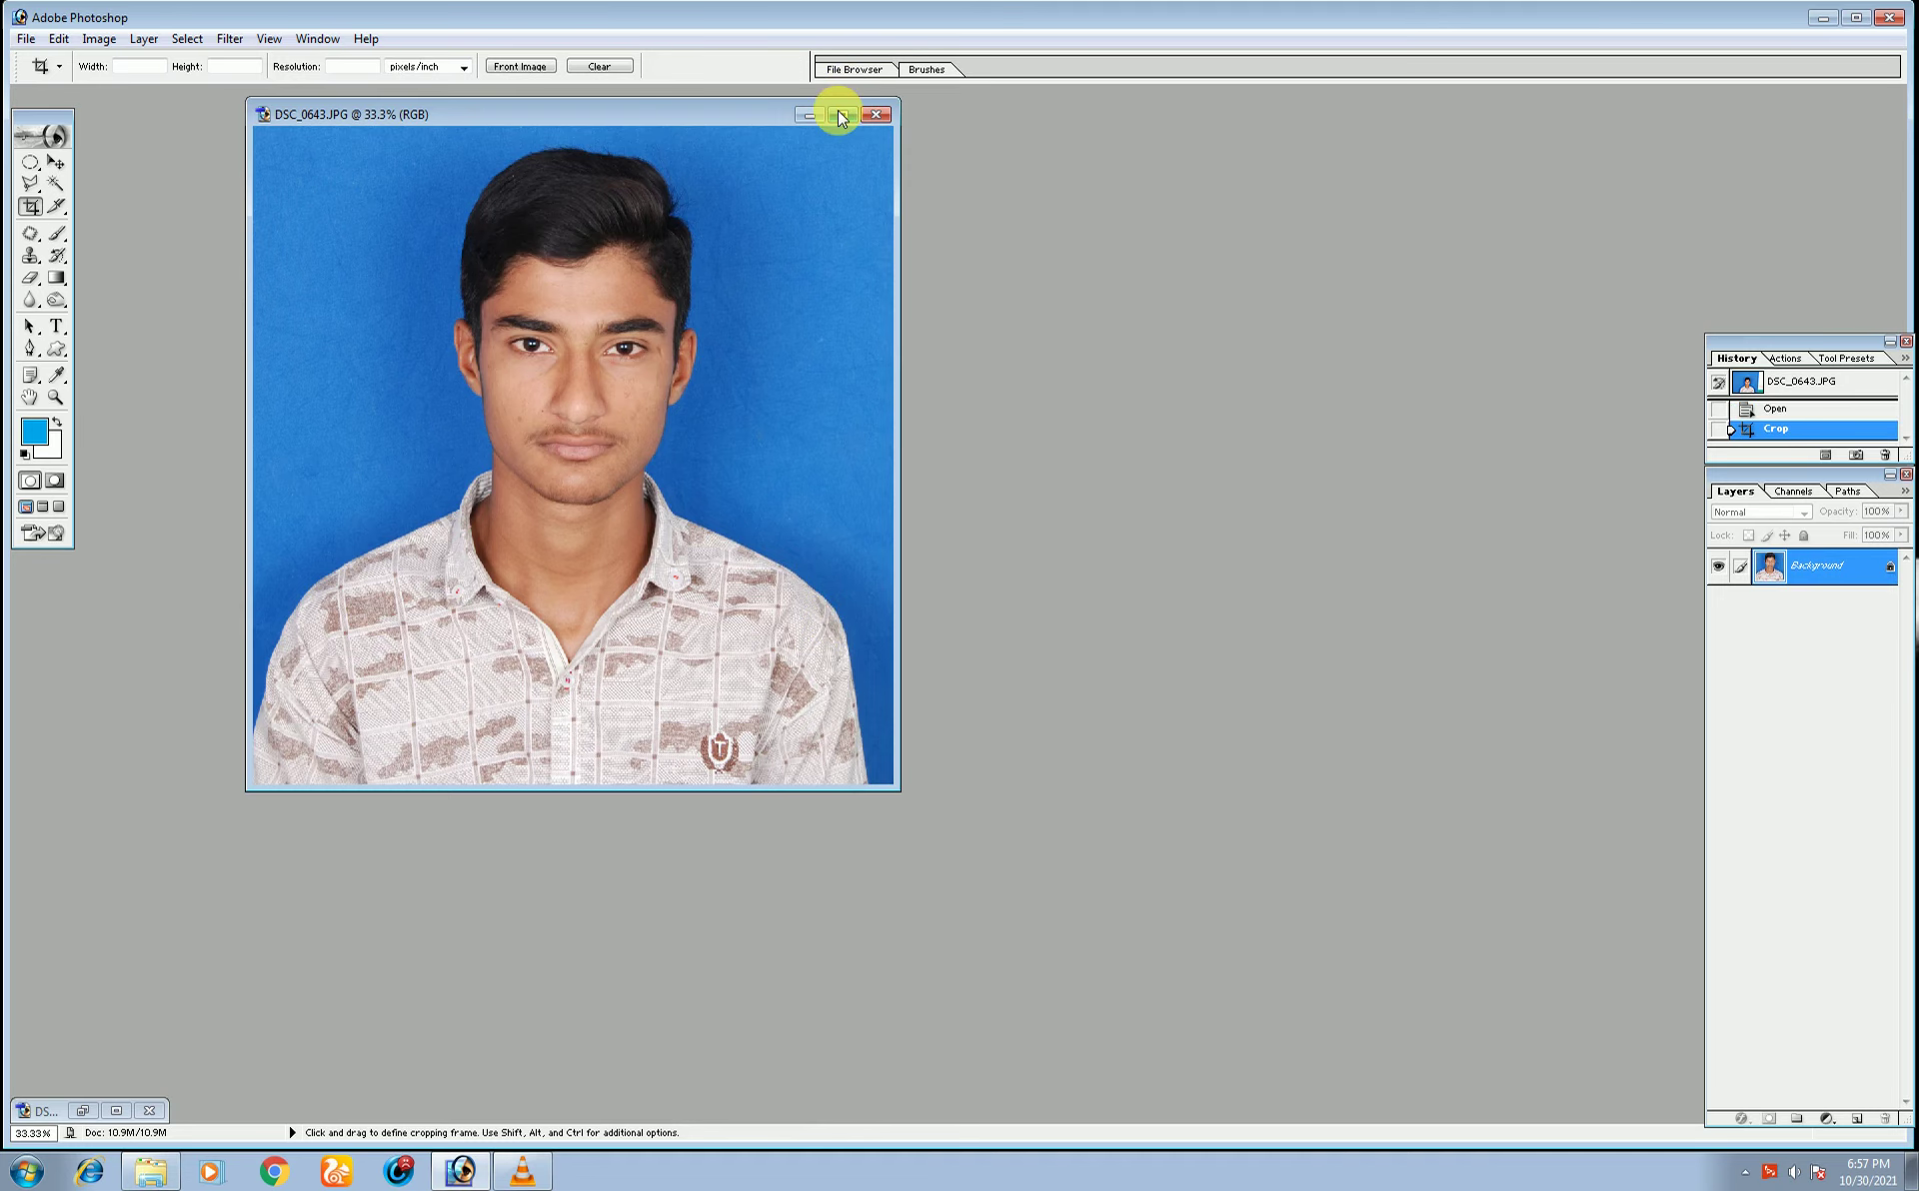
- Duplicate the Background layer as Background copy
{"action": "double_click", "coordinate": [844, 114]}
{"action": "key", "text": "ctrl+plus"}
{"action": "key", "text": "ctrl+minus"}
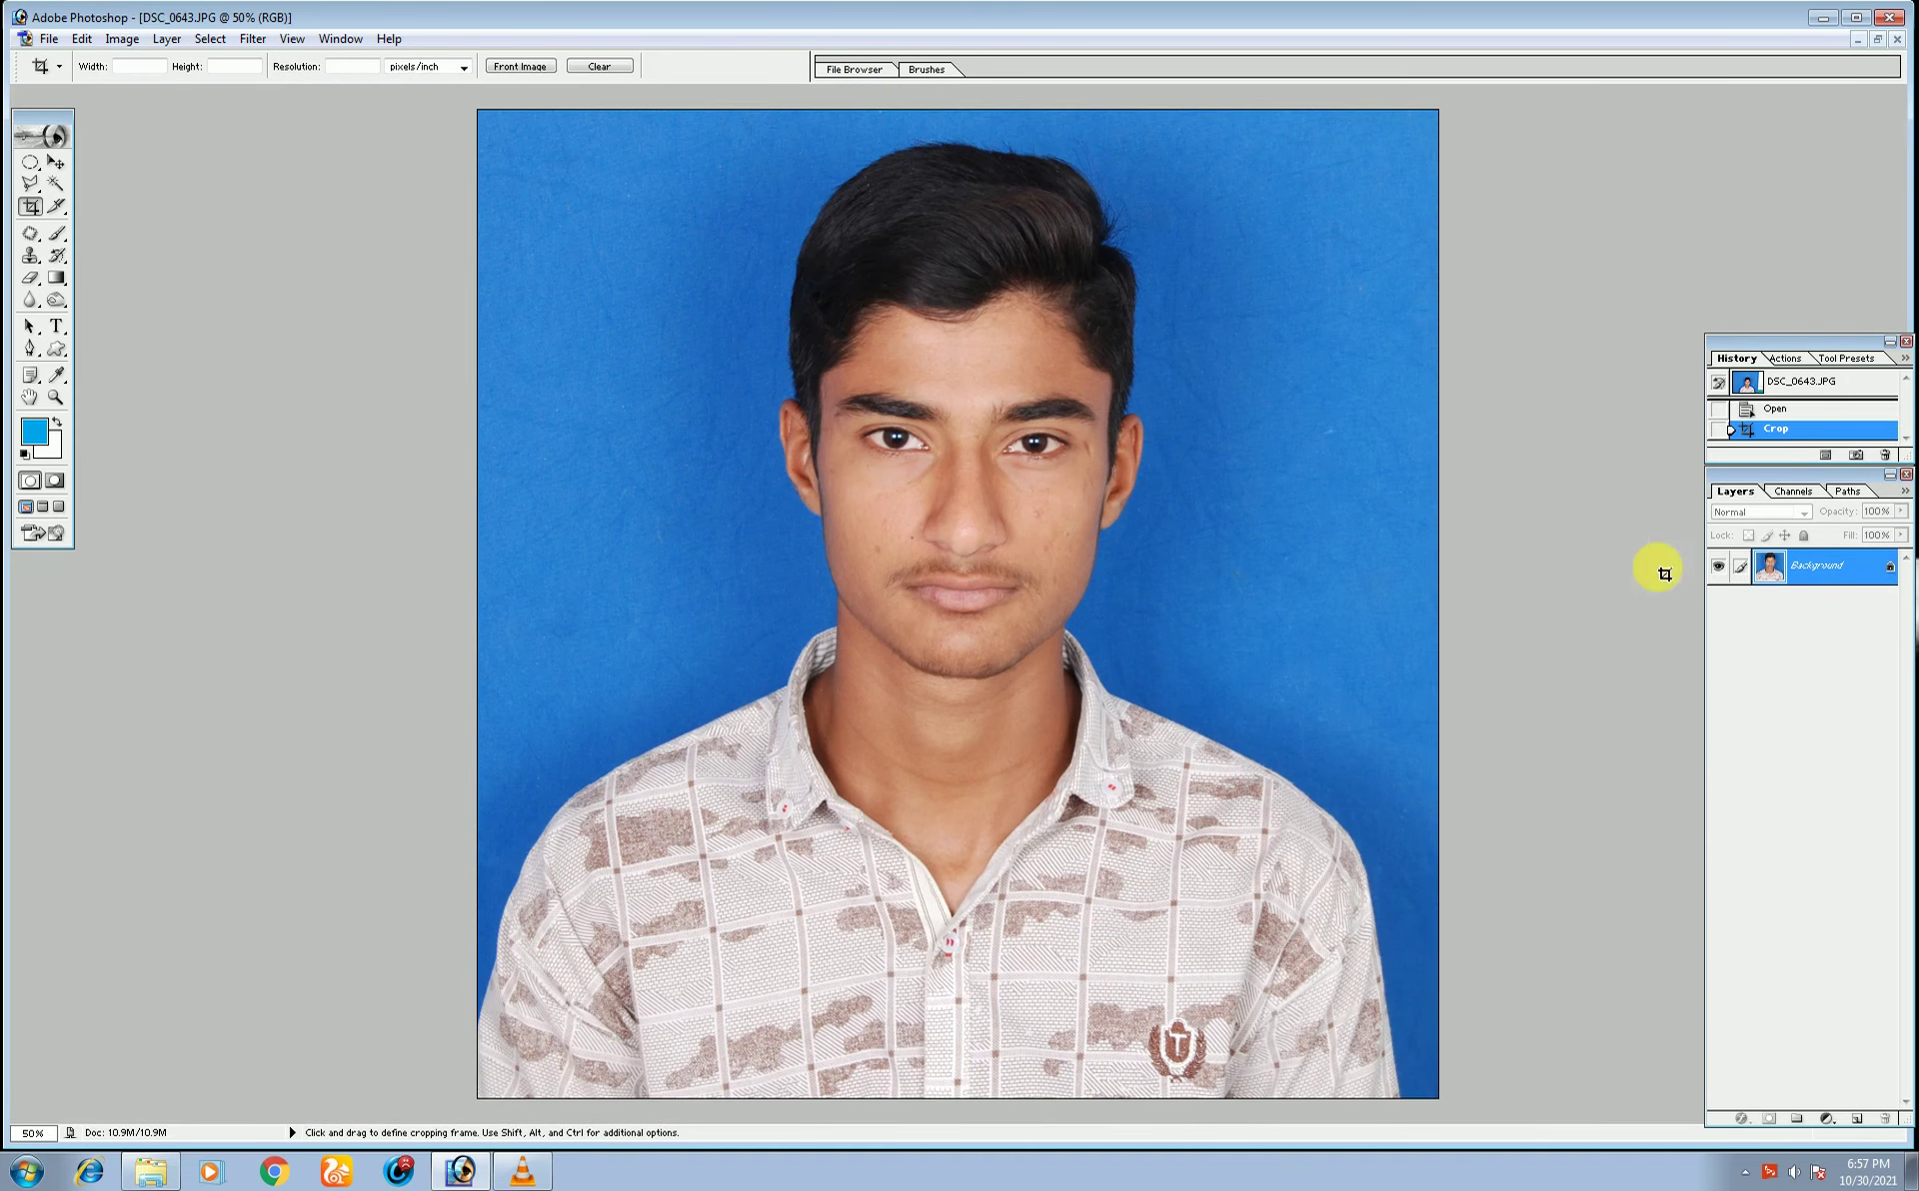
{"action": "right_click", "coordinate": [1816, 563]}
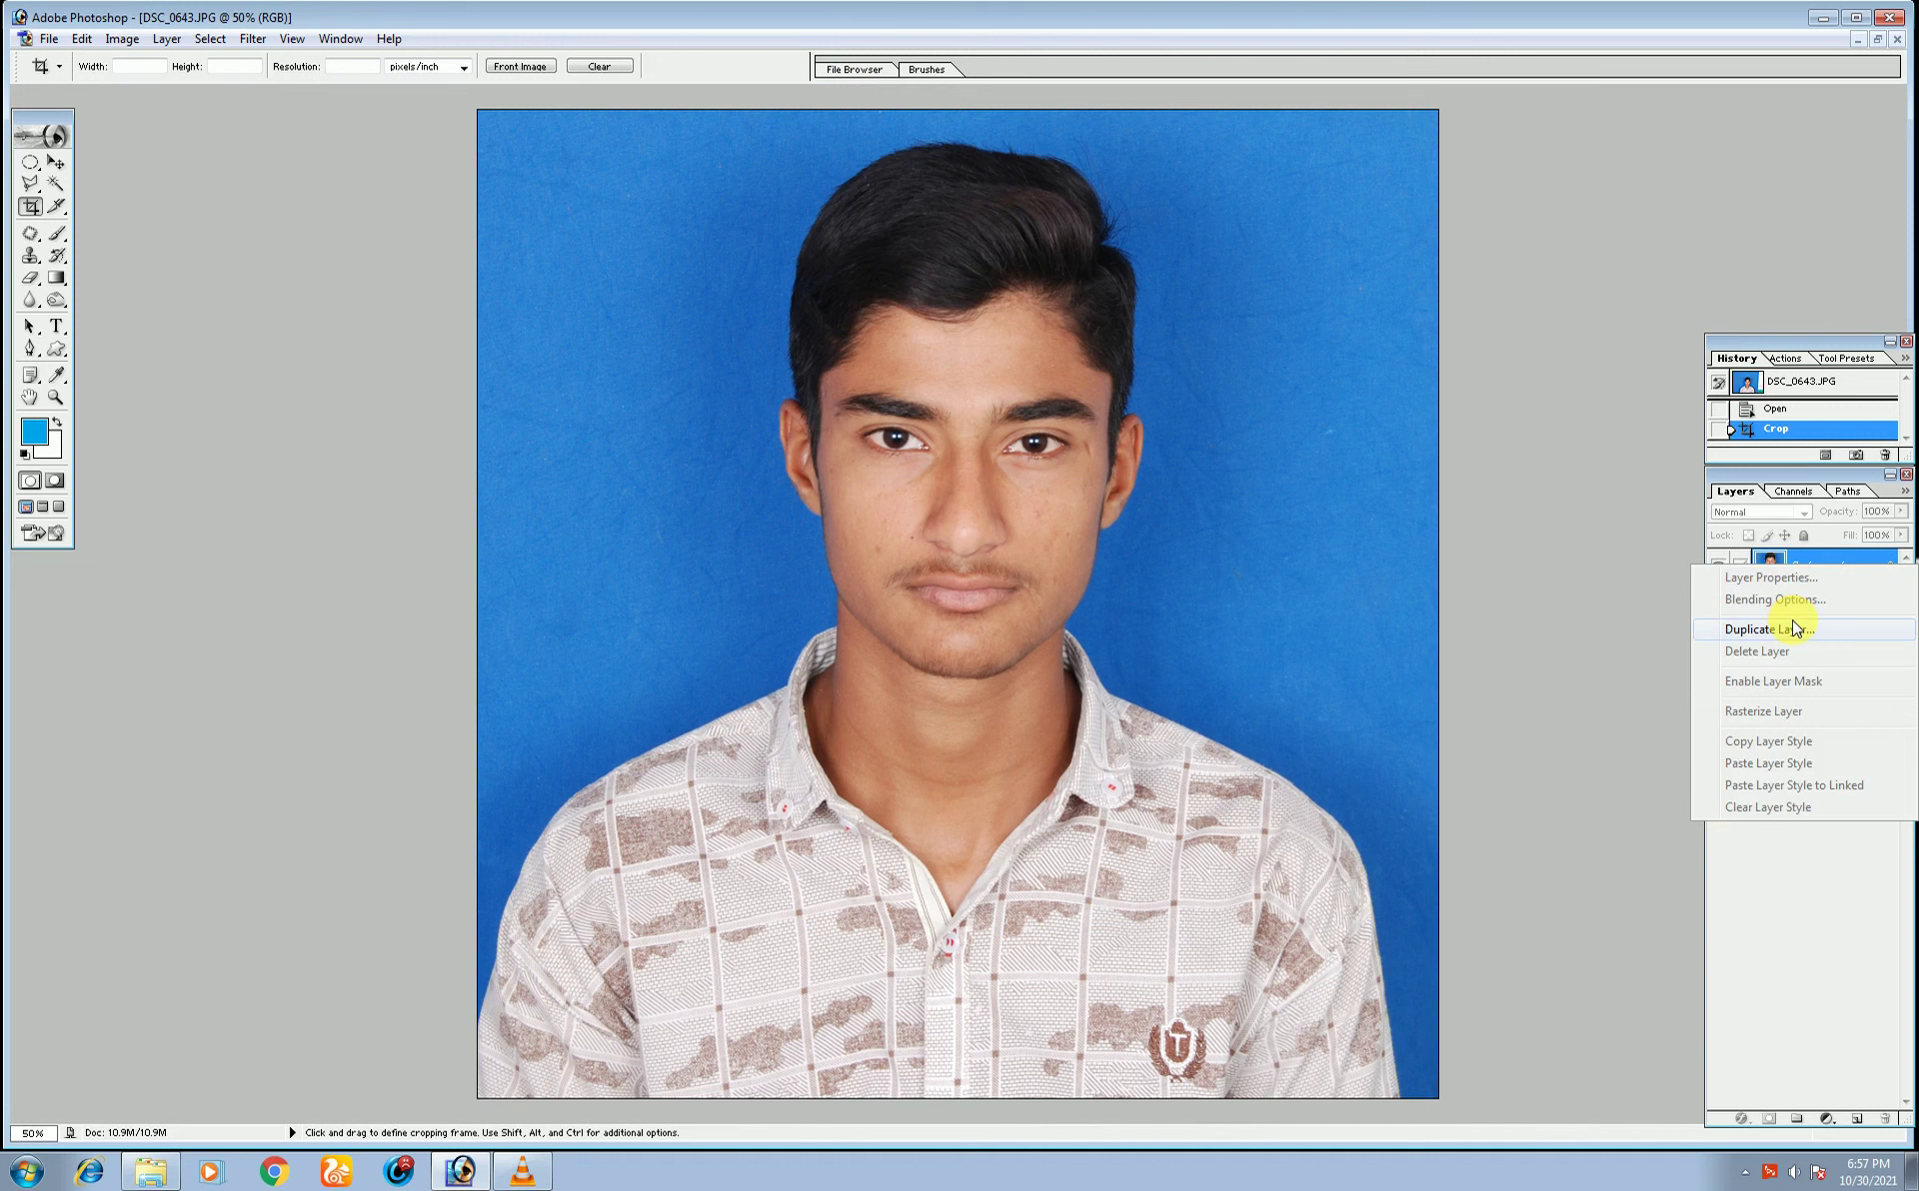
{"action": "left_click", "coordinate": [1796, 628]}
{"action": "left_click", "coordinate": [1449, 521]}
{"action": "key", "text": "ctrl+minus"}
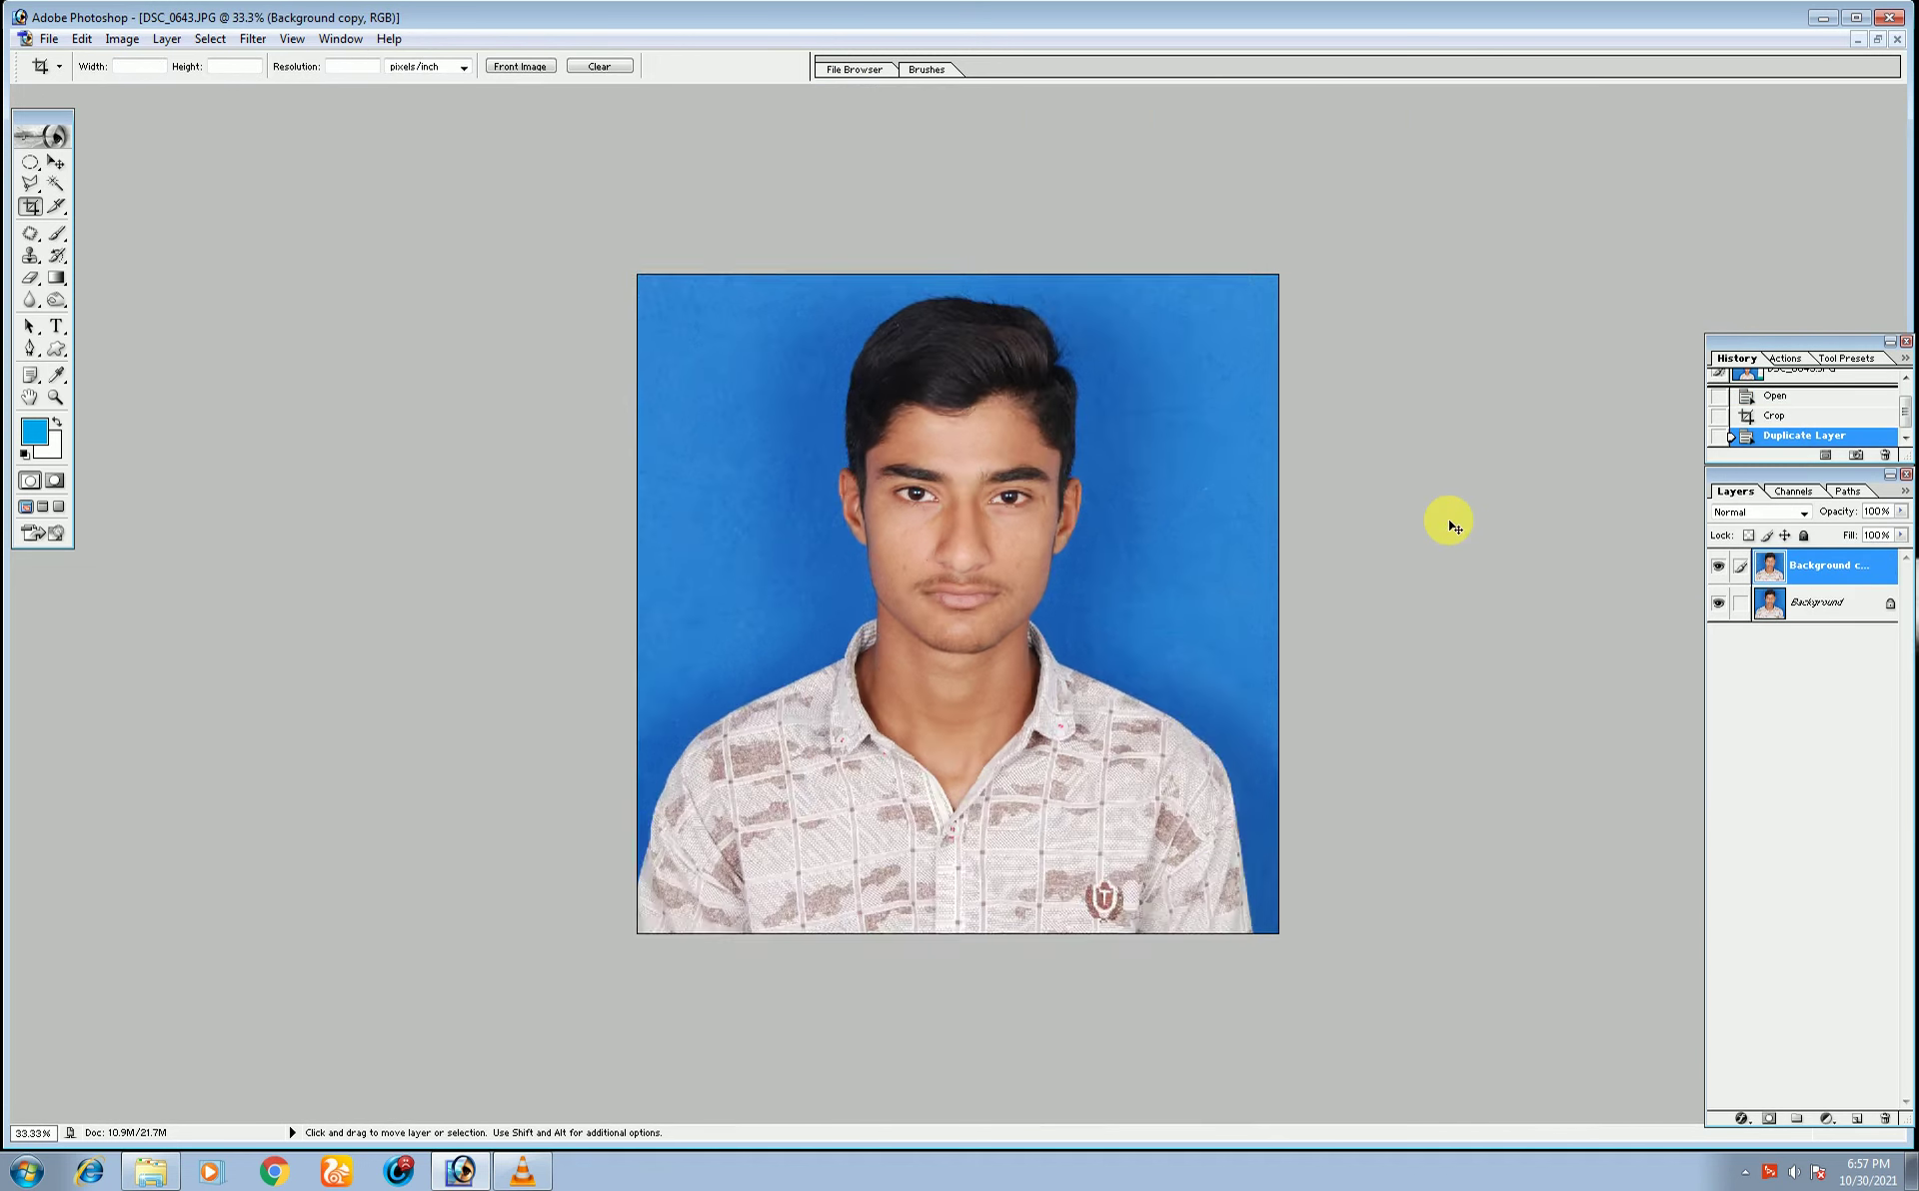
- Drag a dark suit from Geo Cote.psd into the photo, then close Geo Cote.psd
{"action": "left_click", "coordinate": [152, 1179]}
{"action": "left_click", "coordinate": [899, 305]}
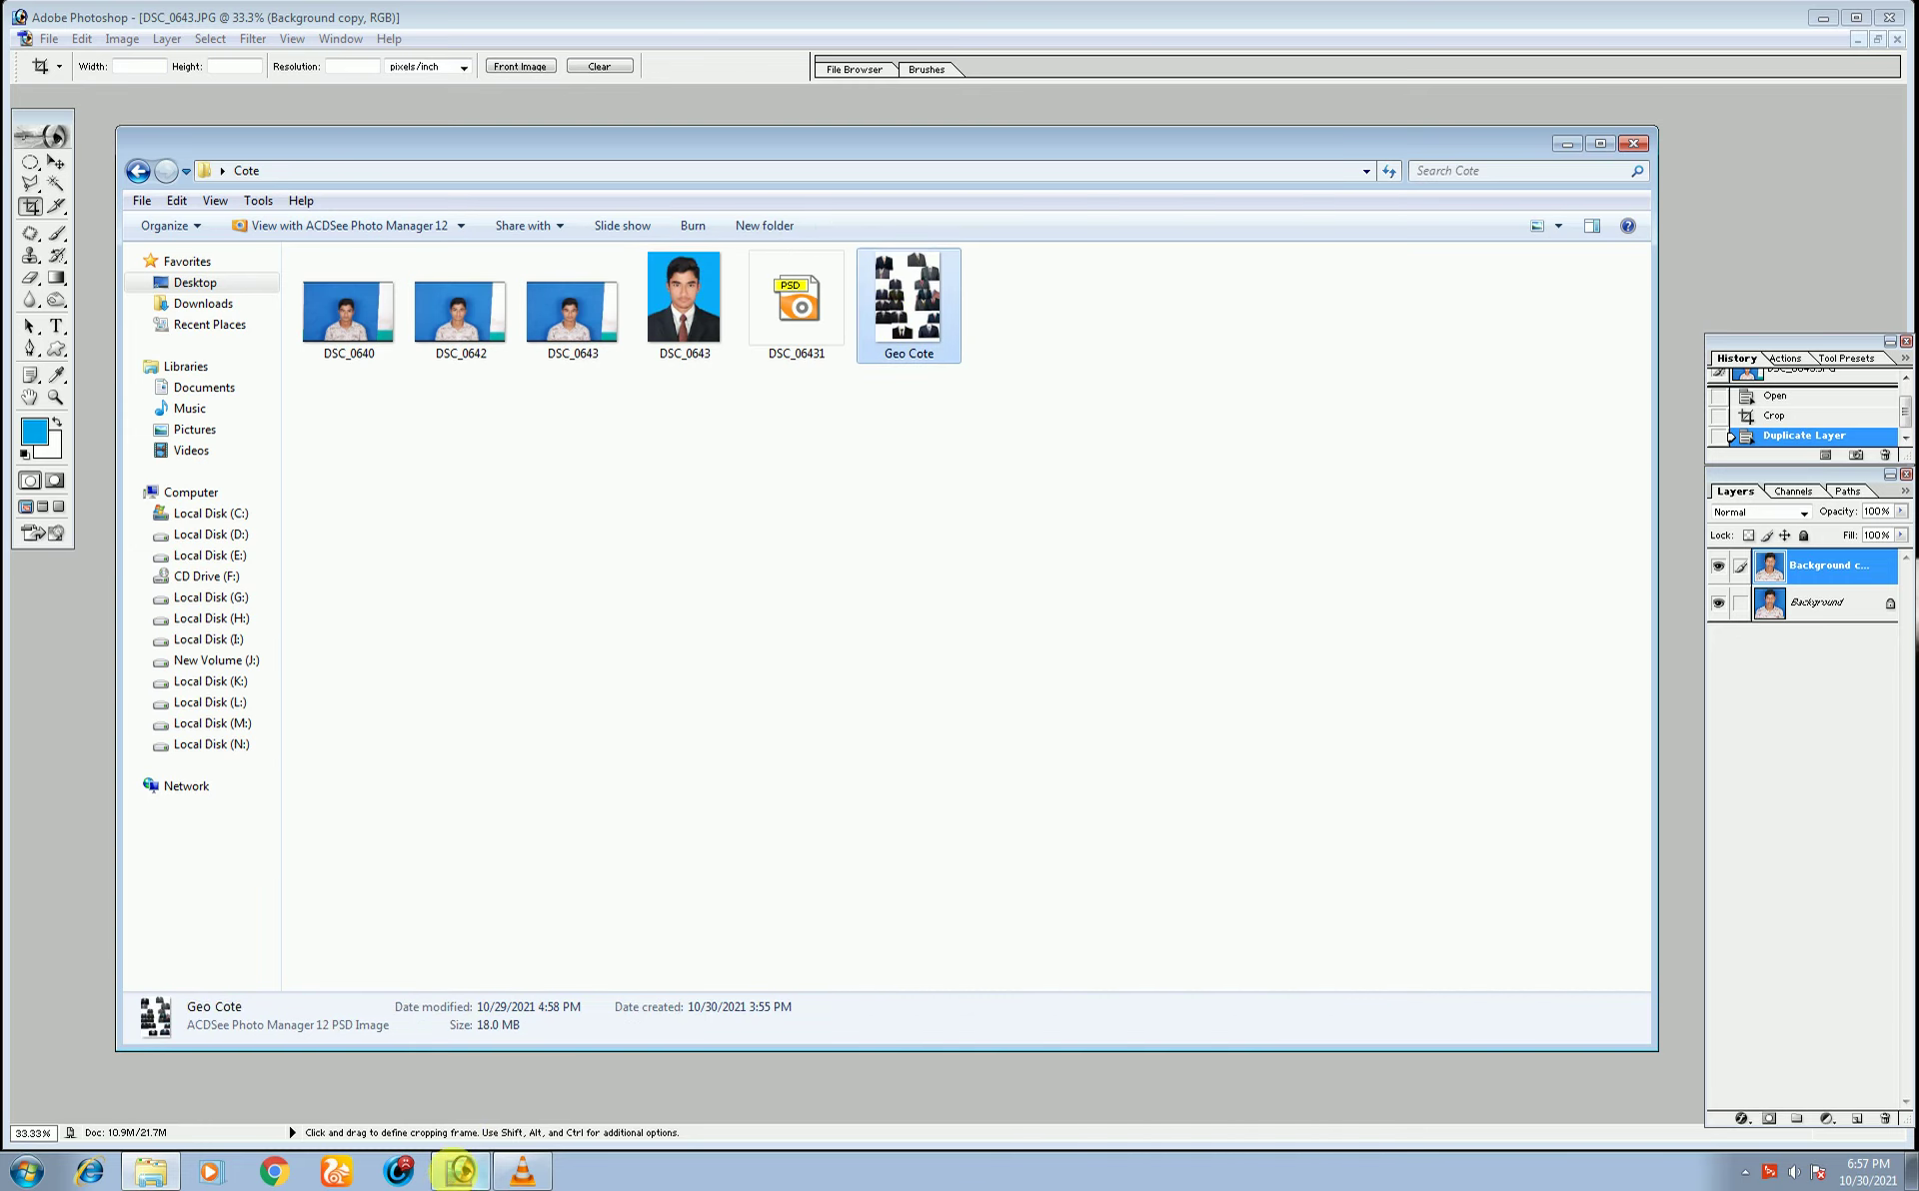
{"action": "left_click", "coordinate": [459, 1169]}
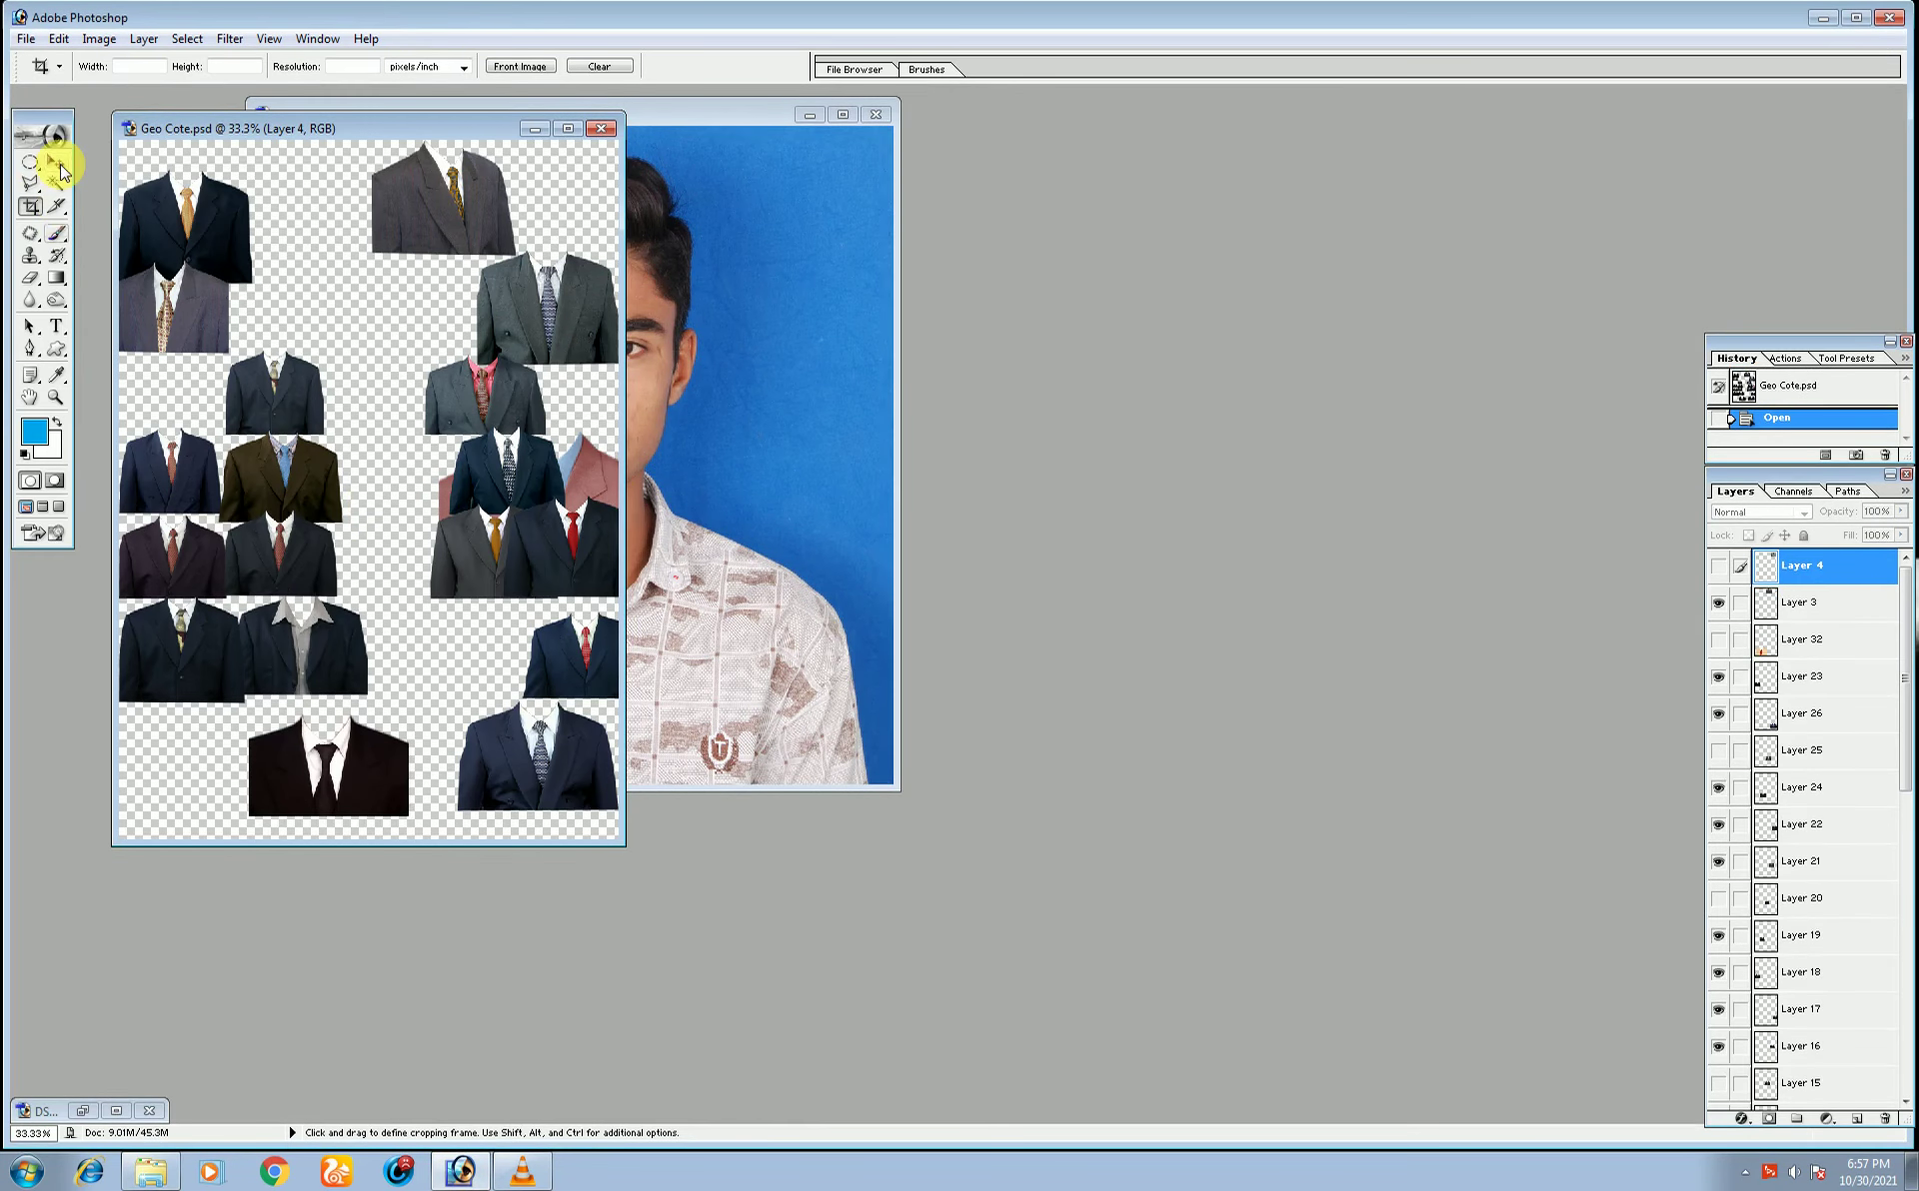
{"action": "left_click", "coordinate": [56, 162]}
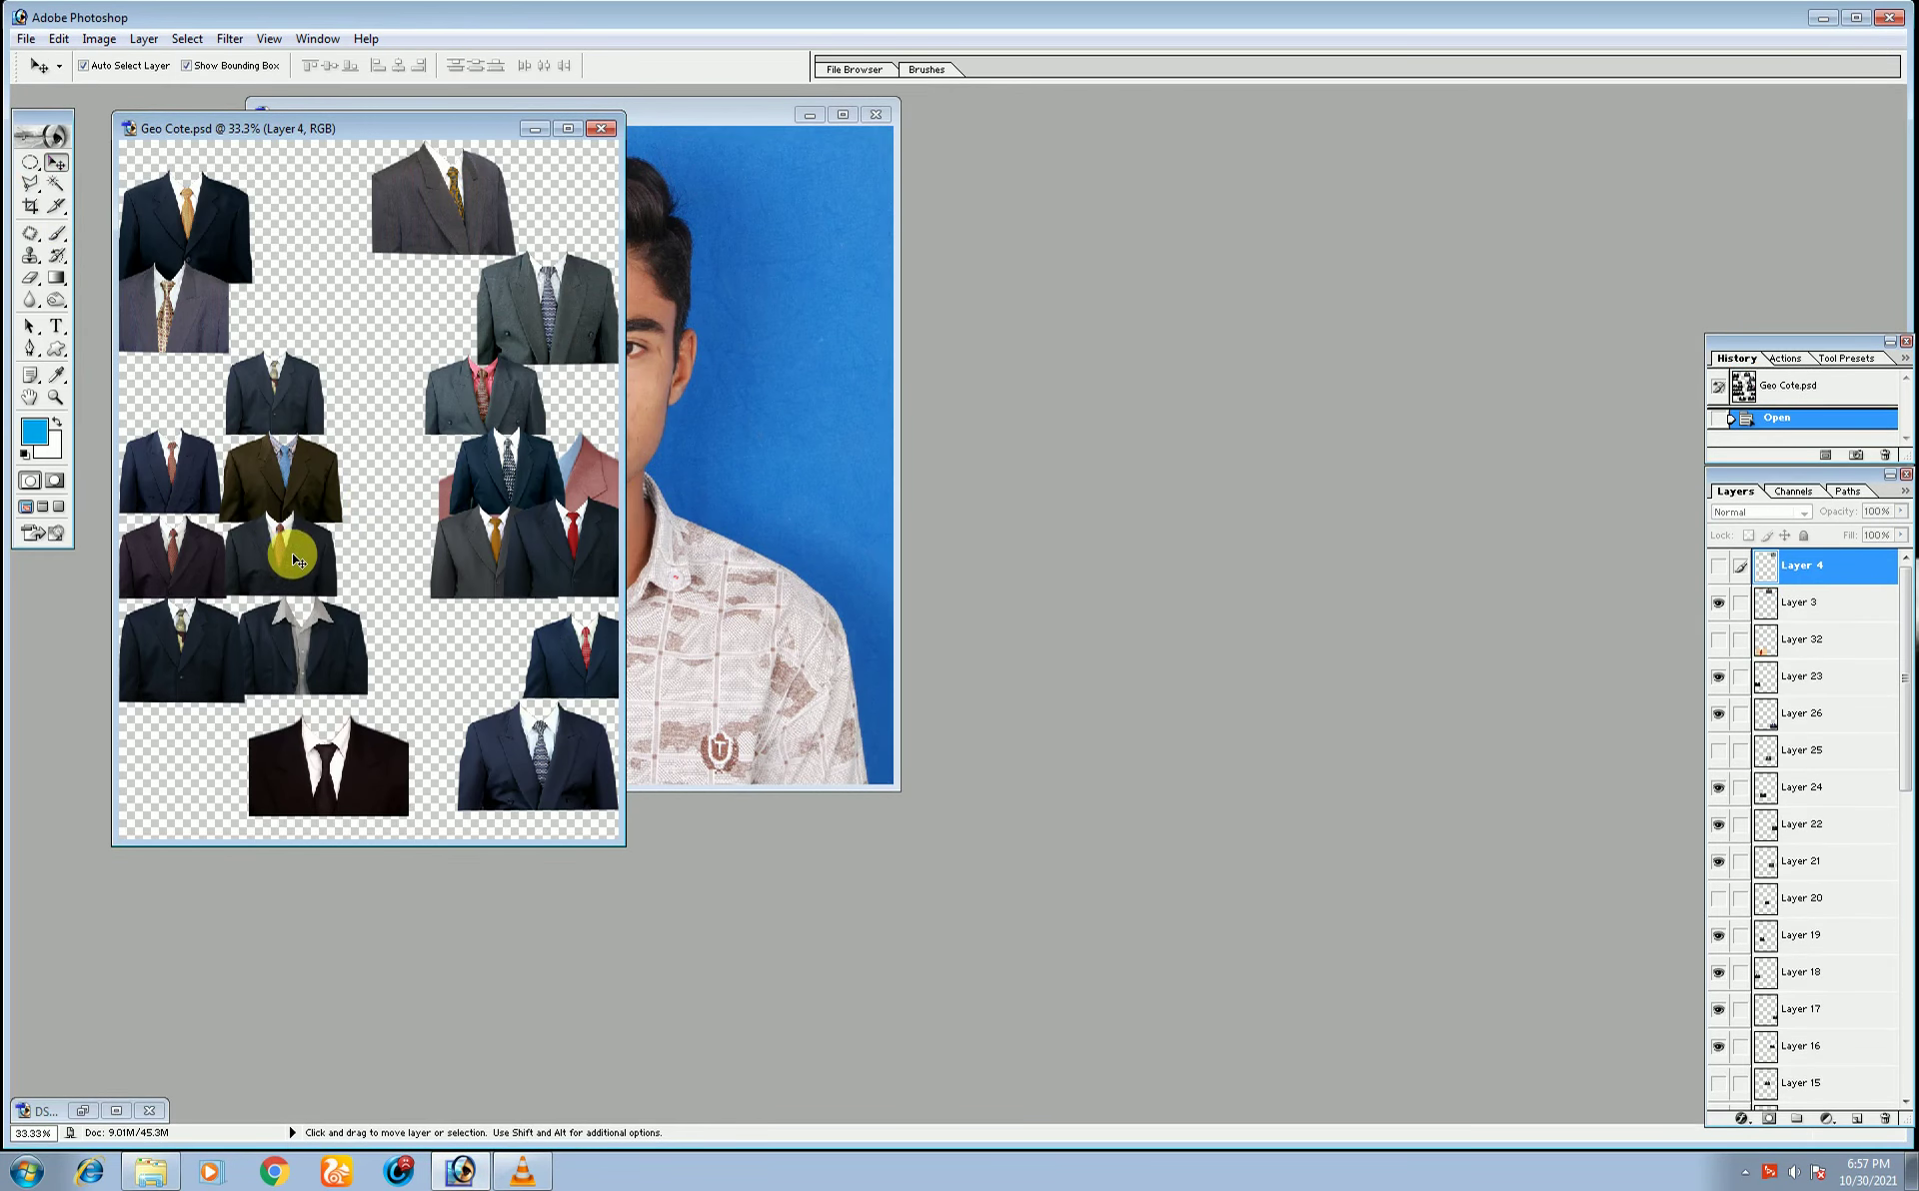
{"action": "left_click_drag", "start_coordinate": [285, 558], "coordinate": [698, 596]}
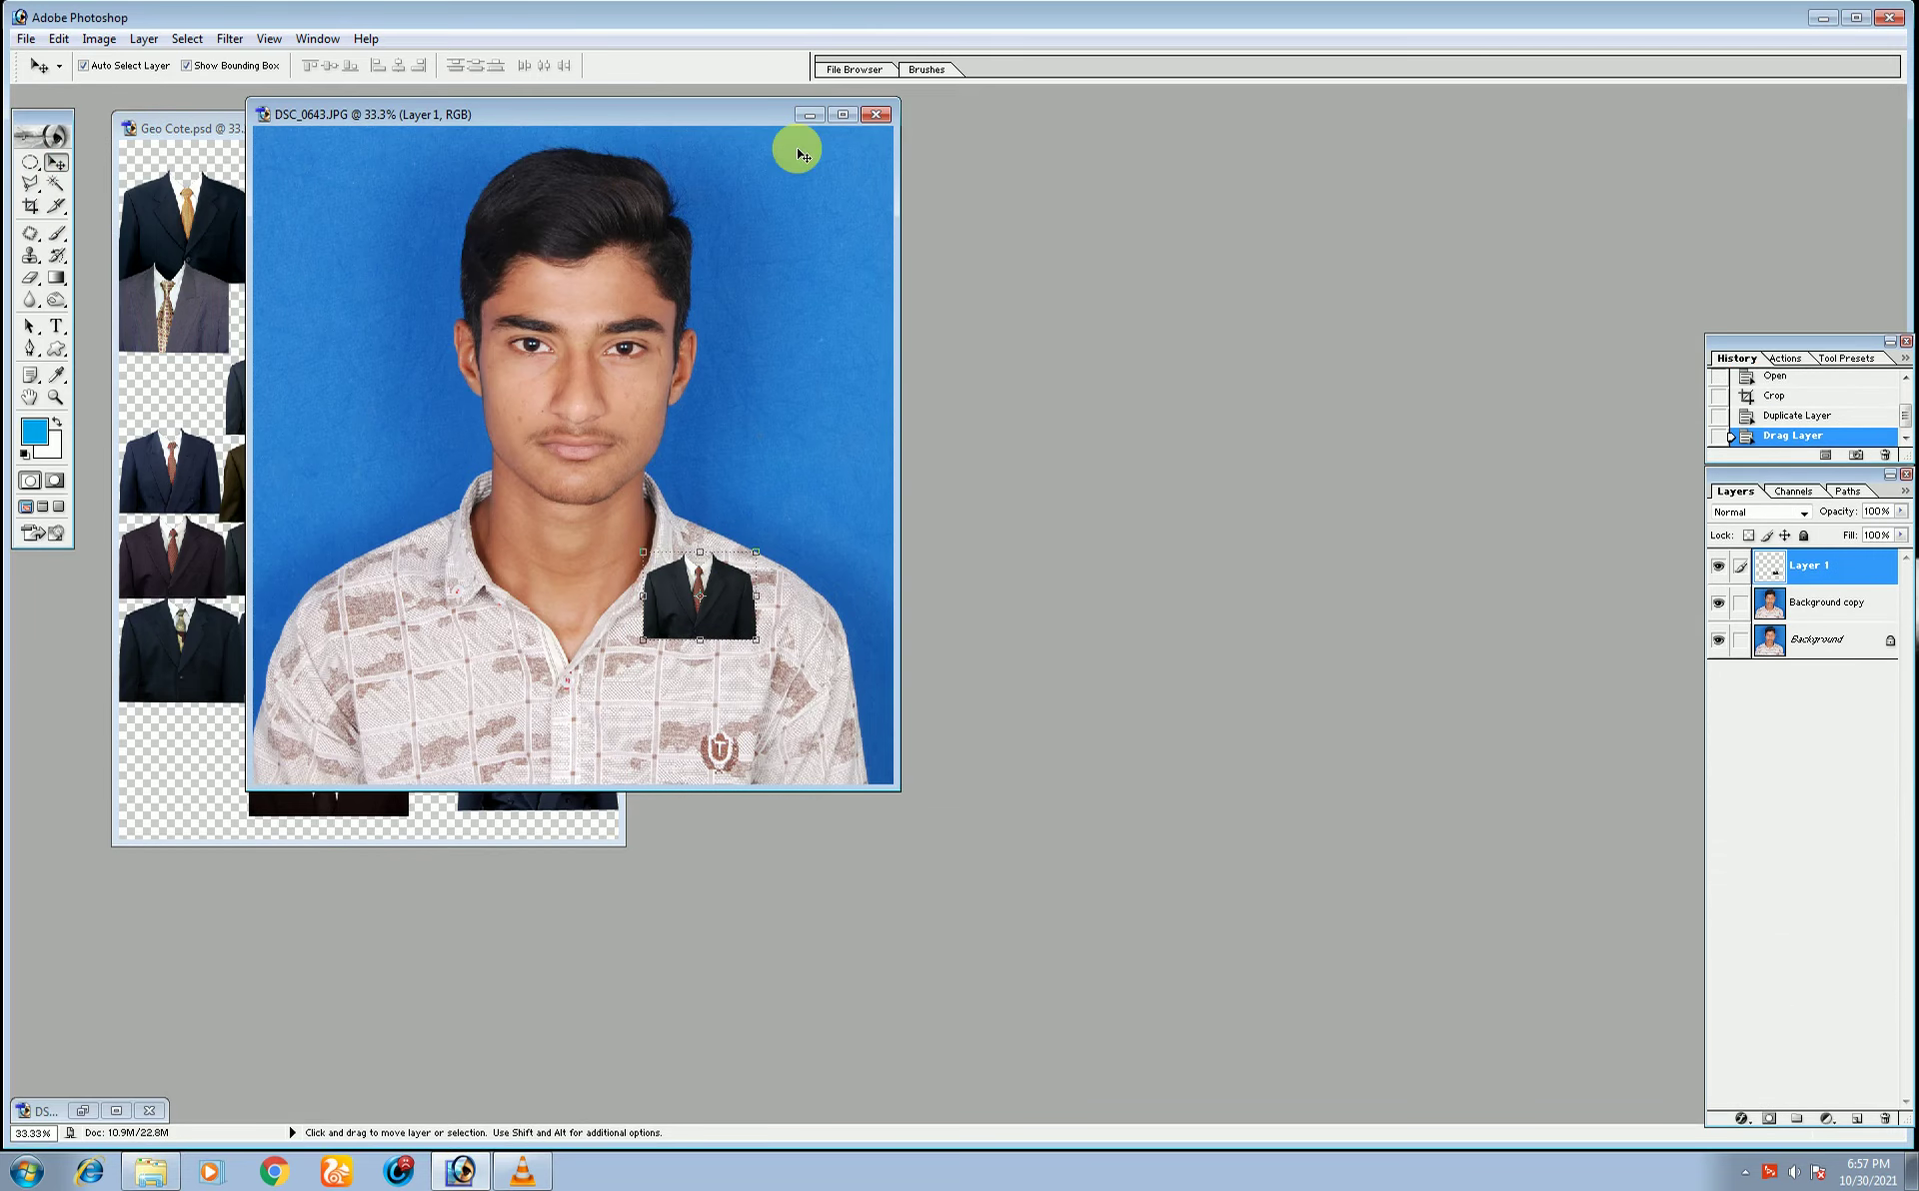
{"action": "left_click_drag", "start_coordinate": [536, 114], "coordinate": [969, 173]}
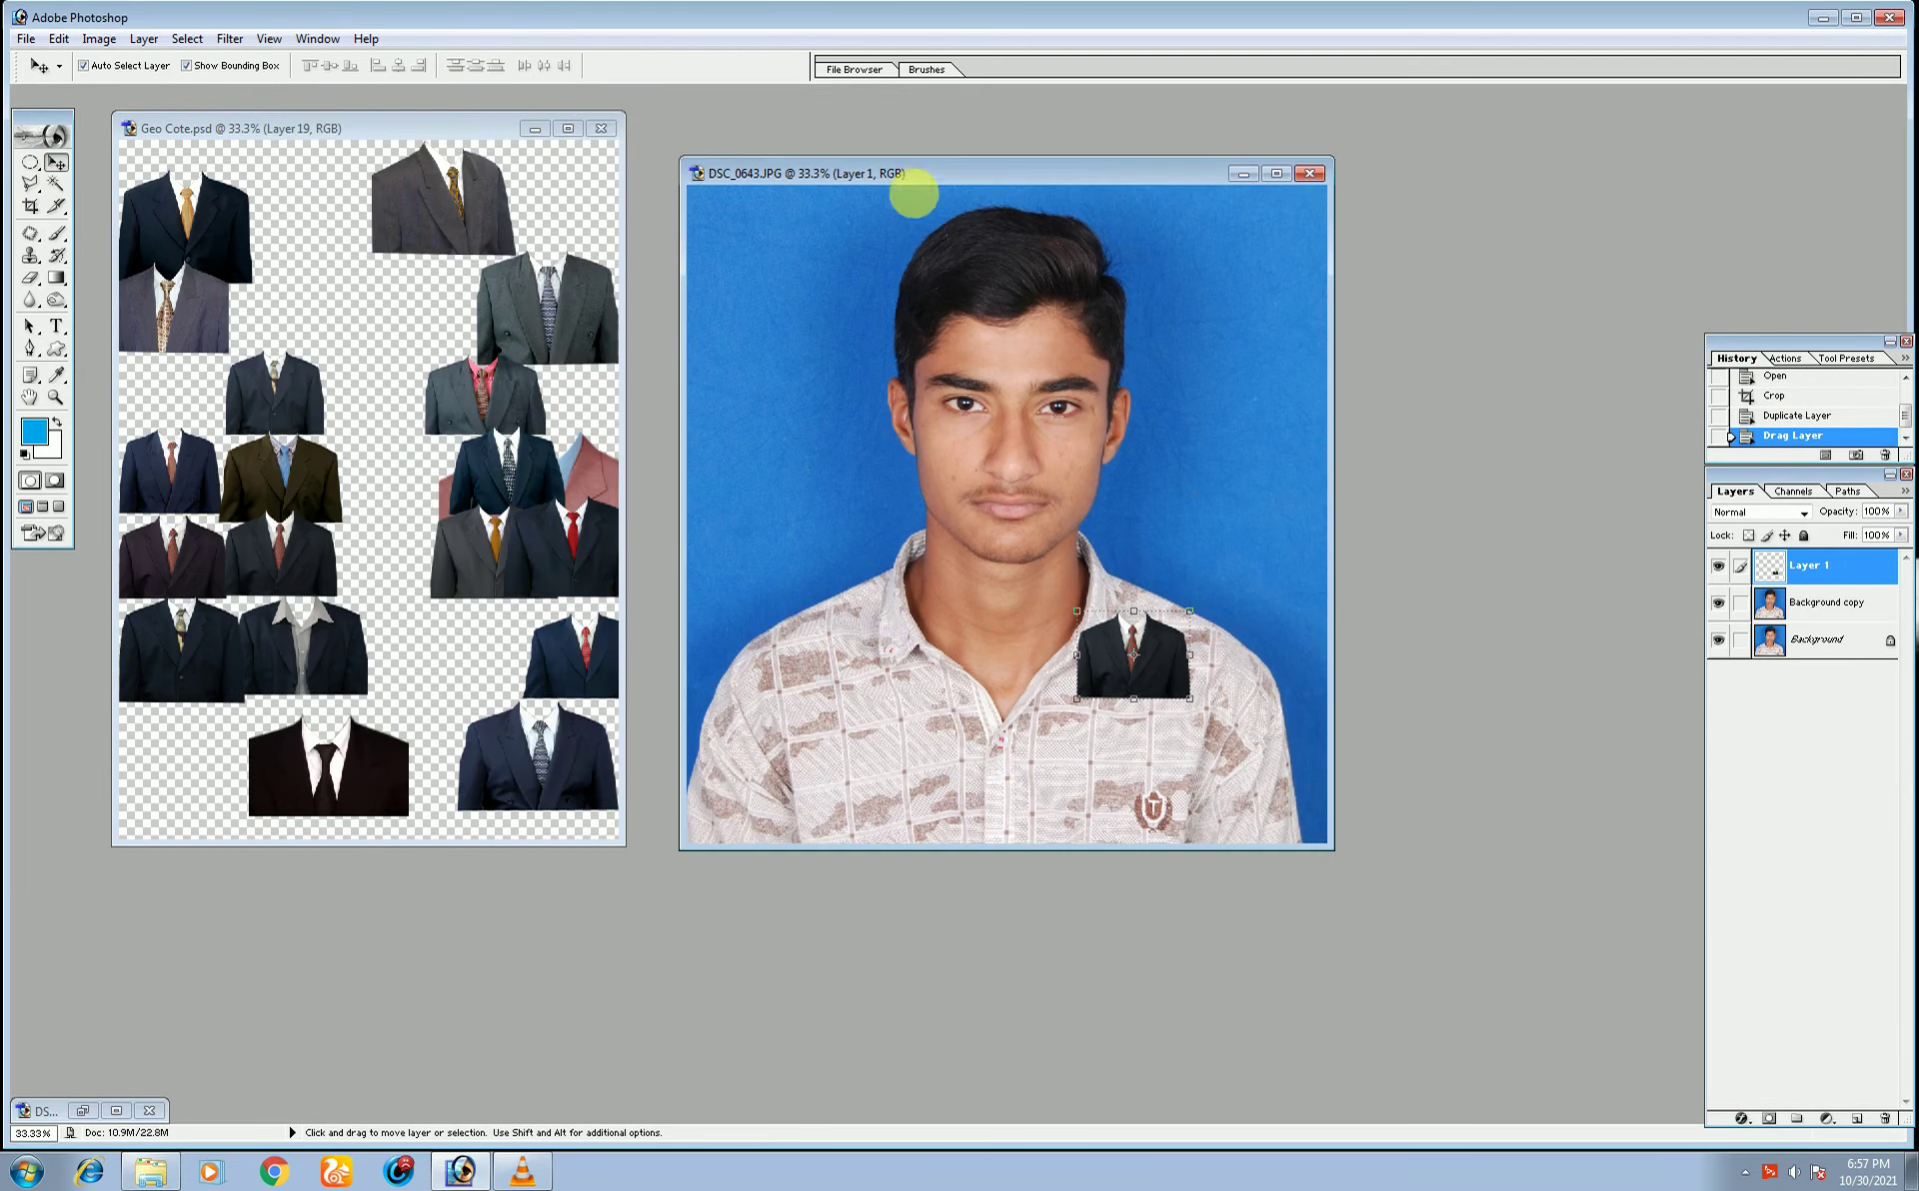
{"action": "left_click", "coordinate": [604, 129]}
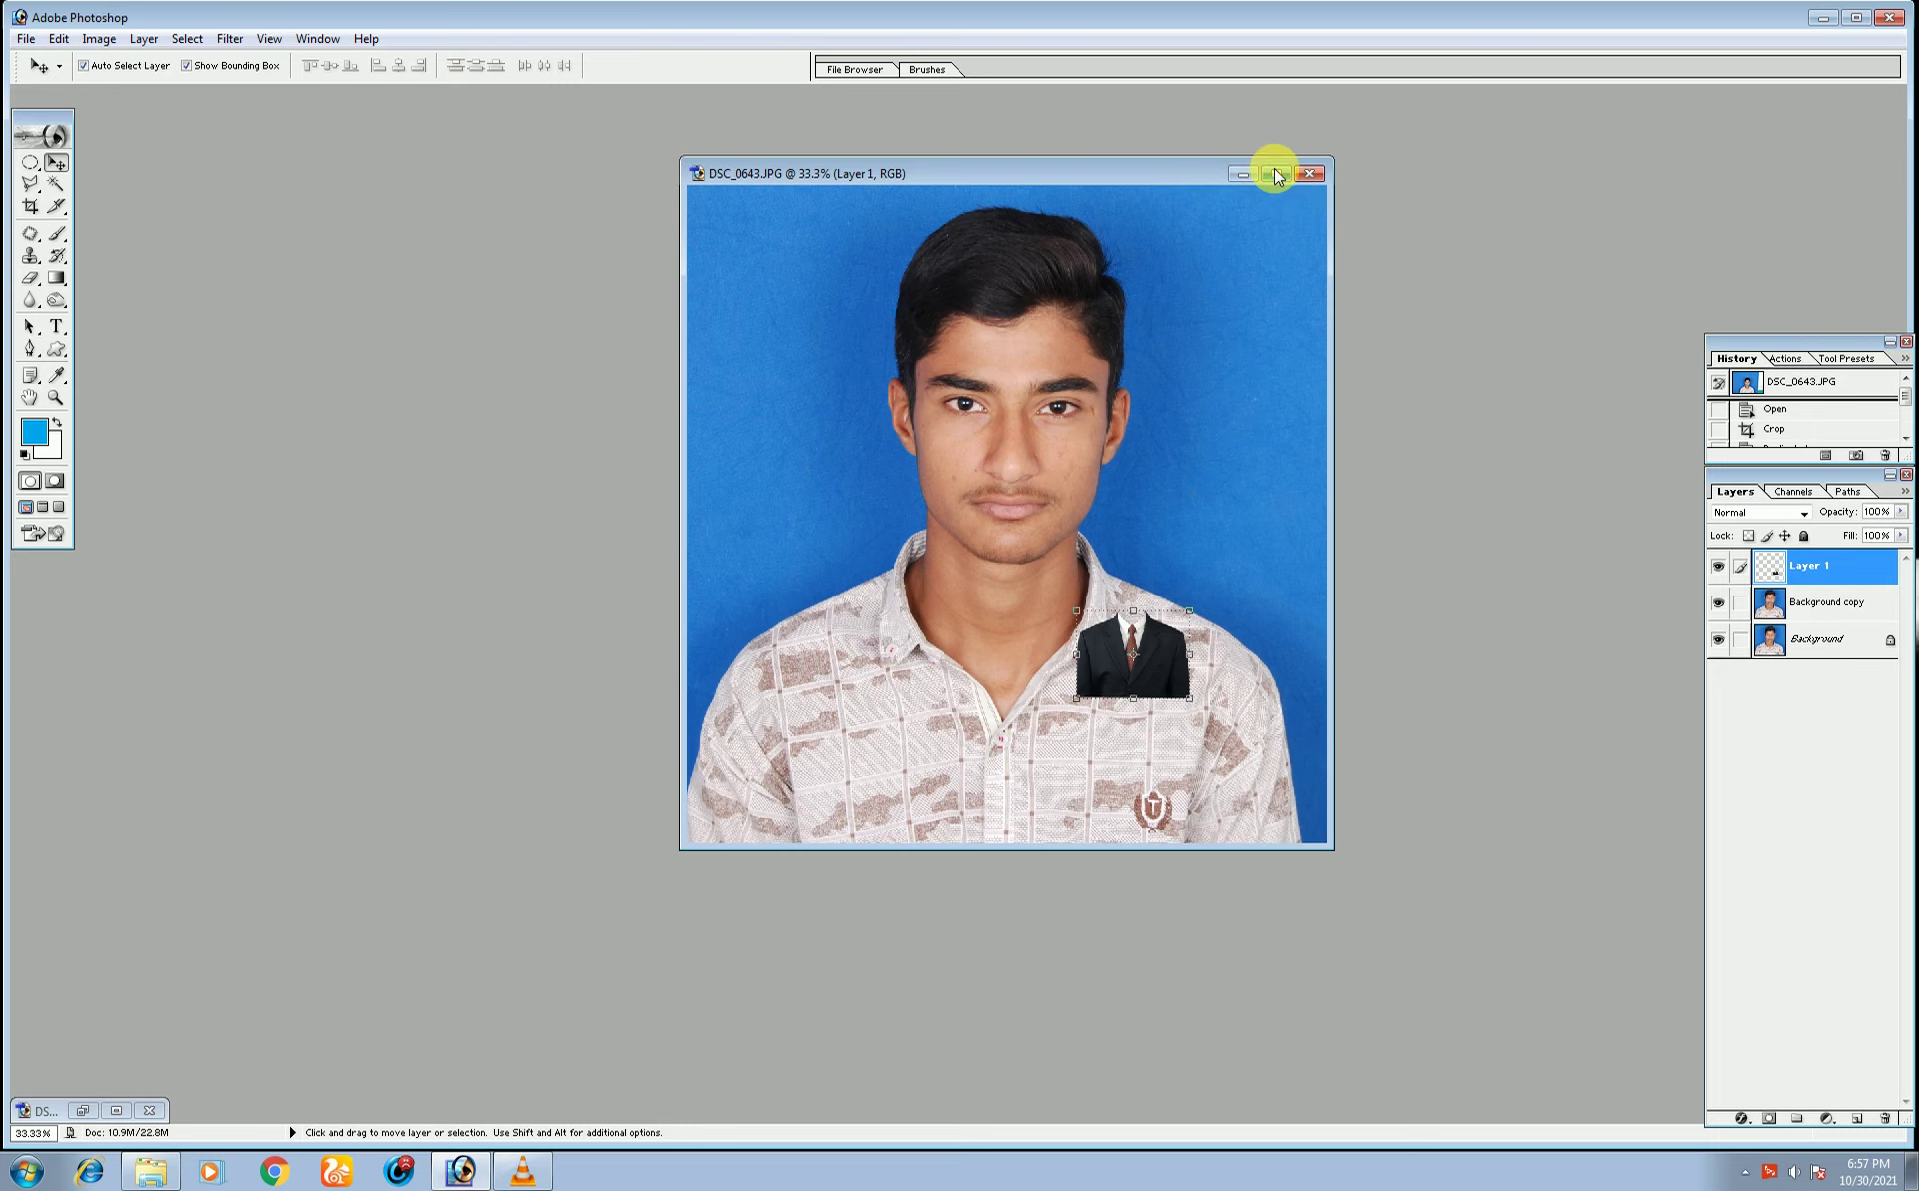
{"action": "left_click", "coordinate": [1276, 173]}
- Enlarge and position the suit to cover both shoulders and meet the neck
{"action": "key", "text": "ctrl+plus"}
{"action": "key", "text": "ctrl+plus"}
{"action": "key", "text": "ctrl+minus"}
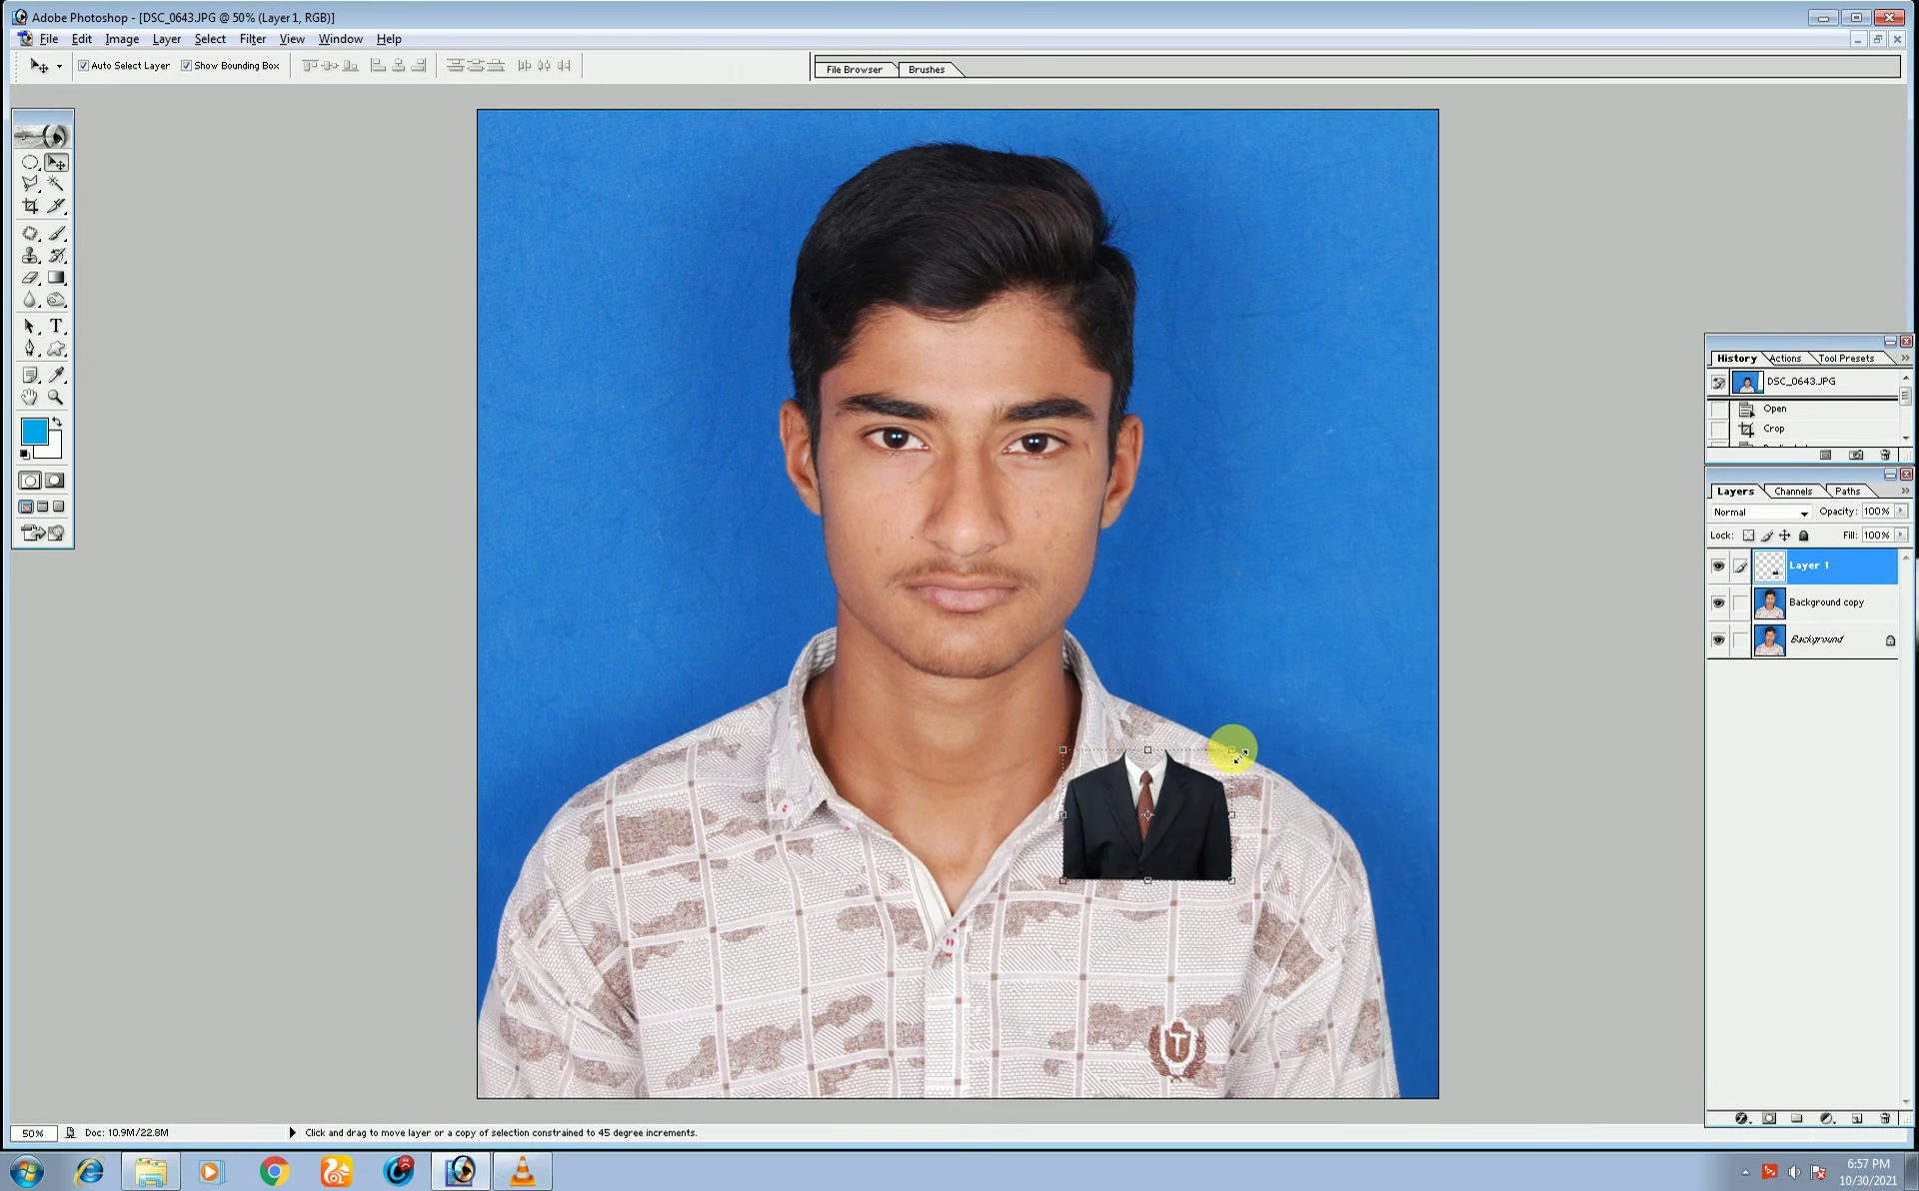
{"action": "left_click_drag", "start_coordinate": [1239, 755], "coordinate": [1509, 524]}
{"action": "mouse_move", "coordinate": [1328, 677]}
{"action": "left_mouse_down"}
{"action": "mouse_move", "coordinate": [1179, 834]}
{"action": "mouse_move", "coordinate": [1179, 805]}
{"action": "left_mouse_up"}
{"action": "left_click_drag", "start_coordinate": [1356, 673], "coordinate": [1465, 588]}
{"action": "mouse_move", "coordinate": [1190, 770]}
{"action": "left_mouse_down"}
{"action": "mouse_move", "coordinate": [1137, 784]}
{"action": "mouse_move", "coordinate": [1167, 781]}
{"action": "left_mouse_up"}
{"action": "left_click_drag", "start_coordinate": [1444, 611], "coordinate": [1465, 597]}
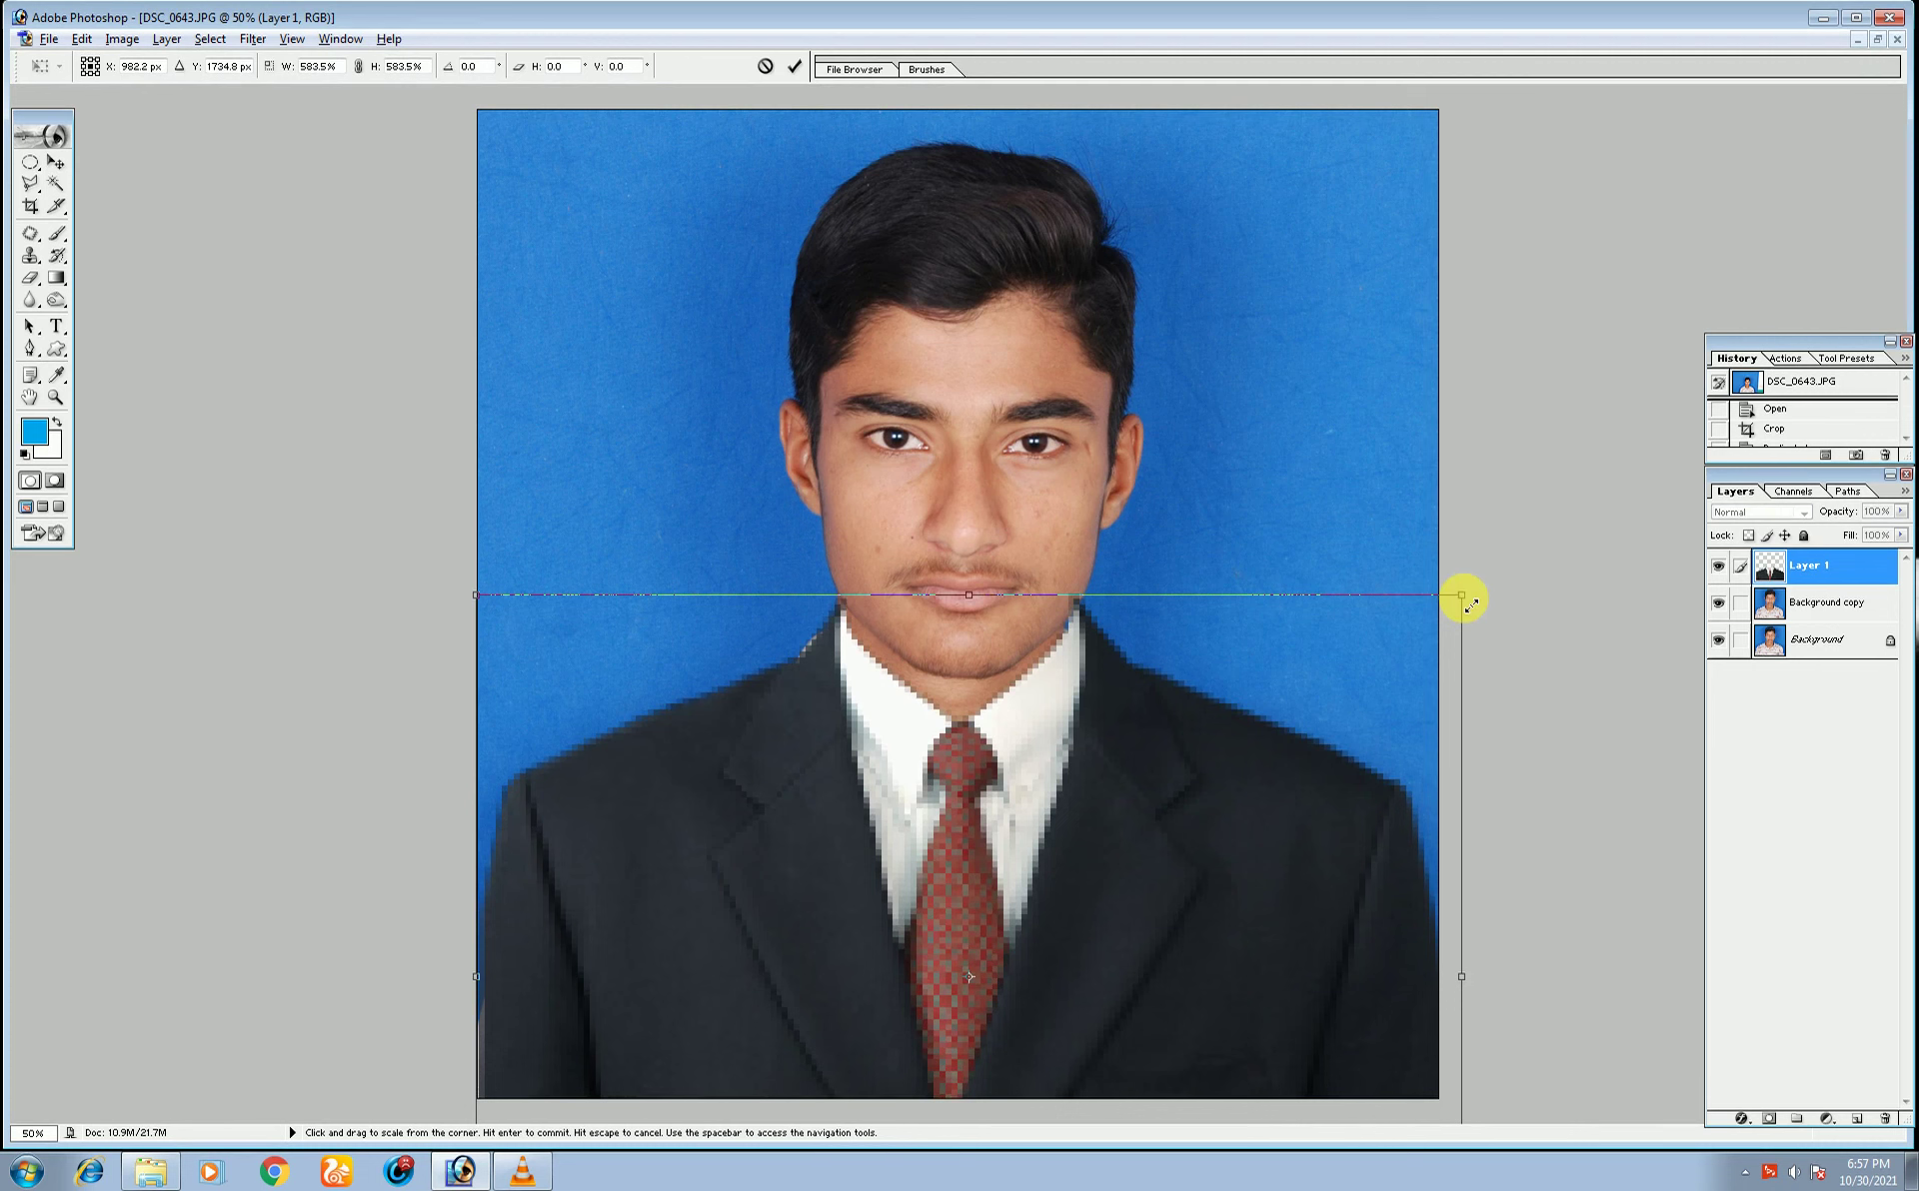
{"action": "left_click_drag", "start_coordinate": [1243, 740], "coordinate": [1233, 758]}
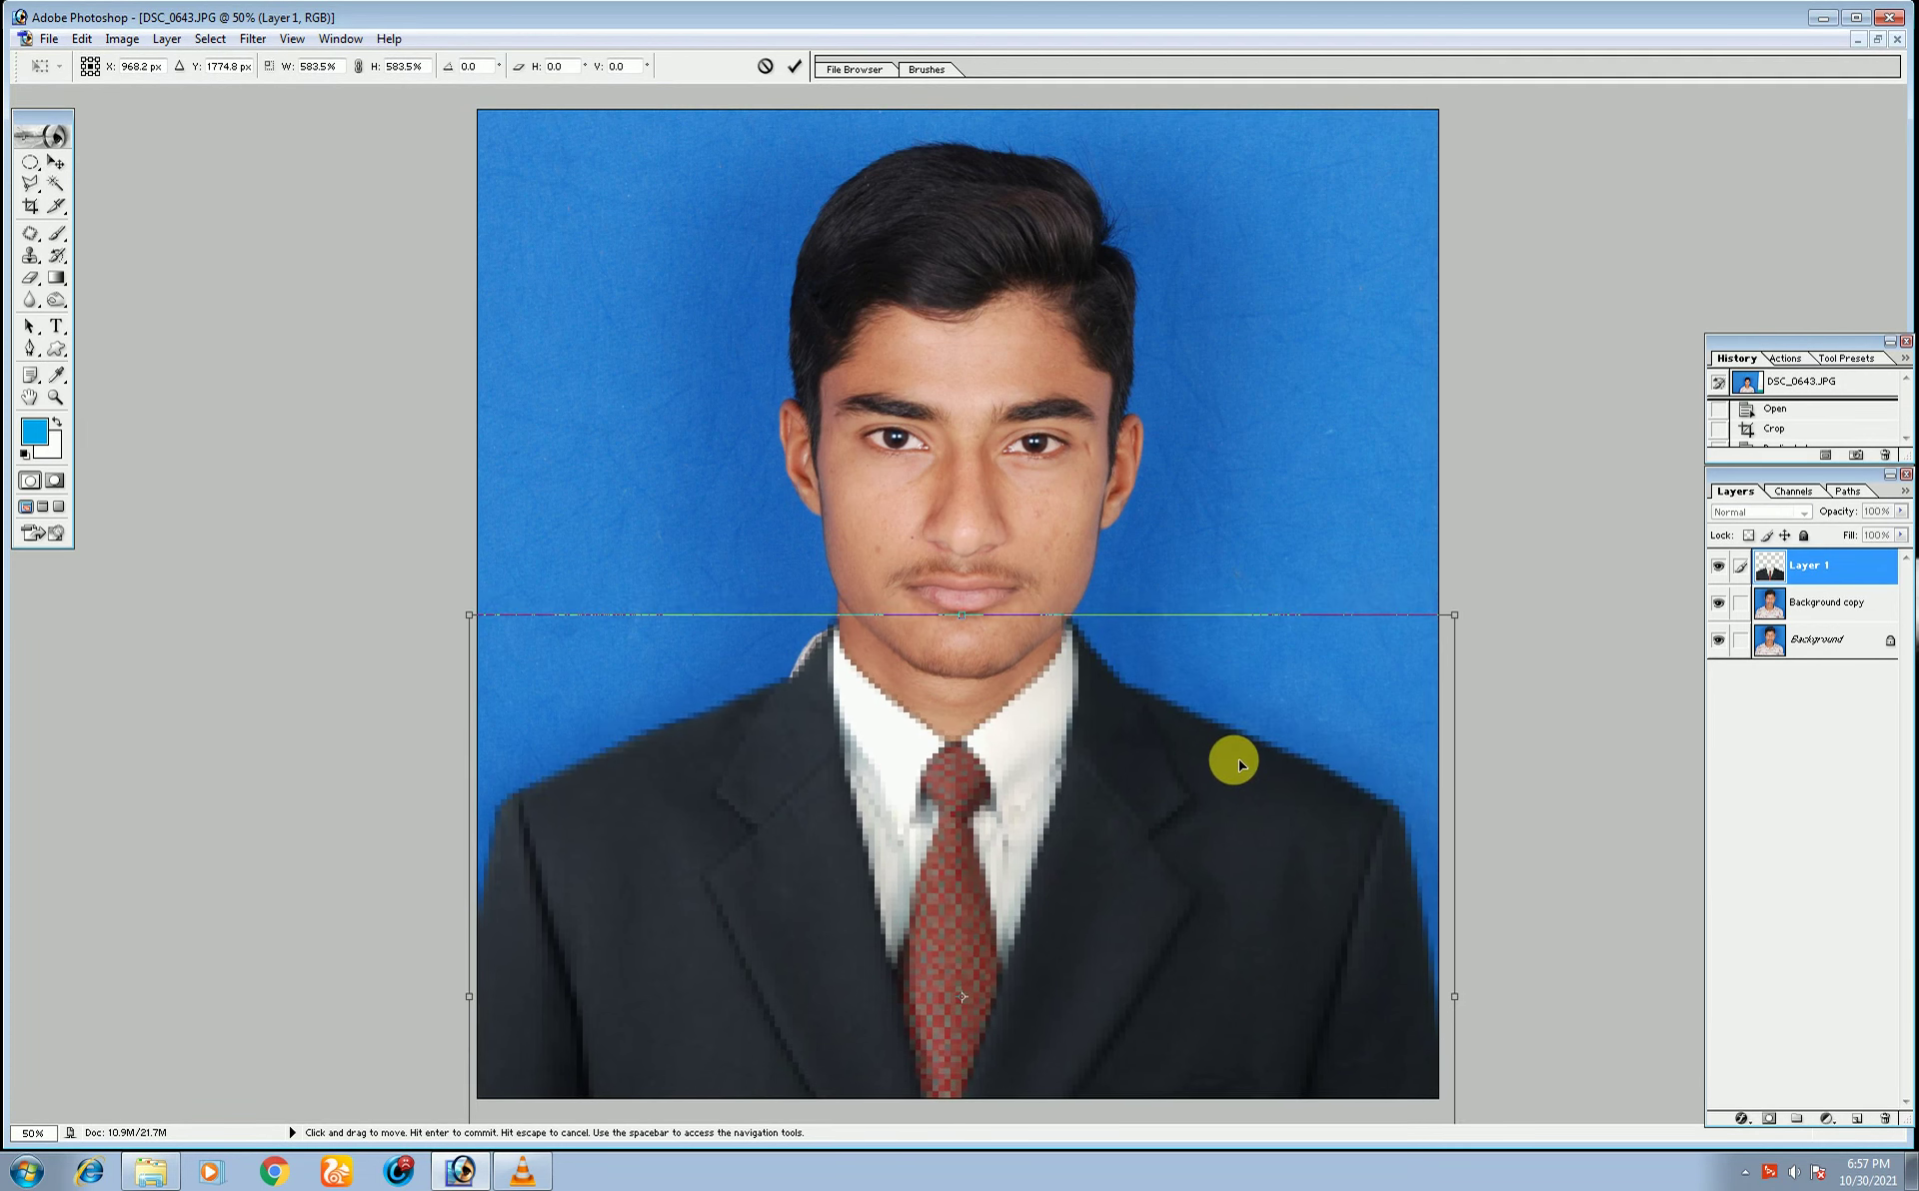
{"action": "key", "text": "Return"}
{"action": "key", "text": "Down"}
{"action": "key", "text": "Down"}
{"action": "key", "text": "Down"}
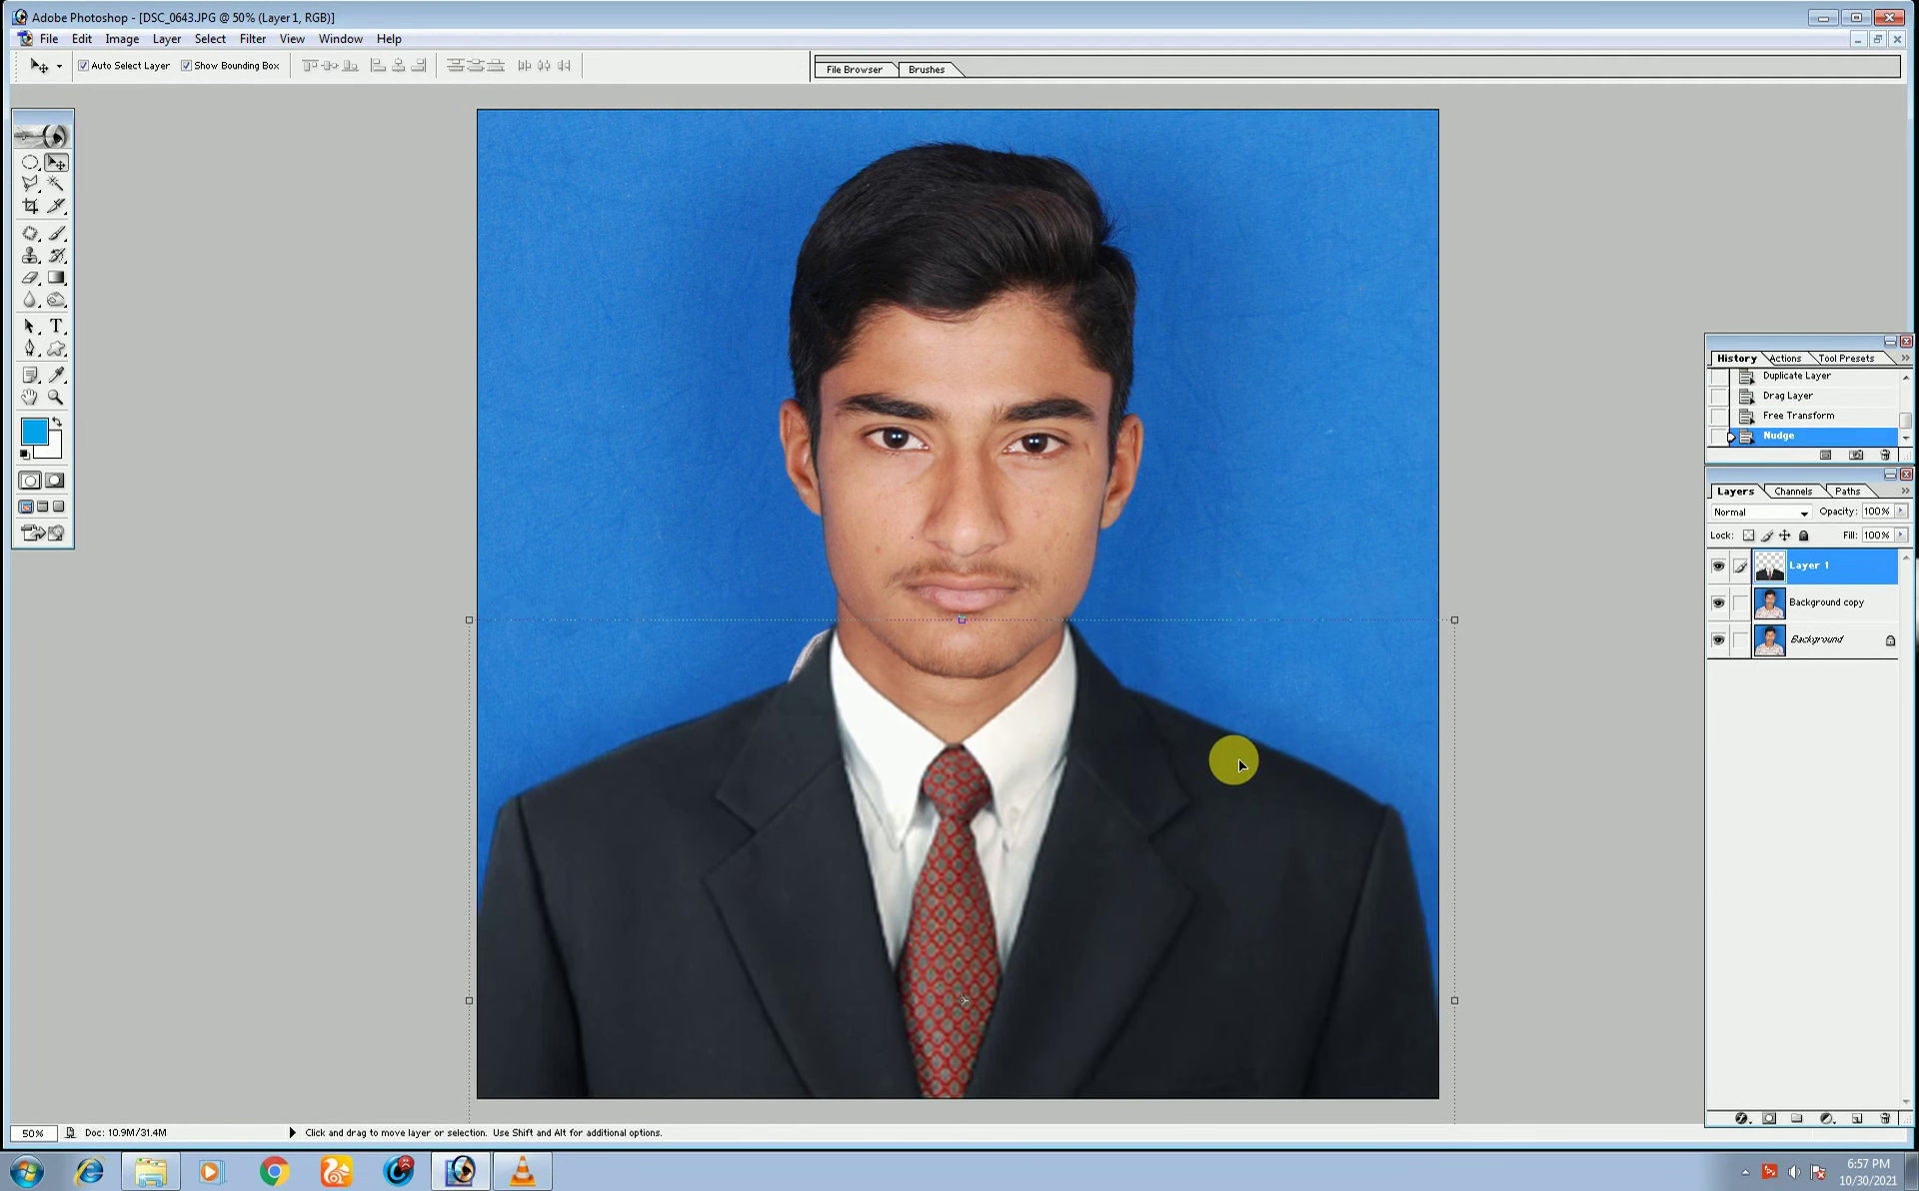
{"action": "key", "text": "Up"}
{"action": "key", "text": "Up"}
{"action": "key", "text": "Up"}
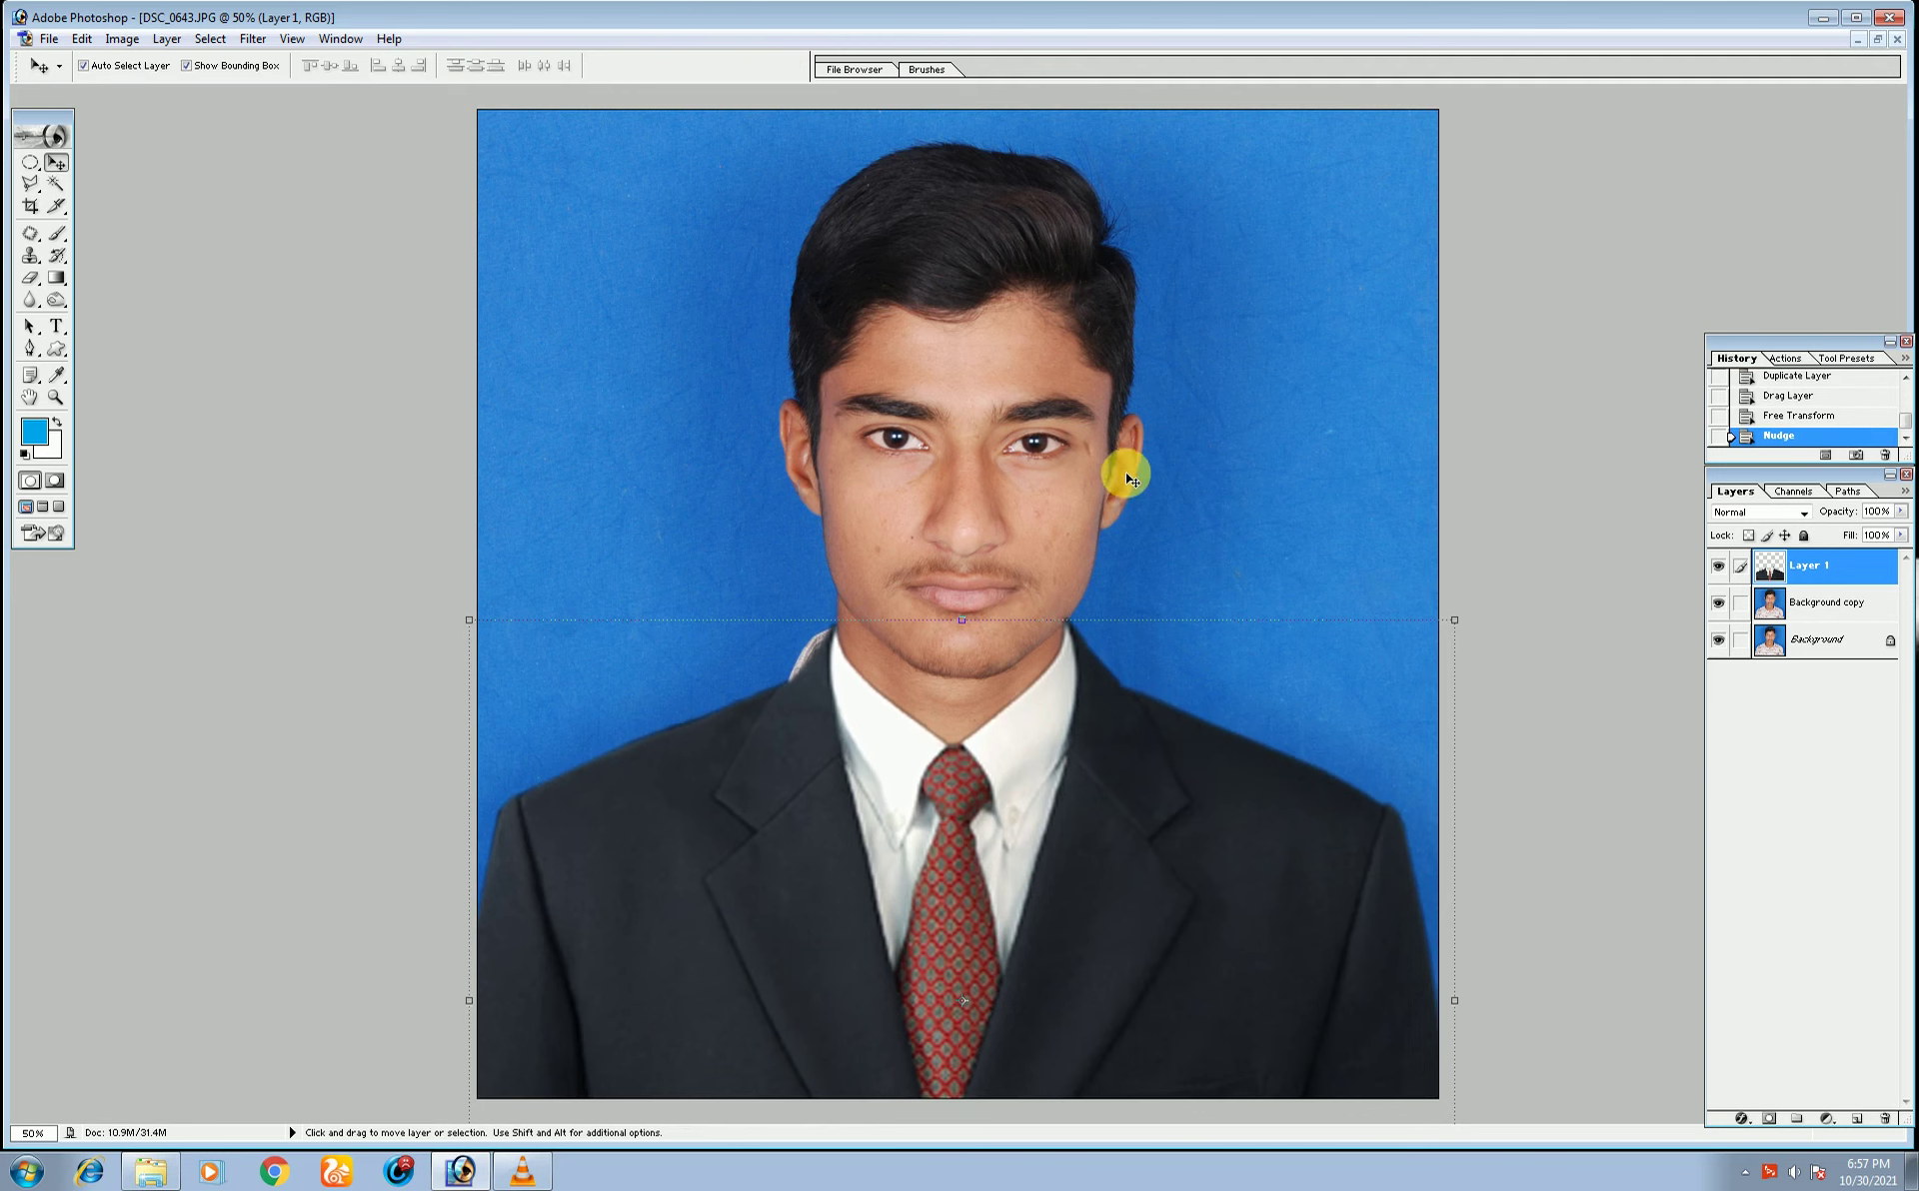
{"action": "key", "text": "ctrl+minus"}
{"action": "key", "text": "ctrl+minus"}
{"action": "key", "text": "ctrl+plus"}
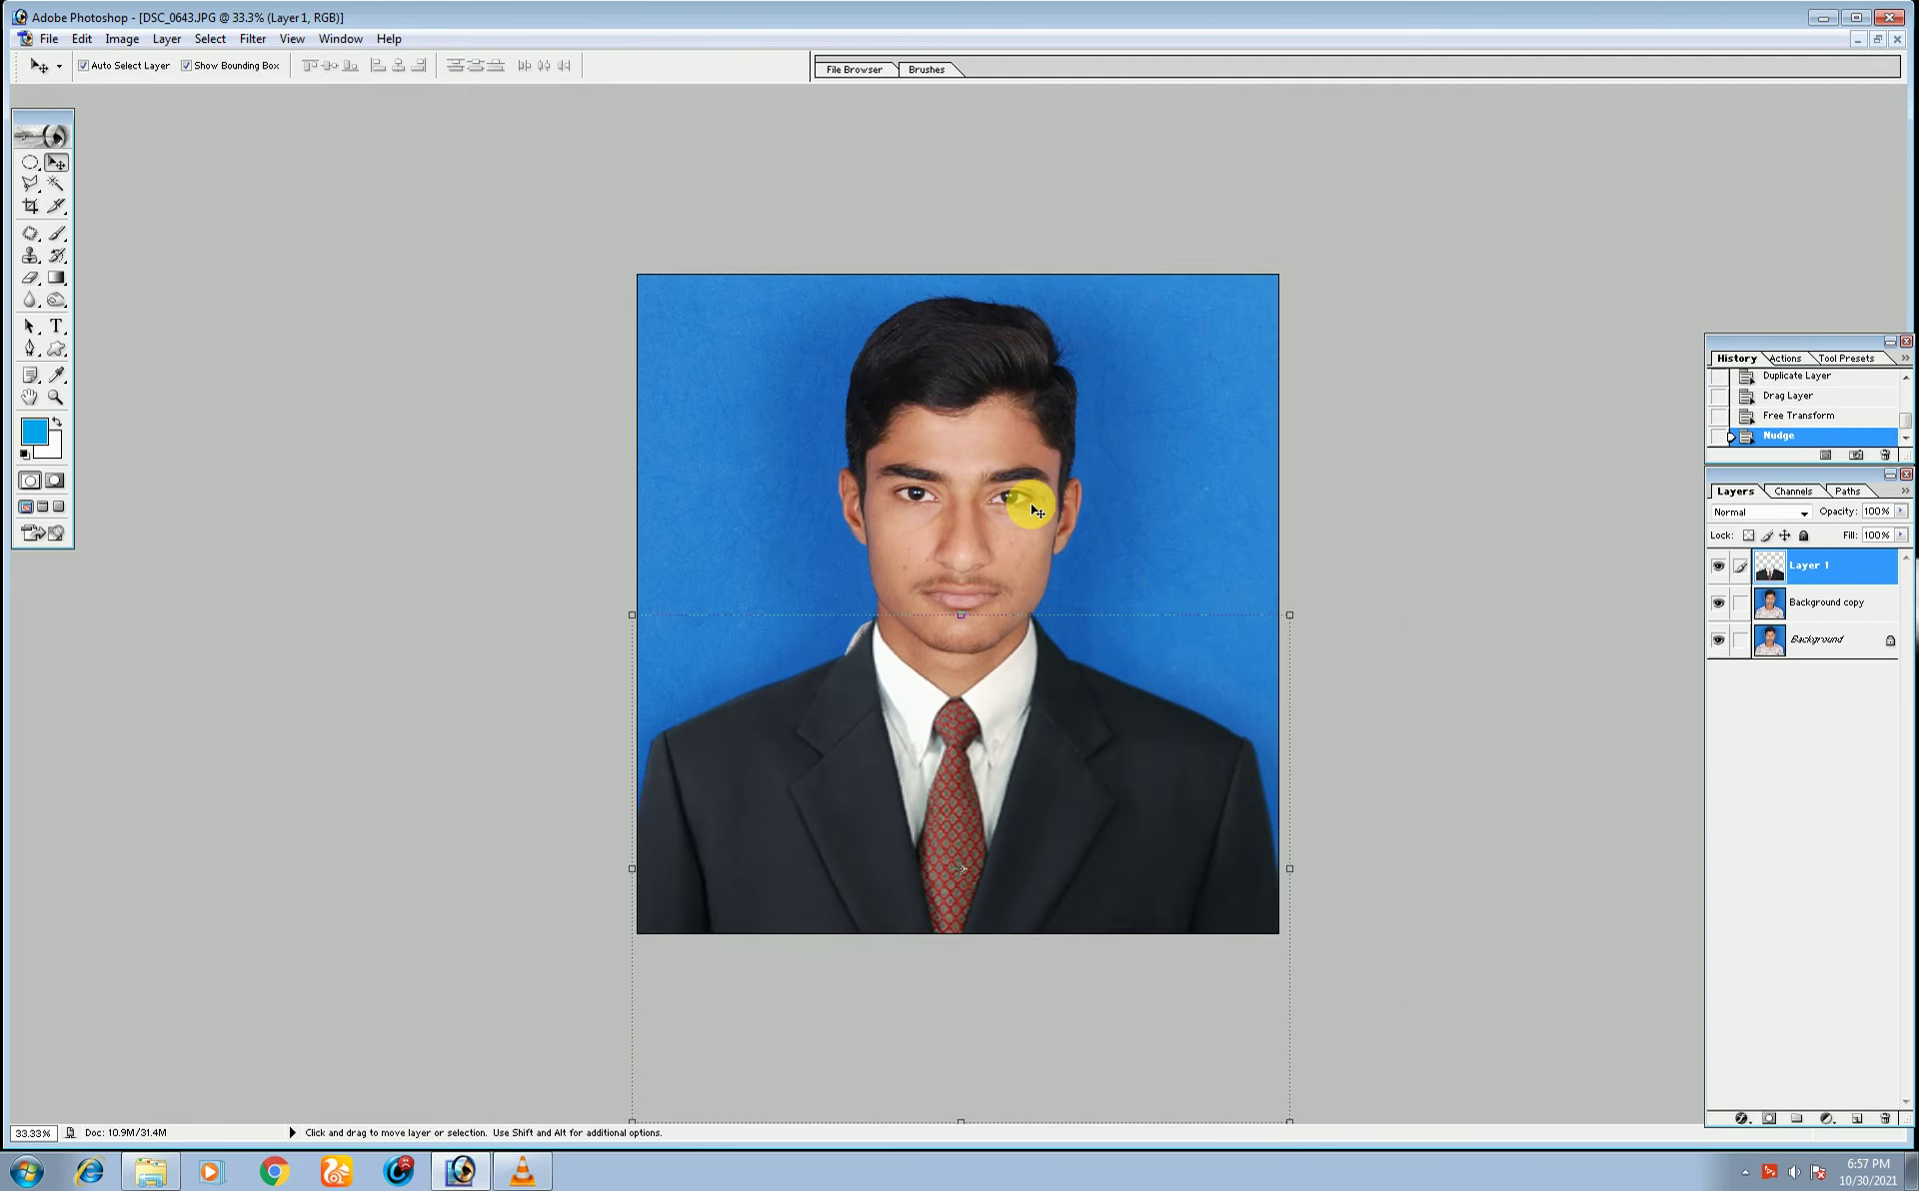
- Rotate the Background copy about 1.8° and shift it slightly left to level the head
{"action": "left_click", "coordinate": [1802, 604]}
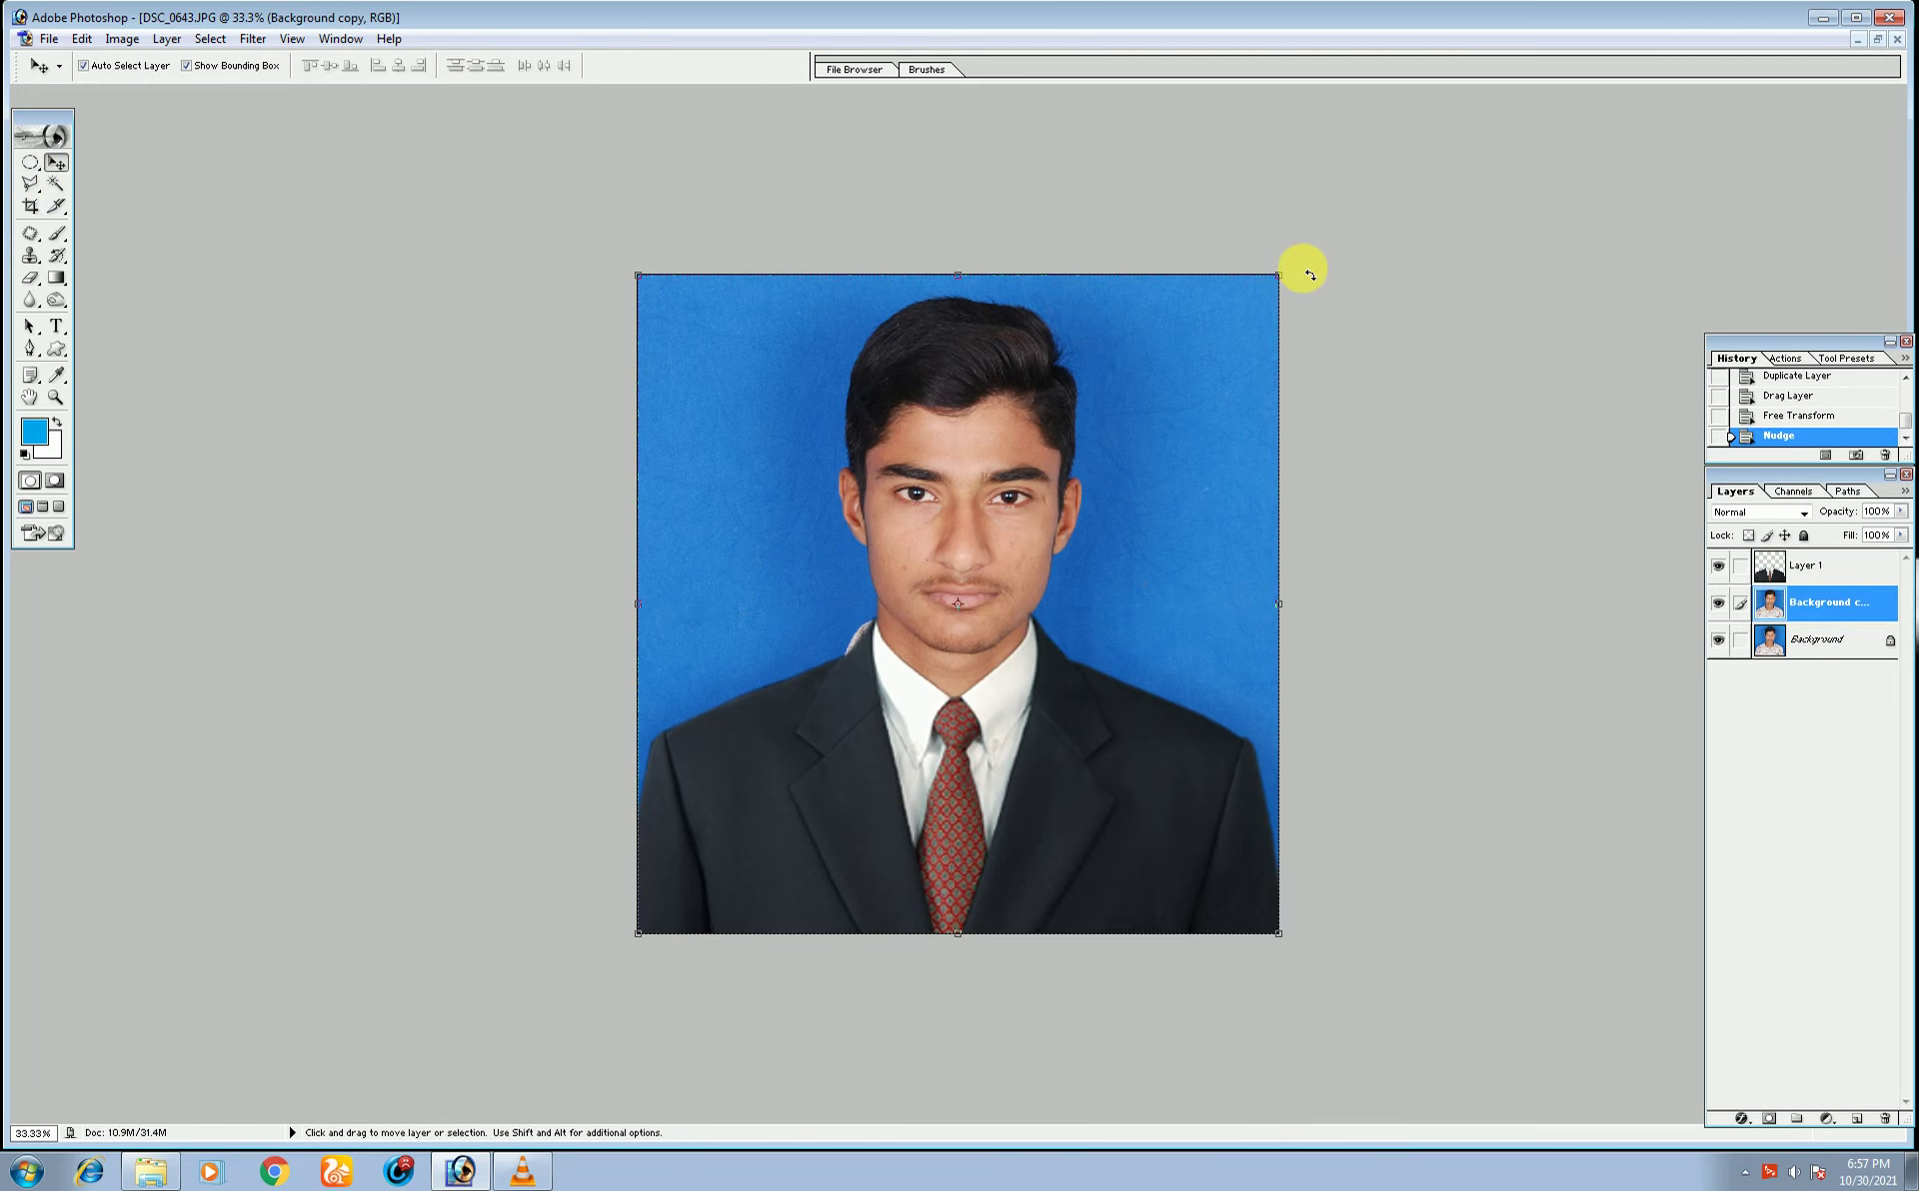
{"action": "left_click_drag", "start_coordinate": [1309, 274], "coordinate": [1299, 272]}
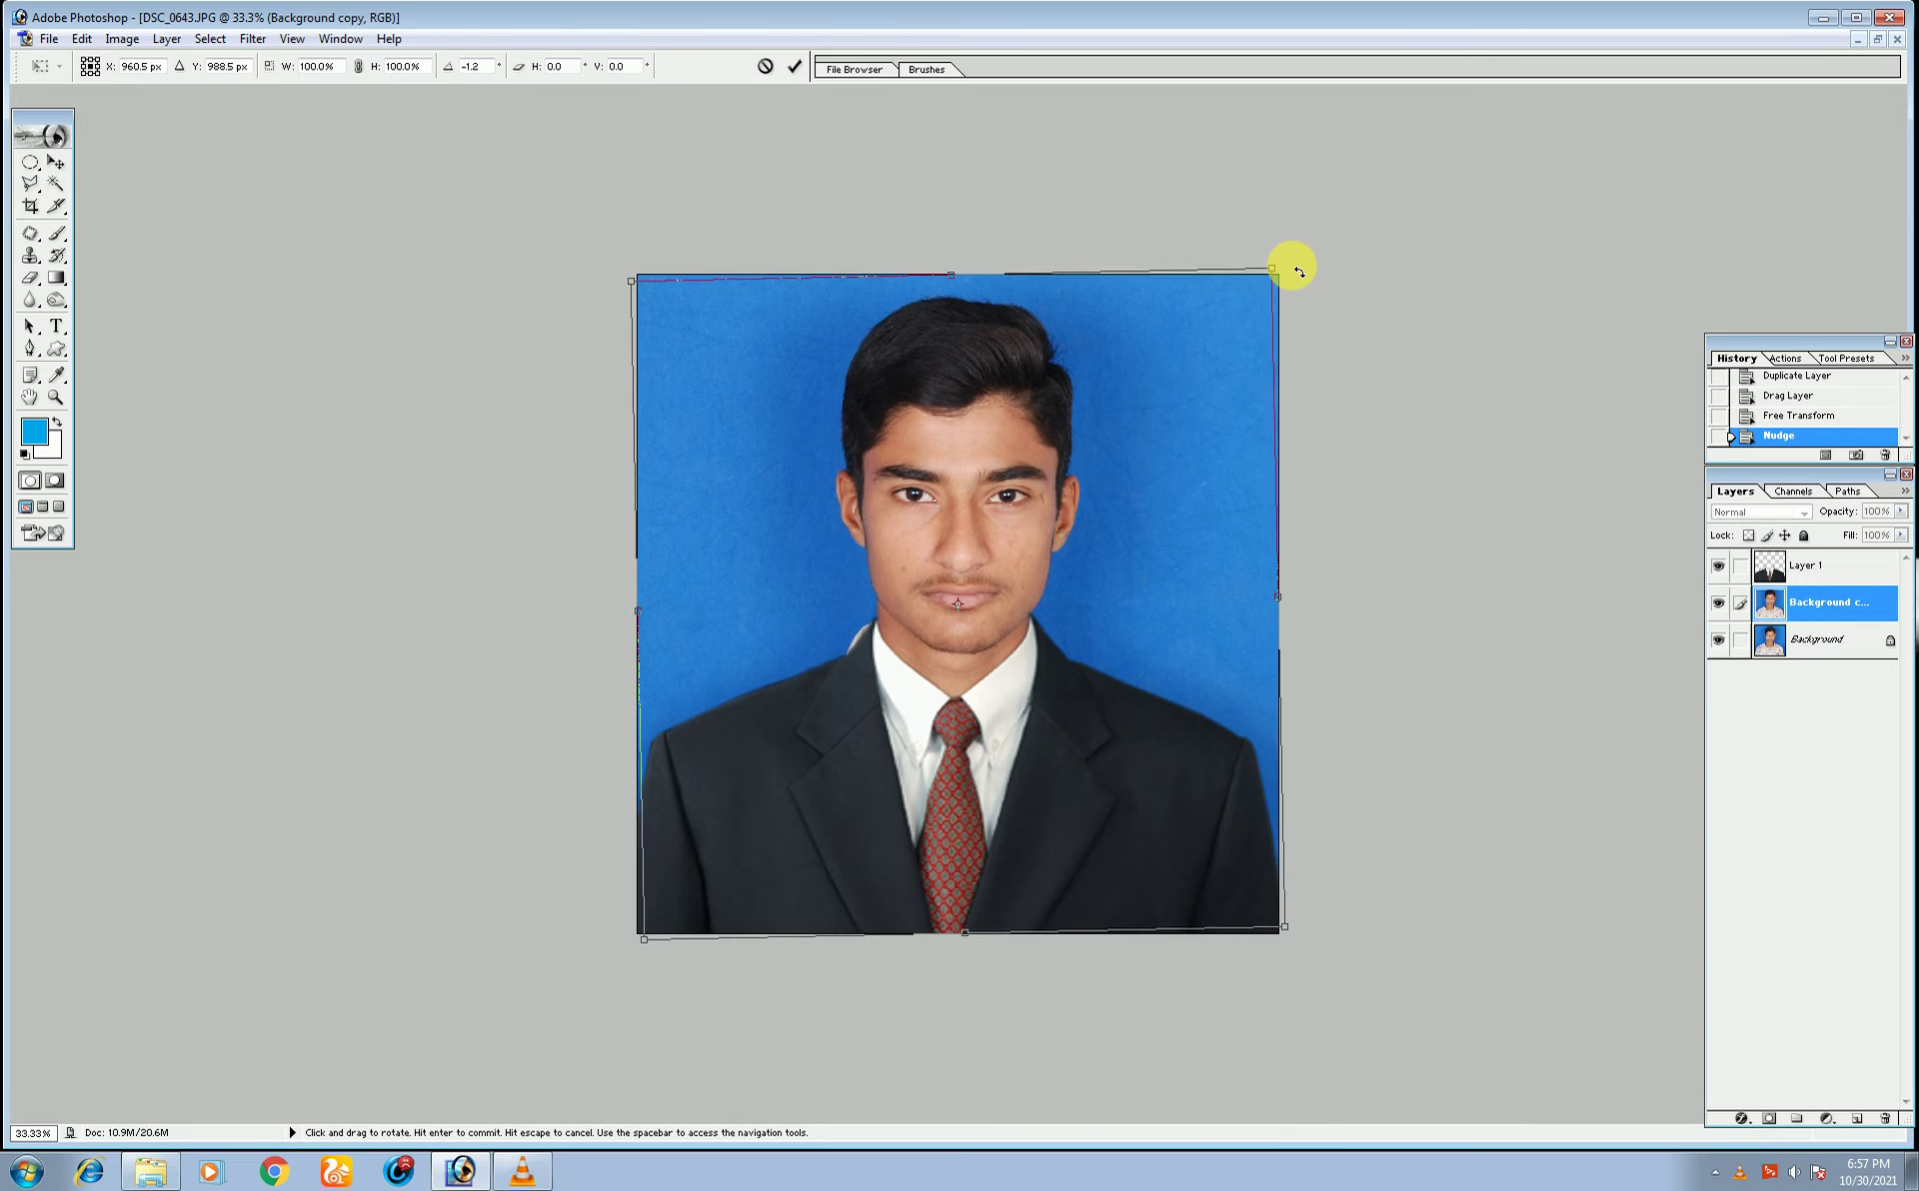
{"action": "key", "text": "Left"}
{"action": "key", "text": "Left"}
{"action": "key", "text": "Left"}
{"action": "key", "text": "Left"}
{"action": "key", "text": "Left"}
{"action": "key", "text": "Left"}
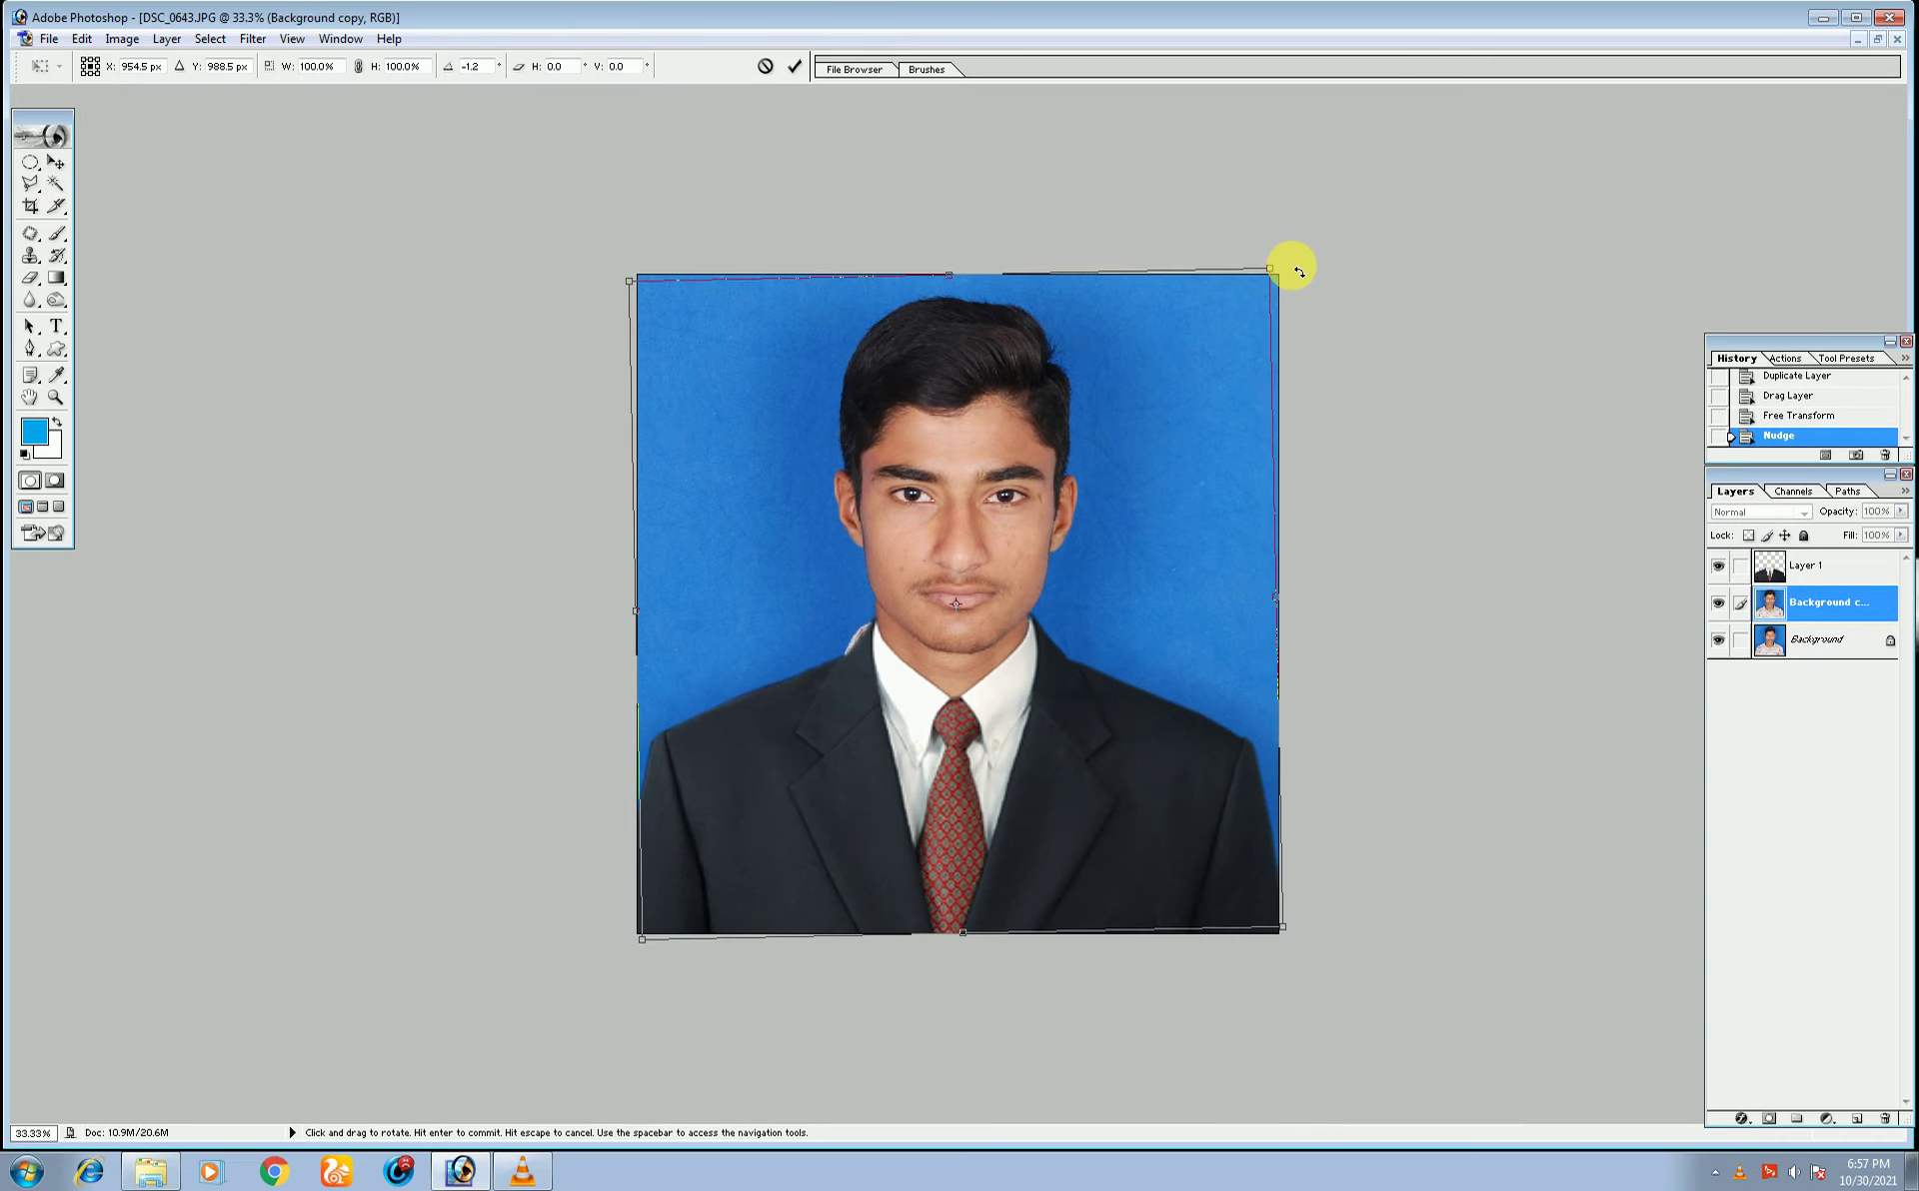
{"action": "key", "text": "Return"}
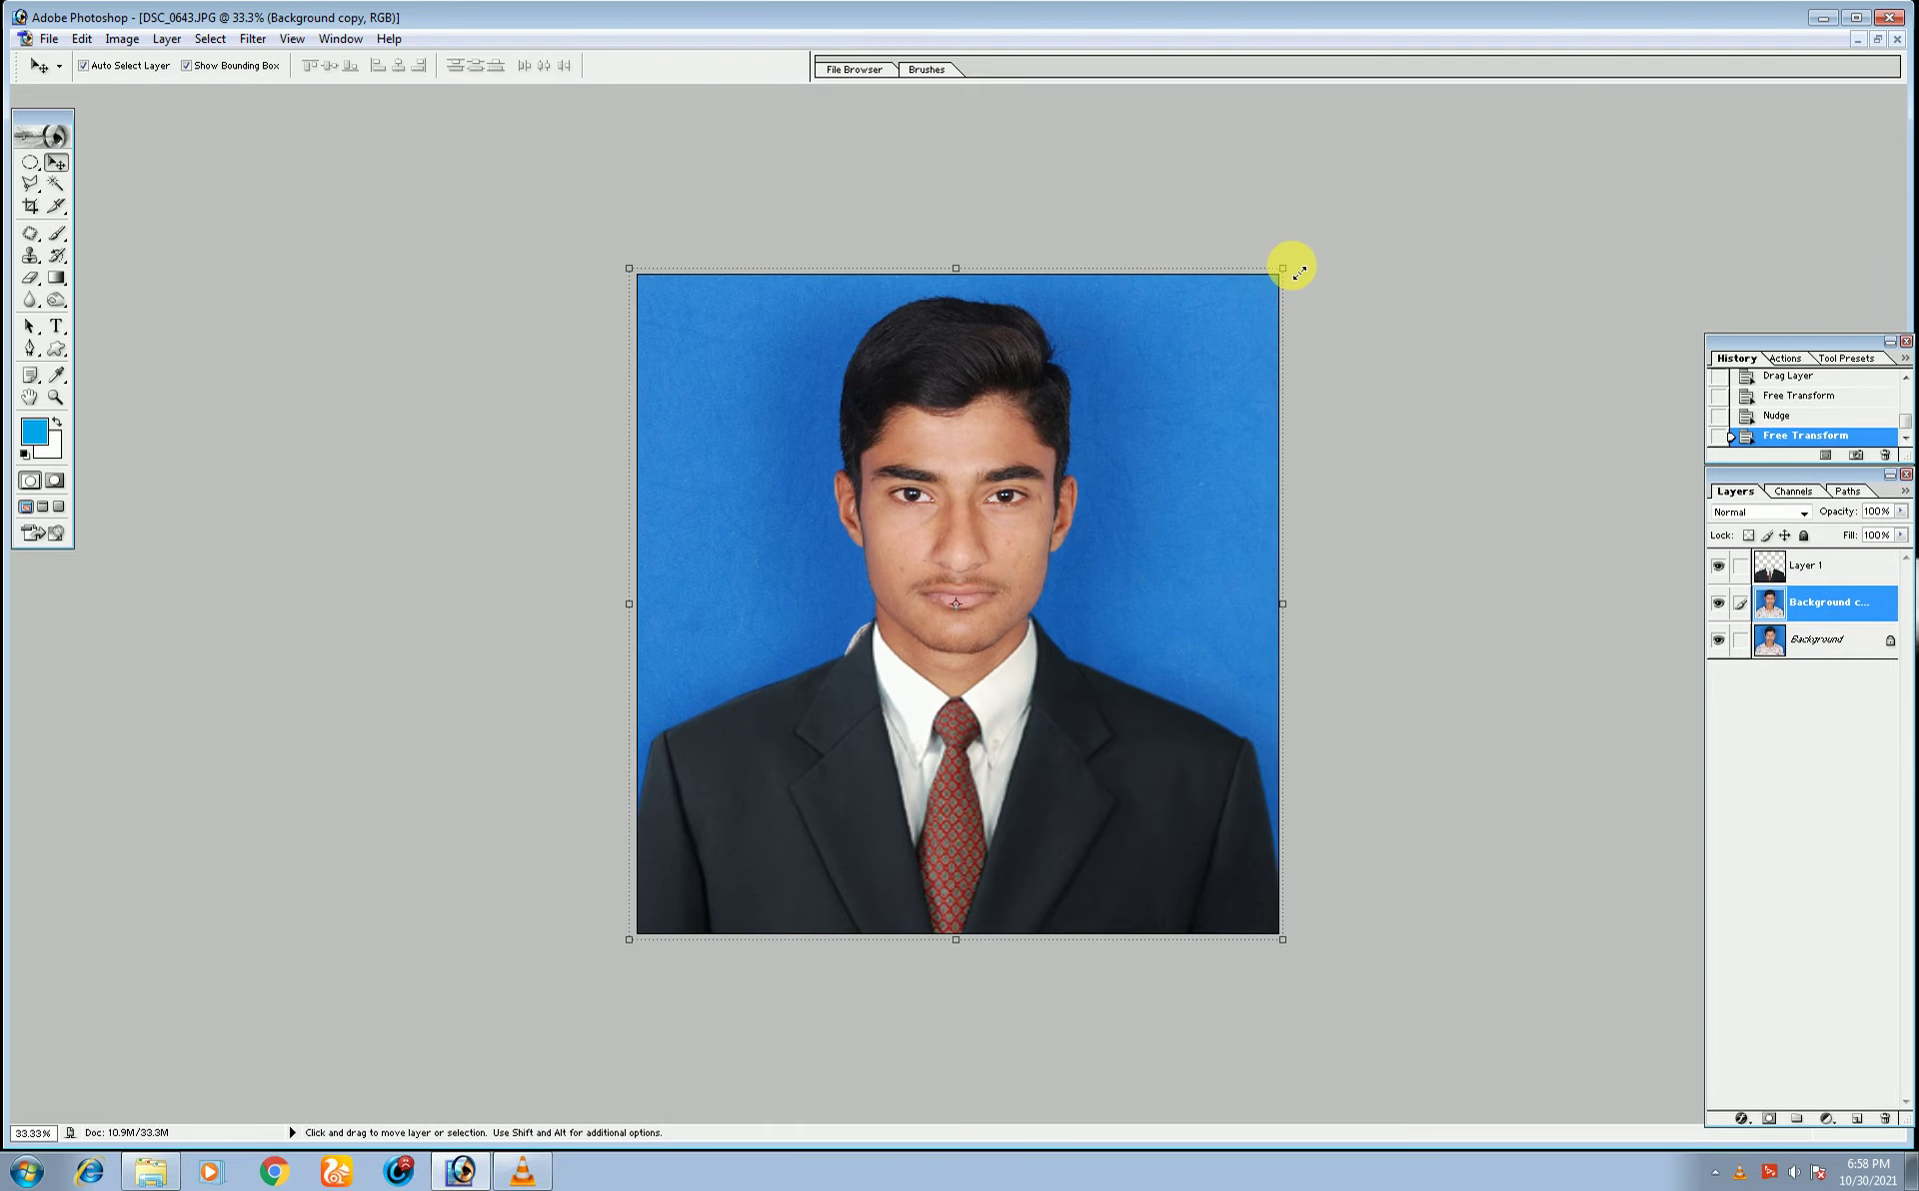
{"action": "left_click", "coordinate": [1124, 784]}
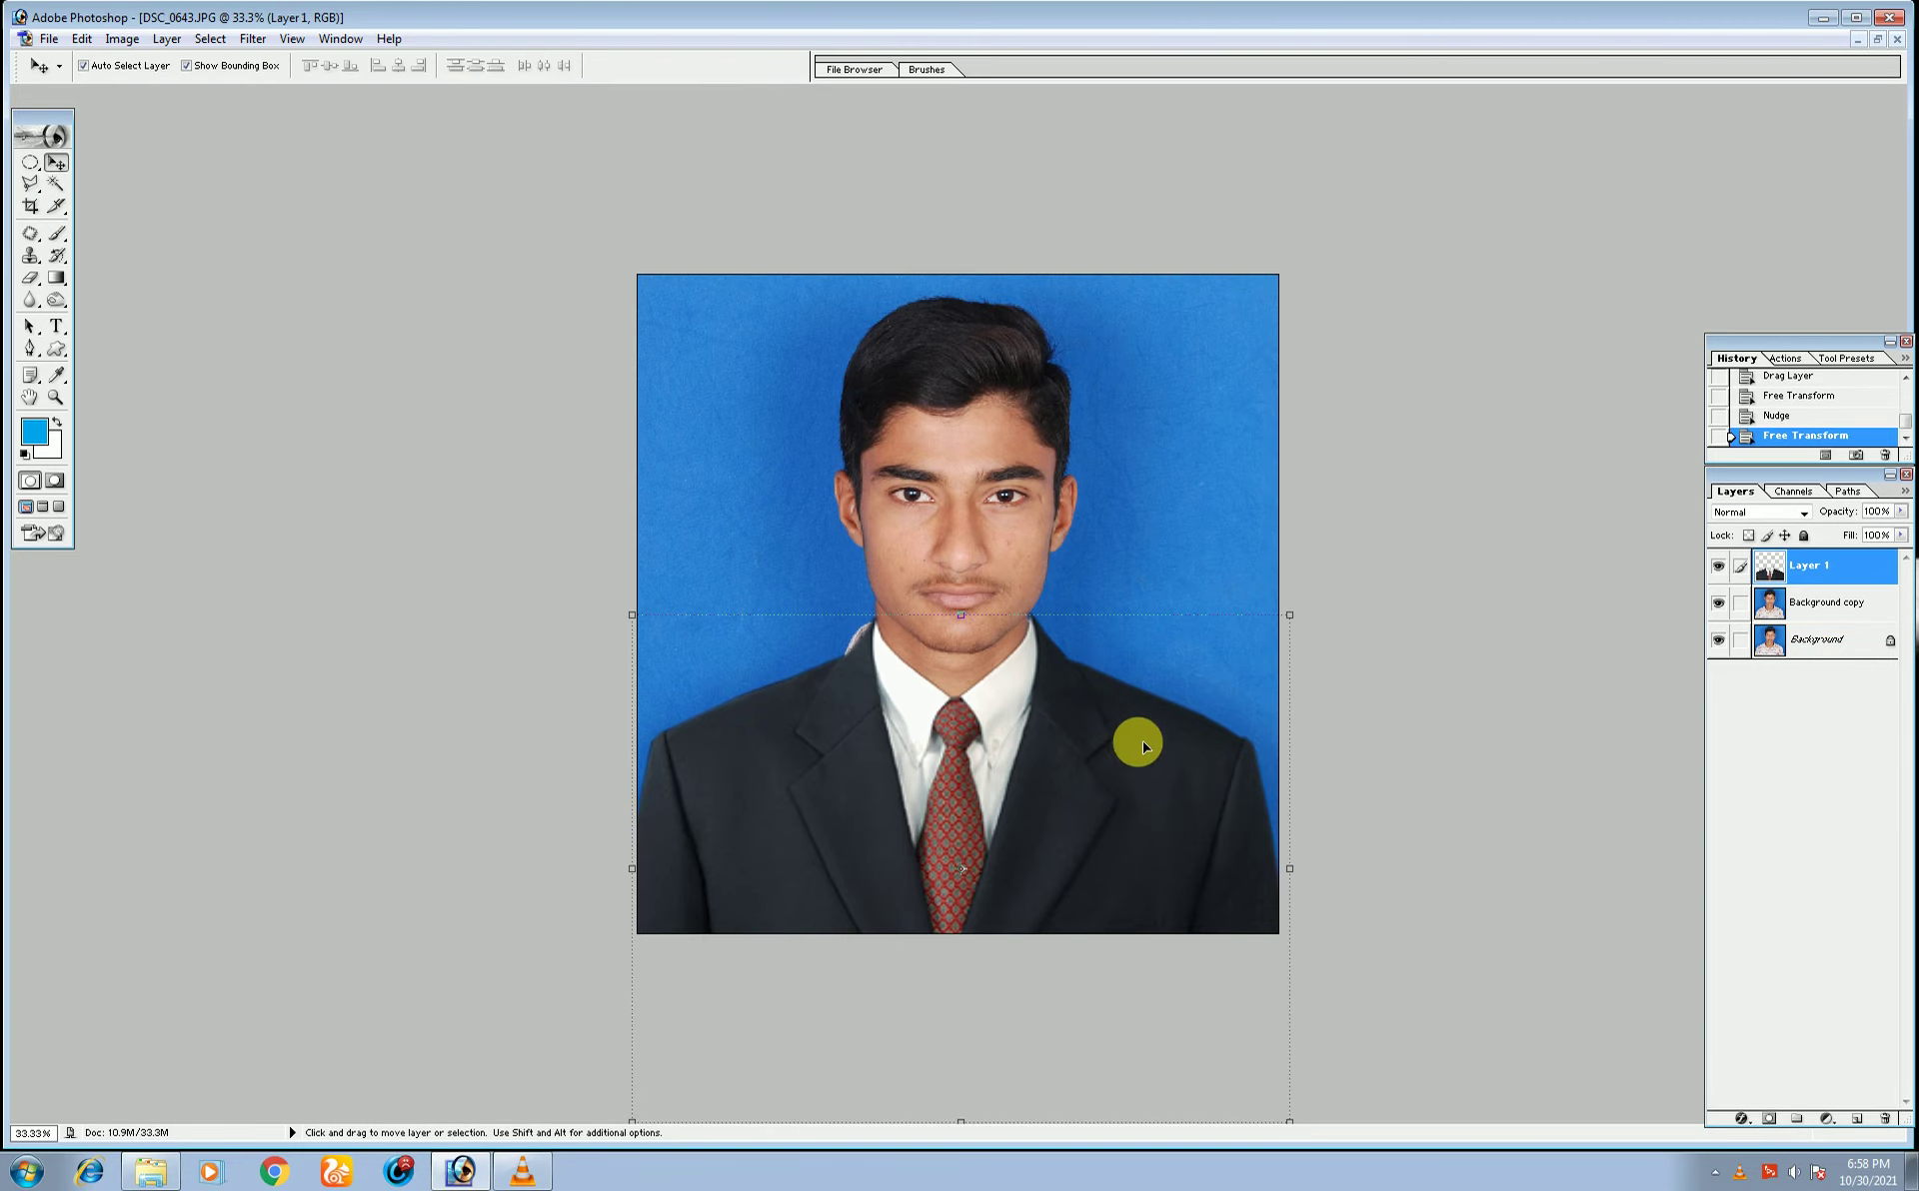
- Rescale the suit layer to 98.6% and nudge it to fit under the neck
{"action": "key", "text": "ctrl+plus"}
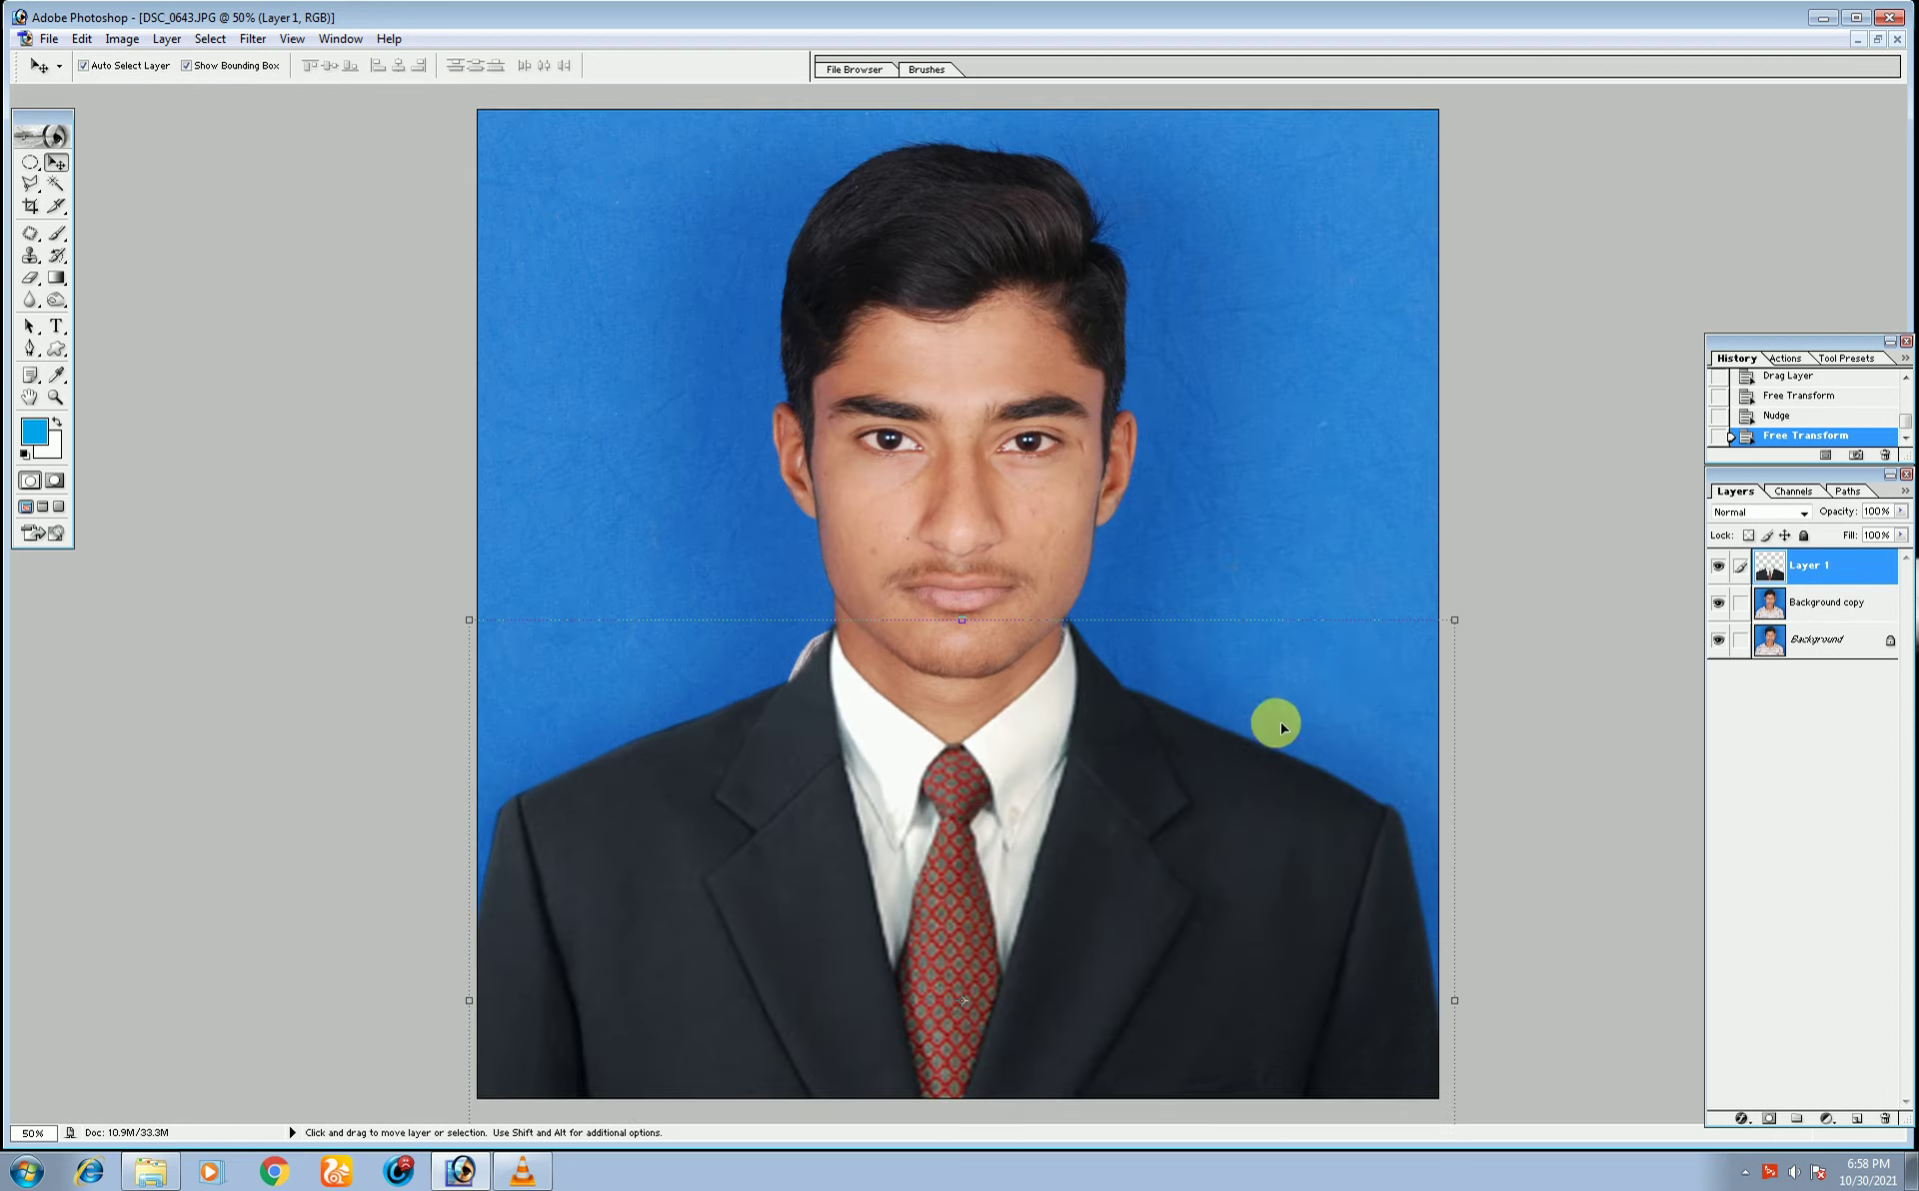
{"action": "key", "text": "ctrl+t"}
{"action": "mouse_move", "coordinate": [1457, 622]}
{"action": "left_mouse_down"}
{"action": "mouse_move", "coordinate": [1481, 627]}
{"action": "mouse_move", "coordinate": [1441, 625]}
{"action": "left_mouse_up"}
{"action": "left_click_drag", "start_coordinate": [1245, 769], "coordinate": [1261, 774]}
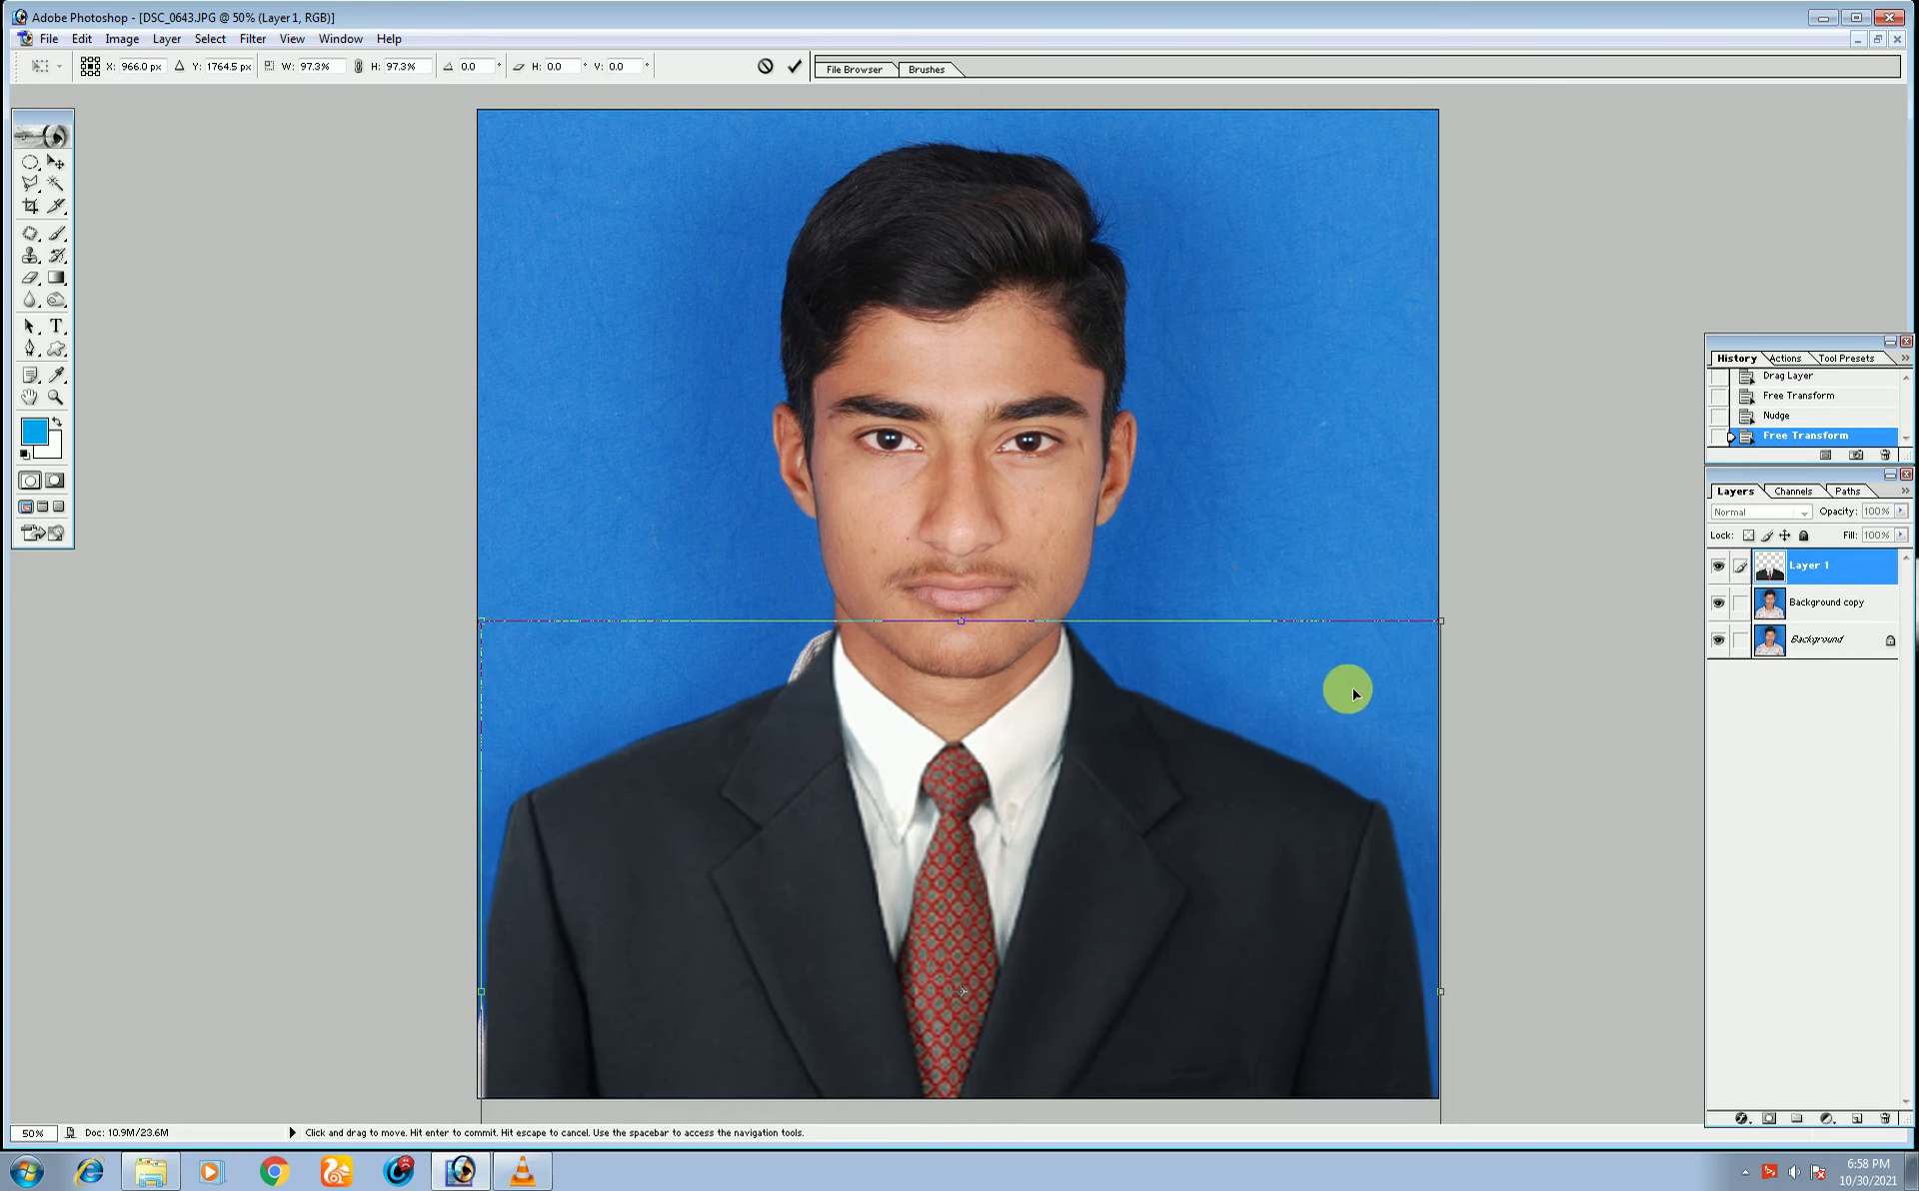
{"action": "left_click_drag", "start_coordinate": [1453, 633], "coordinate": [1458, 631]}
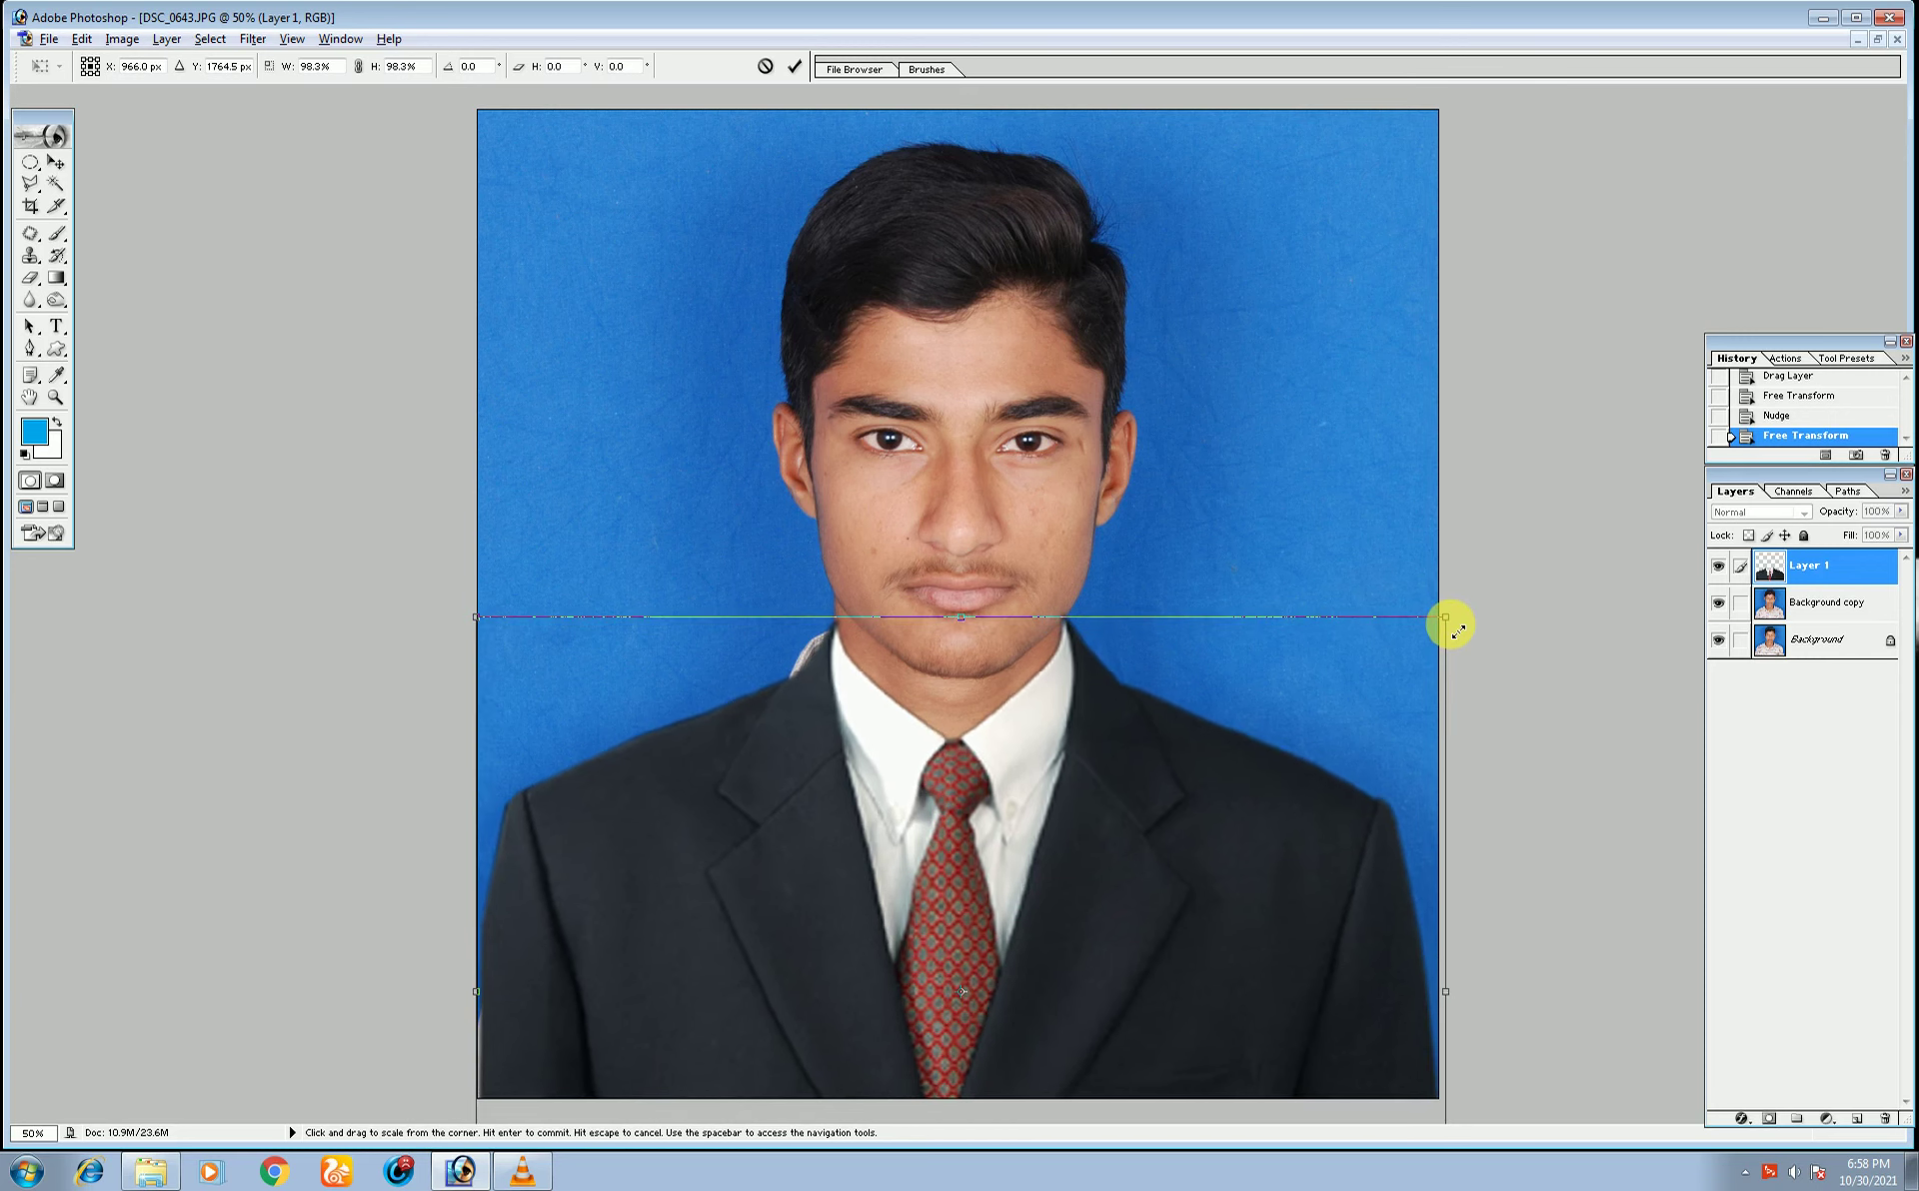
{"action": "left_click_drag", "start_coordinate": [1459, 629], "coordinate": [1462, 631]}
{"action": "key", "text": "Left"}
{"action": "key", "text": "Left"}
{"action": "key", "text": "Return"}
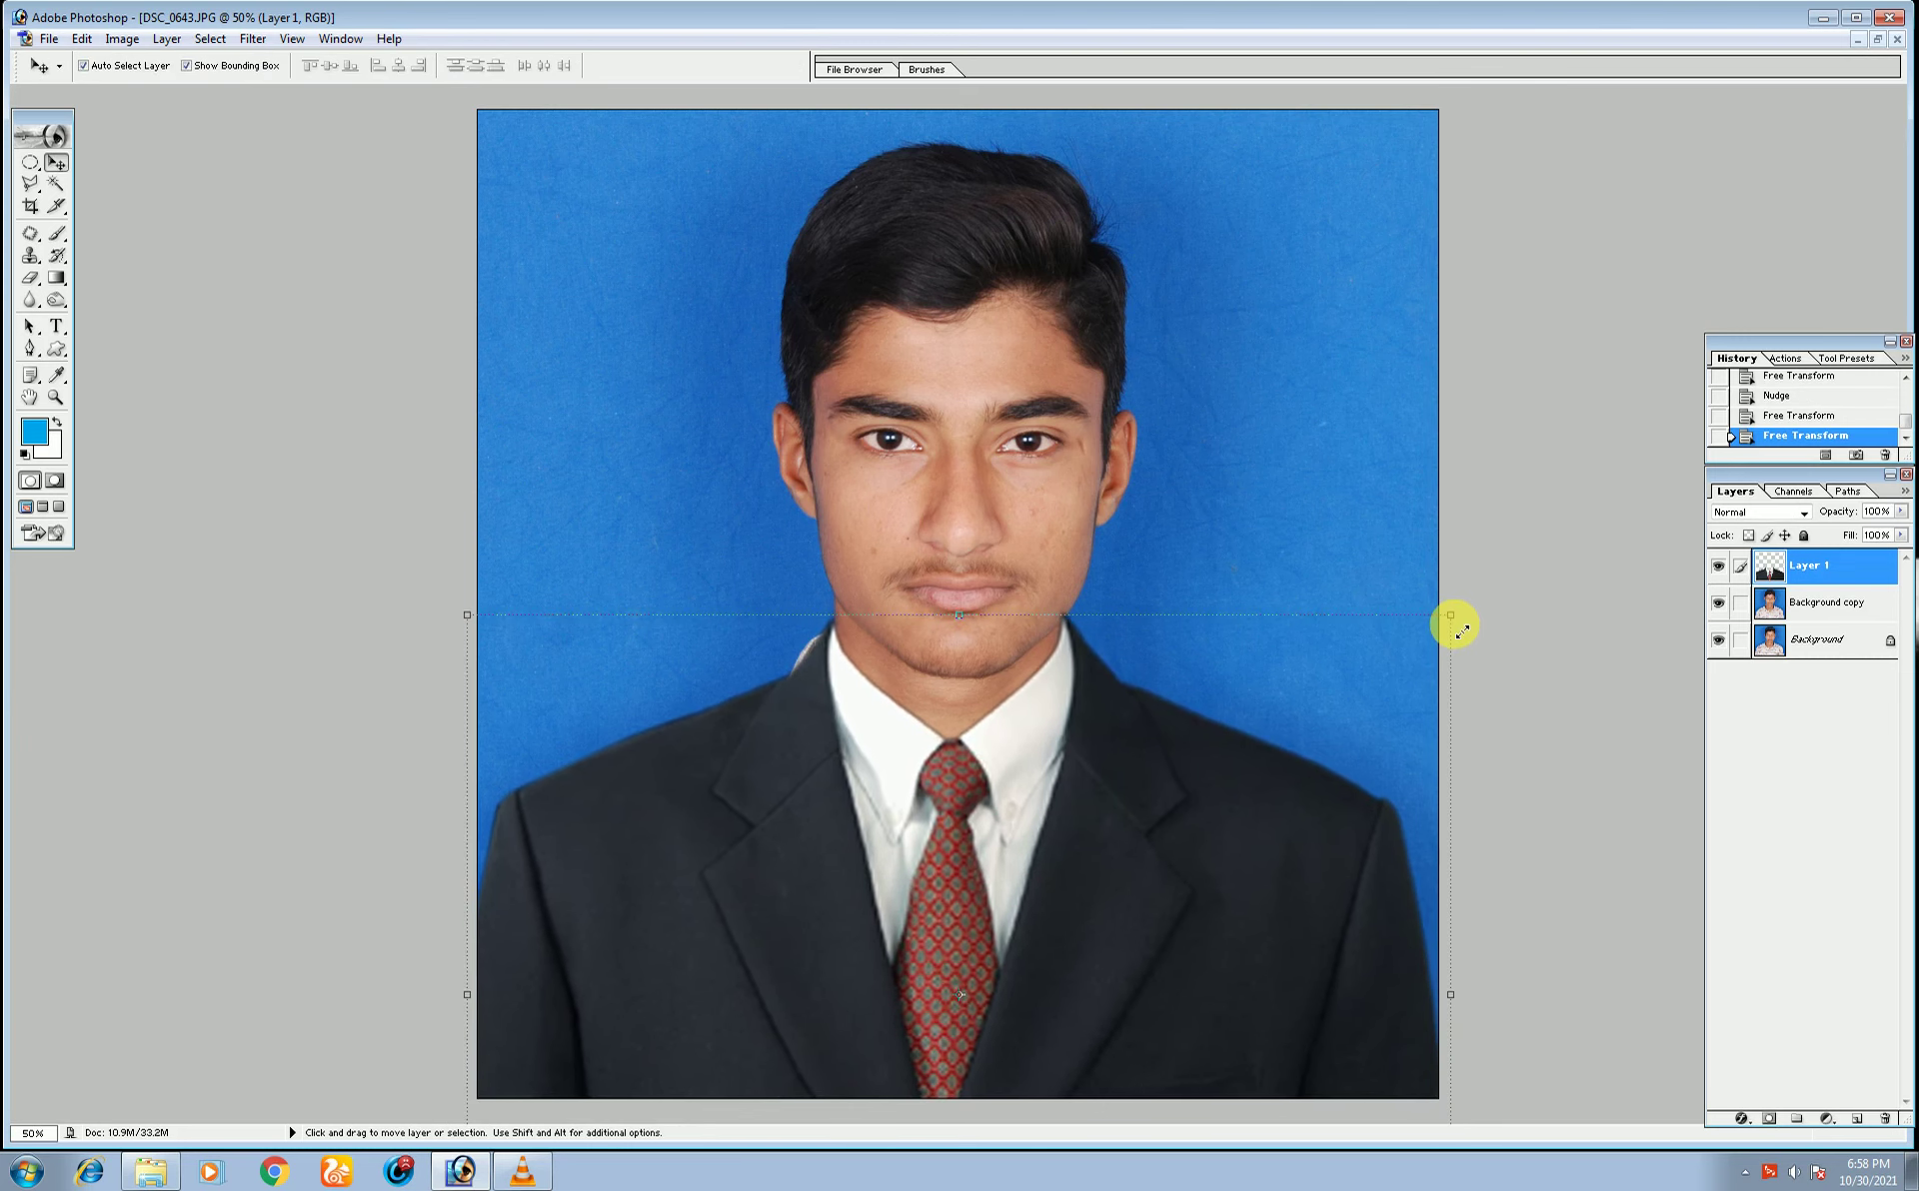
{"action": "key", "text": "Right"}
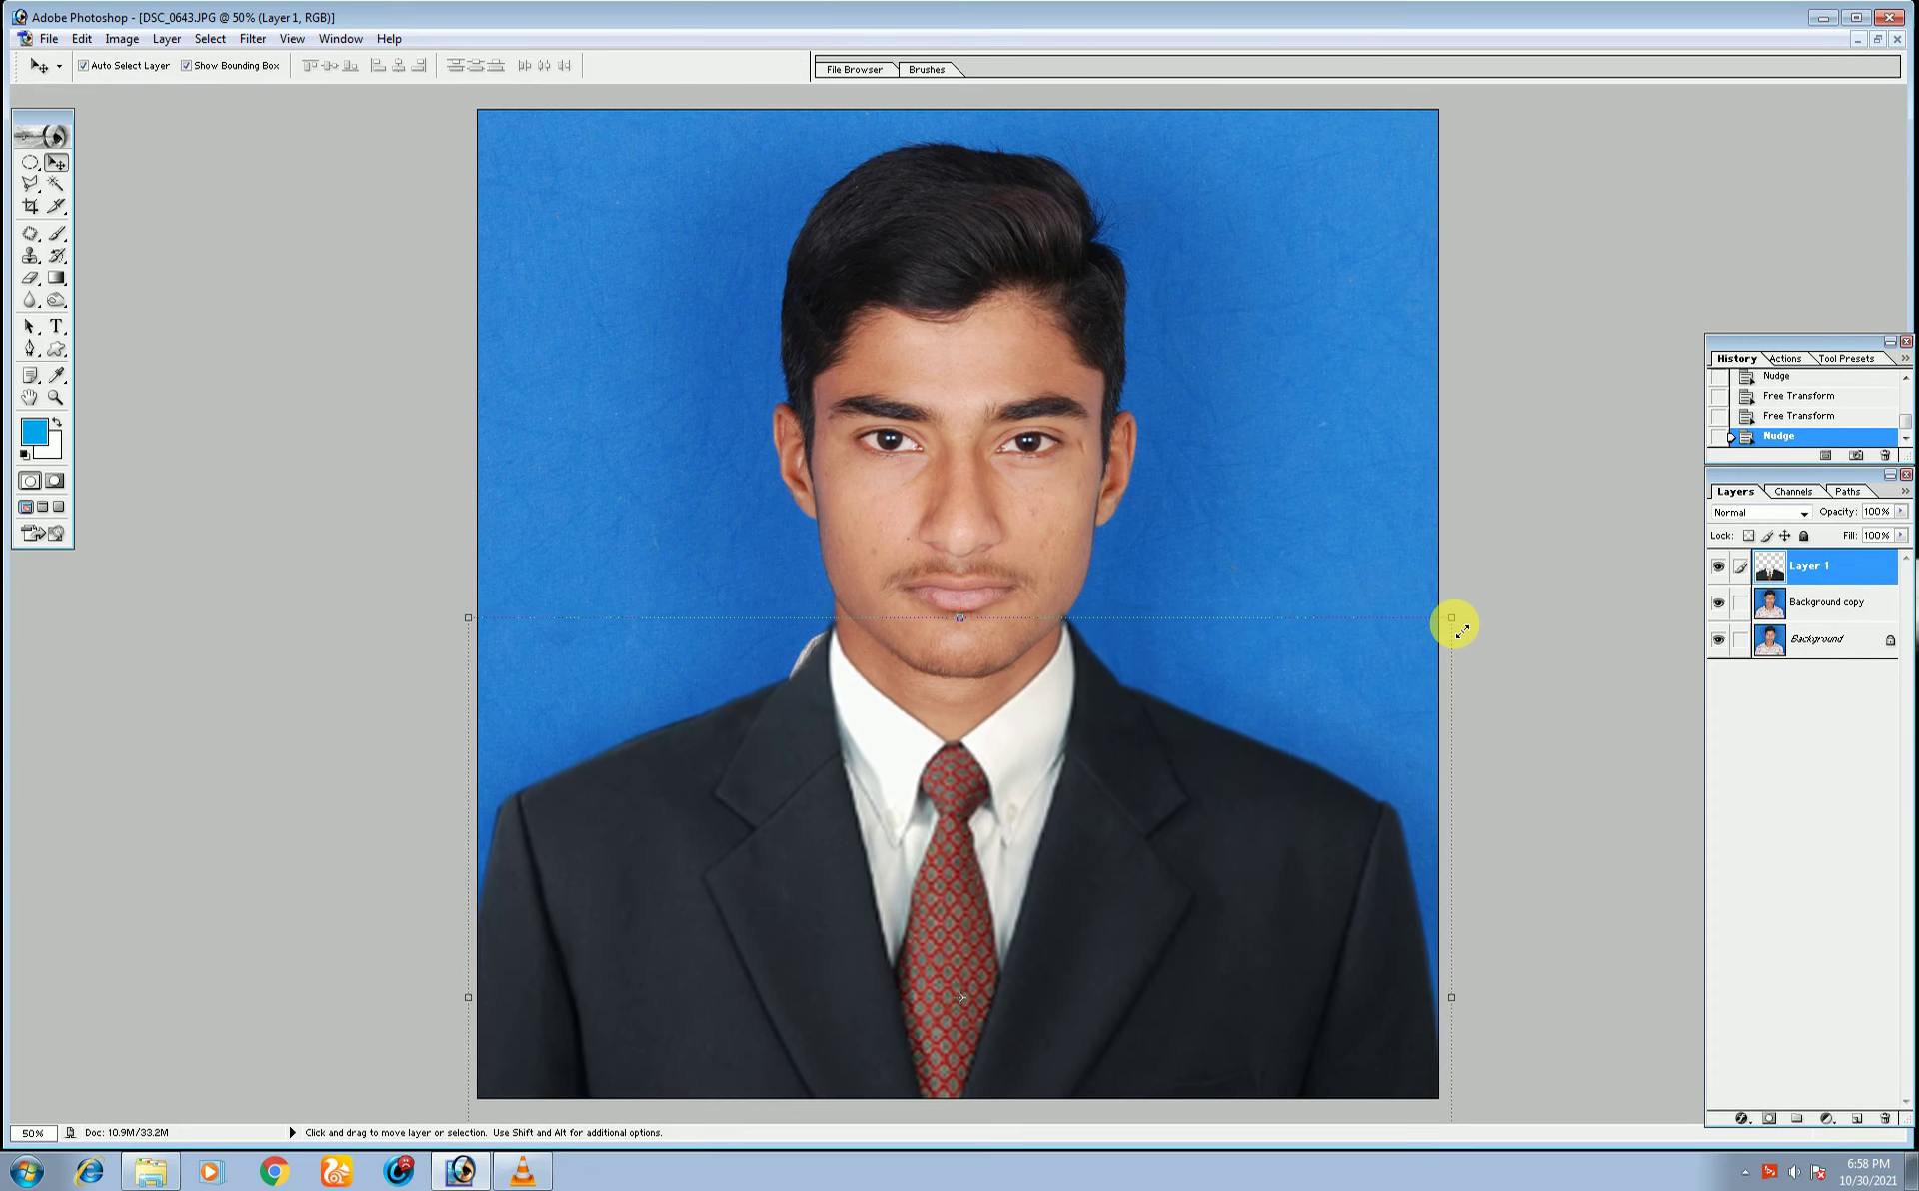
{"action": "key", "text": "Up"}
{"action": "key", "text": "Left"}
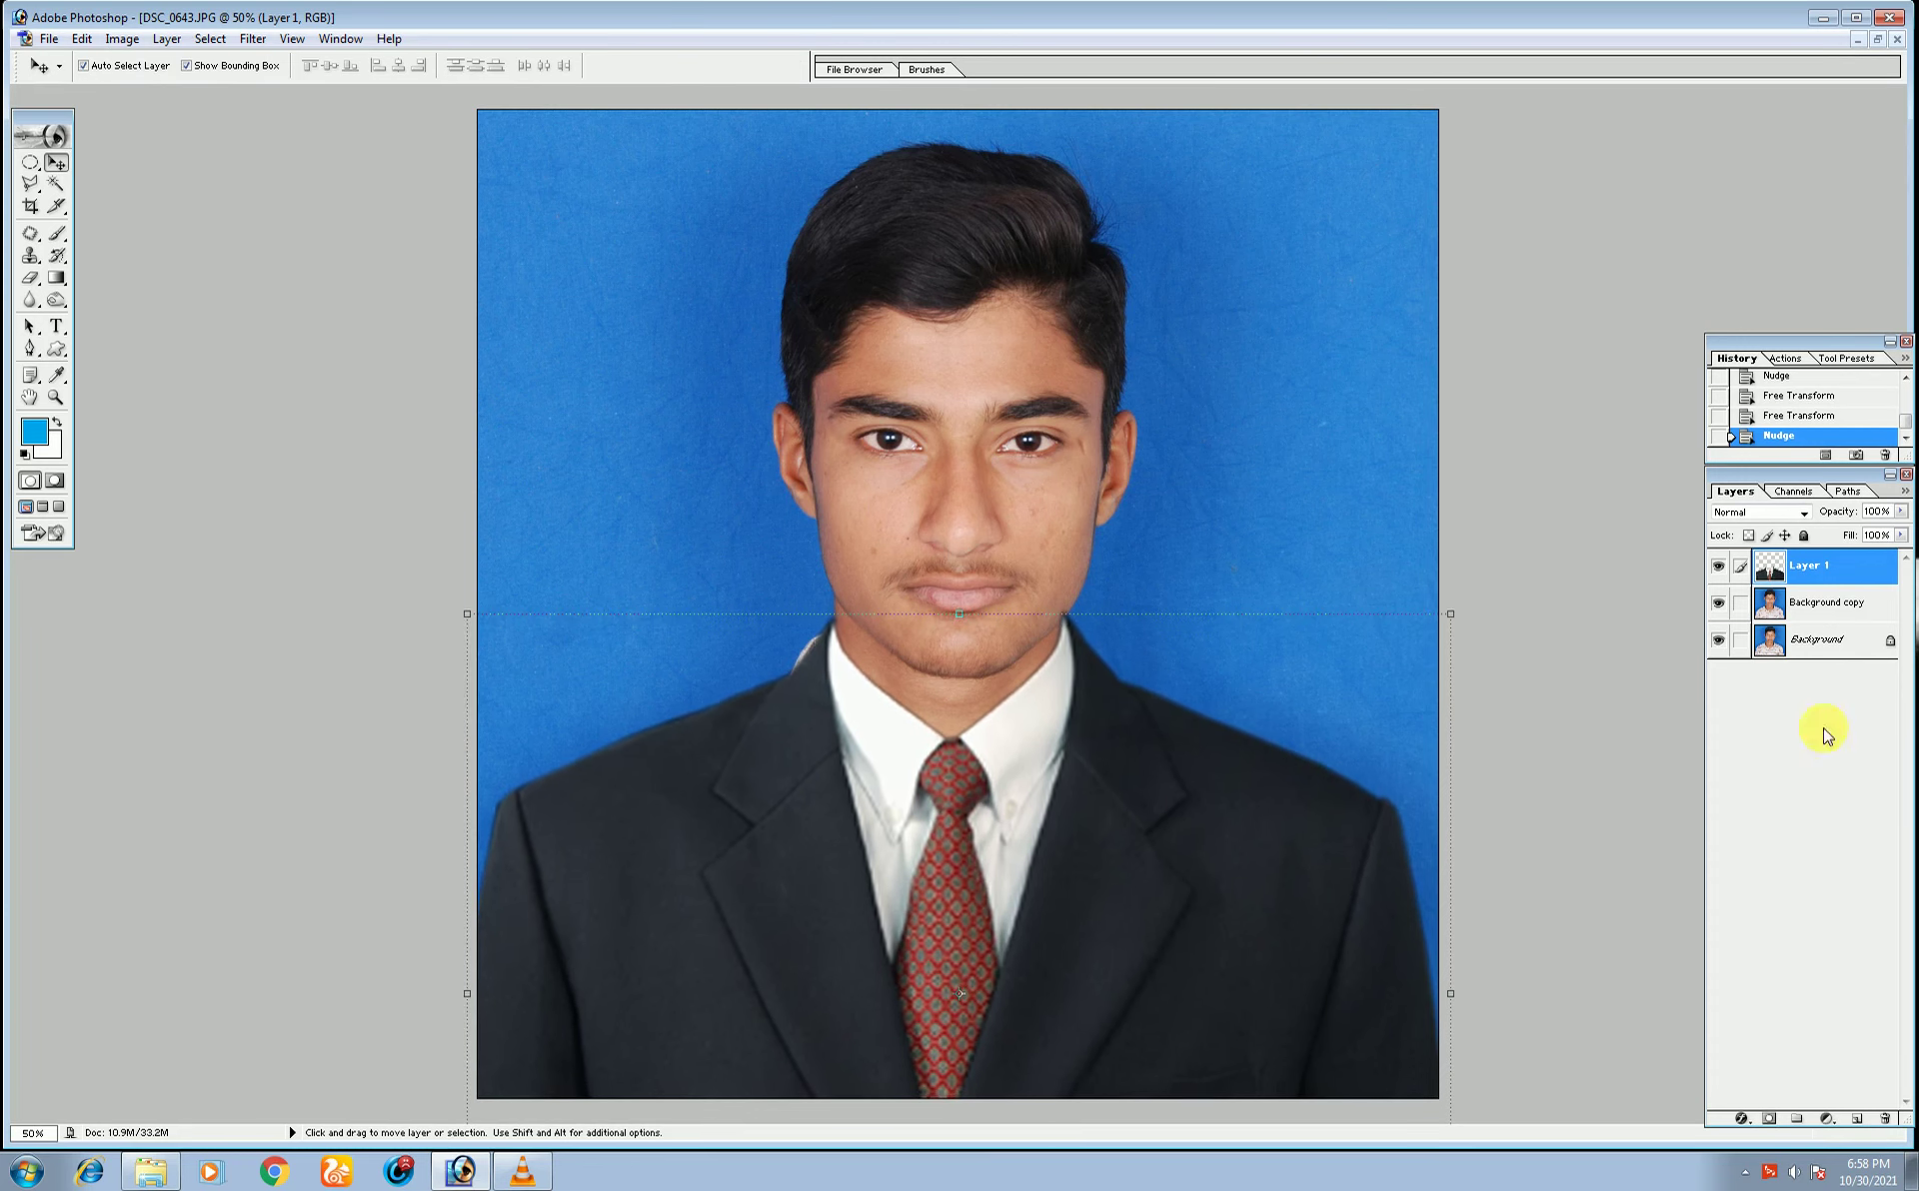
- Merge the Background copy down into the Background layer
{"action": "left_click", "coordinate": [1798, 617]}
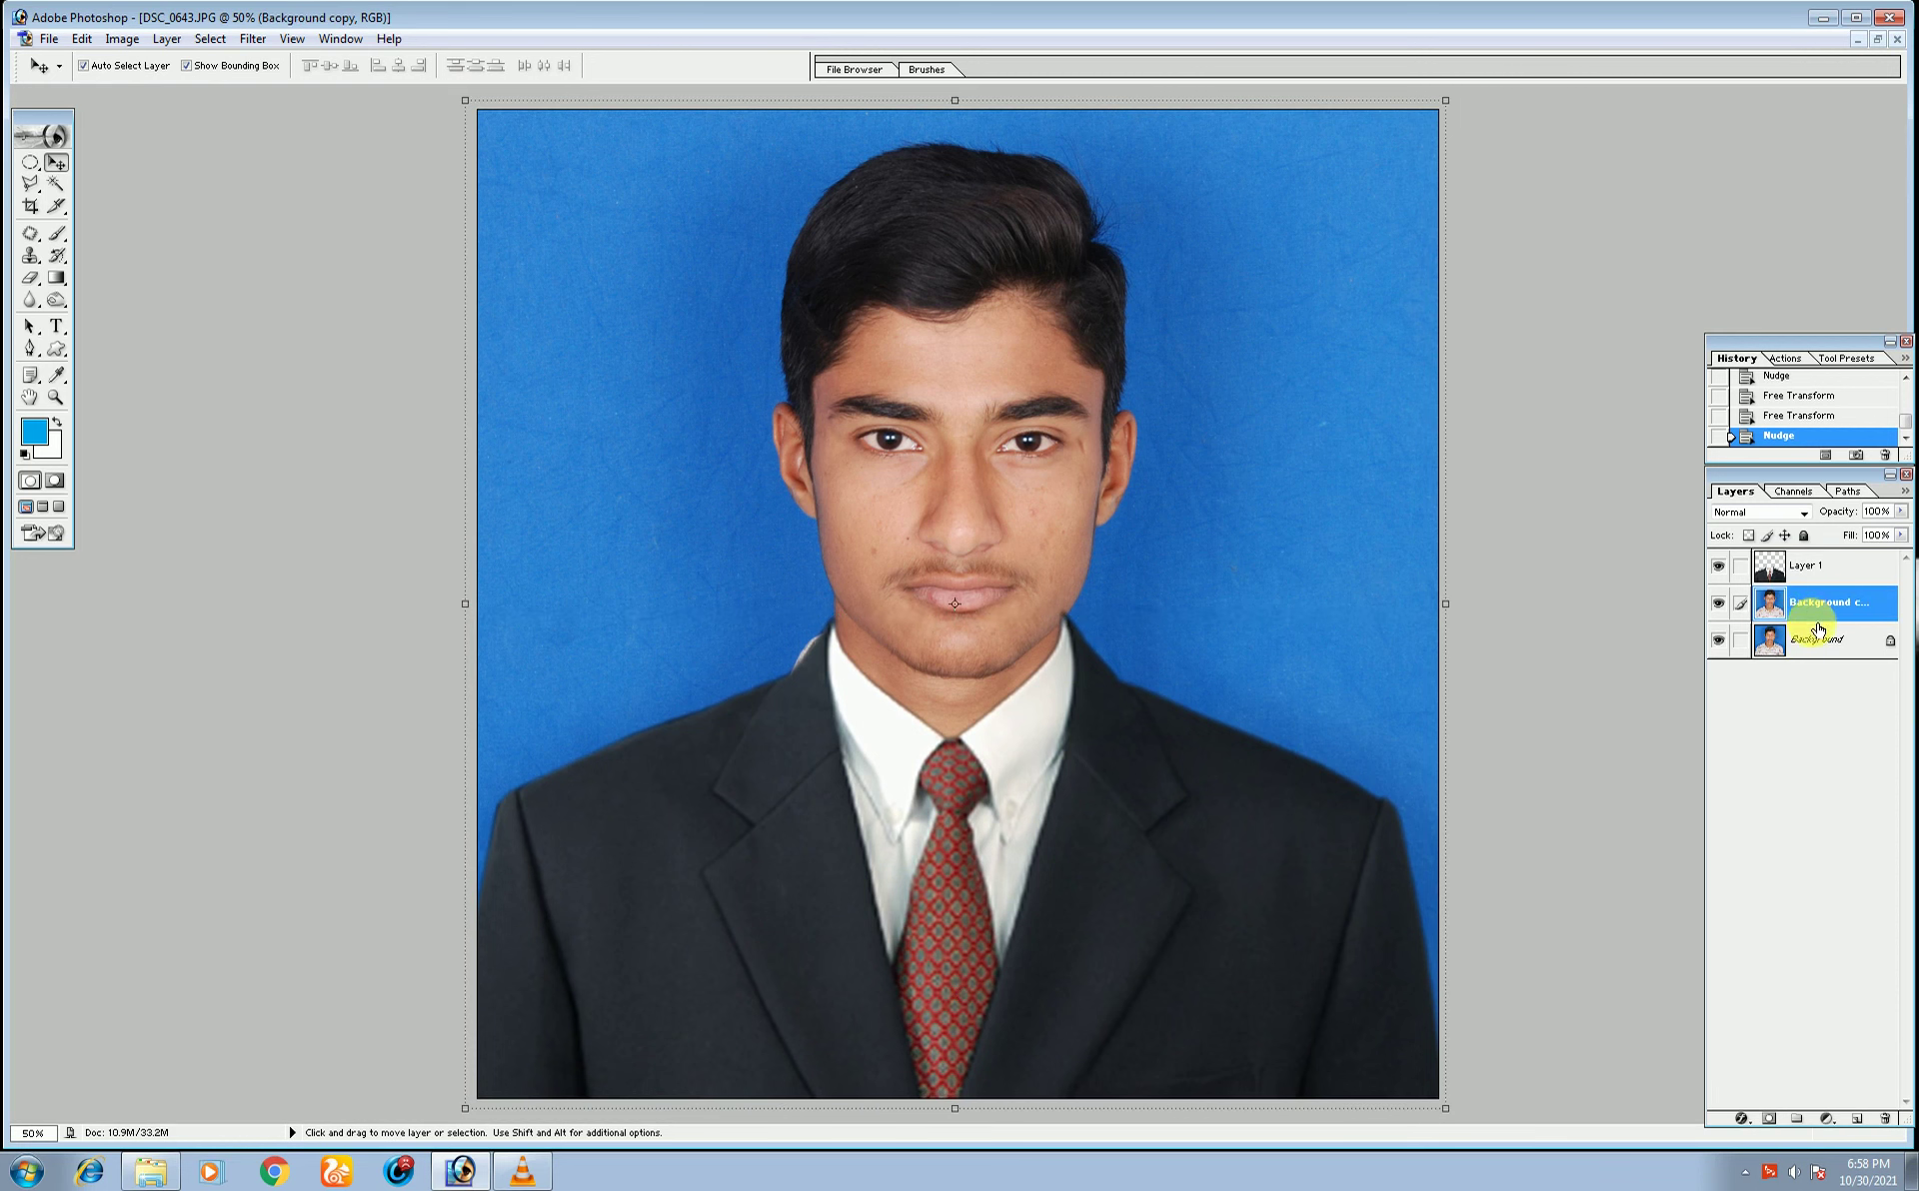
{"action": "left_click", "coordinate": [1819, 629]}
{"action": "left_click", "coordinate": [1823, 615]}
{"action": "key", "text": "ctrl+e"}
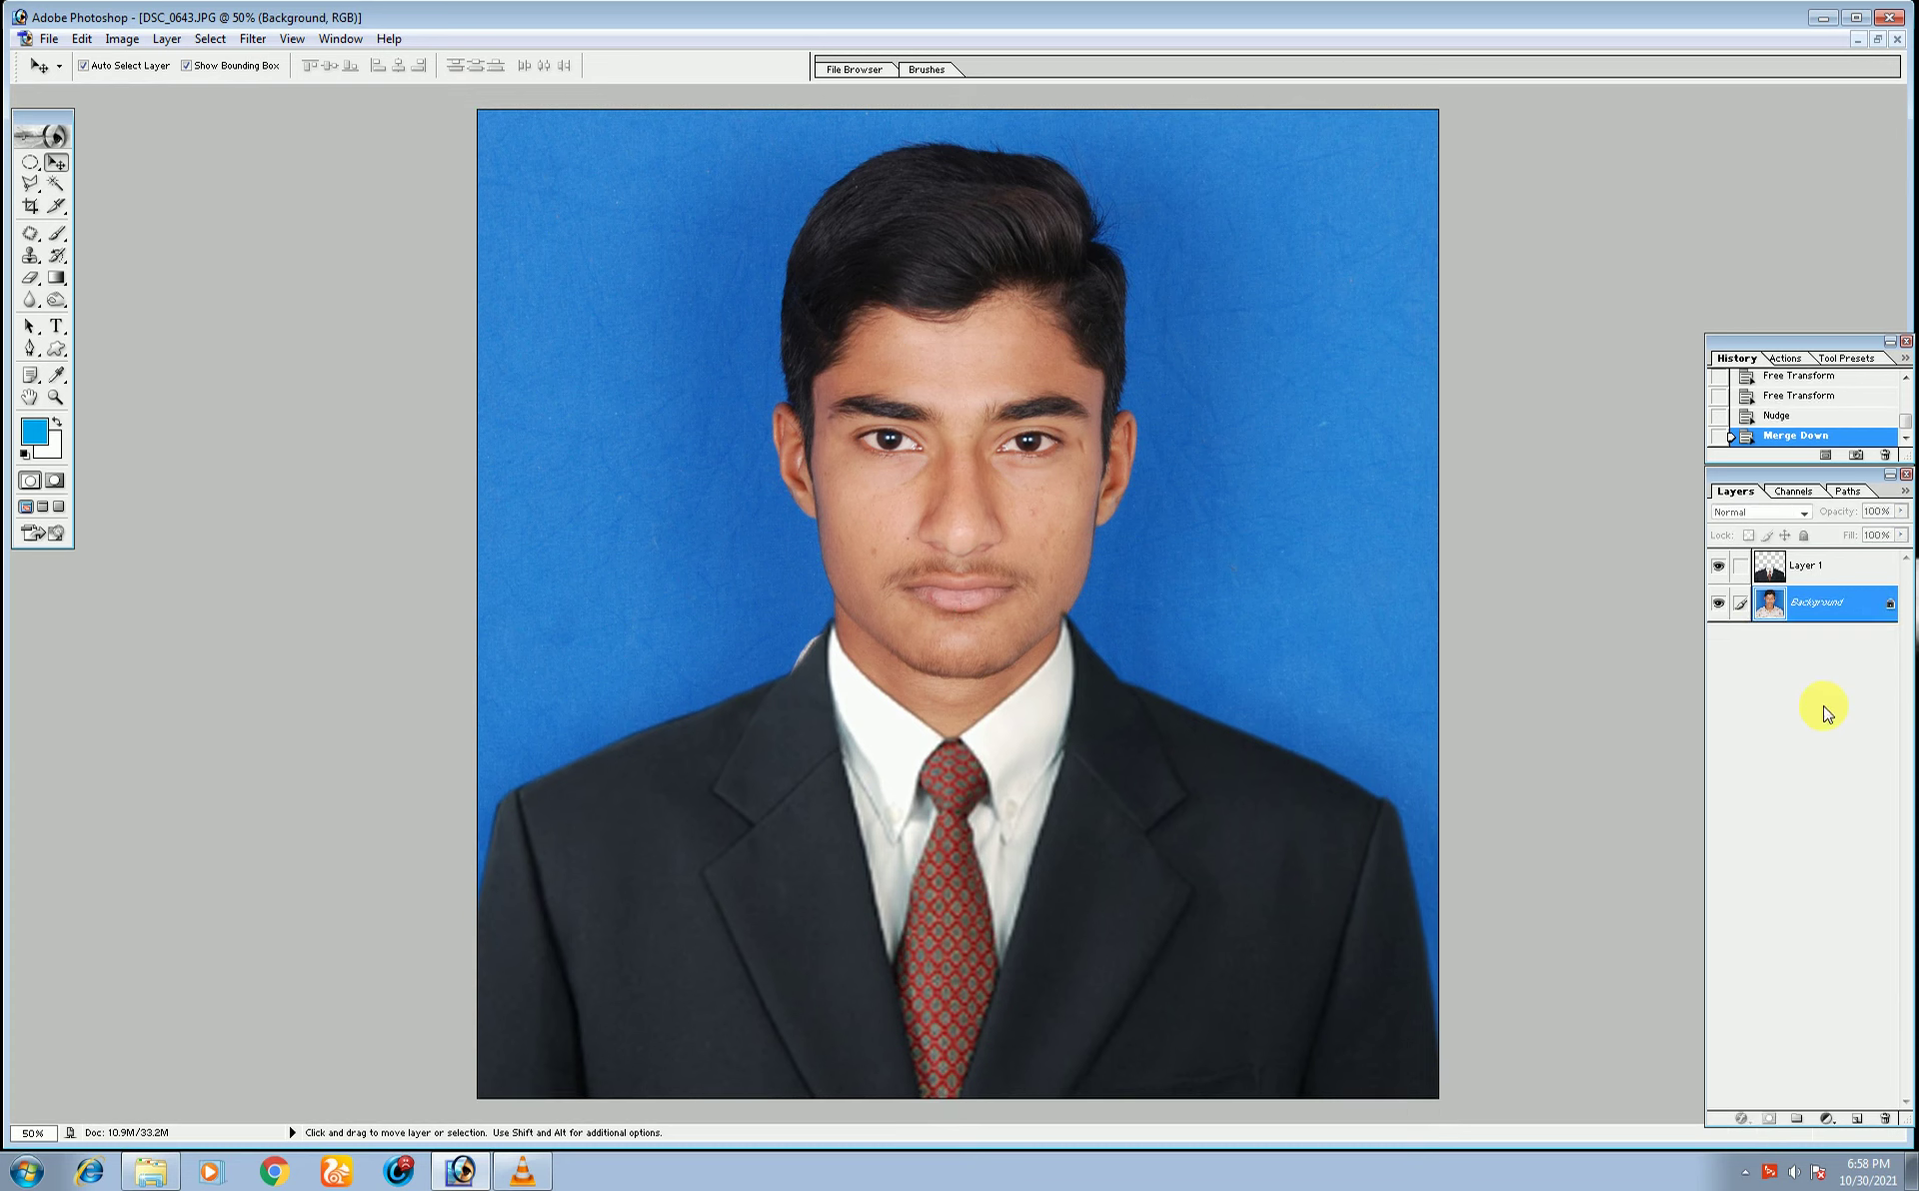
{"action": "key", "text": "ctrl+minus"}
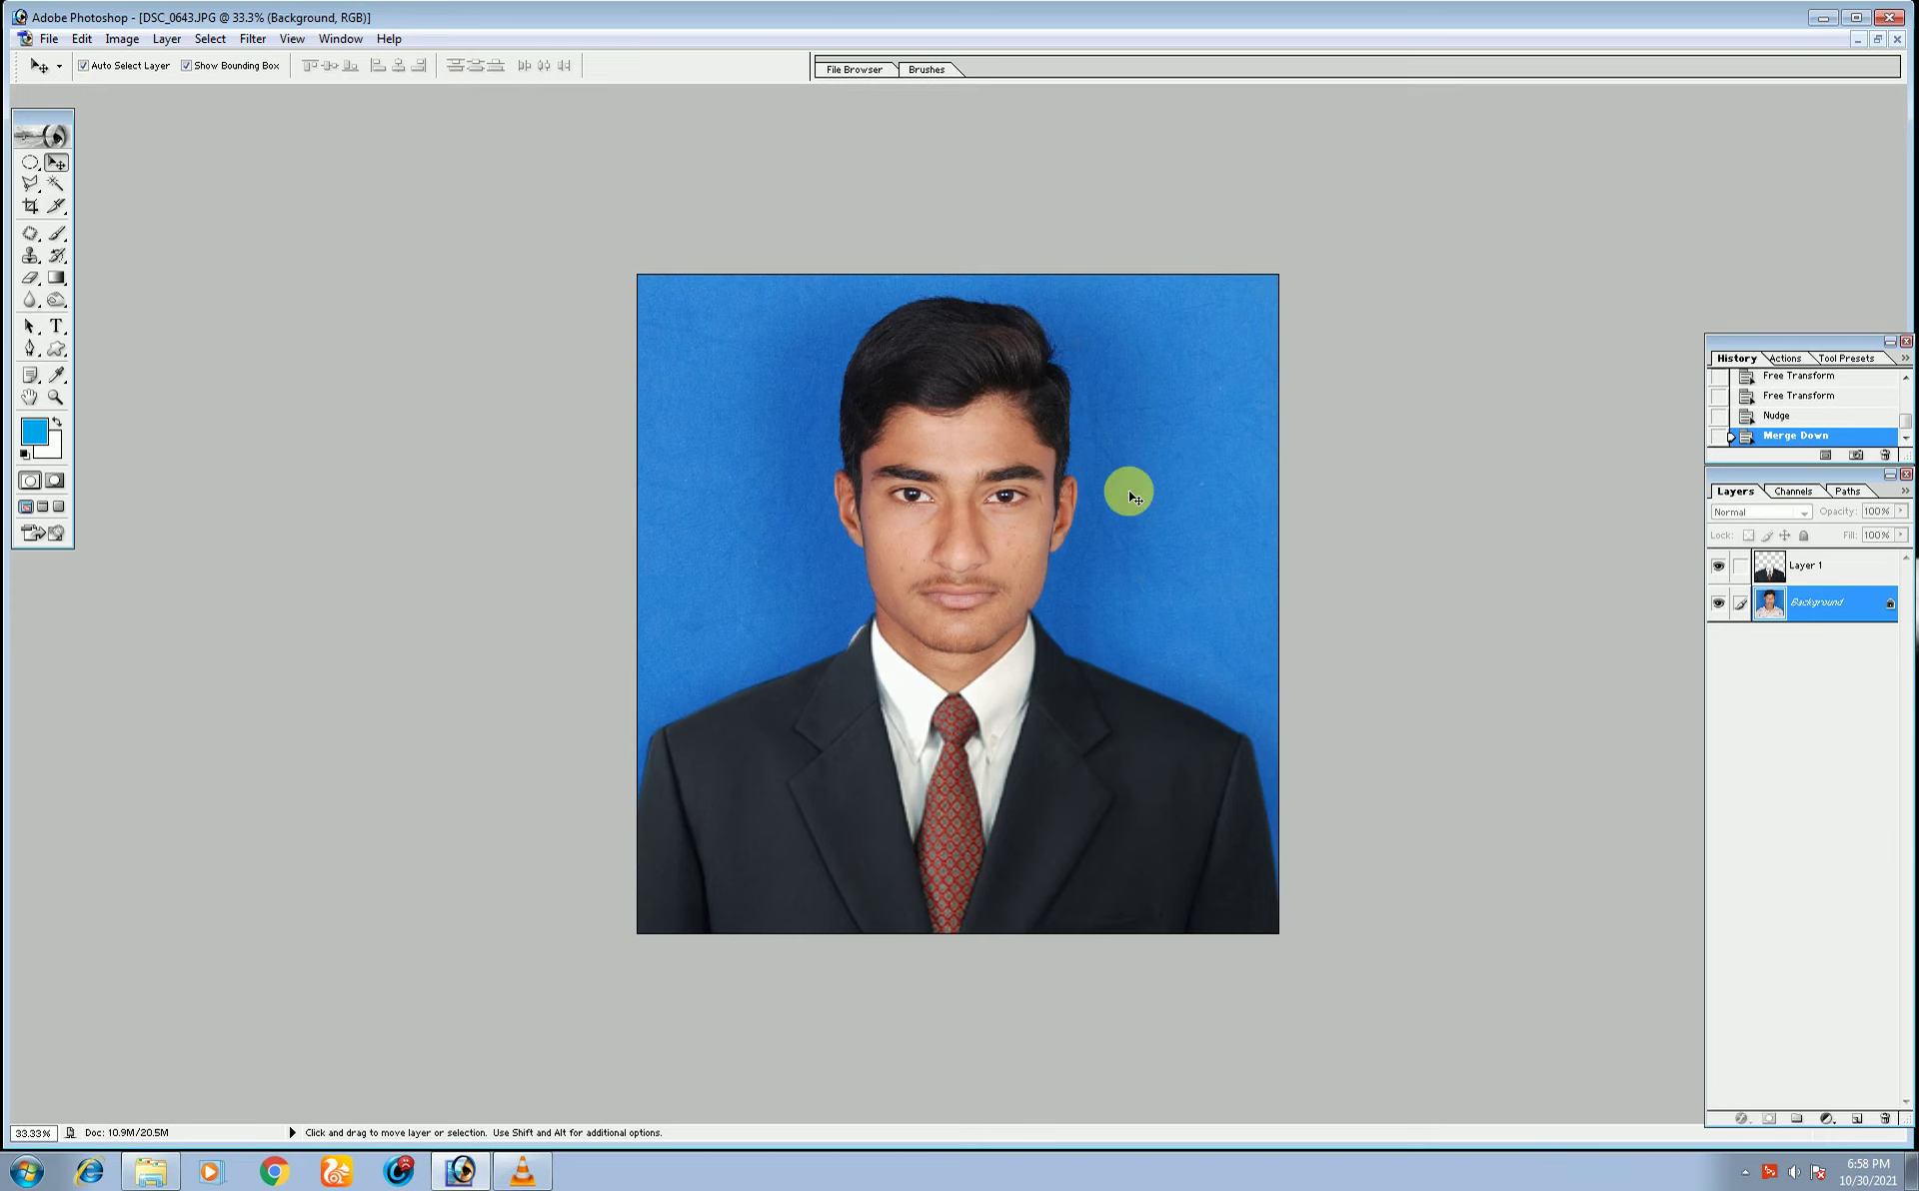
- Select the blue backdrop with the Magic Wand, feather 2 px, and fill it with flat light blue
{"action": "left_click", "coordinate": [57, 185]}
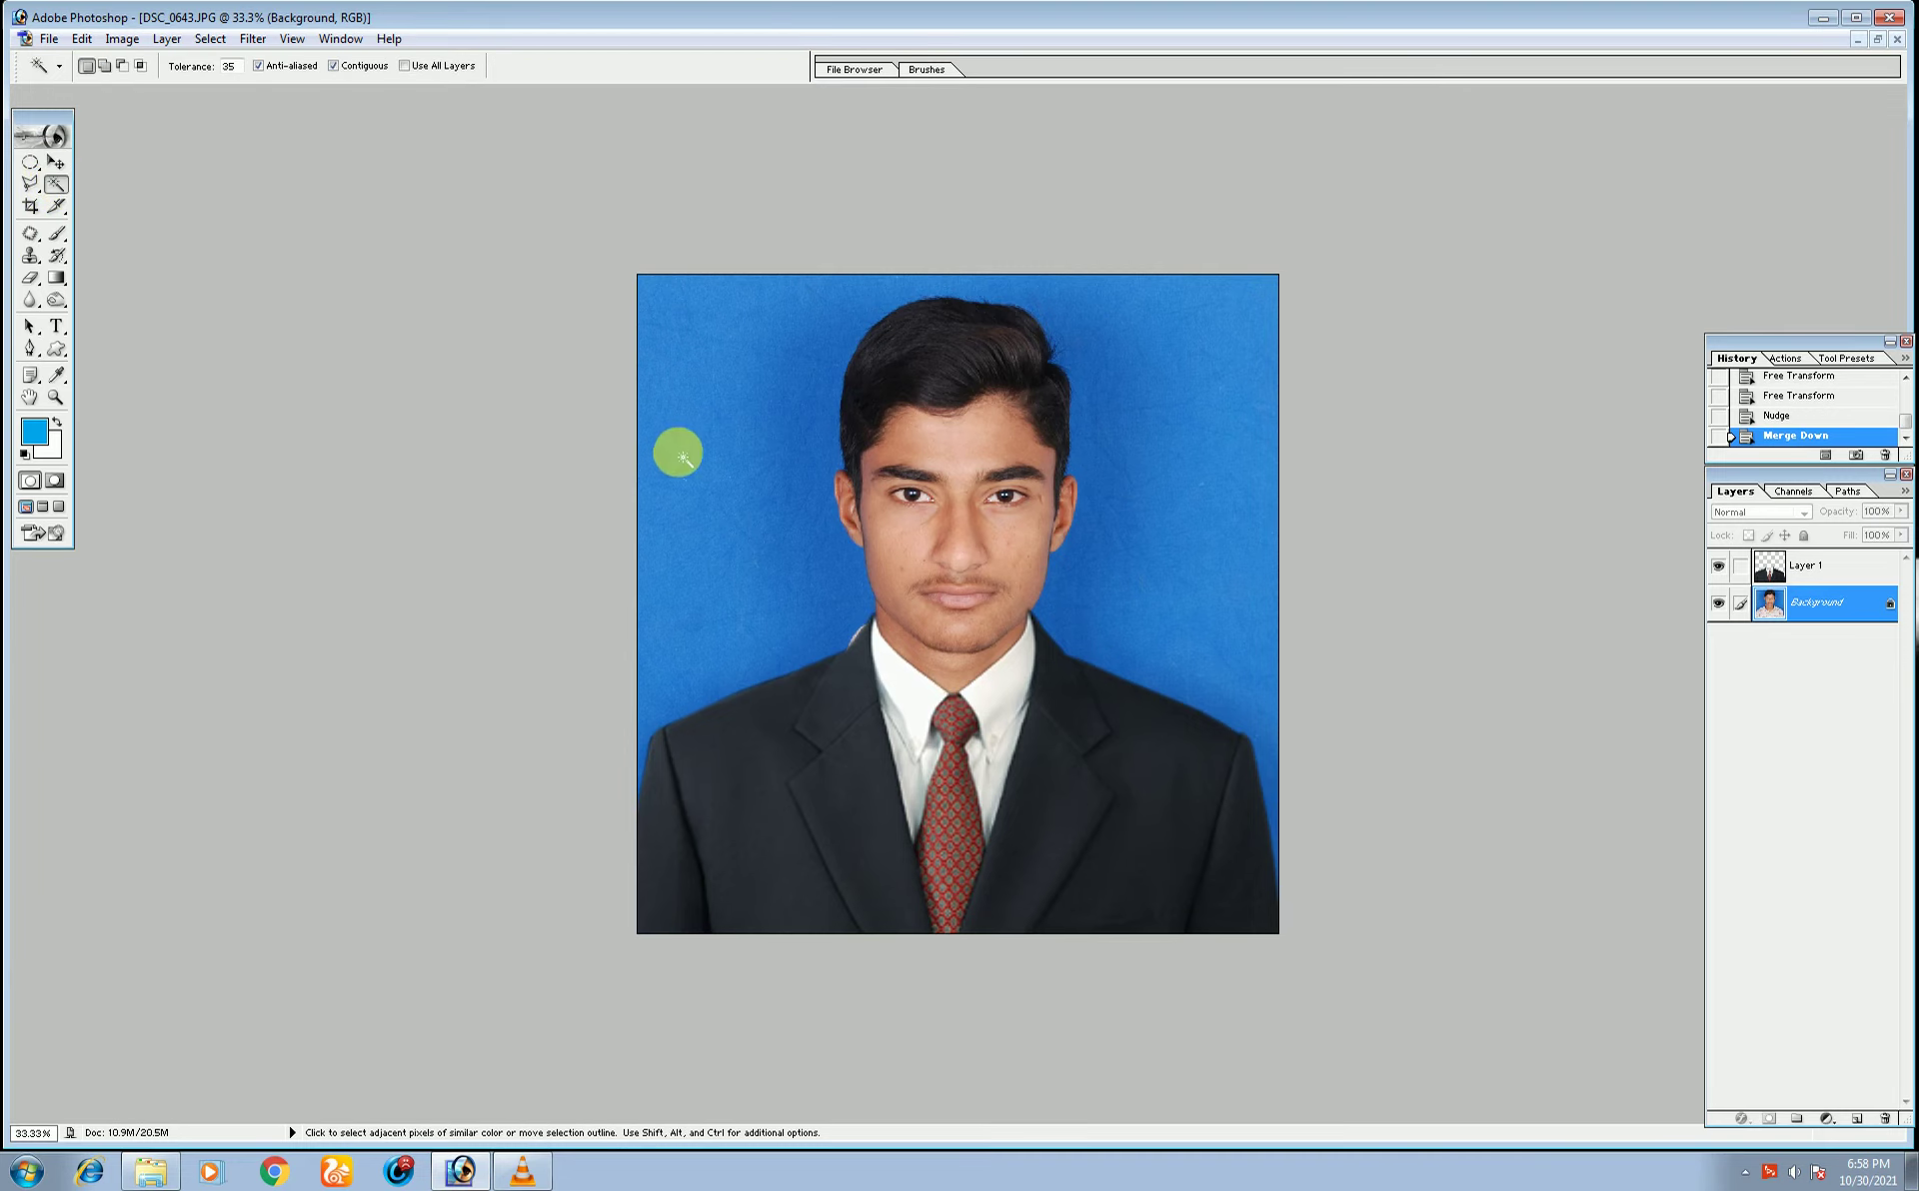
{"action": "left_click", "coordinate": [727, 424]}
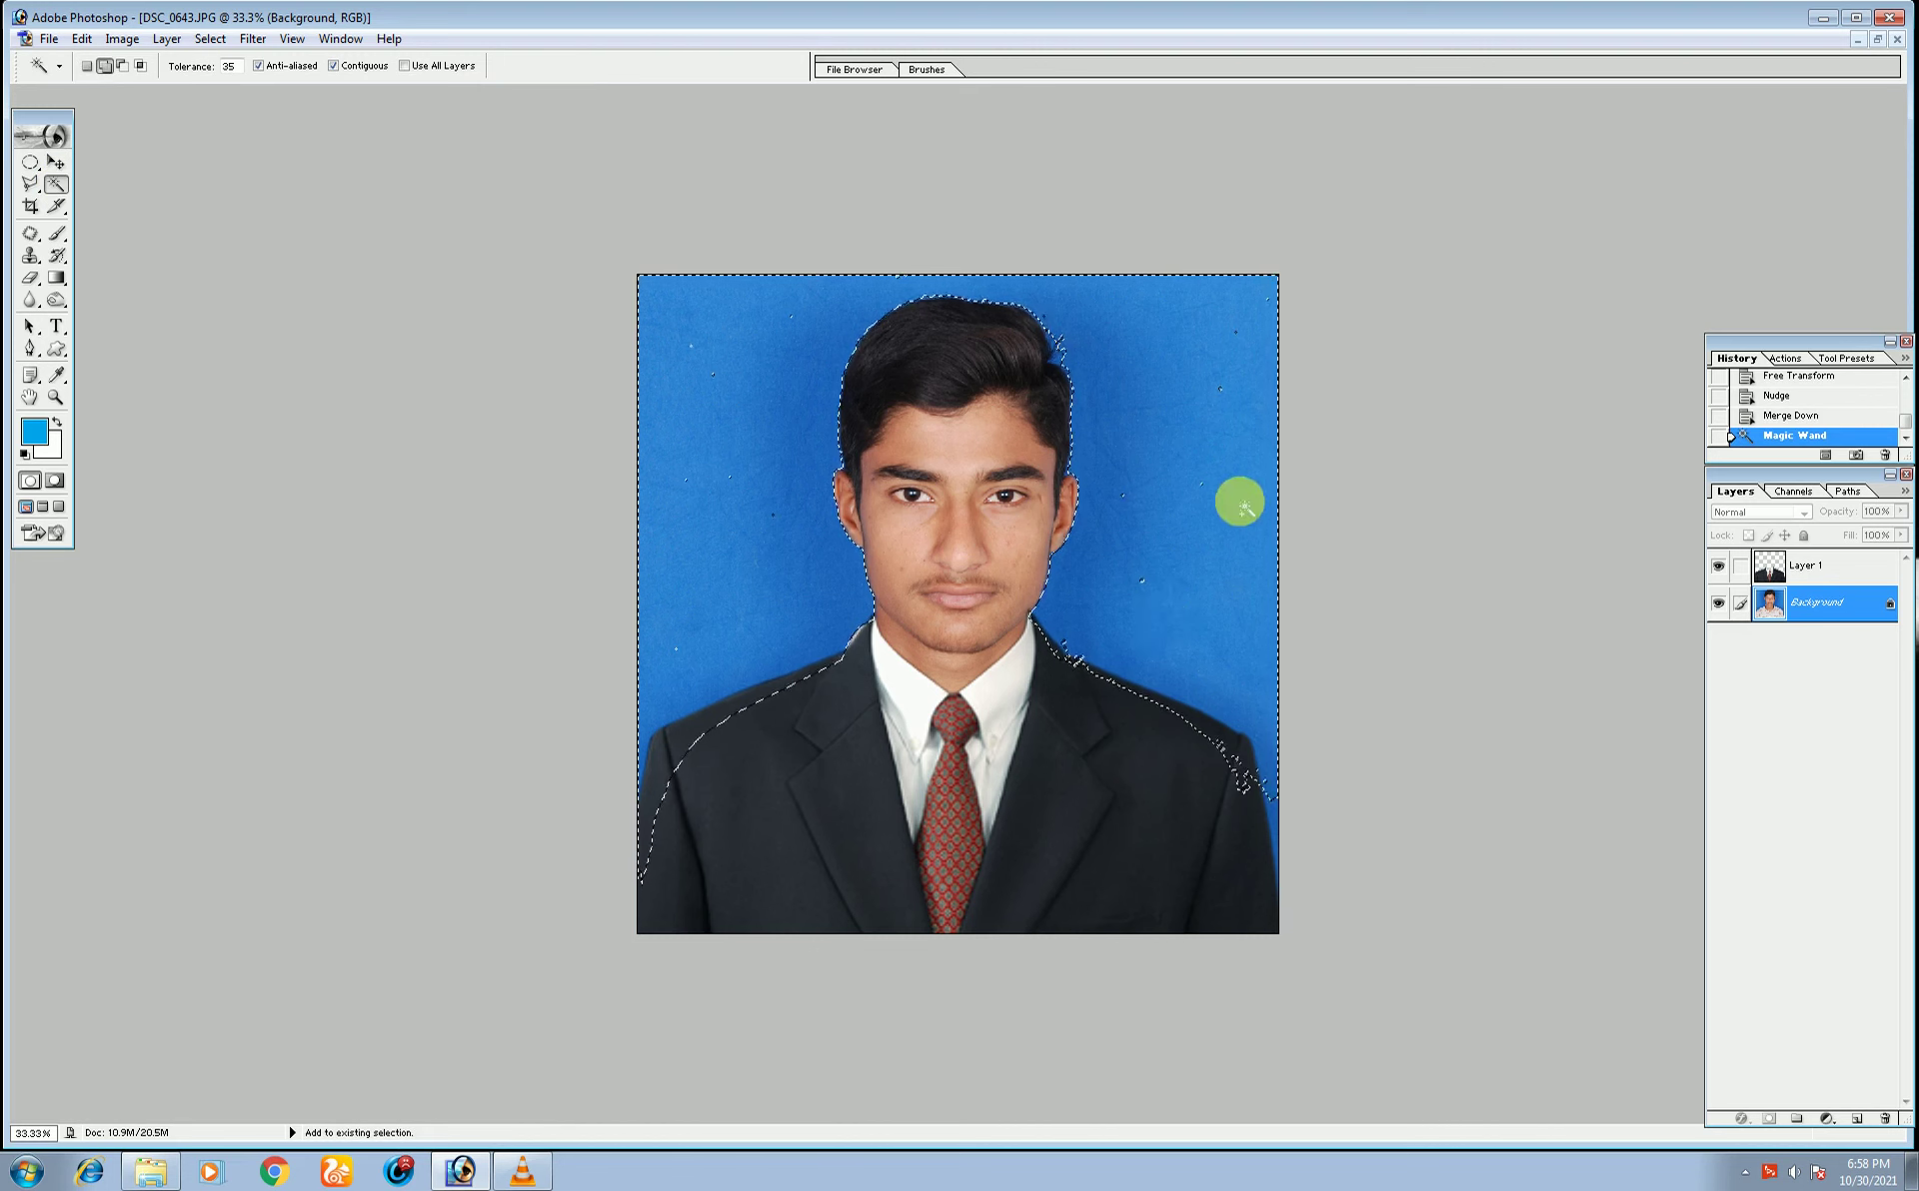
{"action": "left_click", "coordinate": [1149, 394]}
{"action": "left_click", "coordinate": [1204, 610]}
{"action": "left_click", "coordinate": [755, 394]}
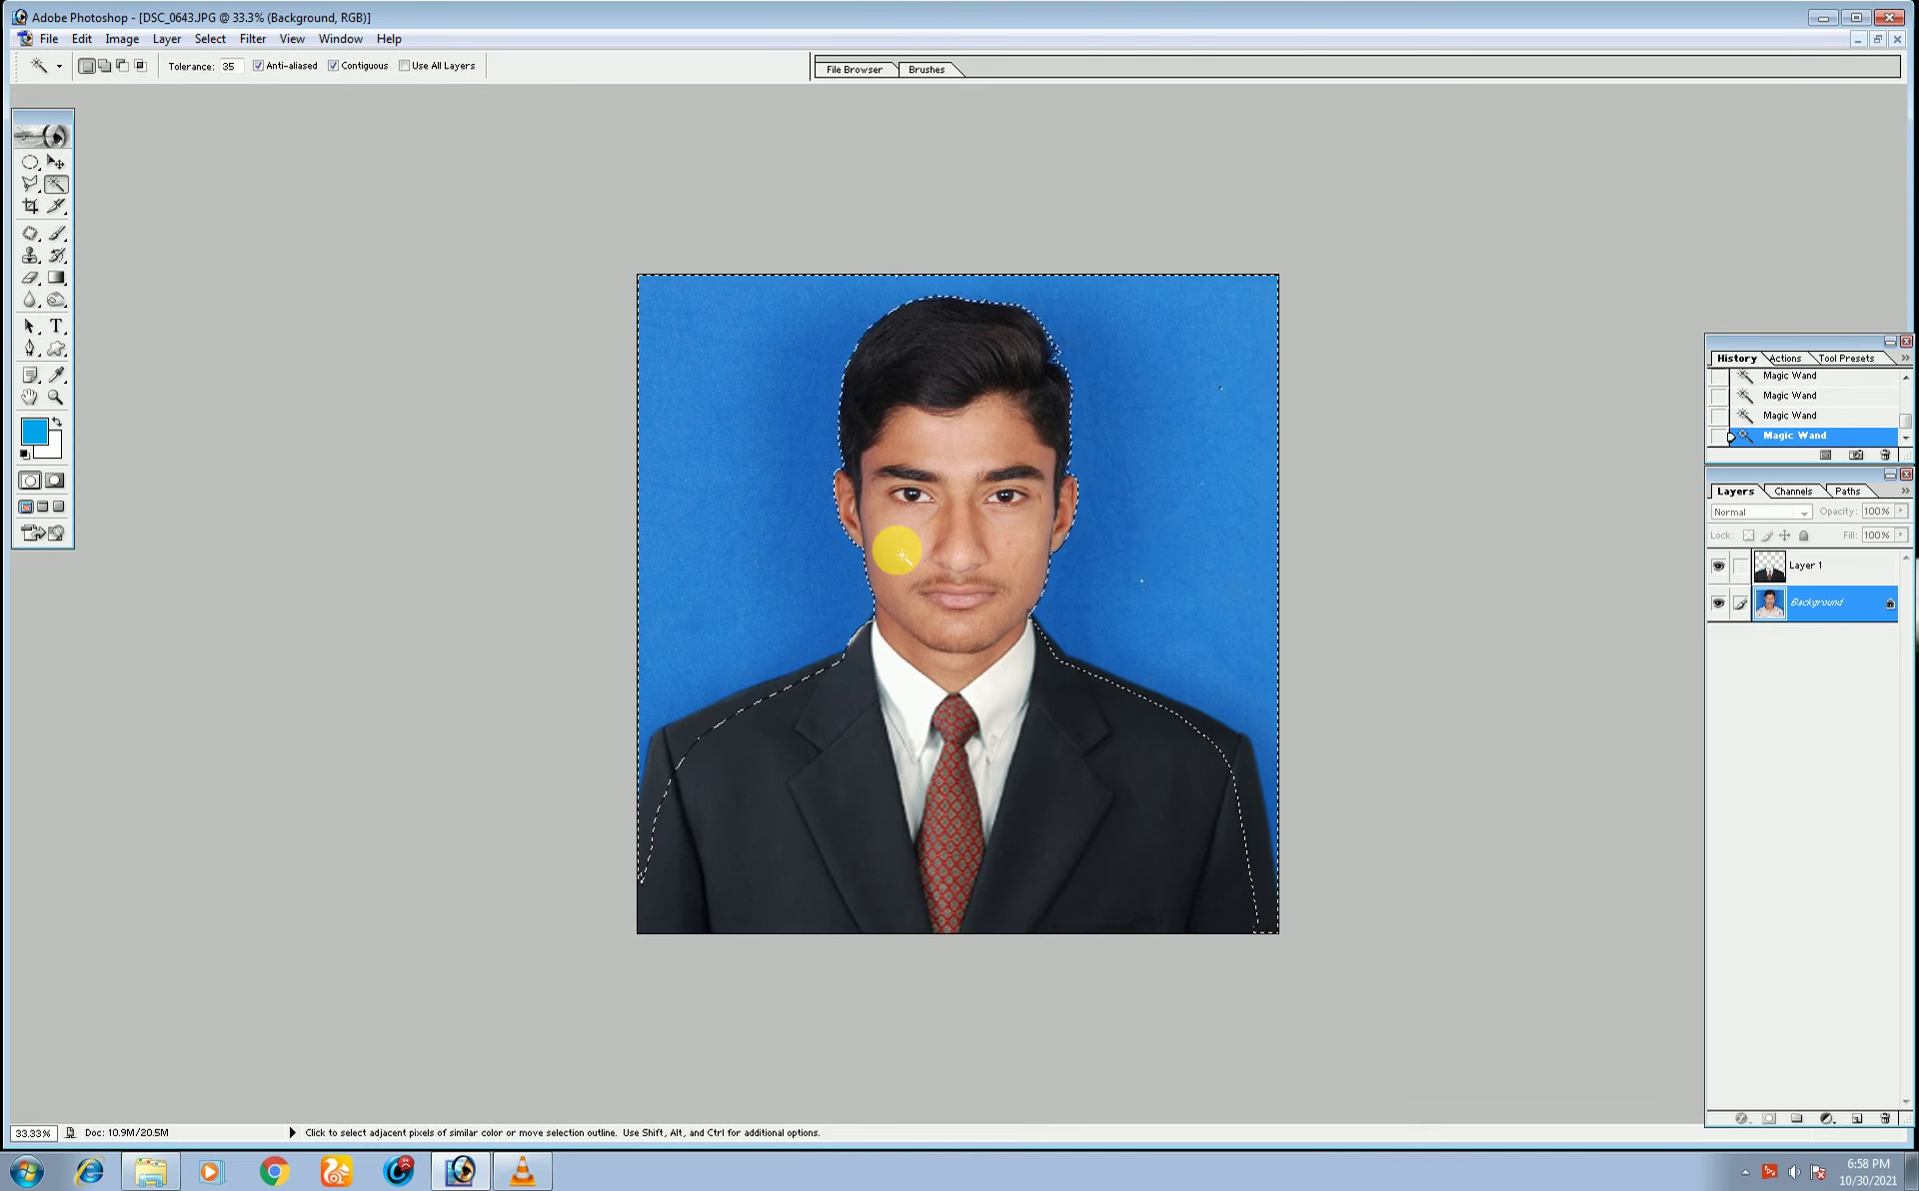
{"action": "key", "text": "ctrl+alt+d"}
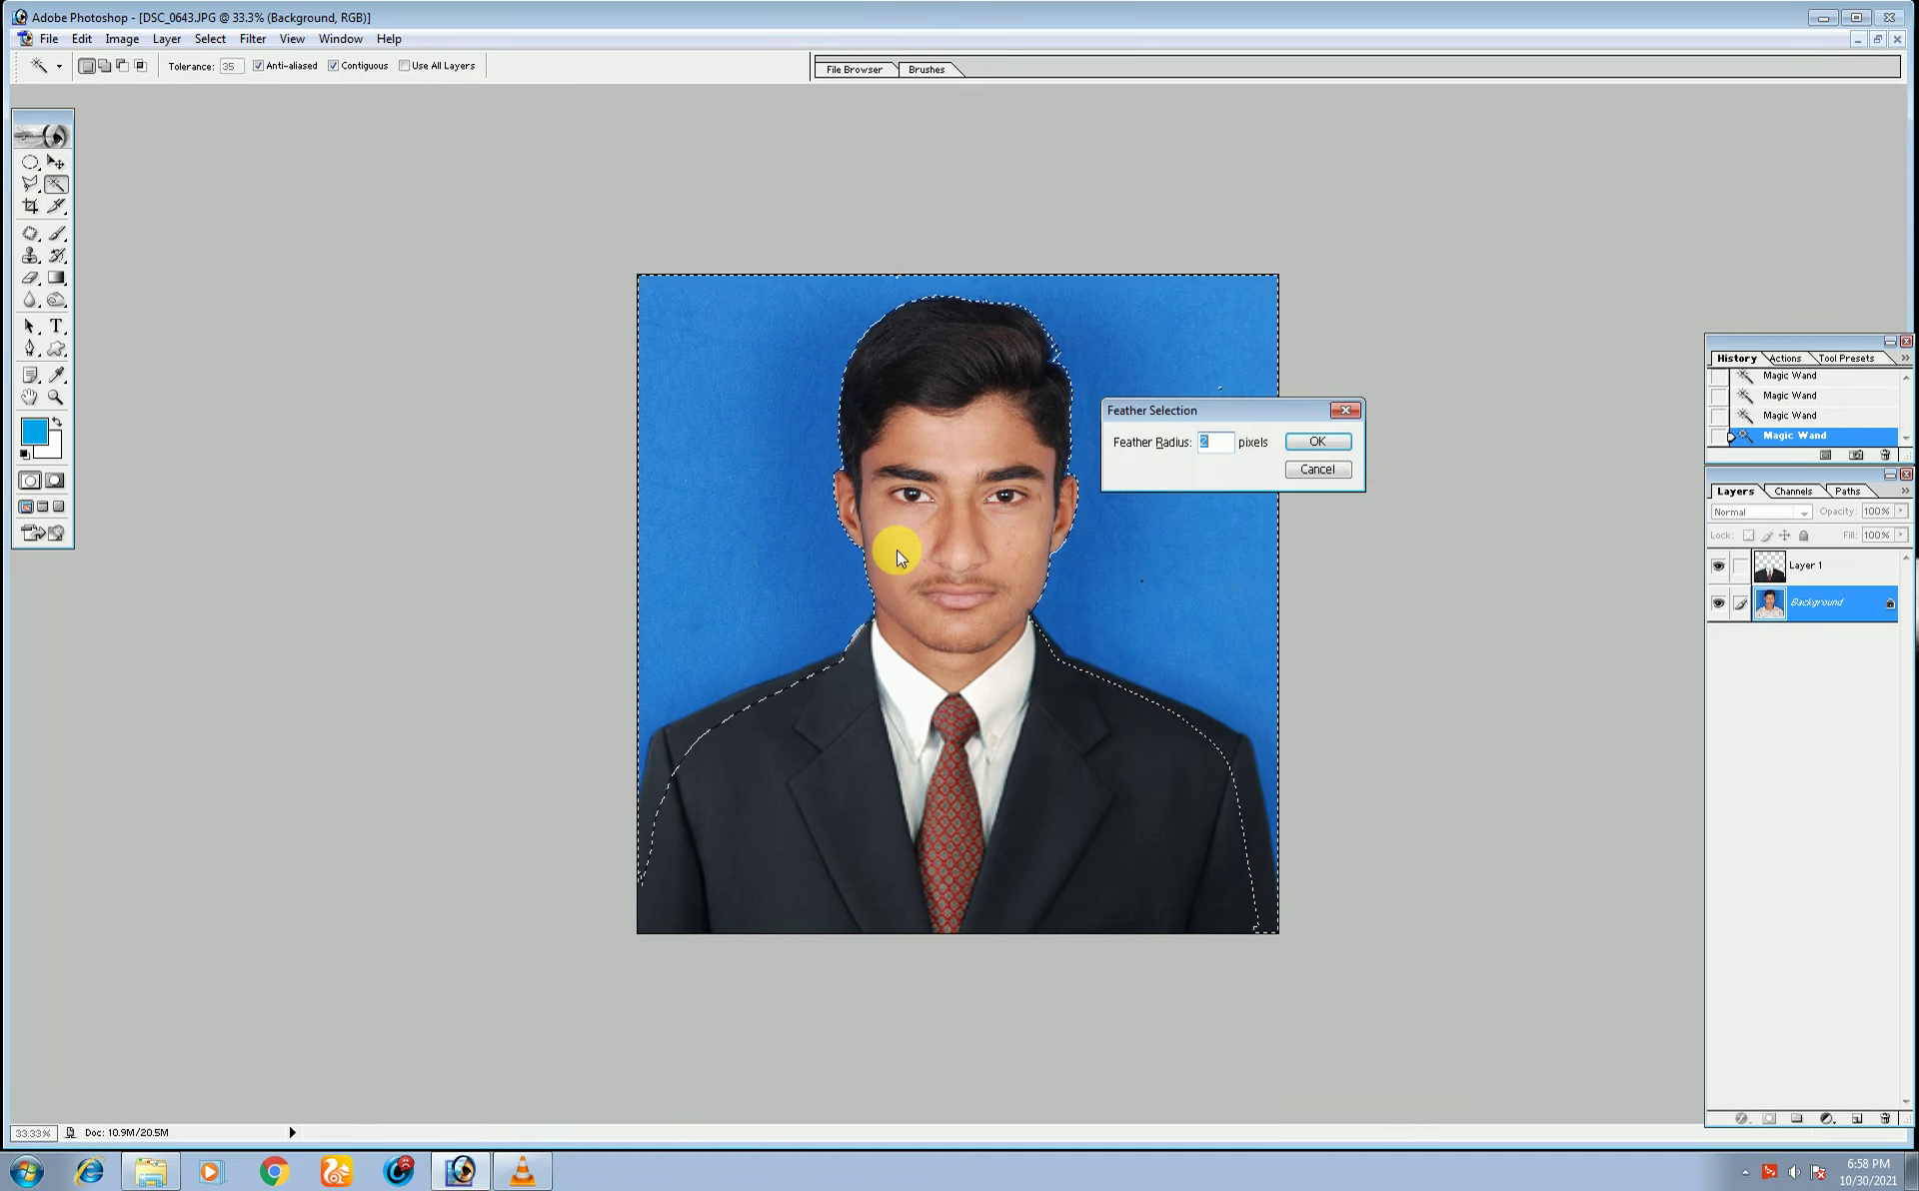
{"action": "left_click", "coordinate": [1313, 442]}
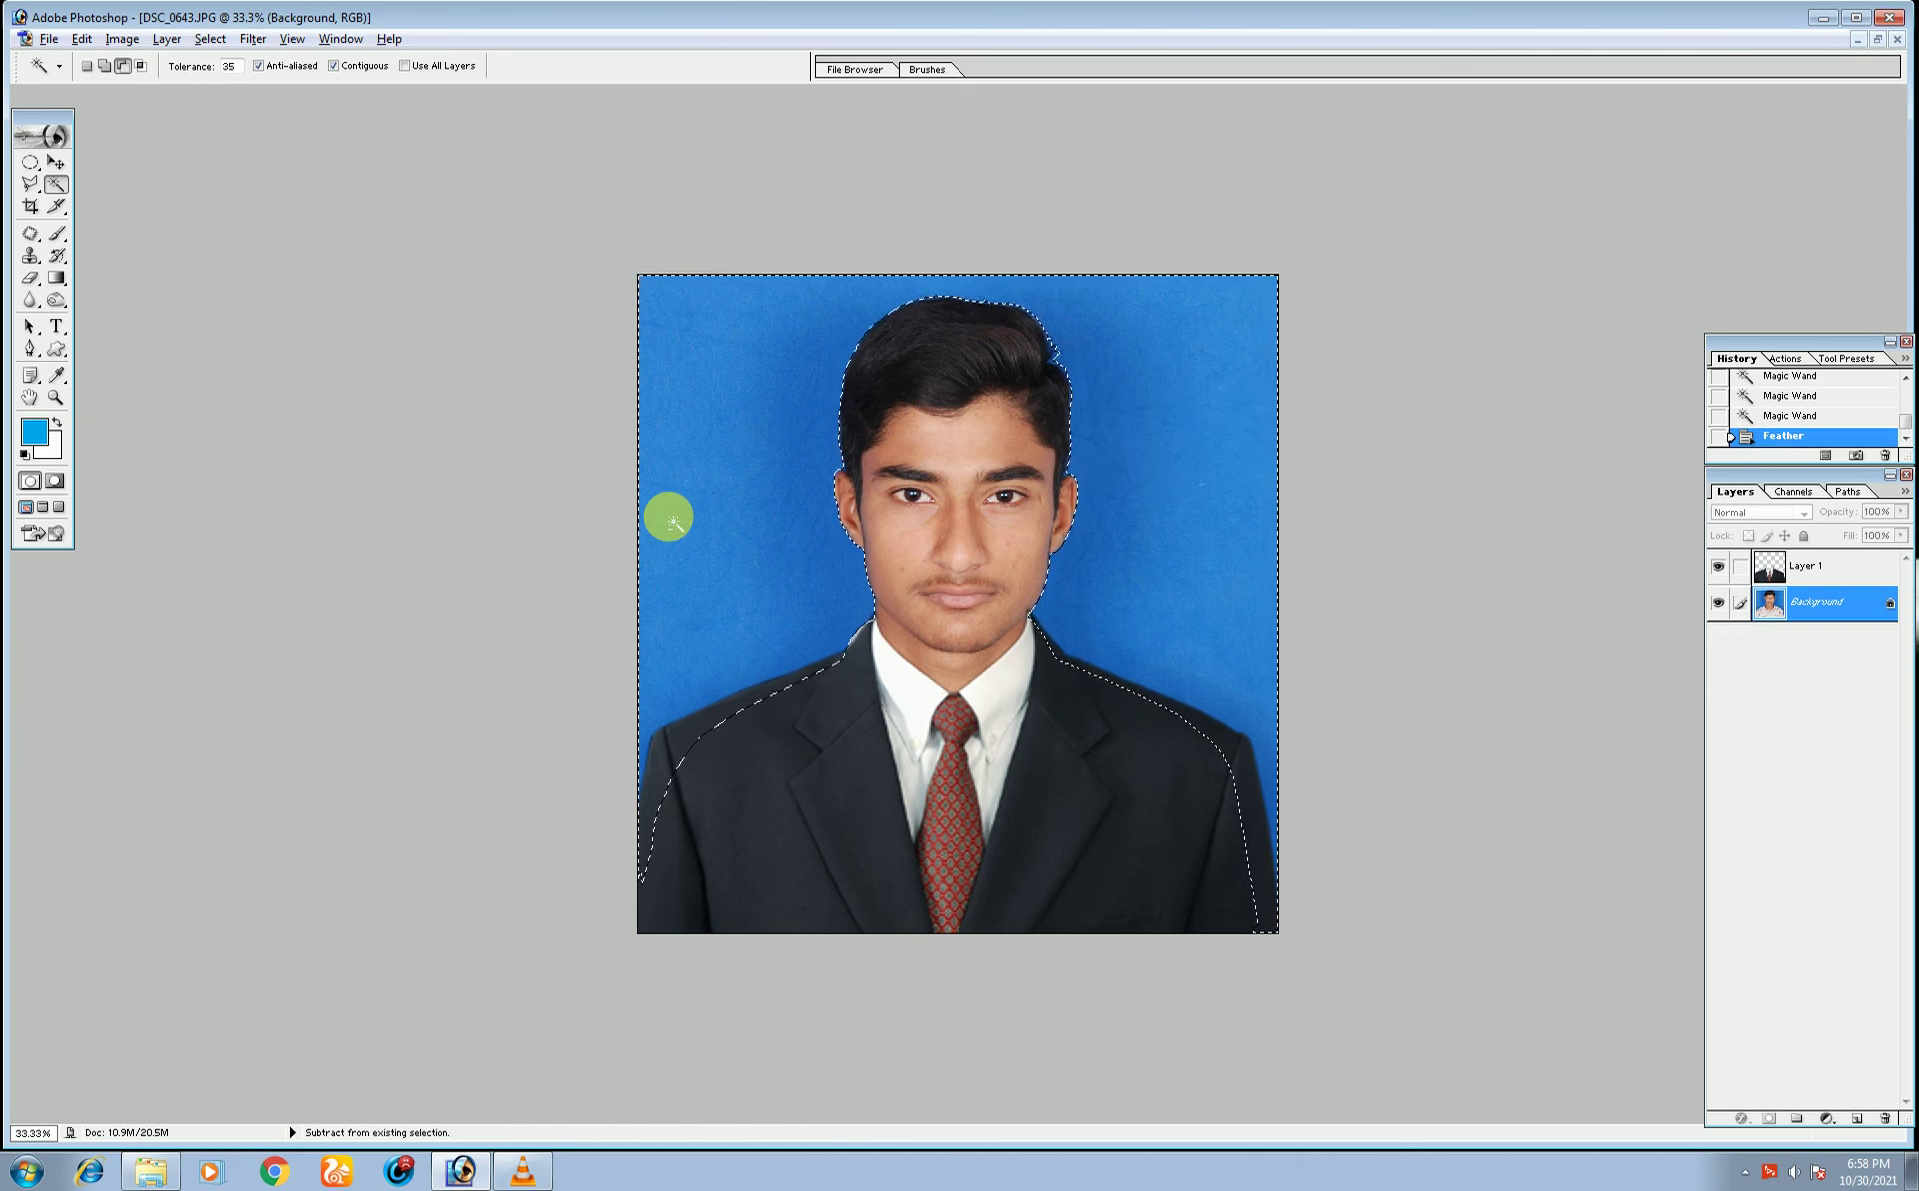
{"action": "key", "text": "alt+BackSpace"}
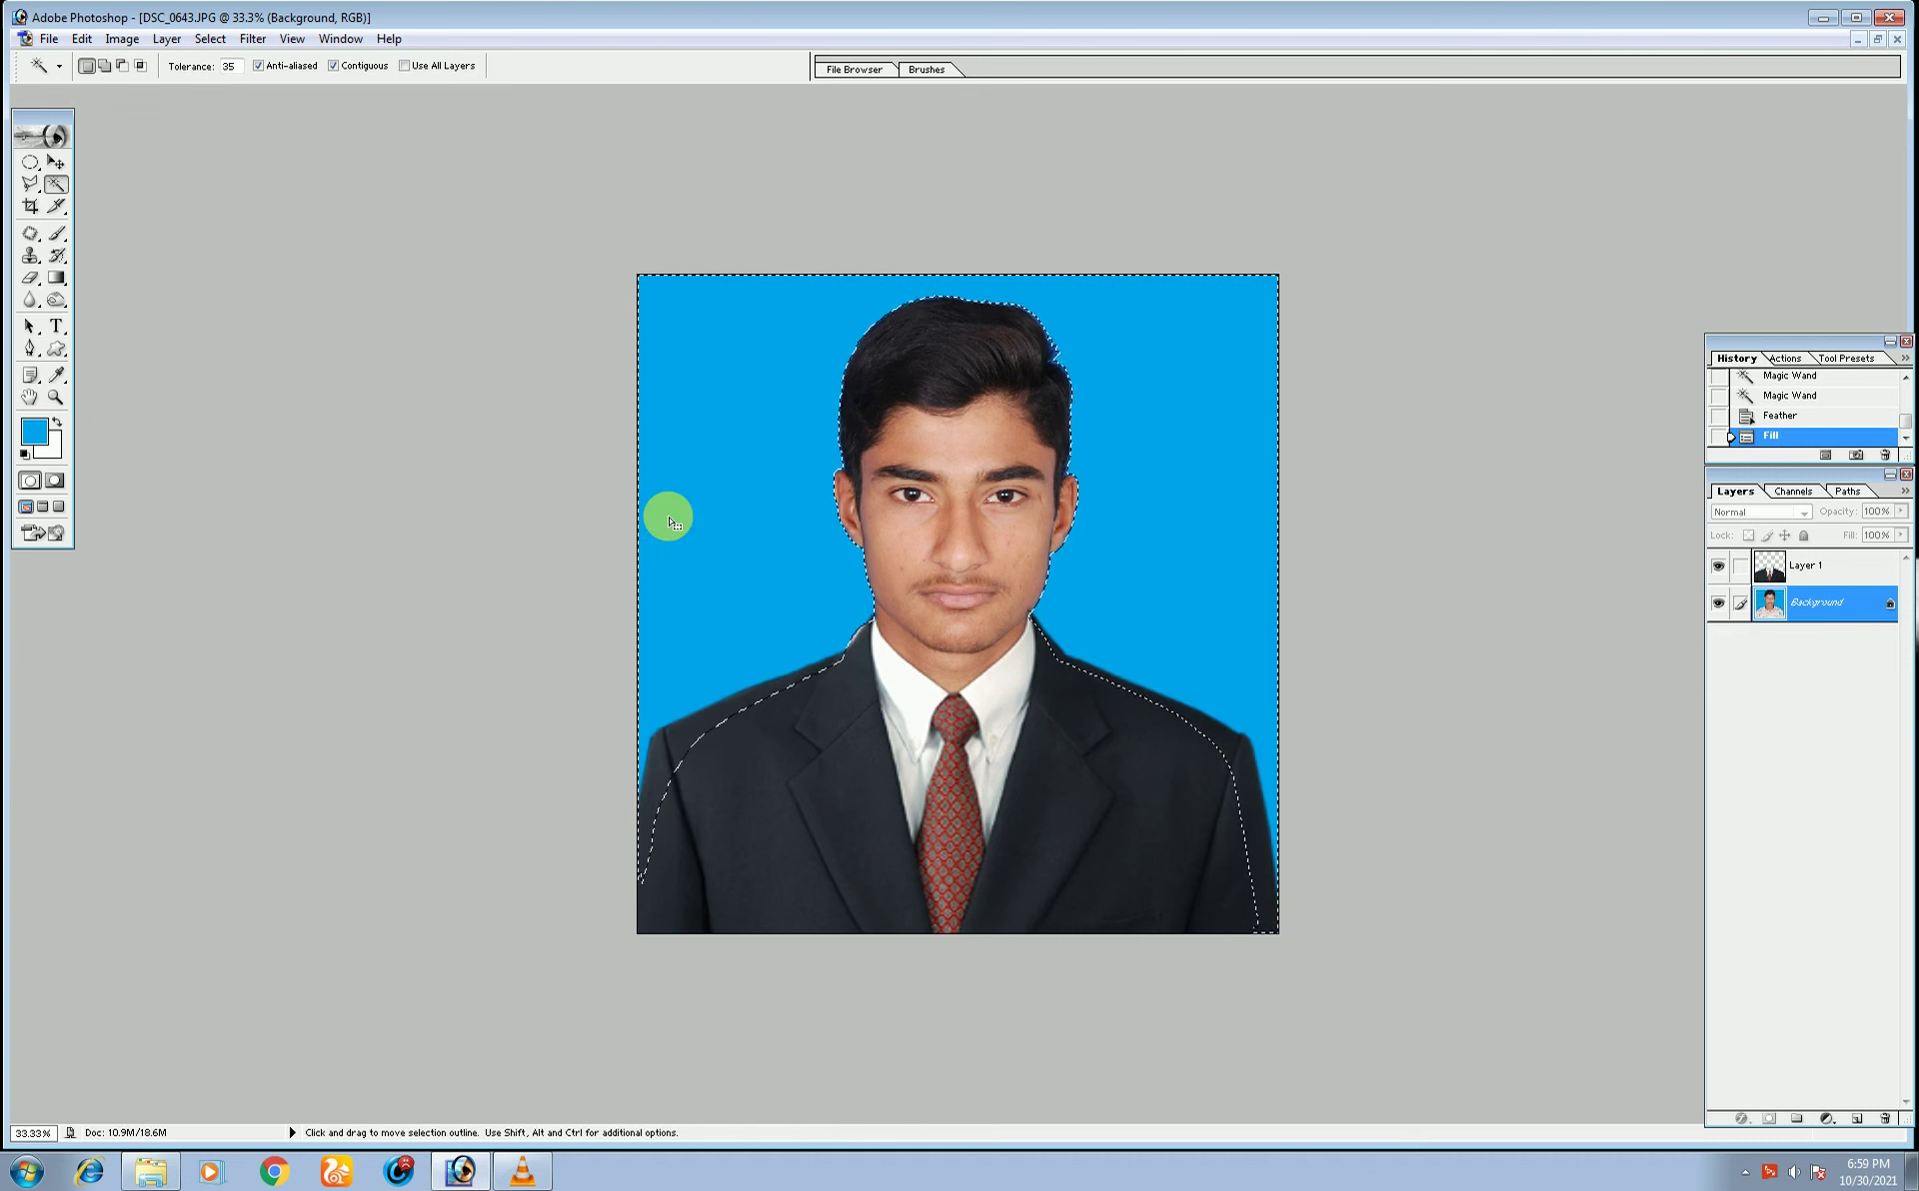
- Deselect, then zoom in to 100–200% to inspect the face and chin
{"action": "key", "text": "ctrl+plus"}
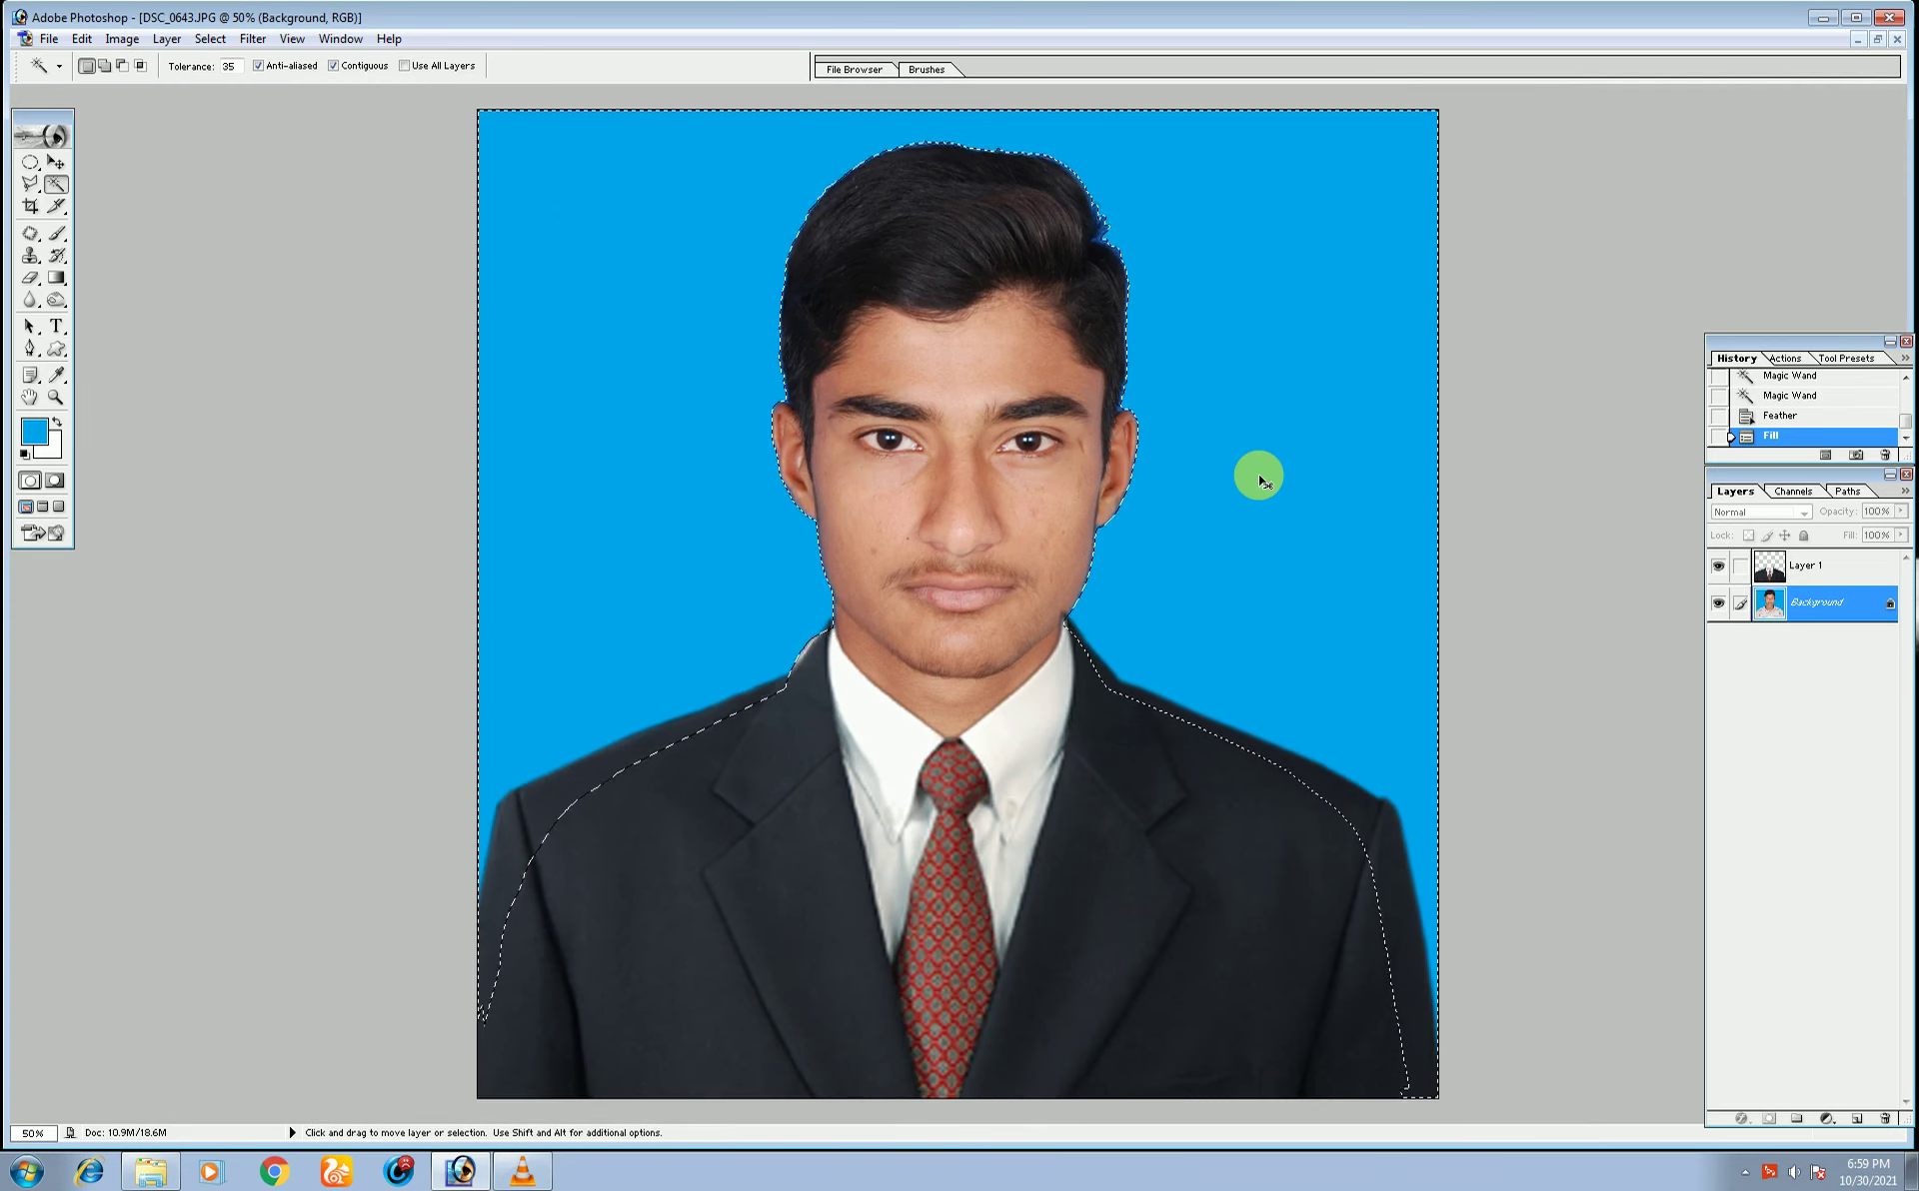
{"action": "key", "text": "ctrl+d"}
{"action": "key", "text": "ctrl+minus"}
{"action": "key", "text": "ctrl+plus"}
{"action": "key", "text": "ctrl+plus"}
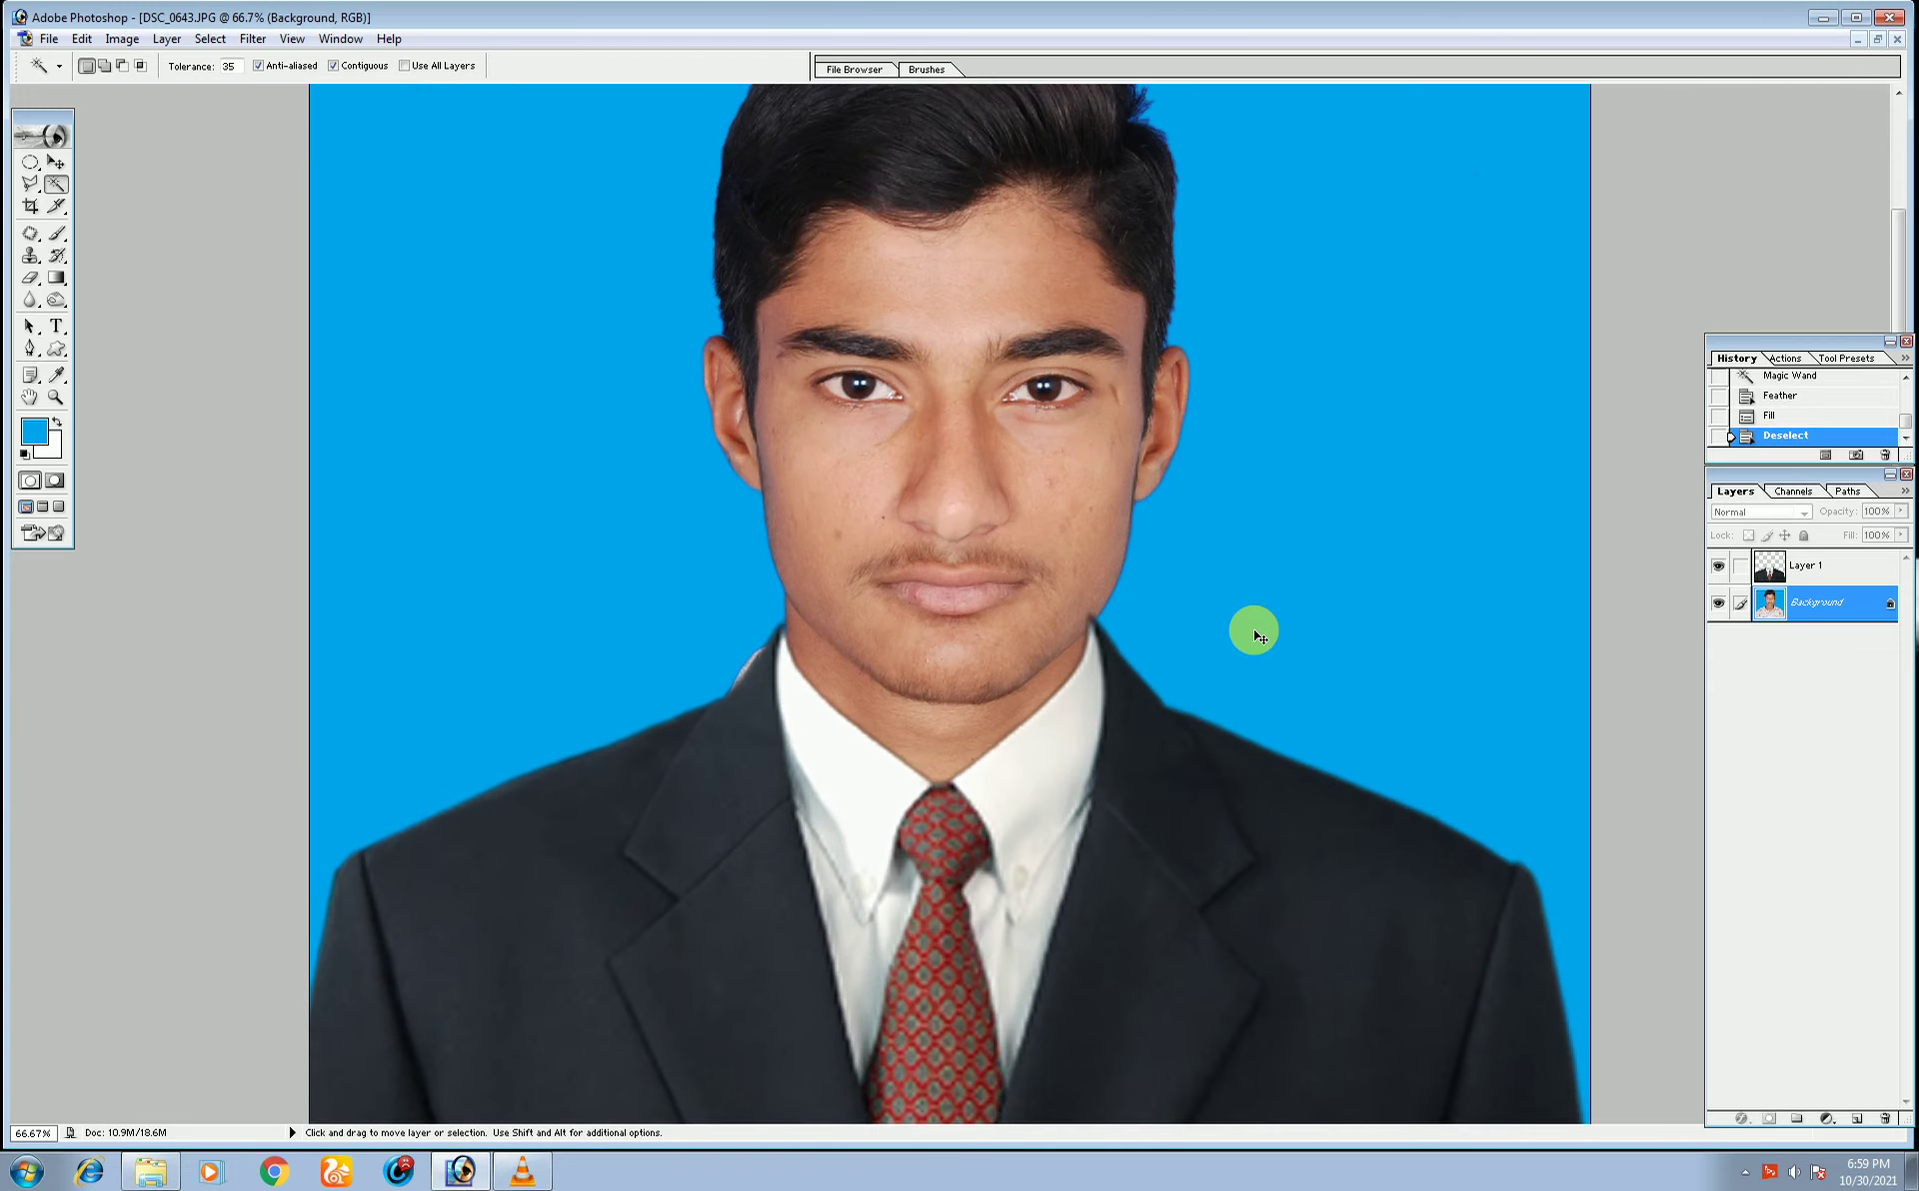
{"action": "key", "text": "ctrl+plus"}
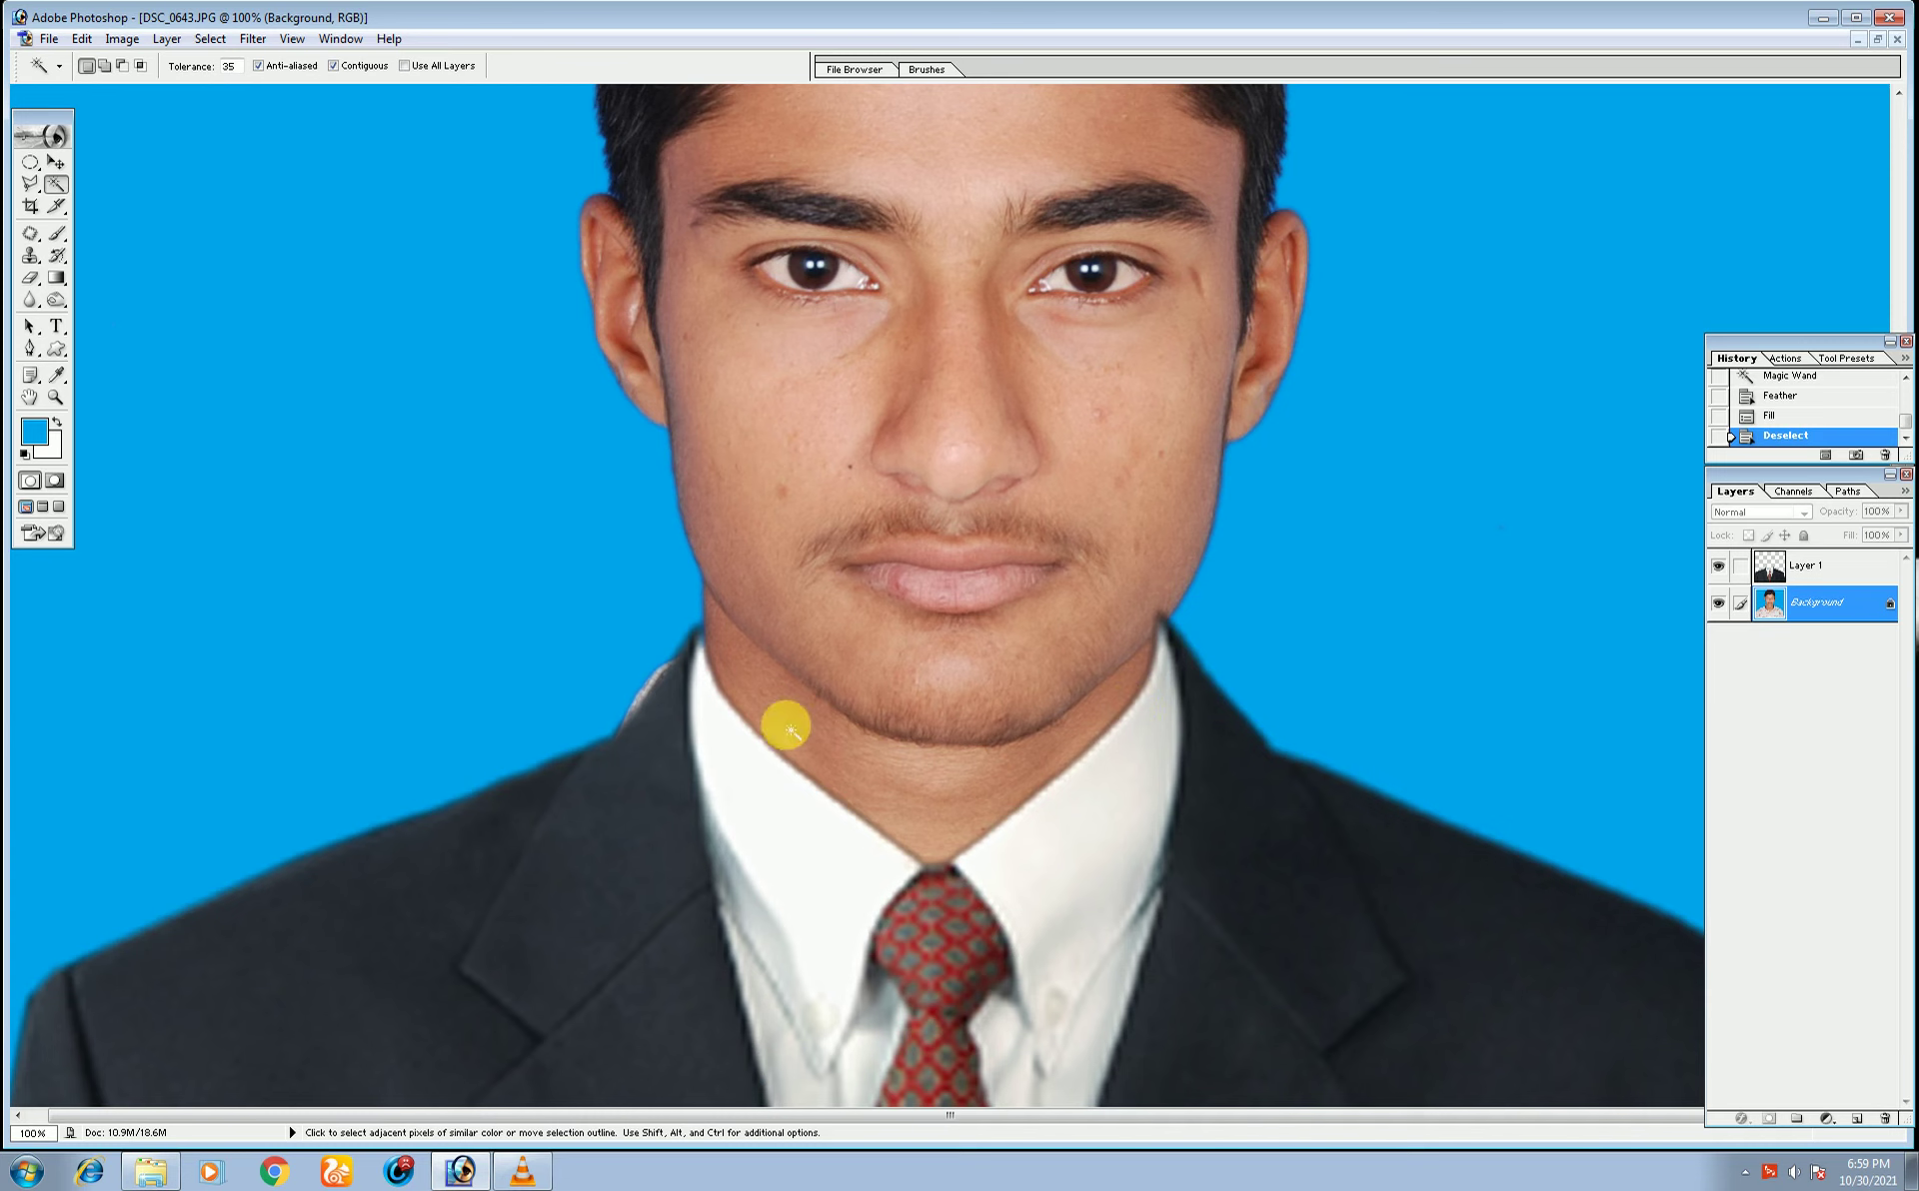
{"action": "key", "text": "ctrl"}
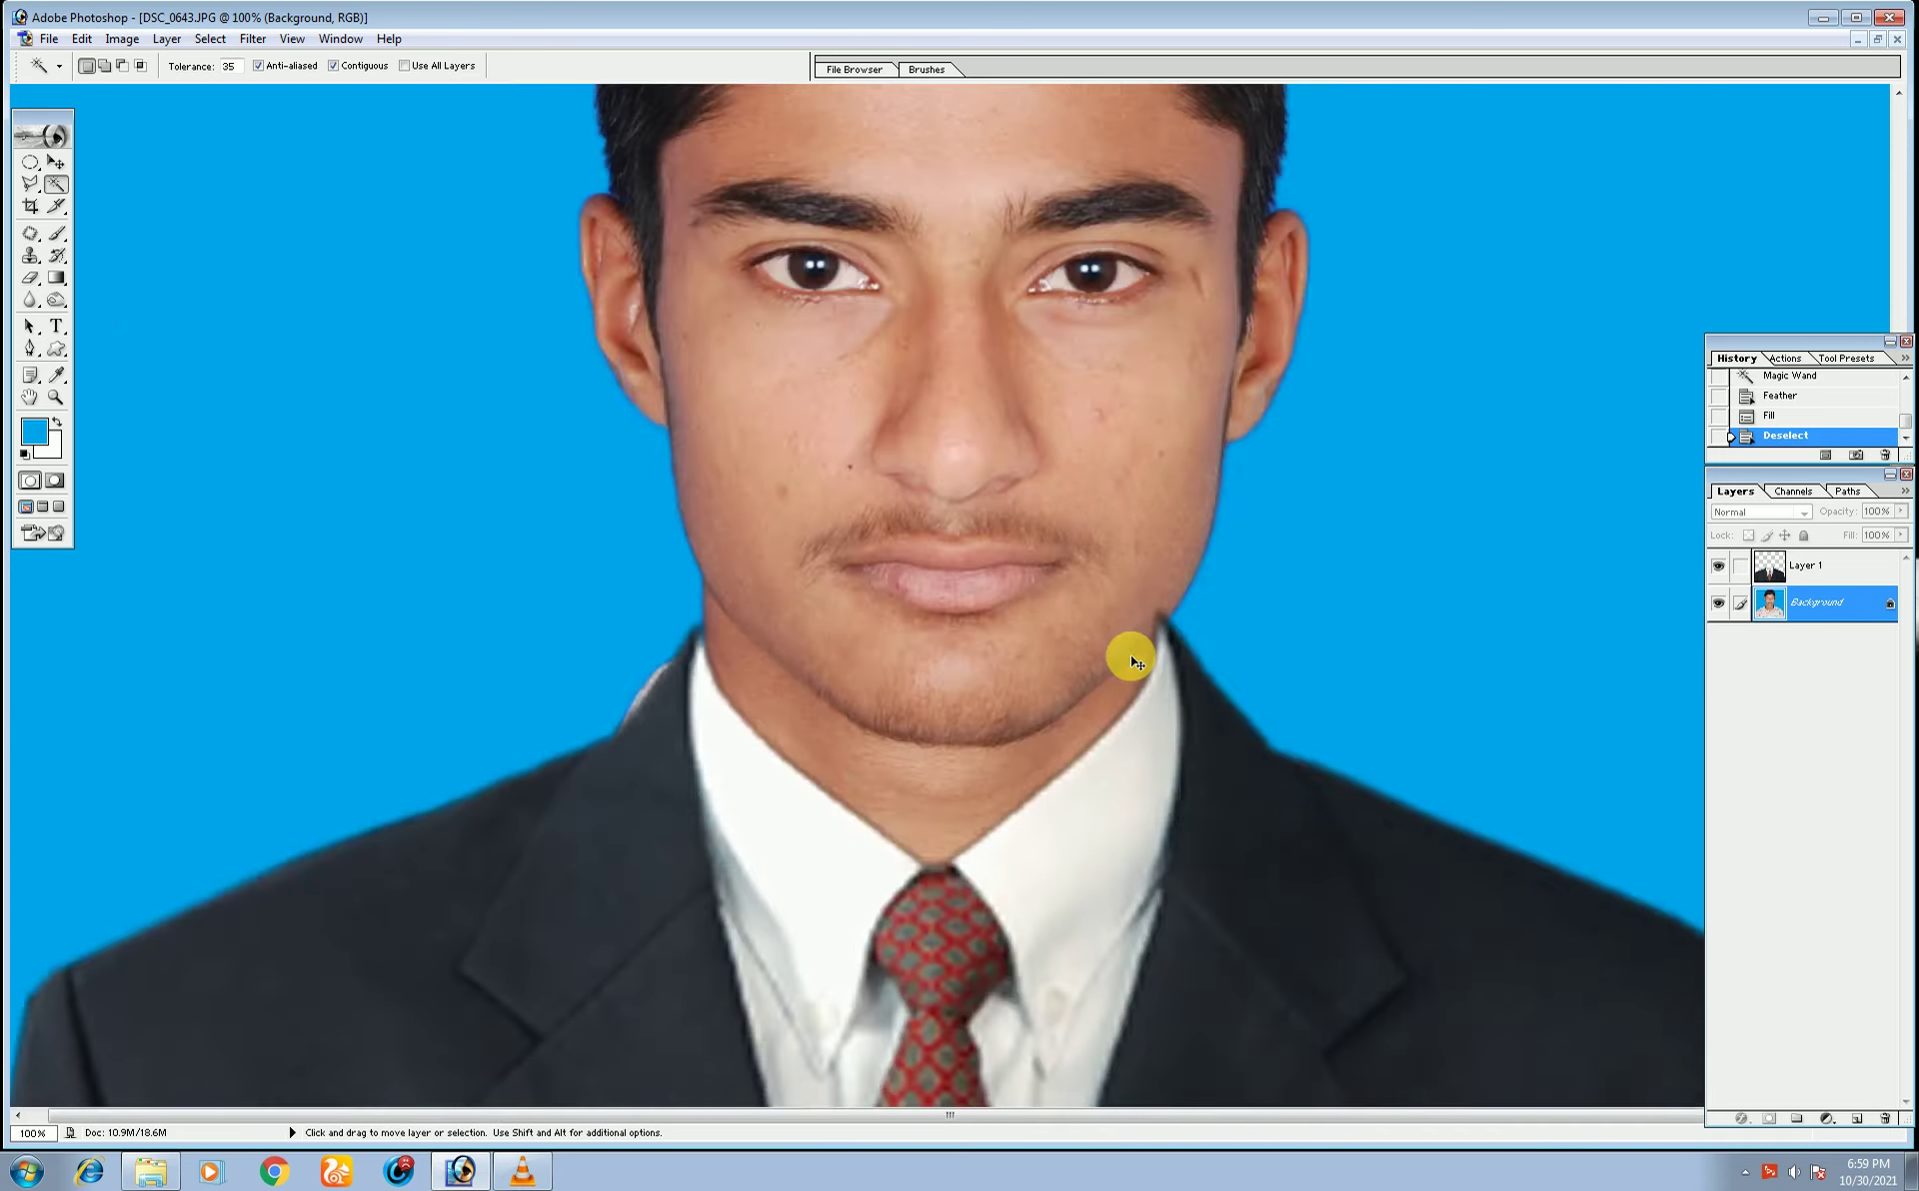
{"action": "key", "text": "ctrl+plus"}
{"action": "left_click_drag", "start_coordinate": [800, 715], "coordinate": [914, 570]}
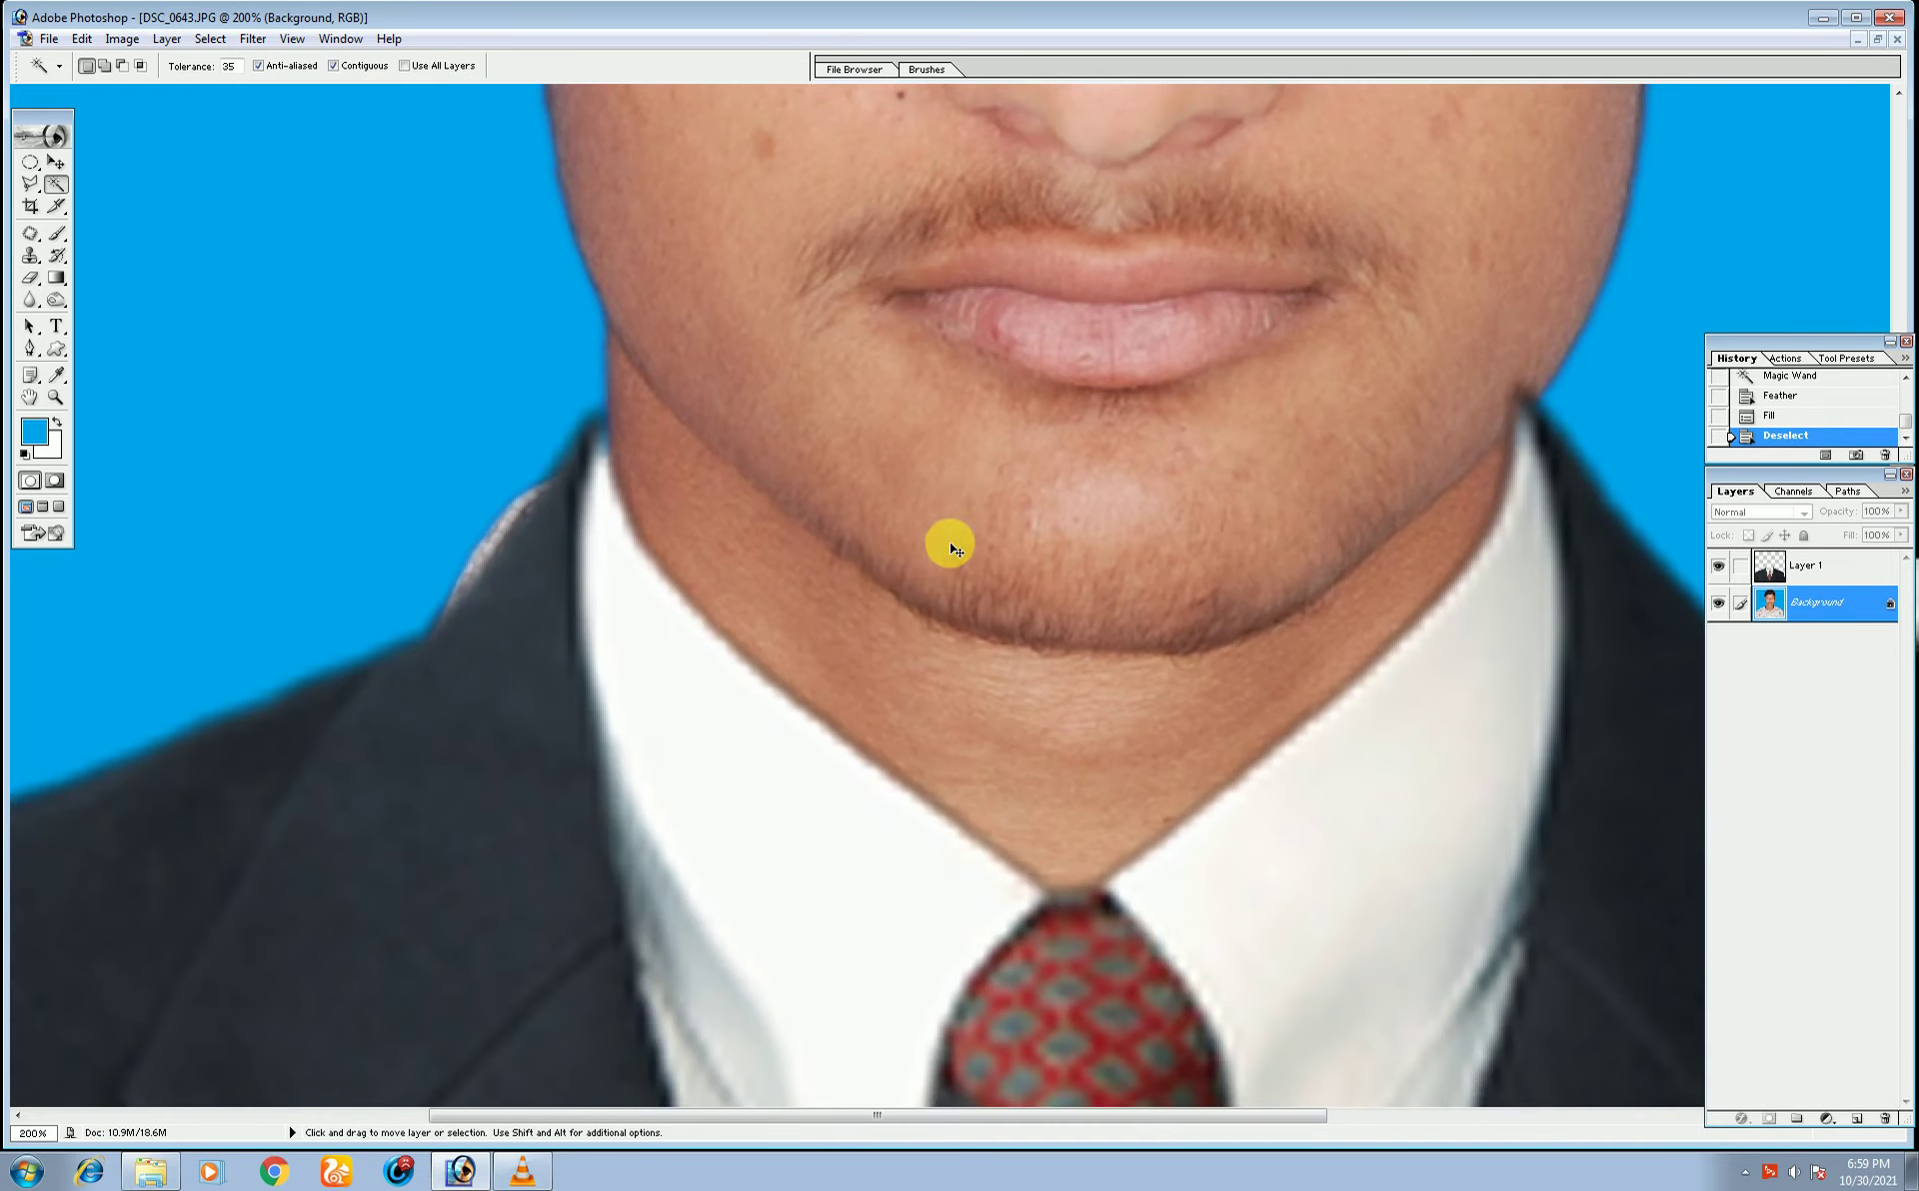
{"action": "key", "text": "ctrl+0"}
{"action": "key", "text": "ctrl+alt+0"}
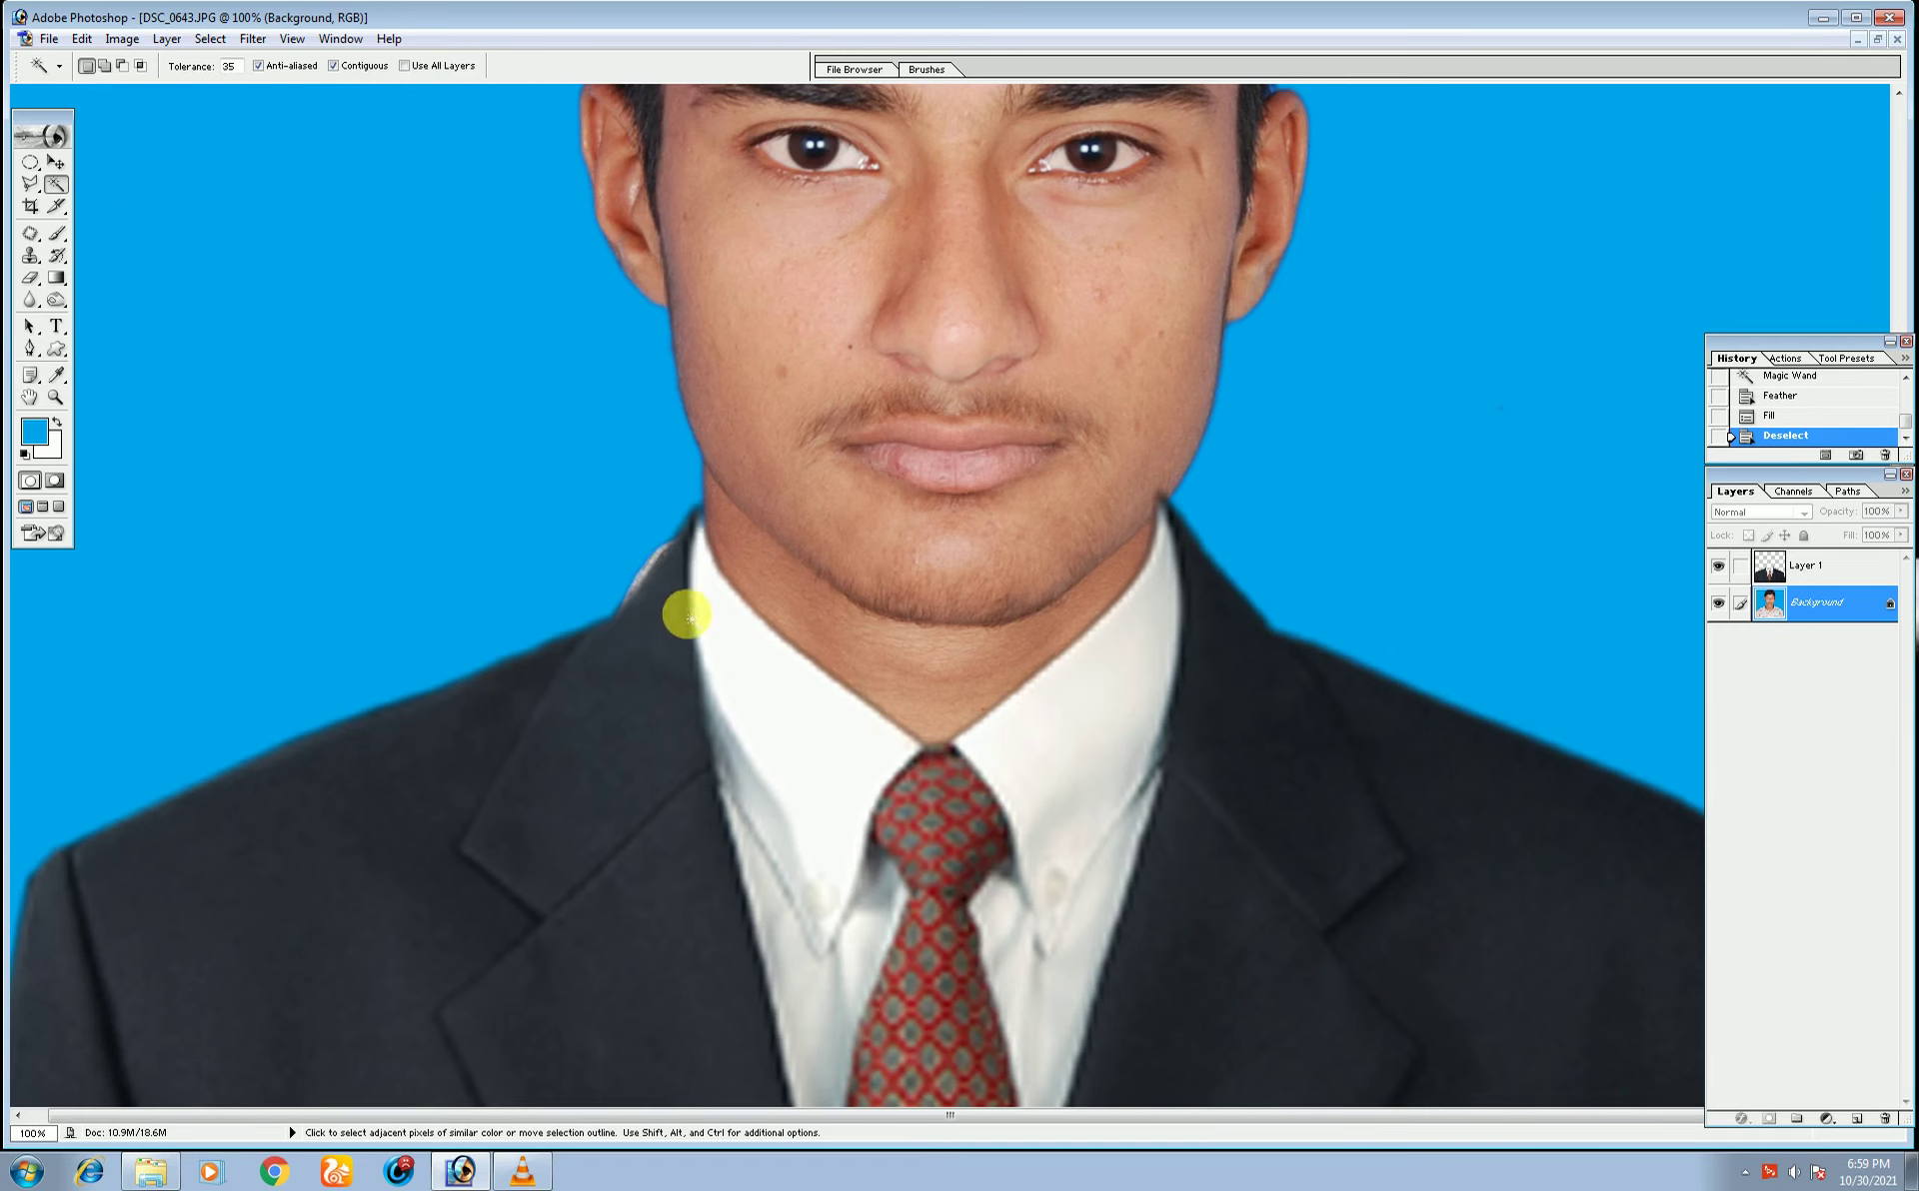
- Trace a Pen path around the grey patch beside the left collar
{"action": "key", "text": "p"}
{"action": "left_click", "coordinate": [670, 507]}
{"action": "left_click", "coordinate": [683, 544]}
{"action": "left_click", "coordinate": [658, 597]}
{"action": "left_click", "coordinate": [610, 635]}
{"action": "left_click", "coordinate": [597, 622]}
{"action": "left_click_drag", "start_coordinate": [626, 534], "coordinate": [652, 510]}
- Convert the collar path to a selection, fill it with blue, and deselect
{"action": "right_click", "coordinate": [632, 567]}
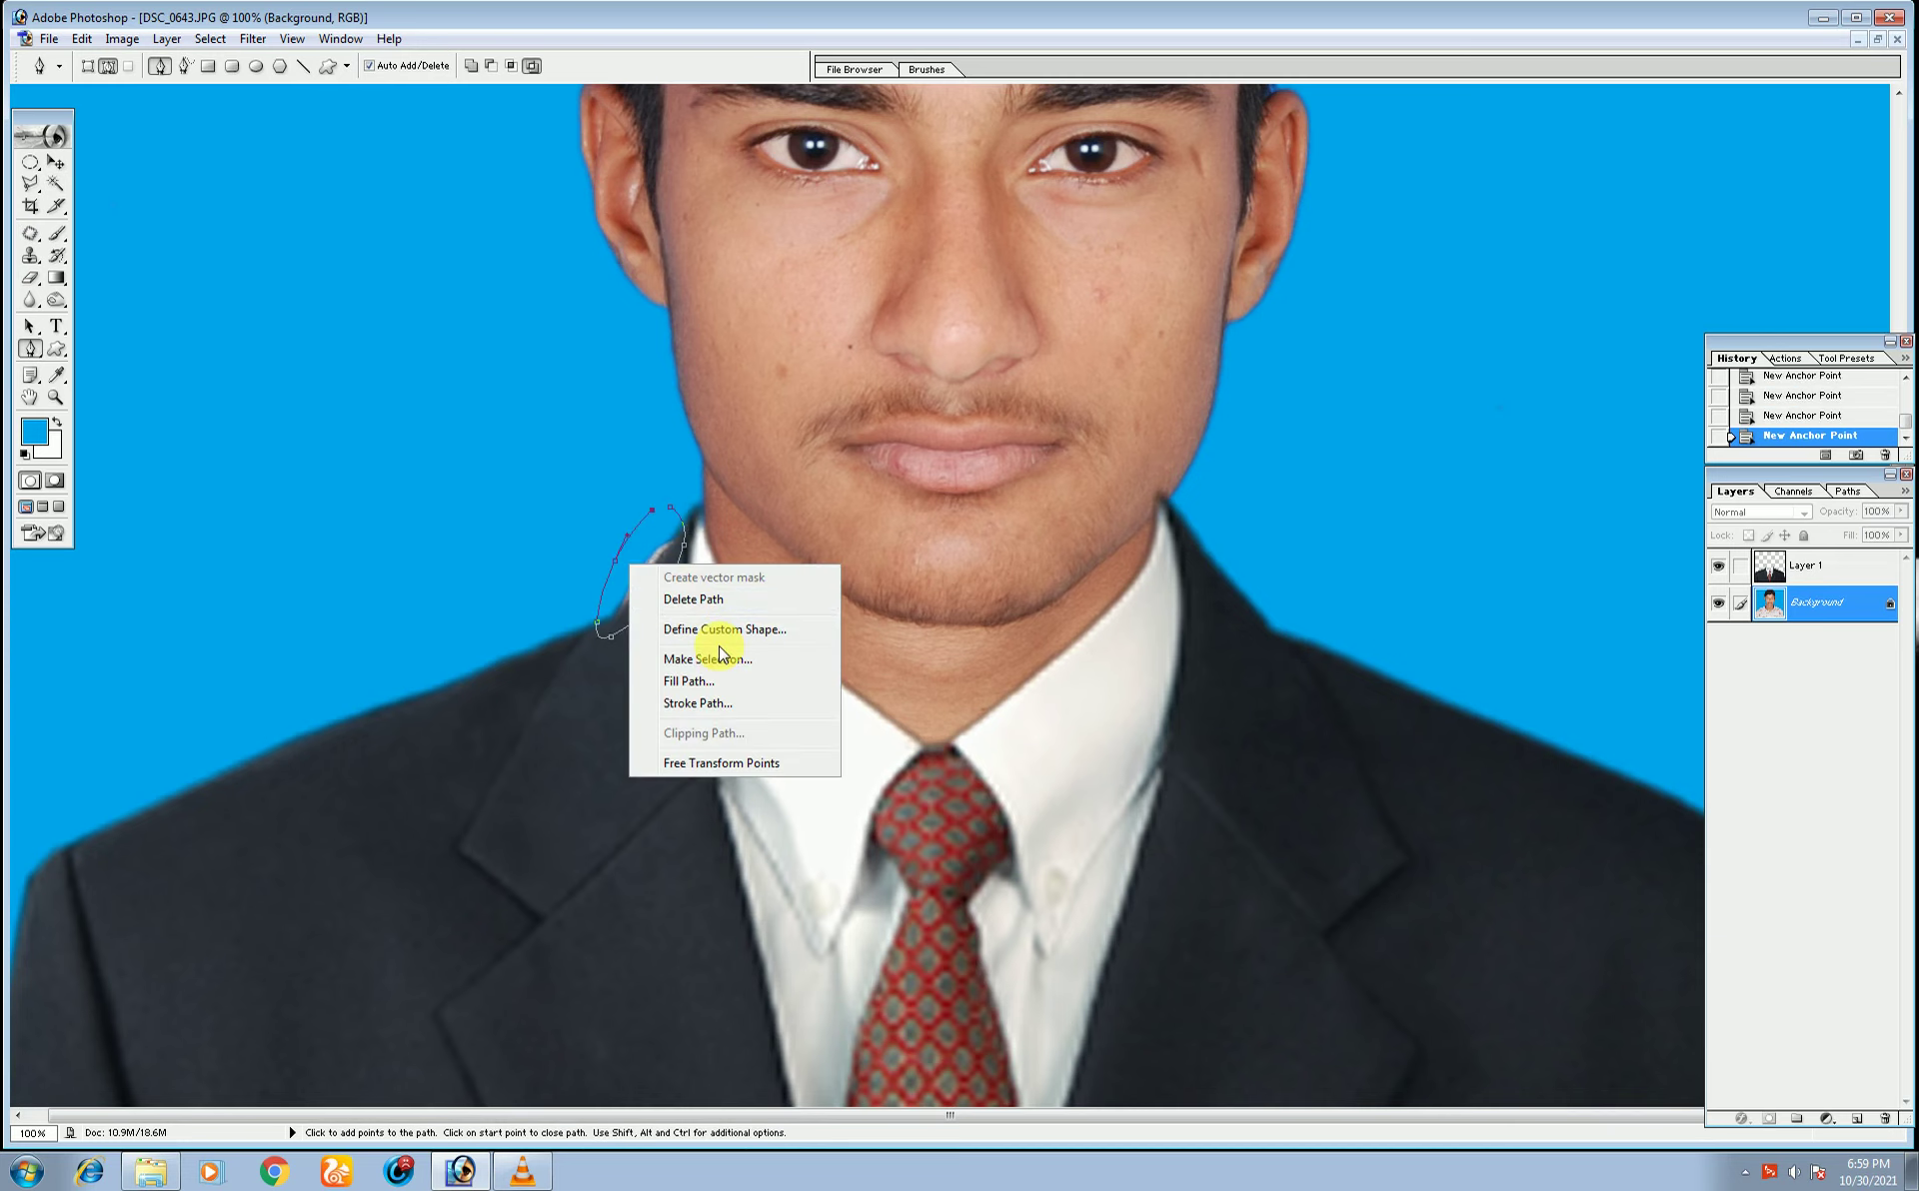
{"action": "left_click", "coordinate": [722, 660]}
{"action": "left_click", "coordinate": [1067, 506]}
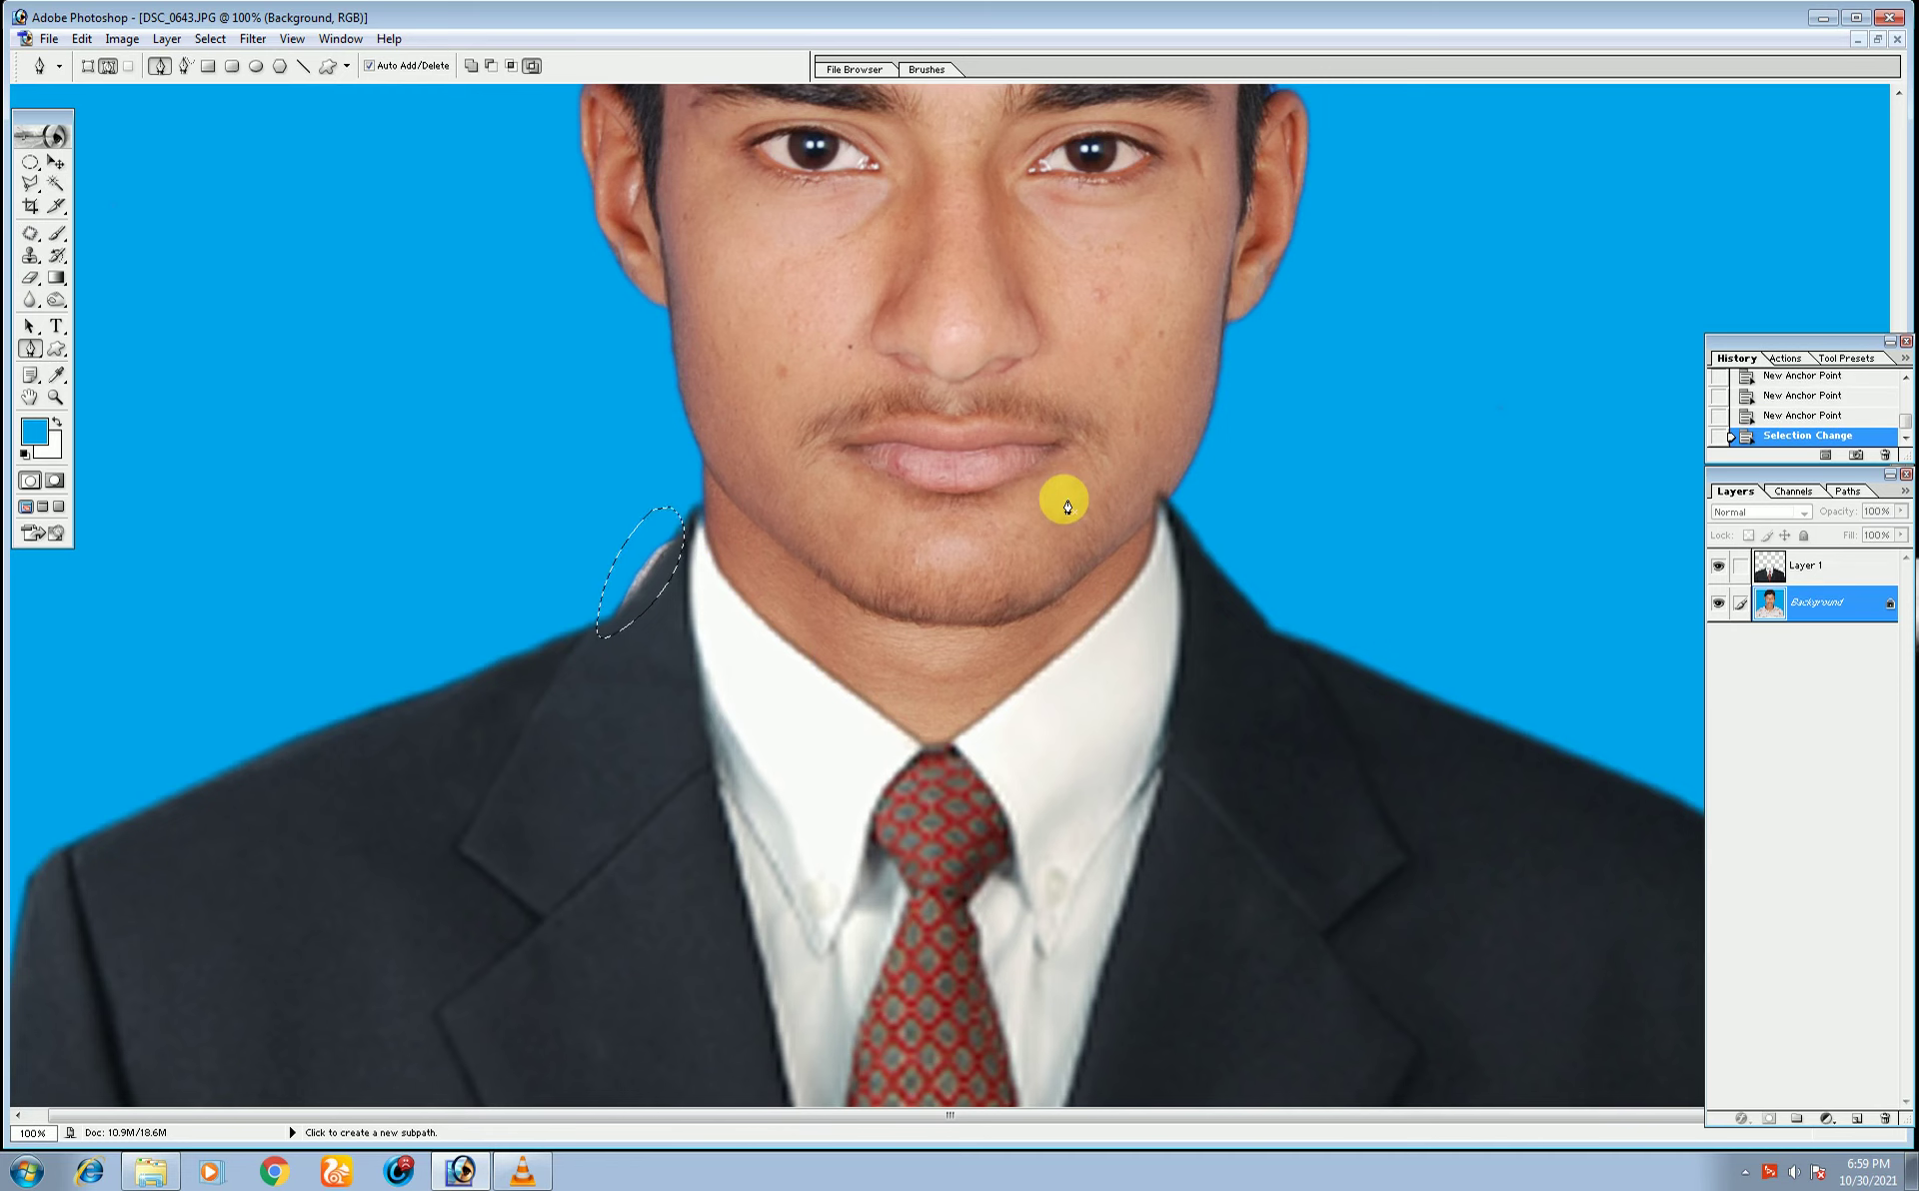
{"action": "key", "text": "alt+BackSpace"}
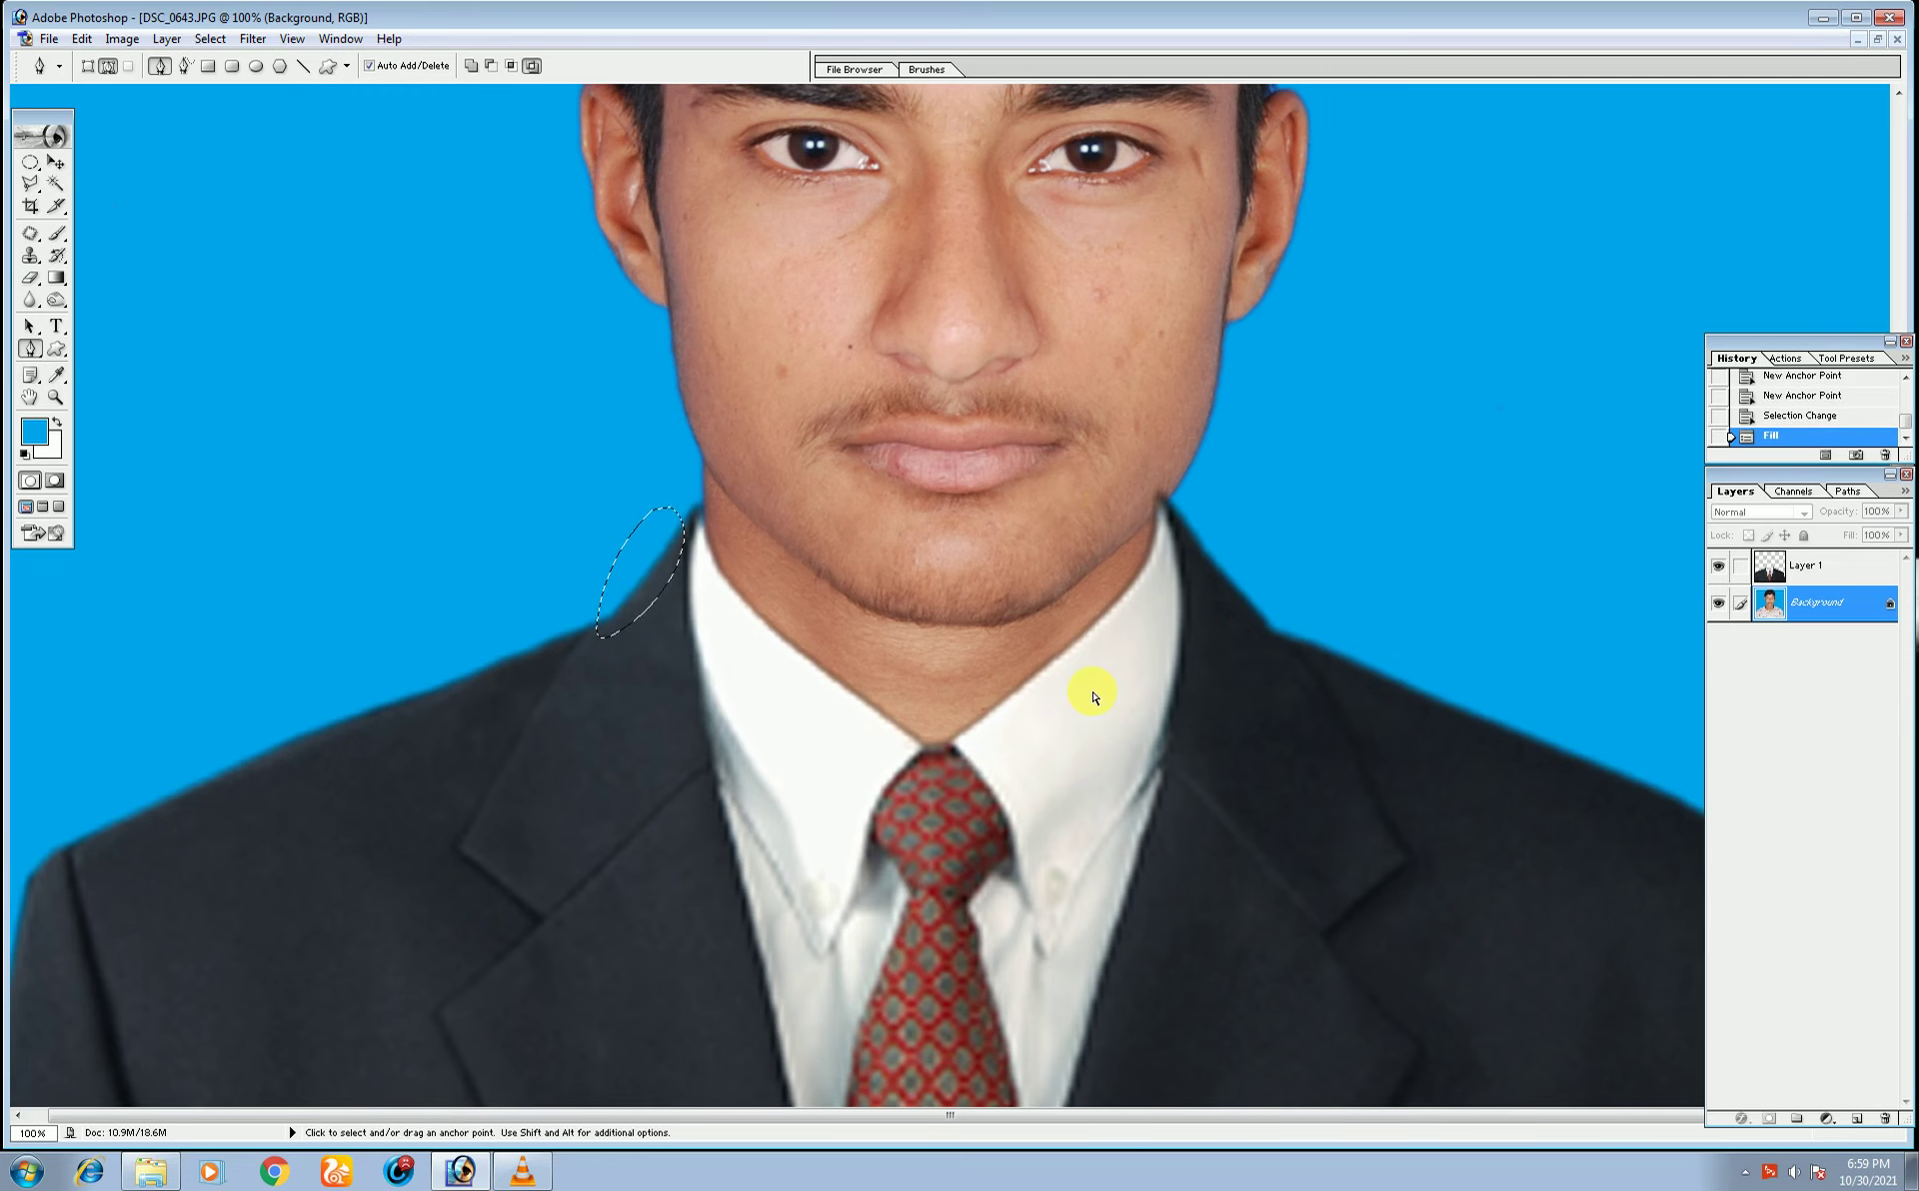
{"action": "key", "text": "ctrl+d"}
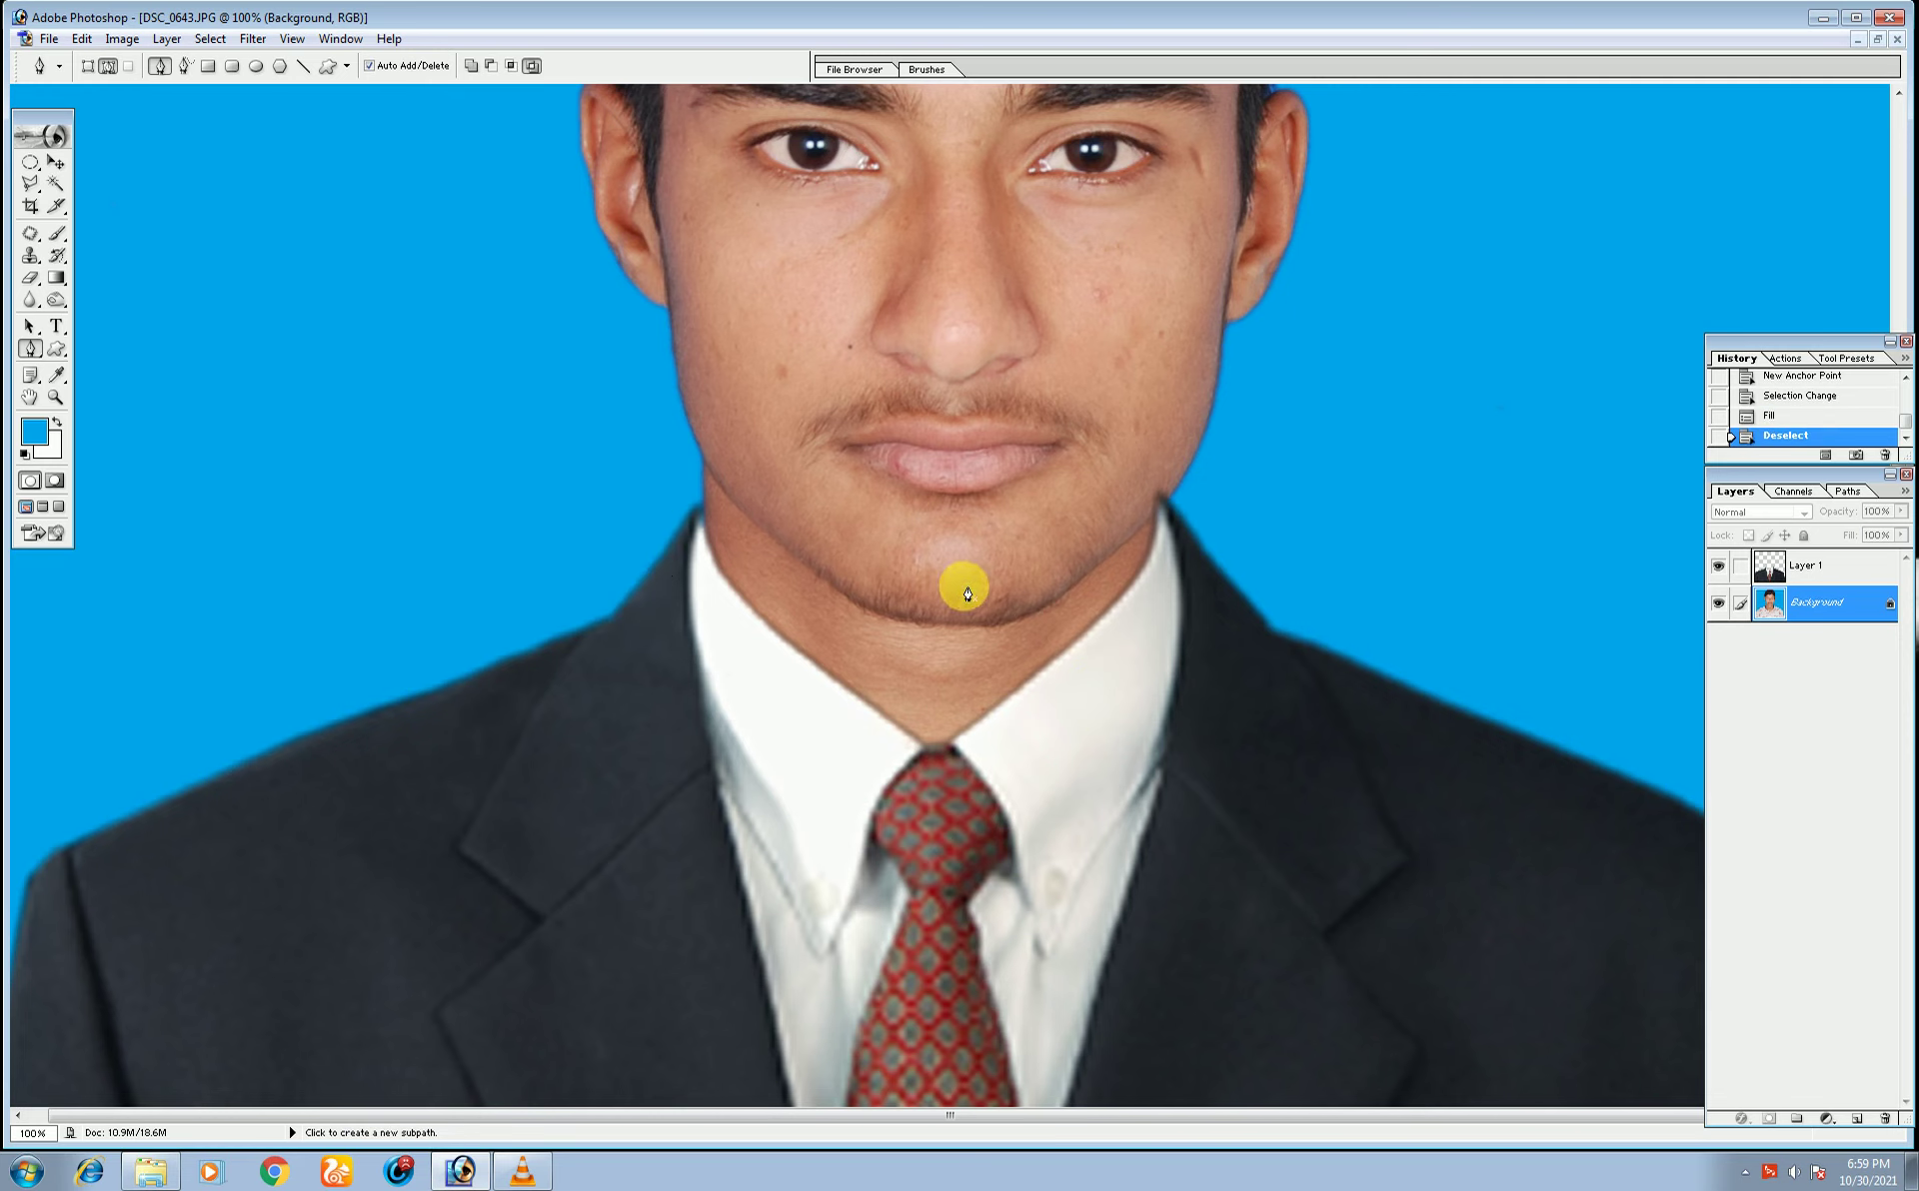
{"action": "key", "text": "ctrl+plus"}
{"action": "key", "text": "ctrl+plus"}
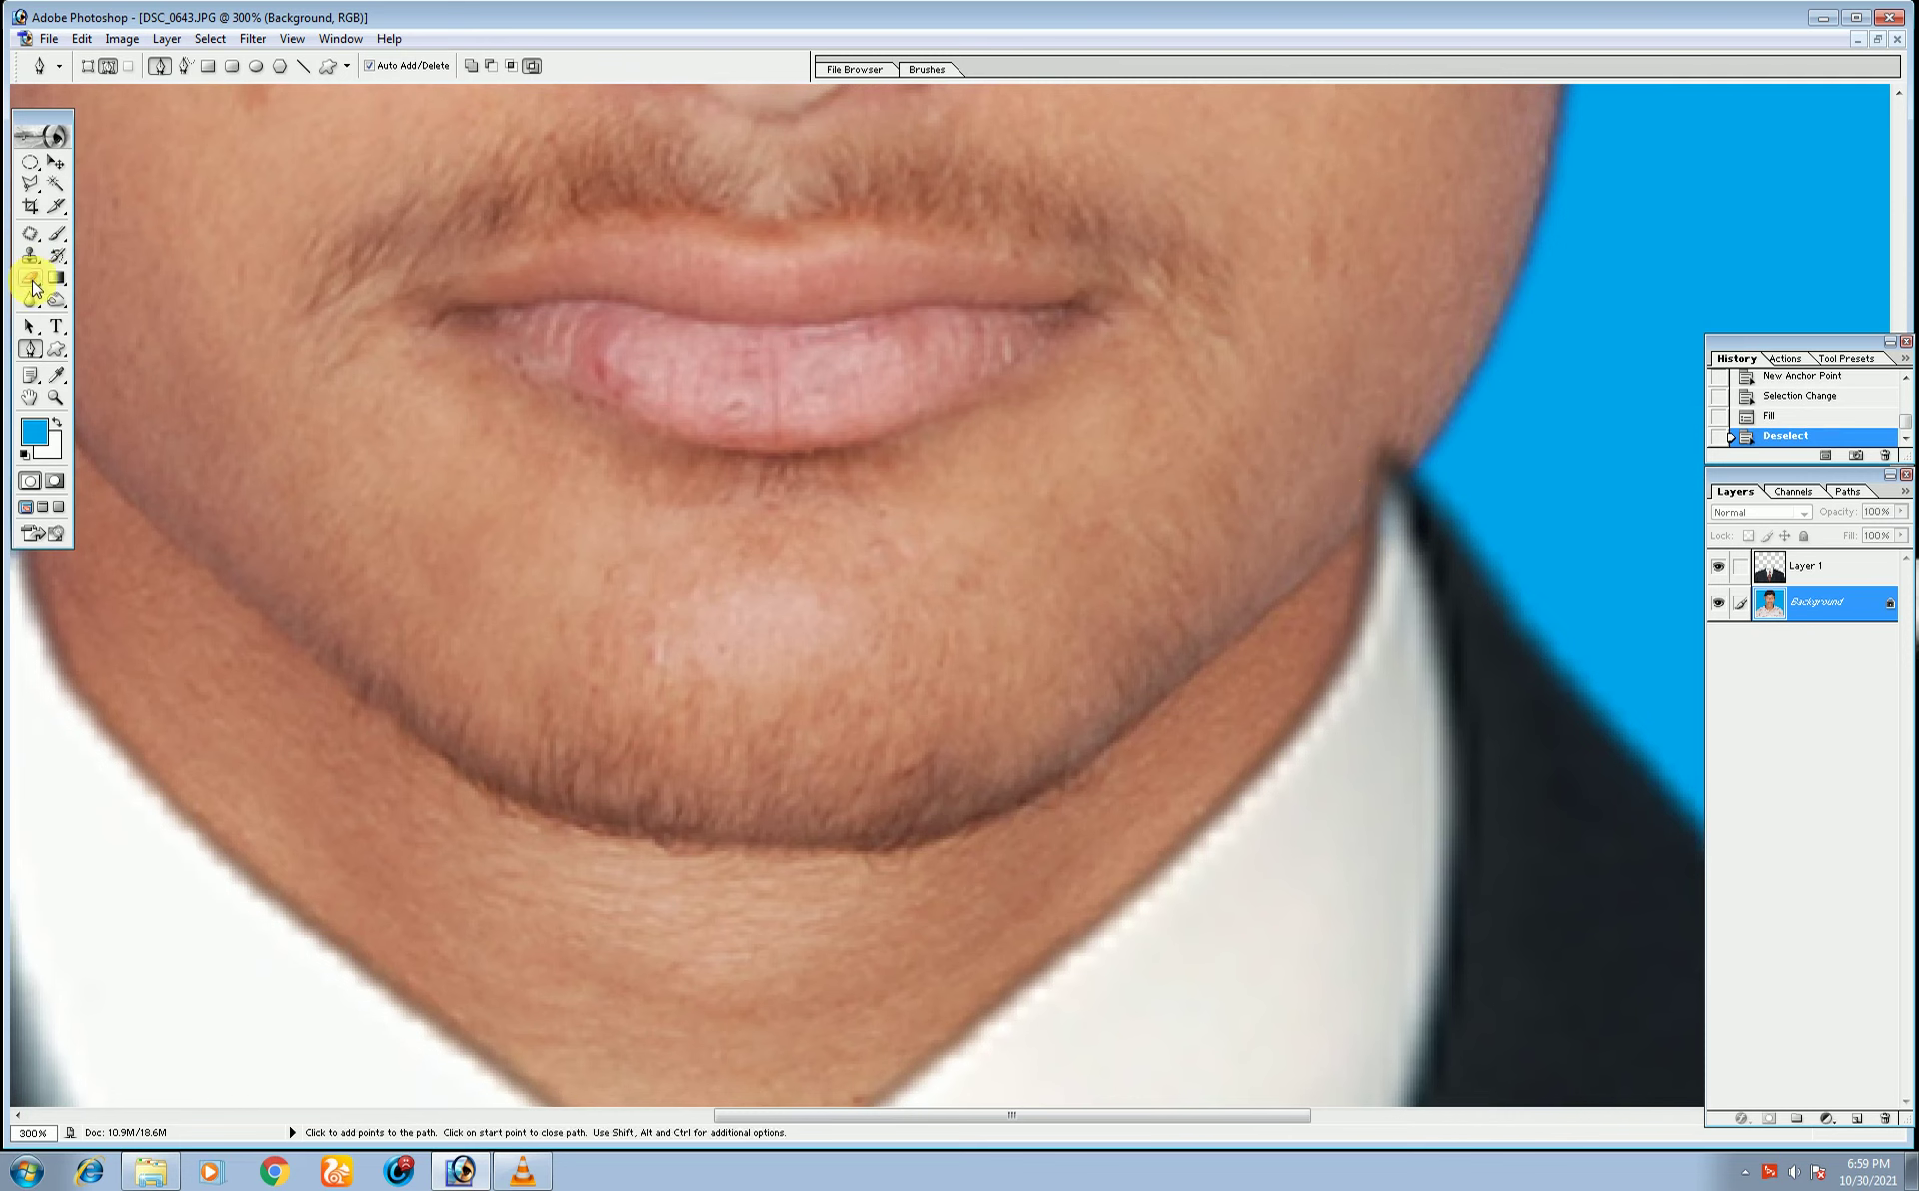
- Undo a test eraser dab, then erase Layer 1's stray suit edge along the jaw
{"action": "left_click", "coordinate": [32, 284]}
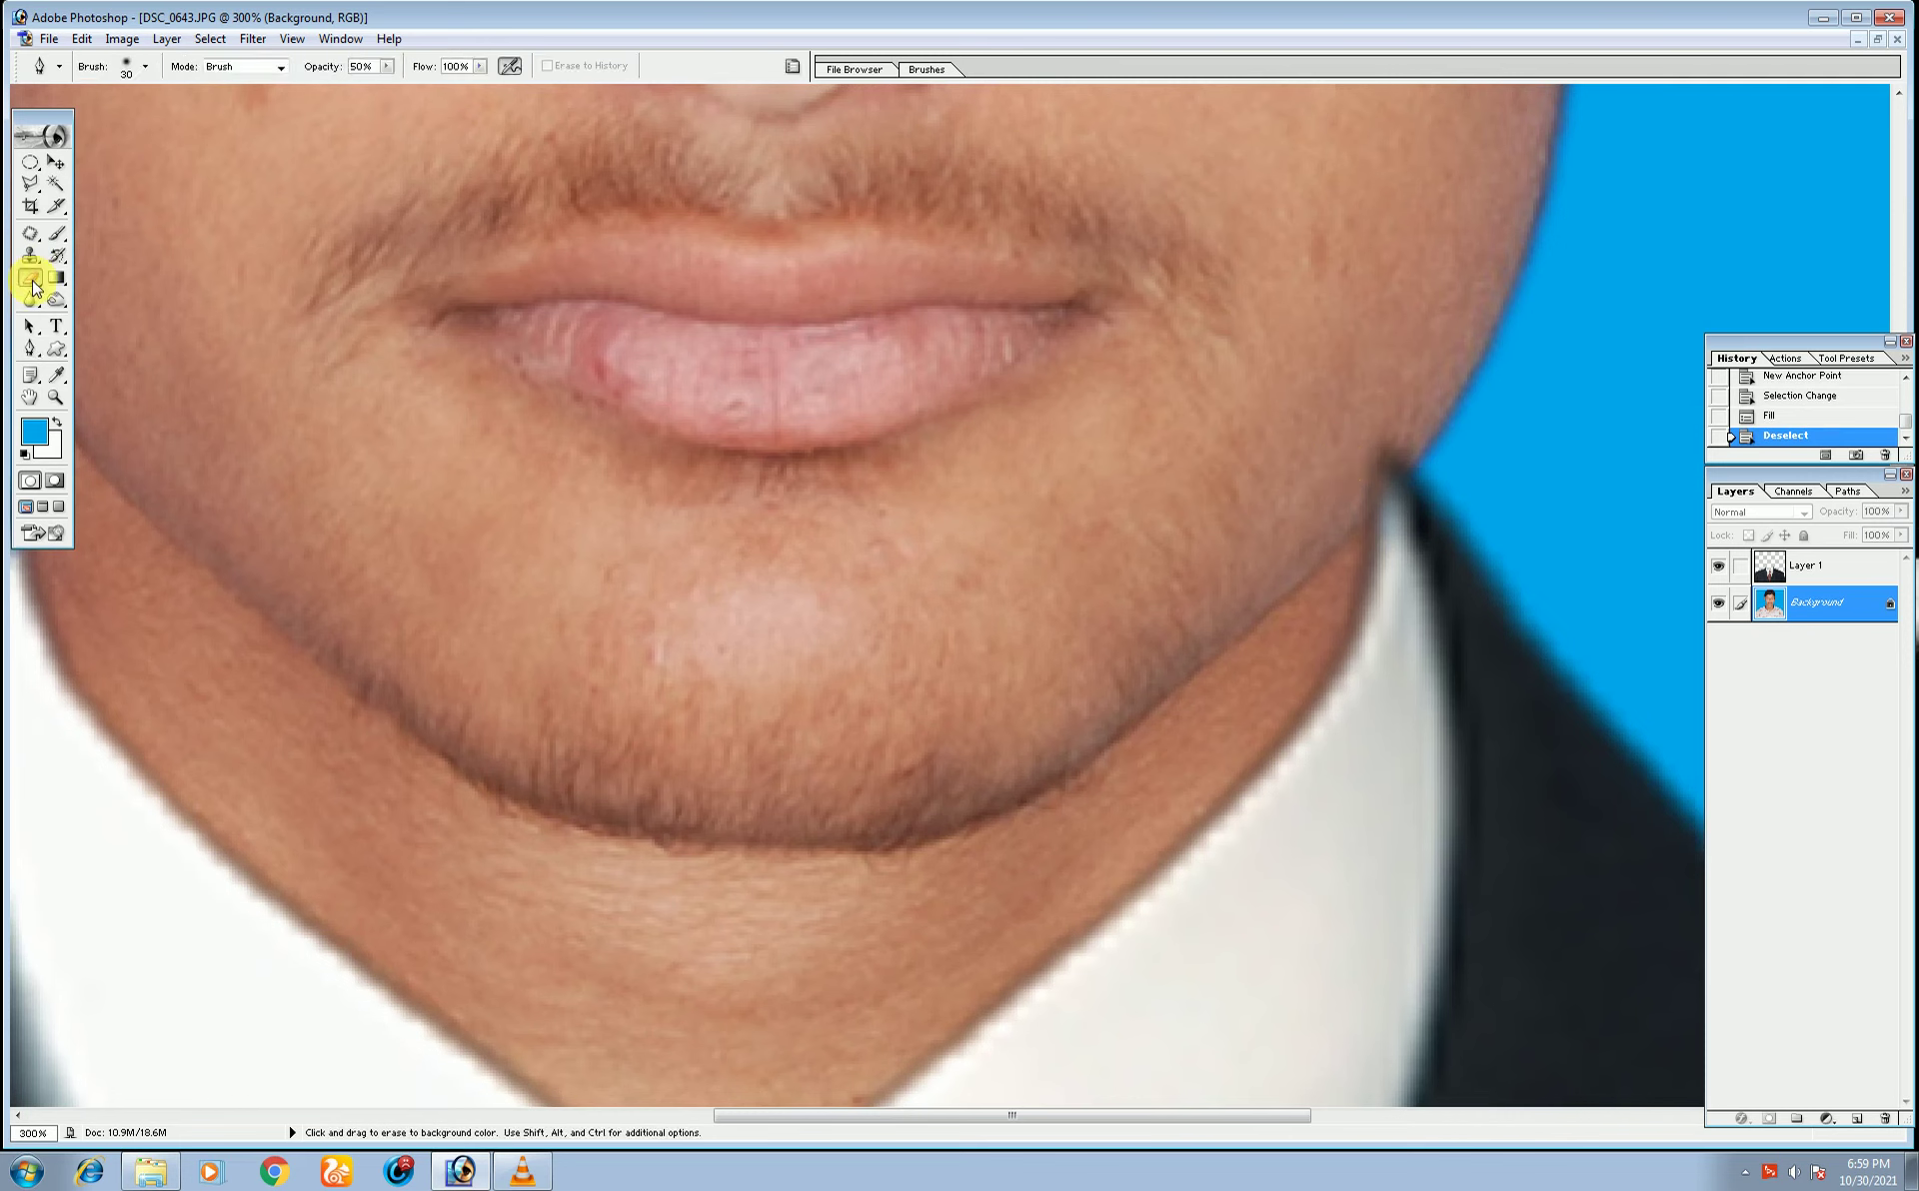
{"action": "left_click", "coordinate": [1359, 445]}
{"action": "key", "text": "ctrl+z"}
{"action": "left_click", "coordinate": [1828, 577]}
{"action": "mouse_move", "coordinate": [1384, 454]}
{"action": "left_mouse_down"}
{"action": "mouse_move", "coordinate": [1371, 505]}
{"action": "mouse_move", "coordinate": [1387, 458]}
{"action": "mouse_move", "coordinate": [1350, 469]}
{"action": "left_mouse_up"}
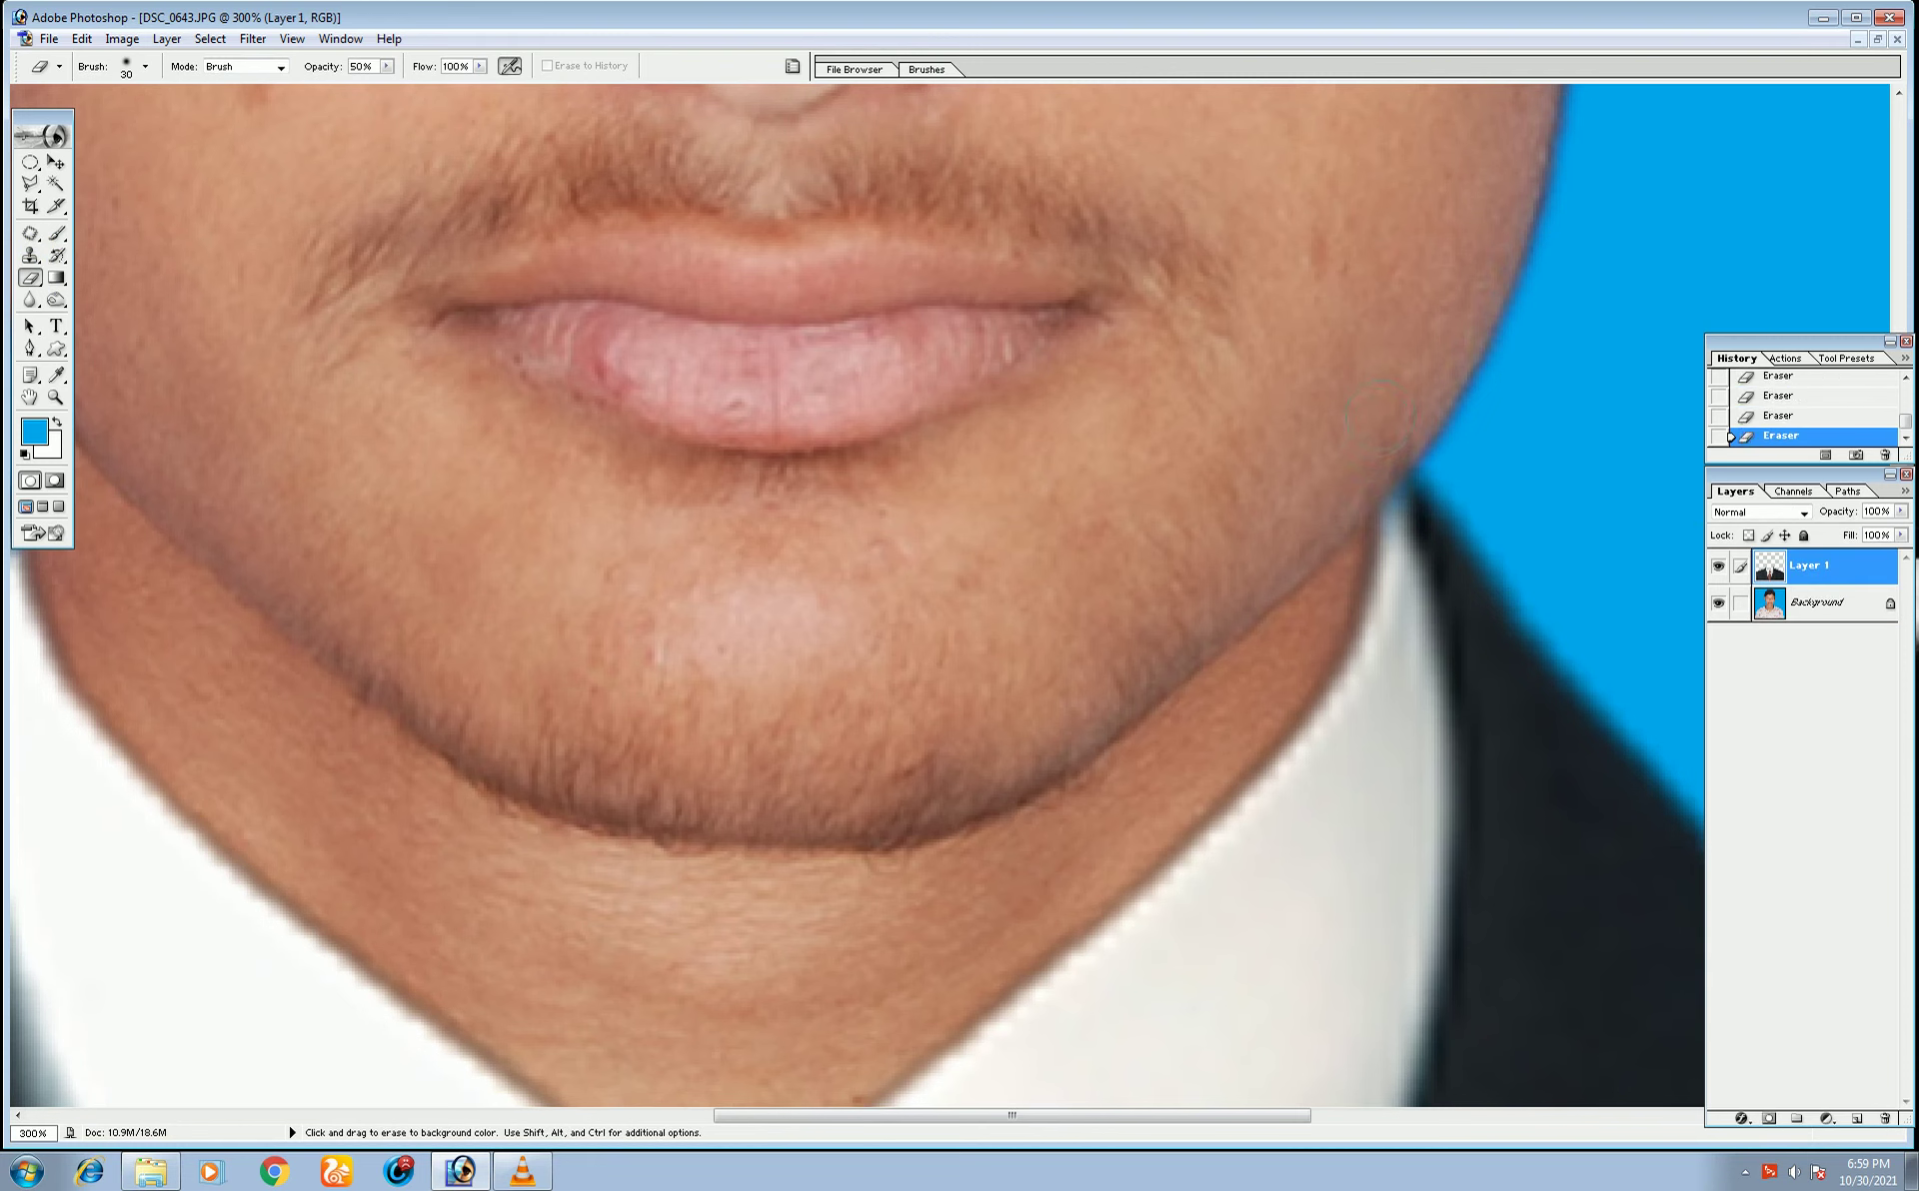
{"action": "key", "text": "ctrl+minus"}
{"action": "key", "text": "ctrl+minus"}
{"action": "key", "text": "ctrl+minus"}
{"action": "key", "text": "ctrl+minus"}
{"action": "key", "text": "ctrl+plus"}
{"action": "key", "text": "ctrl+plus"}
{"action": "key", "text": "ctrl+plus"}
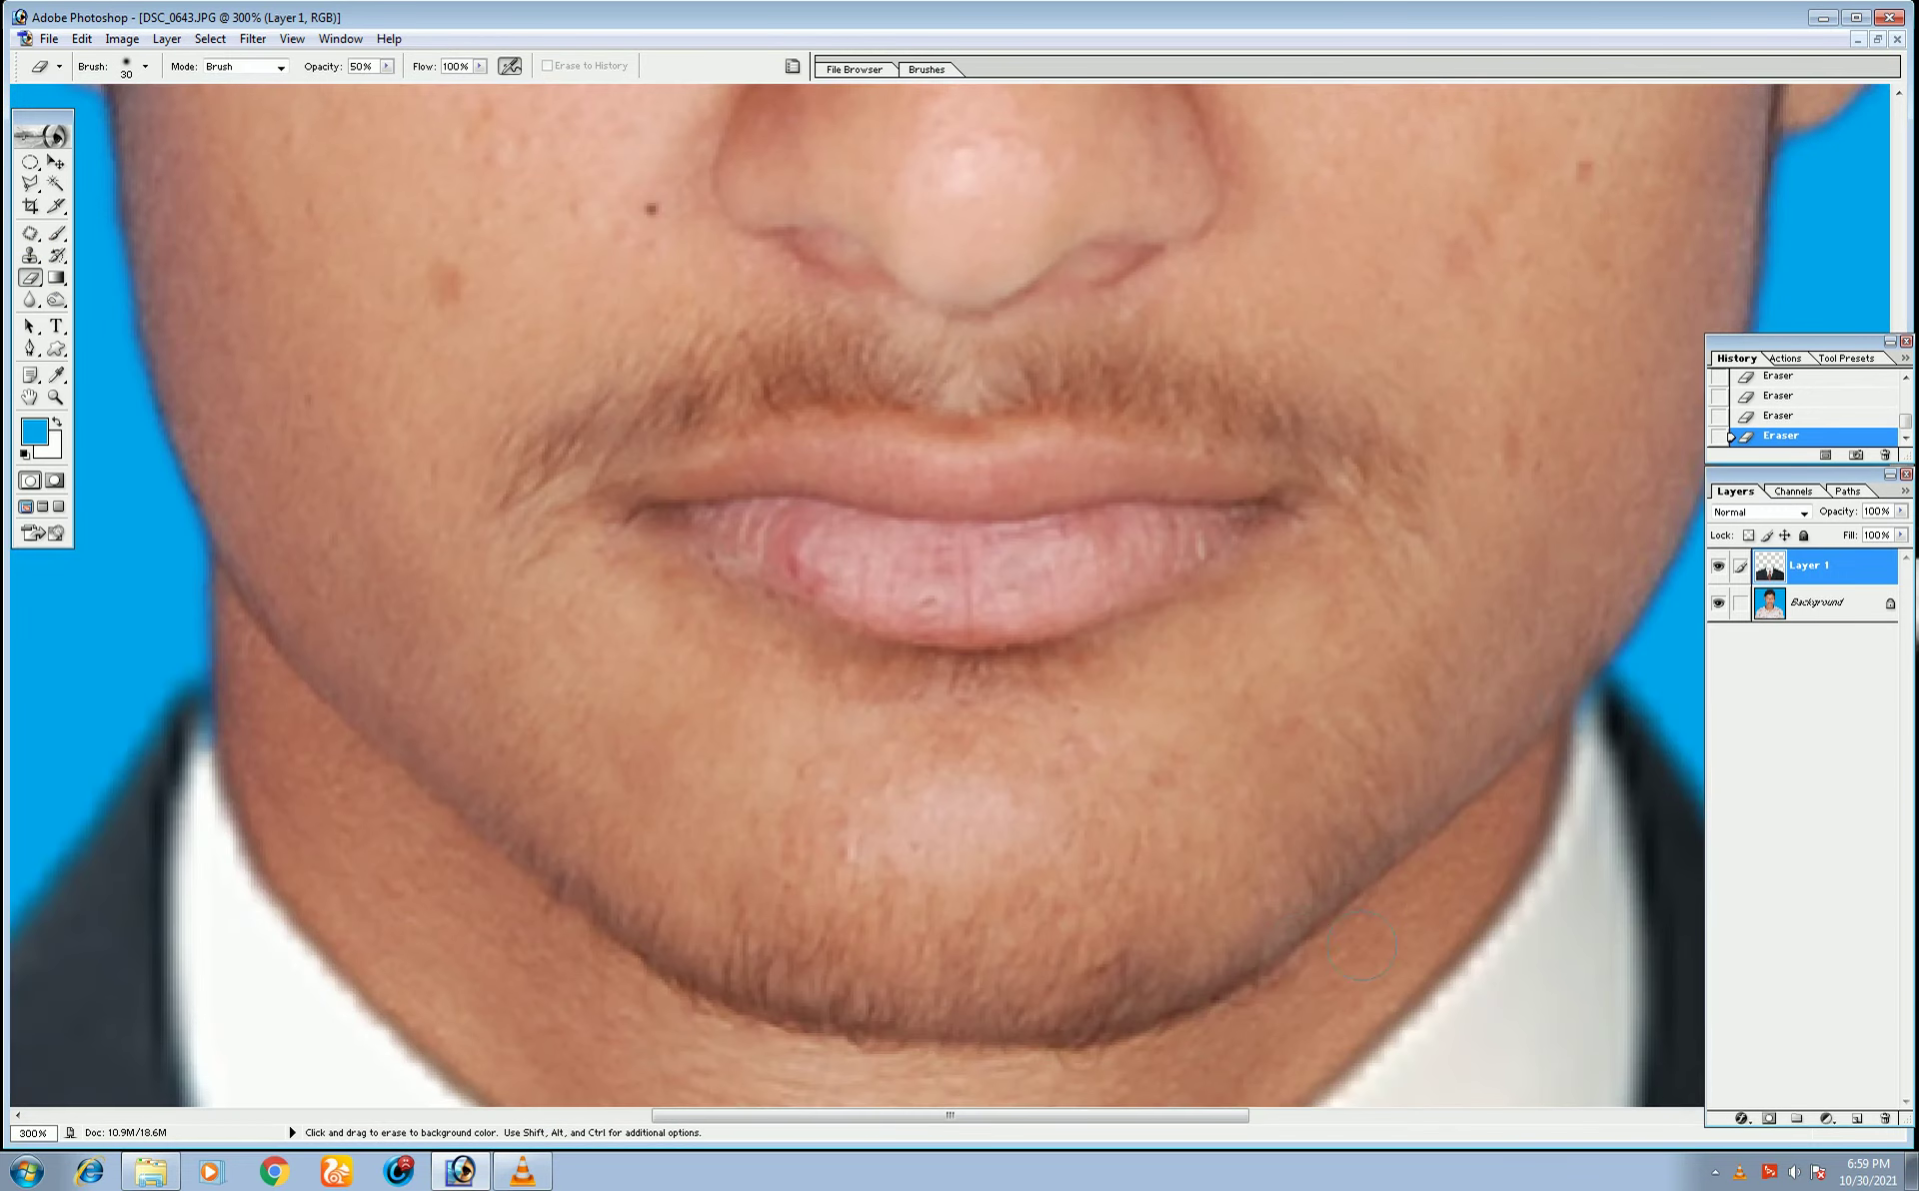
{"action": "key", "text": "ctrl+plus"}
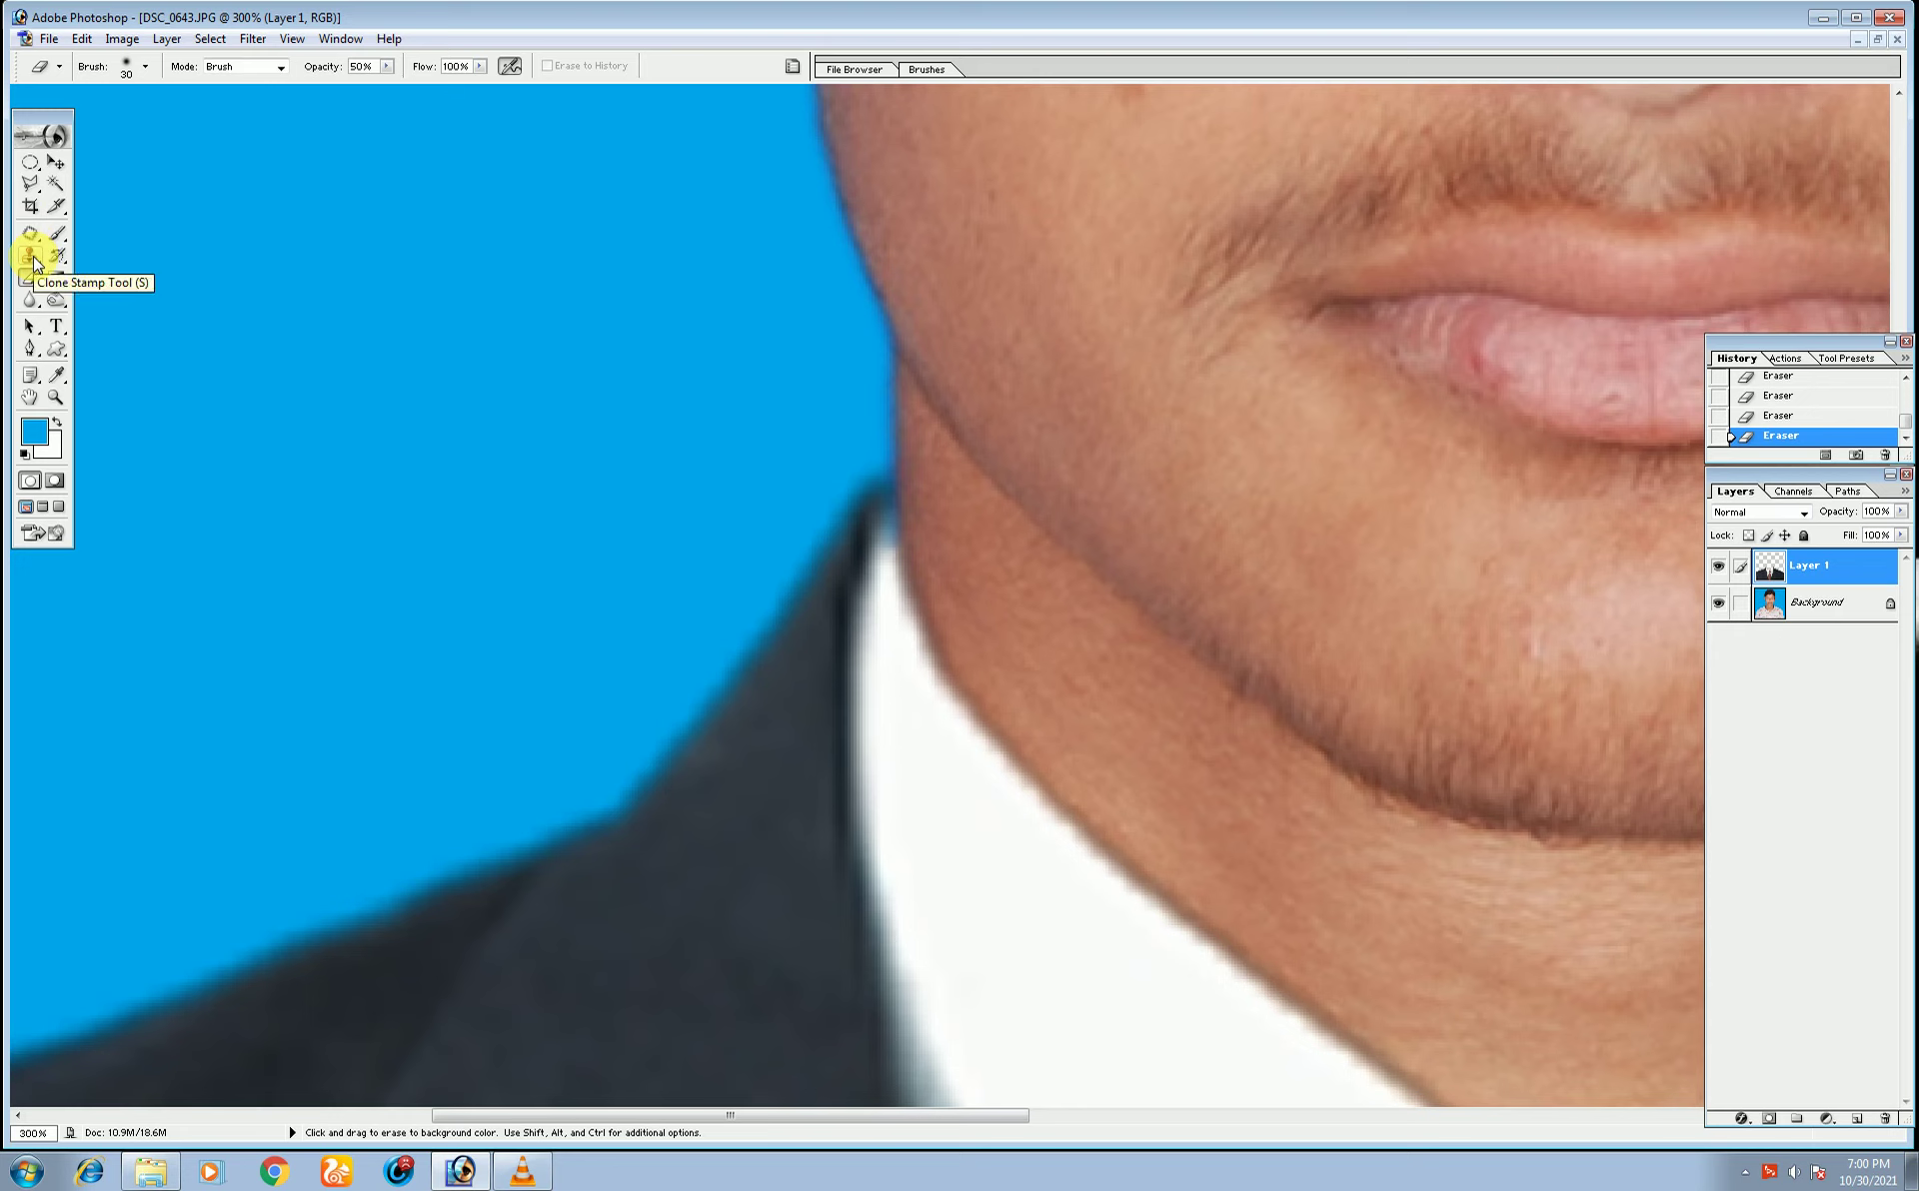
{"action": "left_click", "coordinate": [34, 258]}
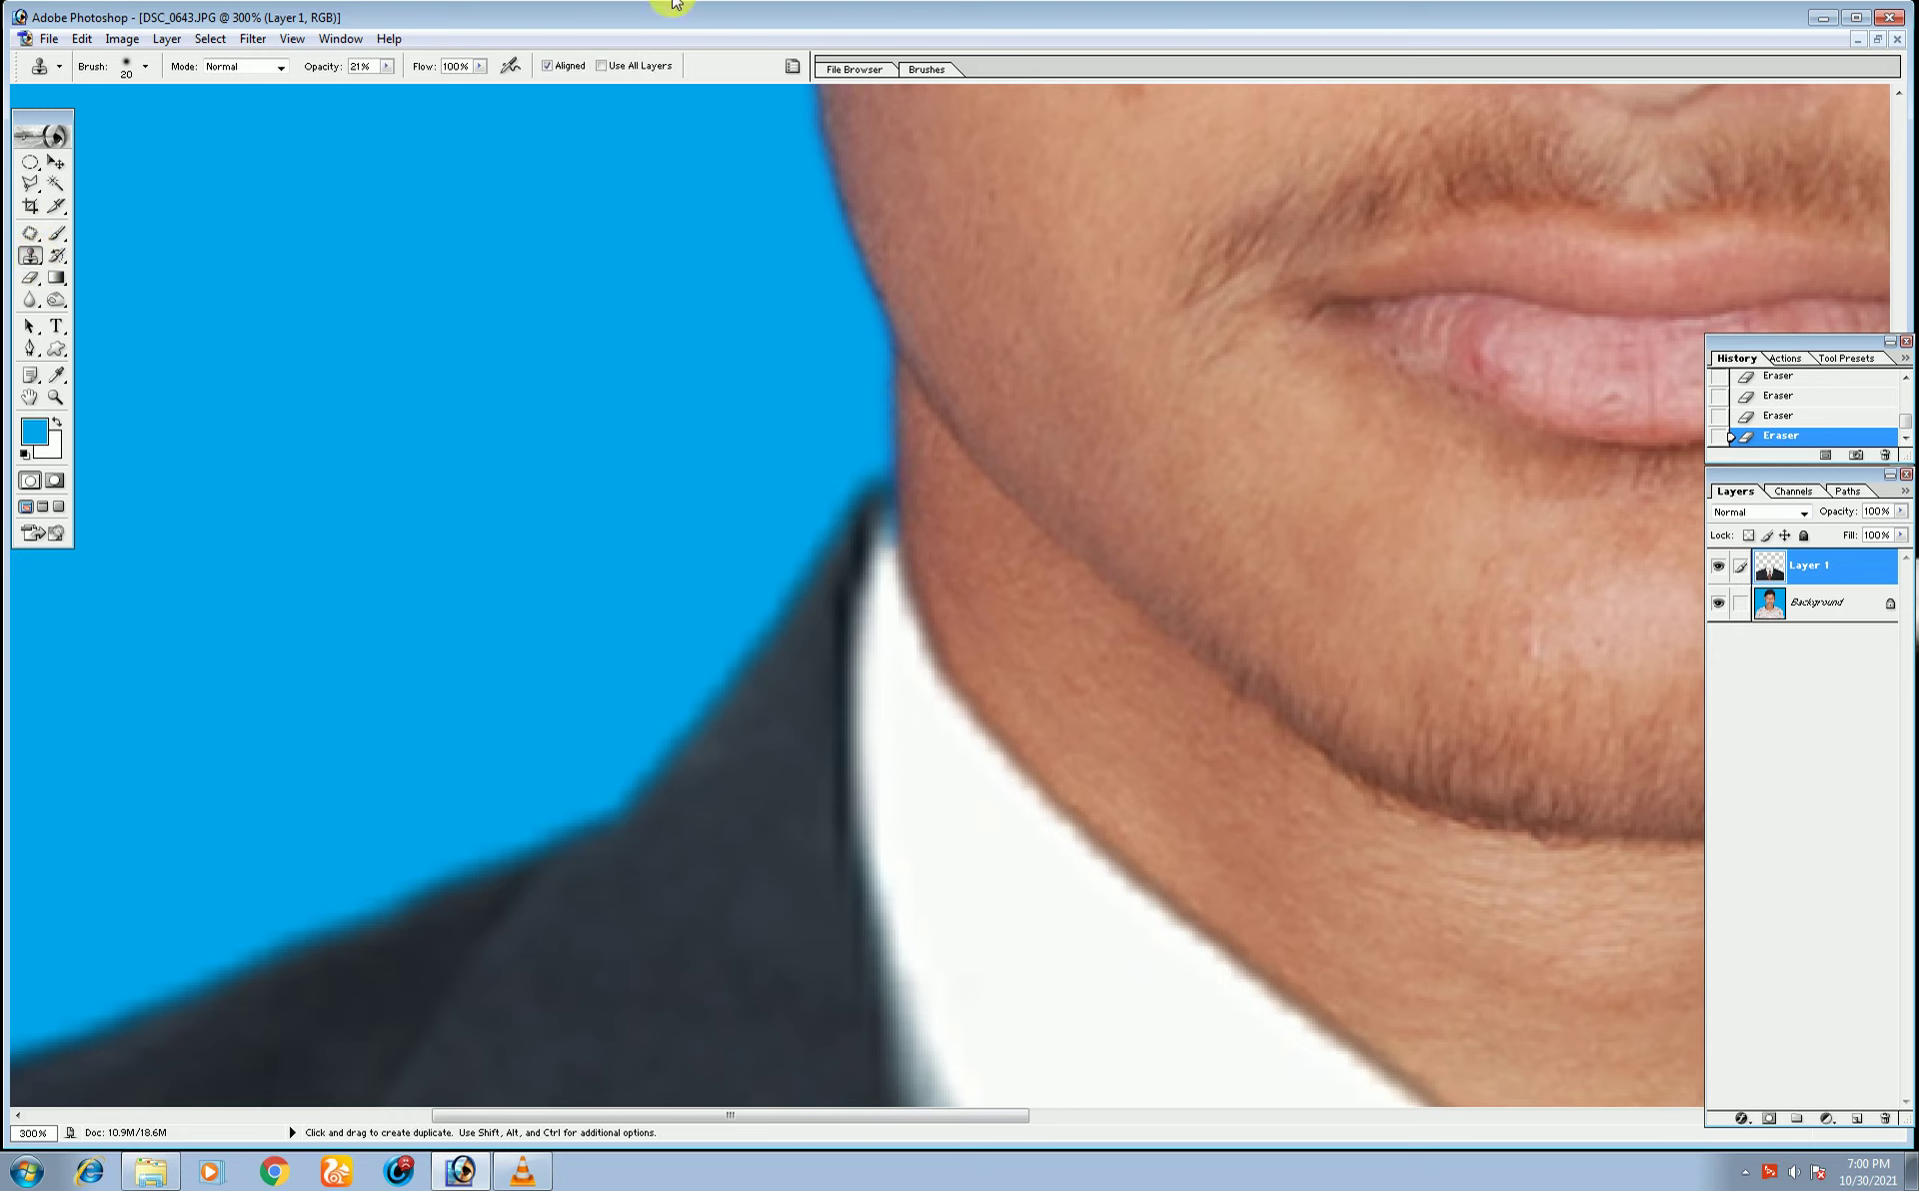
- Set Clone Stamp to 40% opacity and brush 10, then clone over the dark collar edge
{"action": "left_click", "coordinate": [384, 67]}
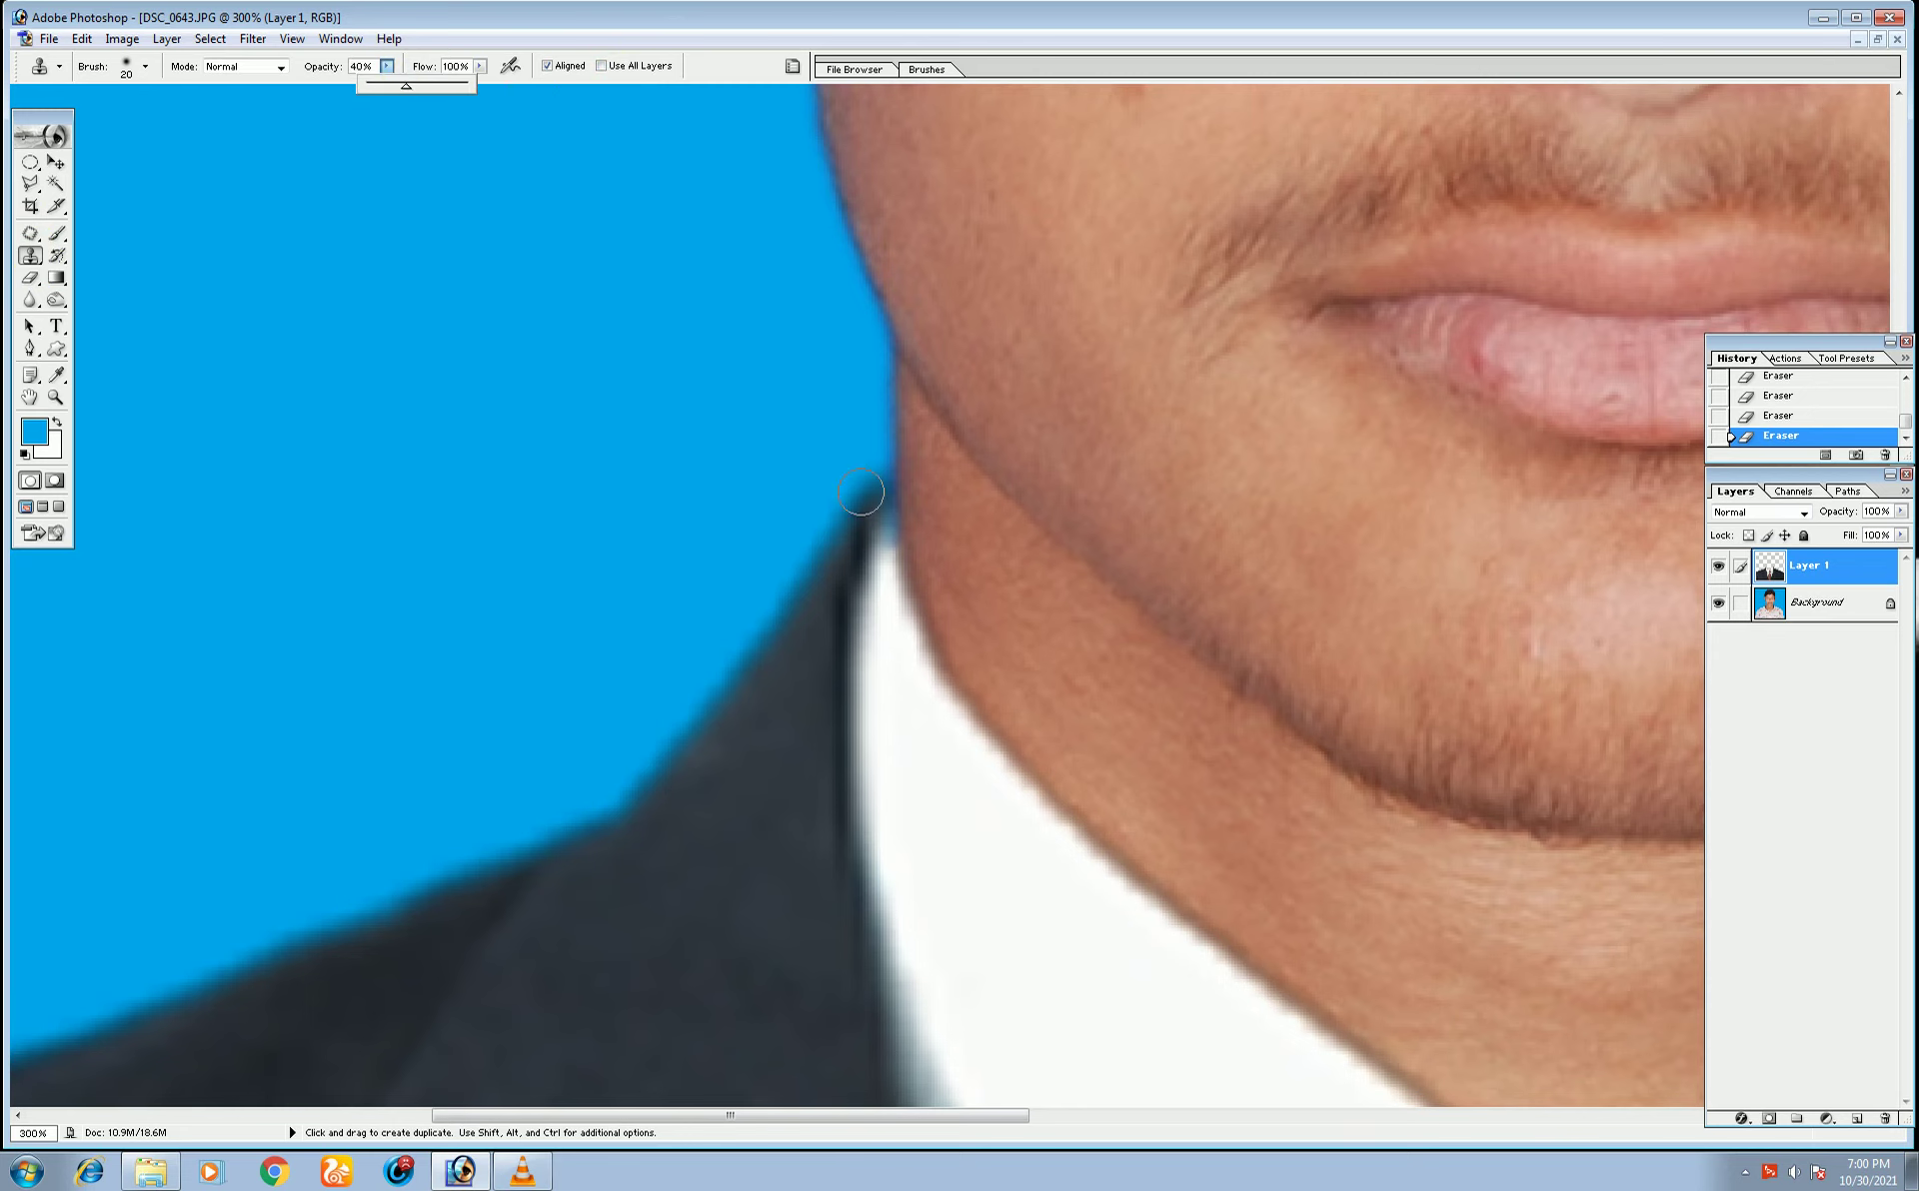
{"action": "key", "text": "ctrl+plus"}
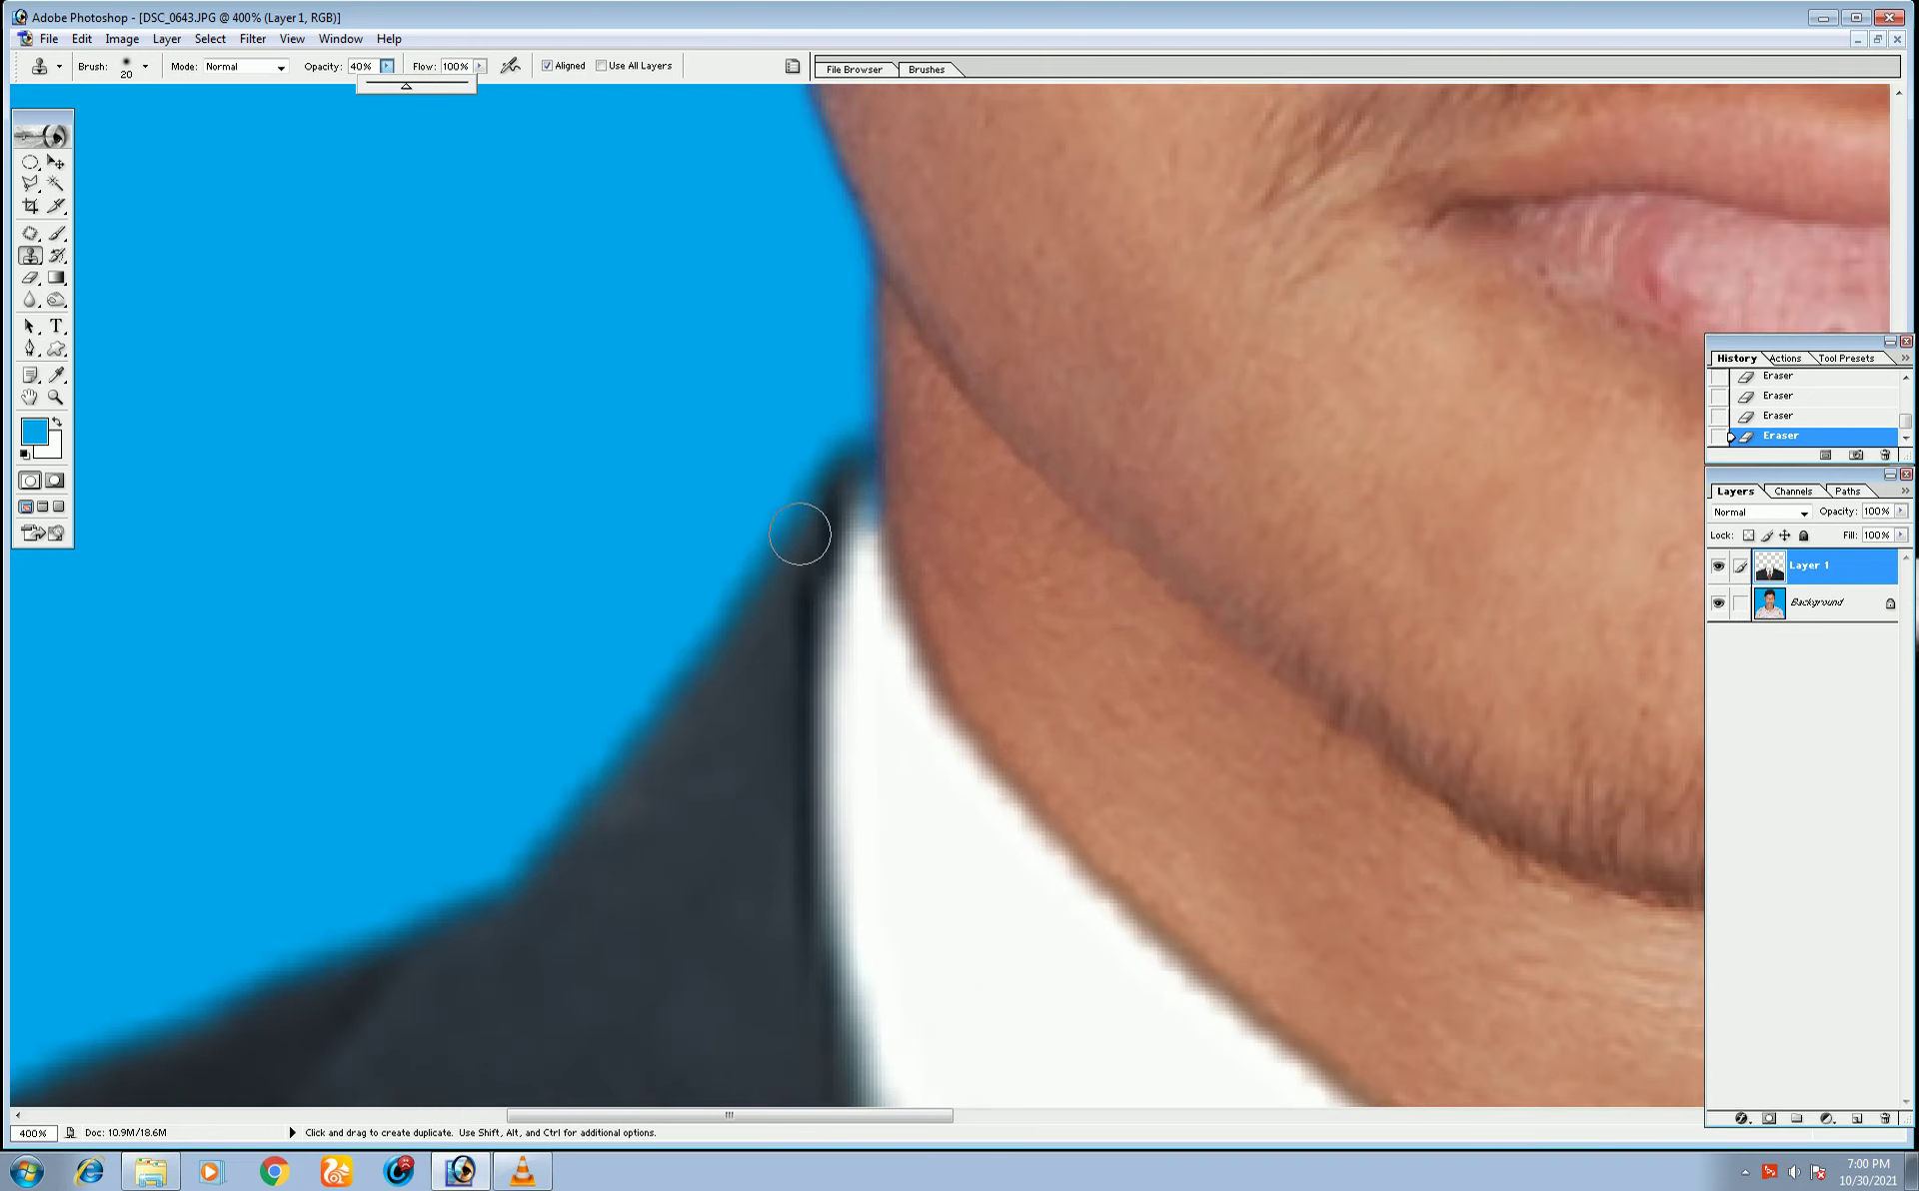
{"action": "left_click", "coordinate": [830, 513]}
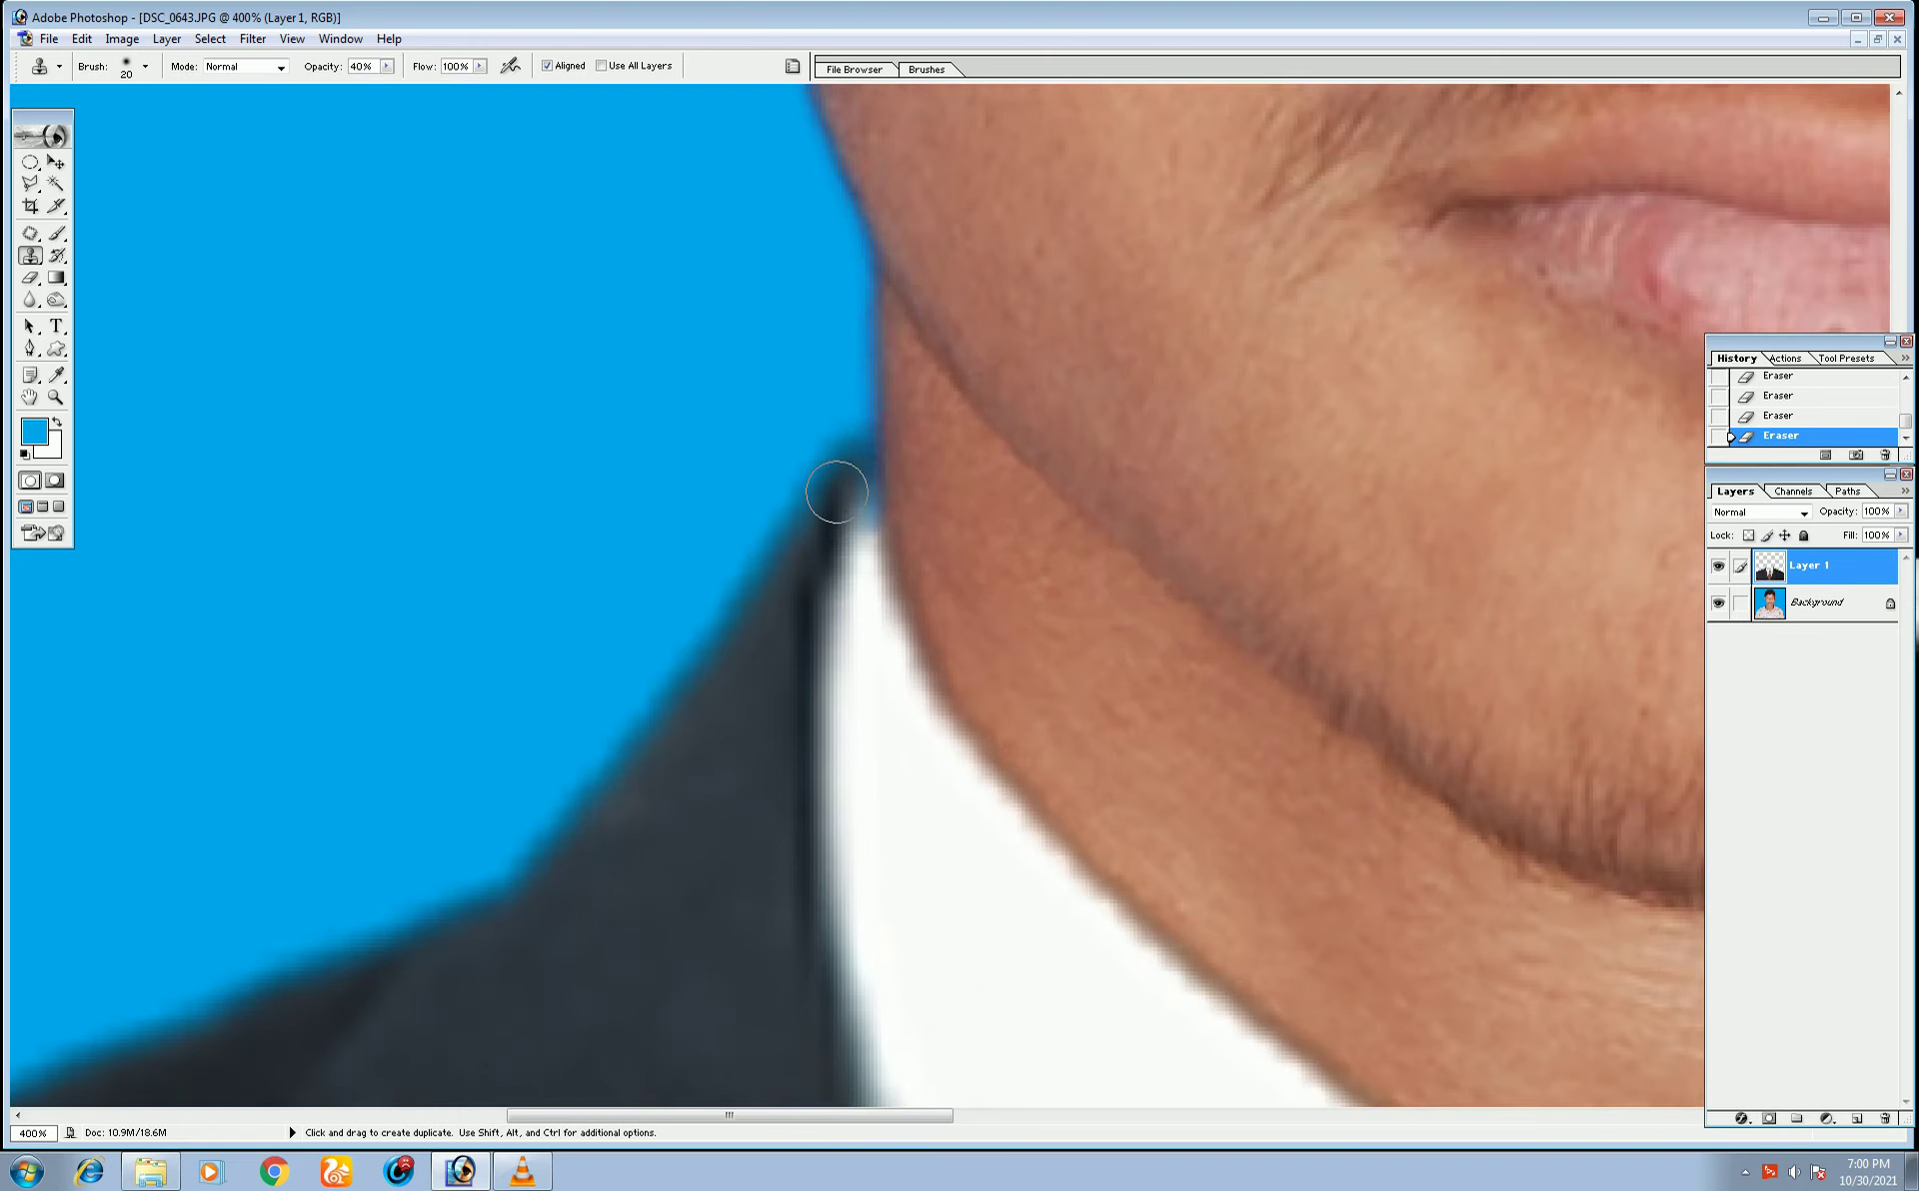
{"action": "left_click_drag", "start_coordinate": [836, 491], "coordinate": [852, 408]}
{"action": "key", "text": "bracketleft"}
{"action": "left_click", "coordinate": [843, 472]}
{"action": "left_click_drag", "start_coordinate": [857, 439], "coordinate": [866, 364]}
{"action": "left_click_drag", "start_coordinate": [836, 493], "coordinate": [862, 415]}
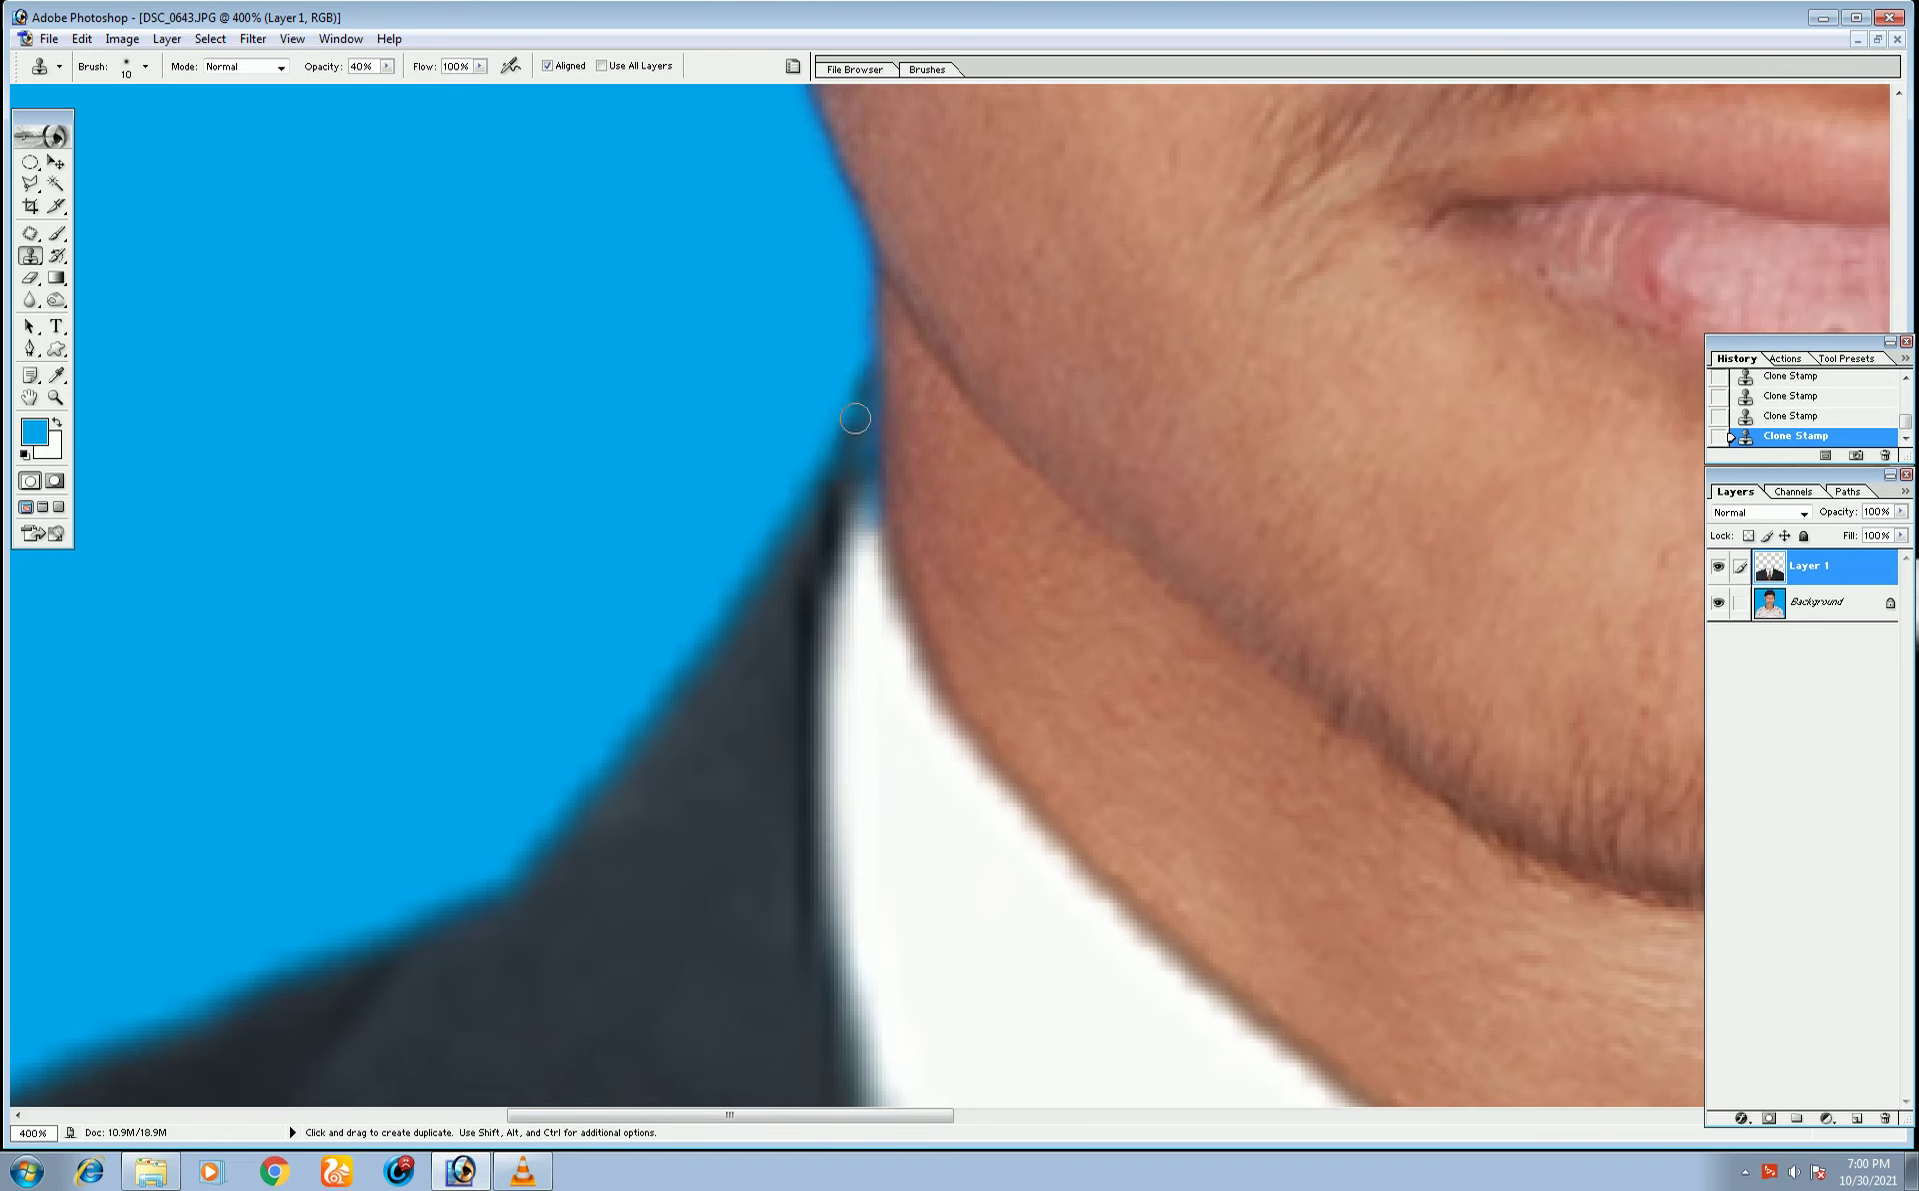
- Sample nearby neck pixels and clone over the upper neck seam
{"action": "left_click", "coordinate": [827, 480], "text": "alt"}
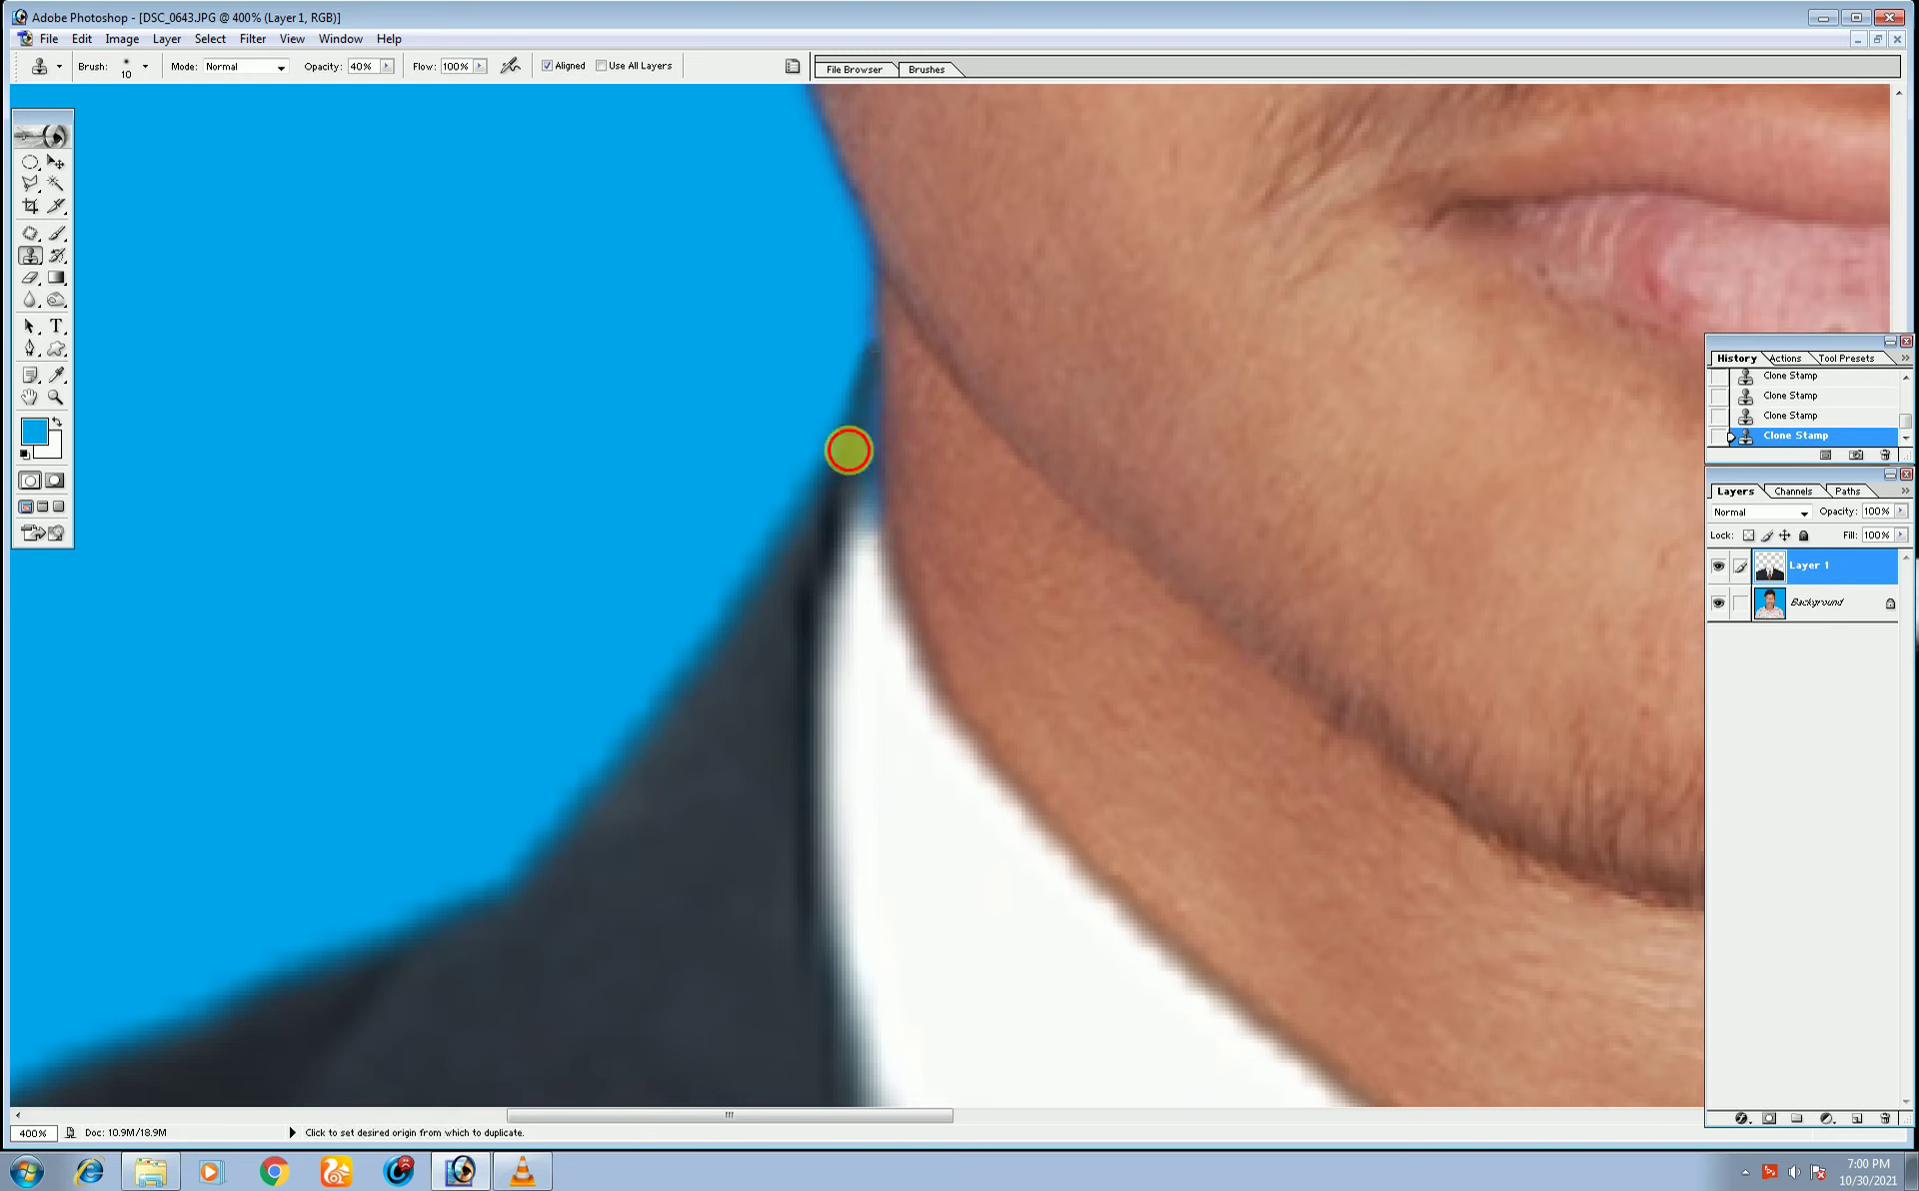
{"action": "left_click", "coordinate": [852, 435], "text": "alt"}
{"action": "left_click_drag", "start_coordinate": [864, 358], "coordinate": [878, 312]}
{"action": "left_click", "coordinate": [814, 480], "text": "alt"}
{"action": "left_click", "coordinate": [827, 506], "text": "alt"}
{"action": "left_click", "coordinate": [868, 572], "text": "alt"}
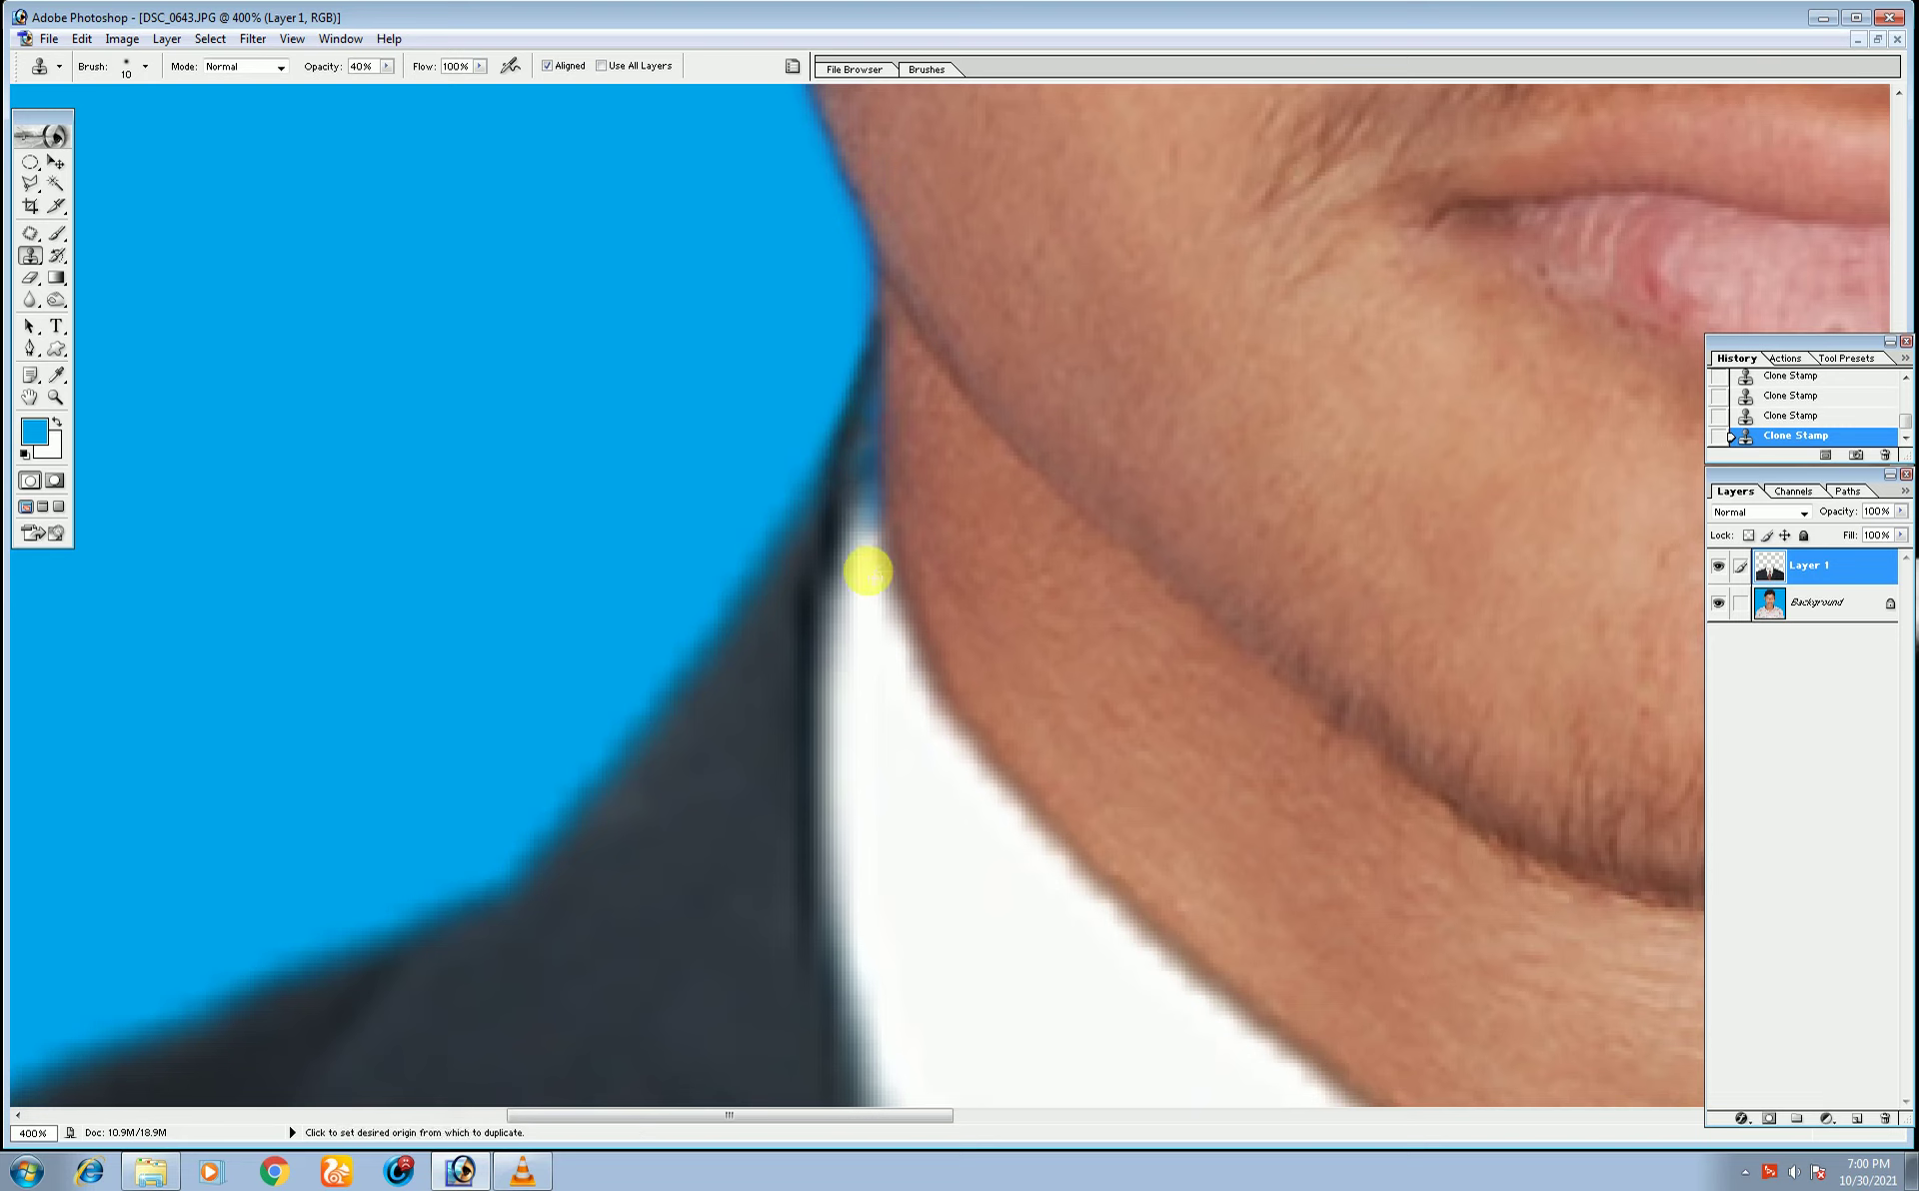
{"action": "left_click_drag", "start_coordinate": [865, 550], "coordinate": [867, 440]}
- Resample clone sources and touch up the lower neck edge by the collar
{"action": "left_click", "coordinate": [852, 514], "text": "alt"}
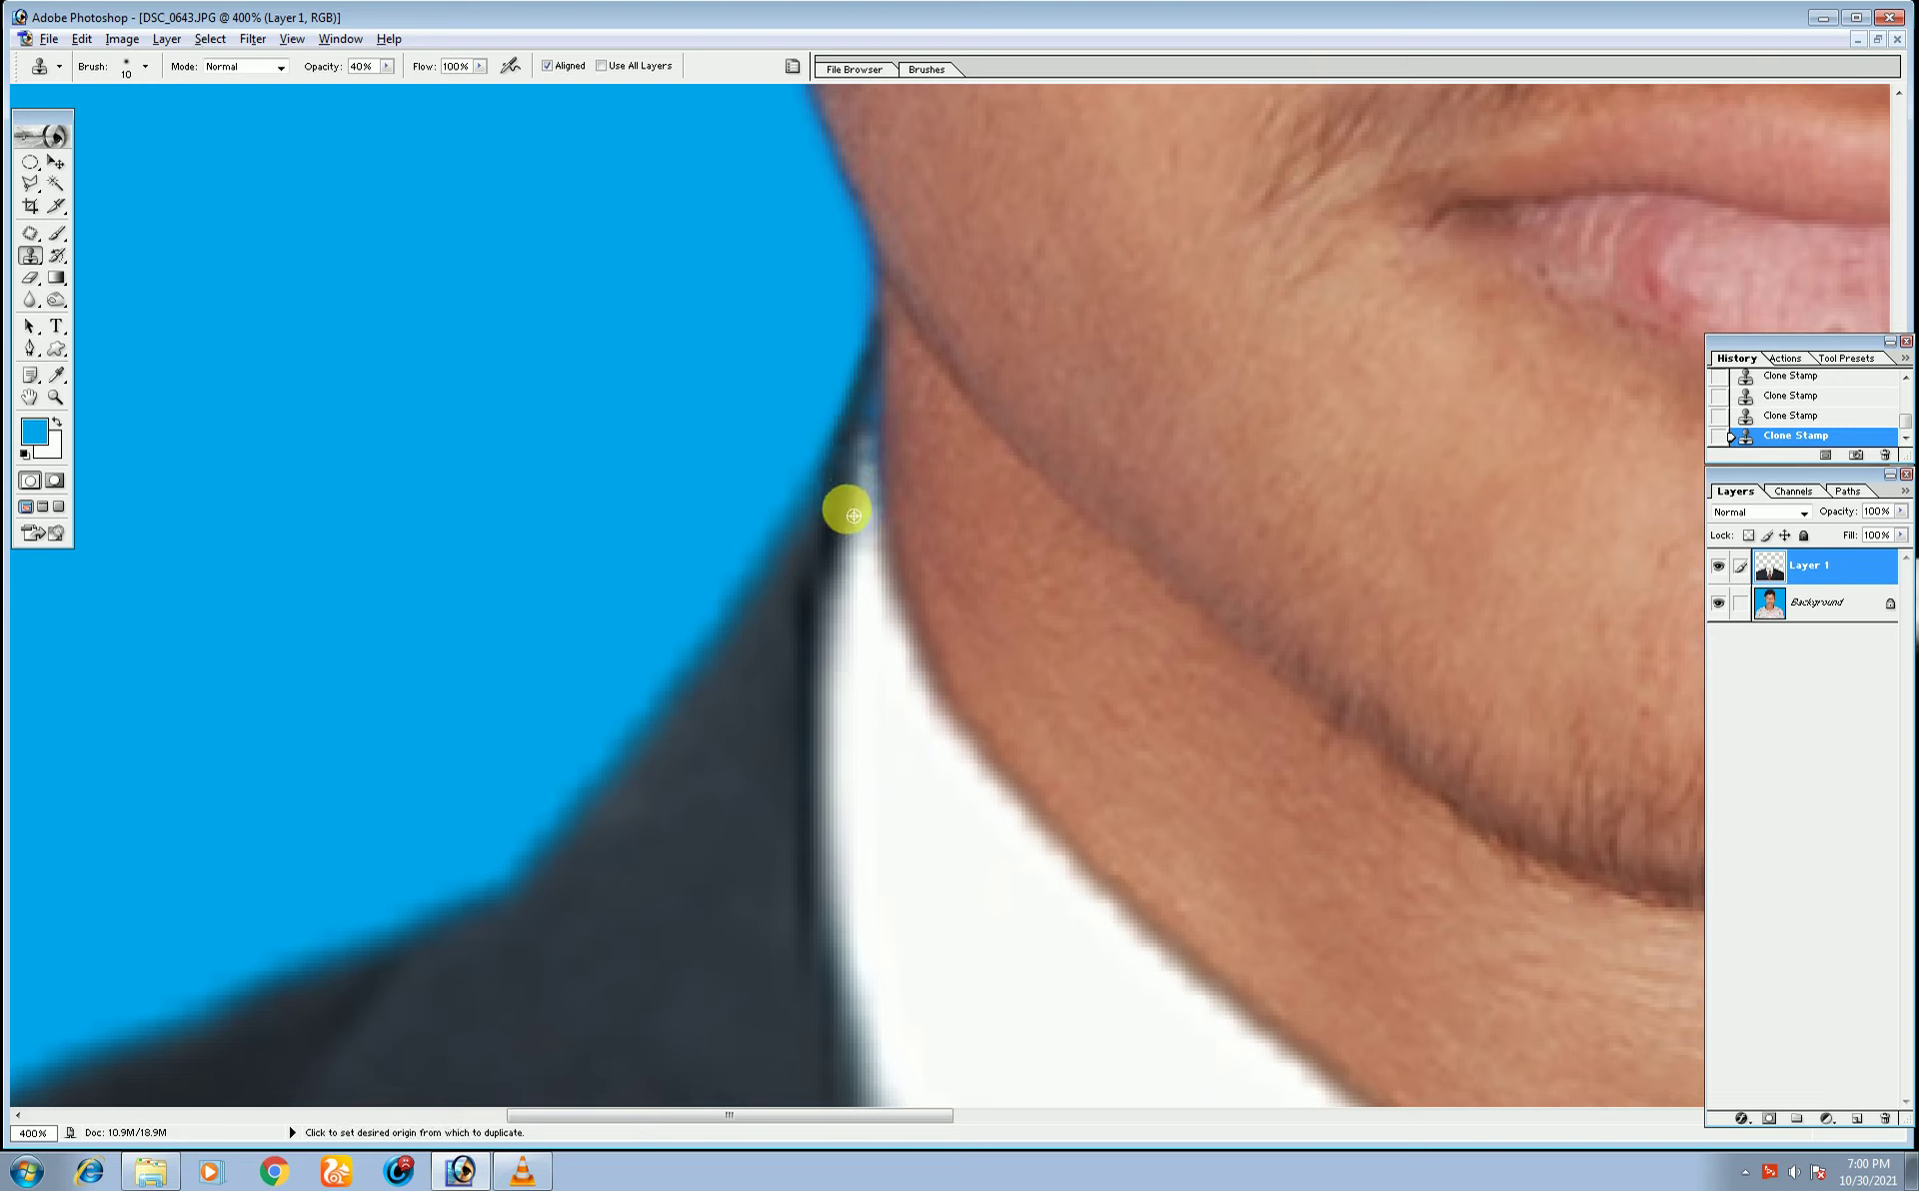
{"action": "left_click", "coordinate": [843, 480], "text": "alt"}
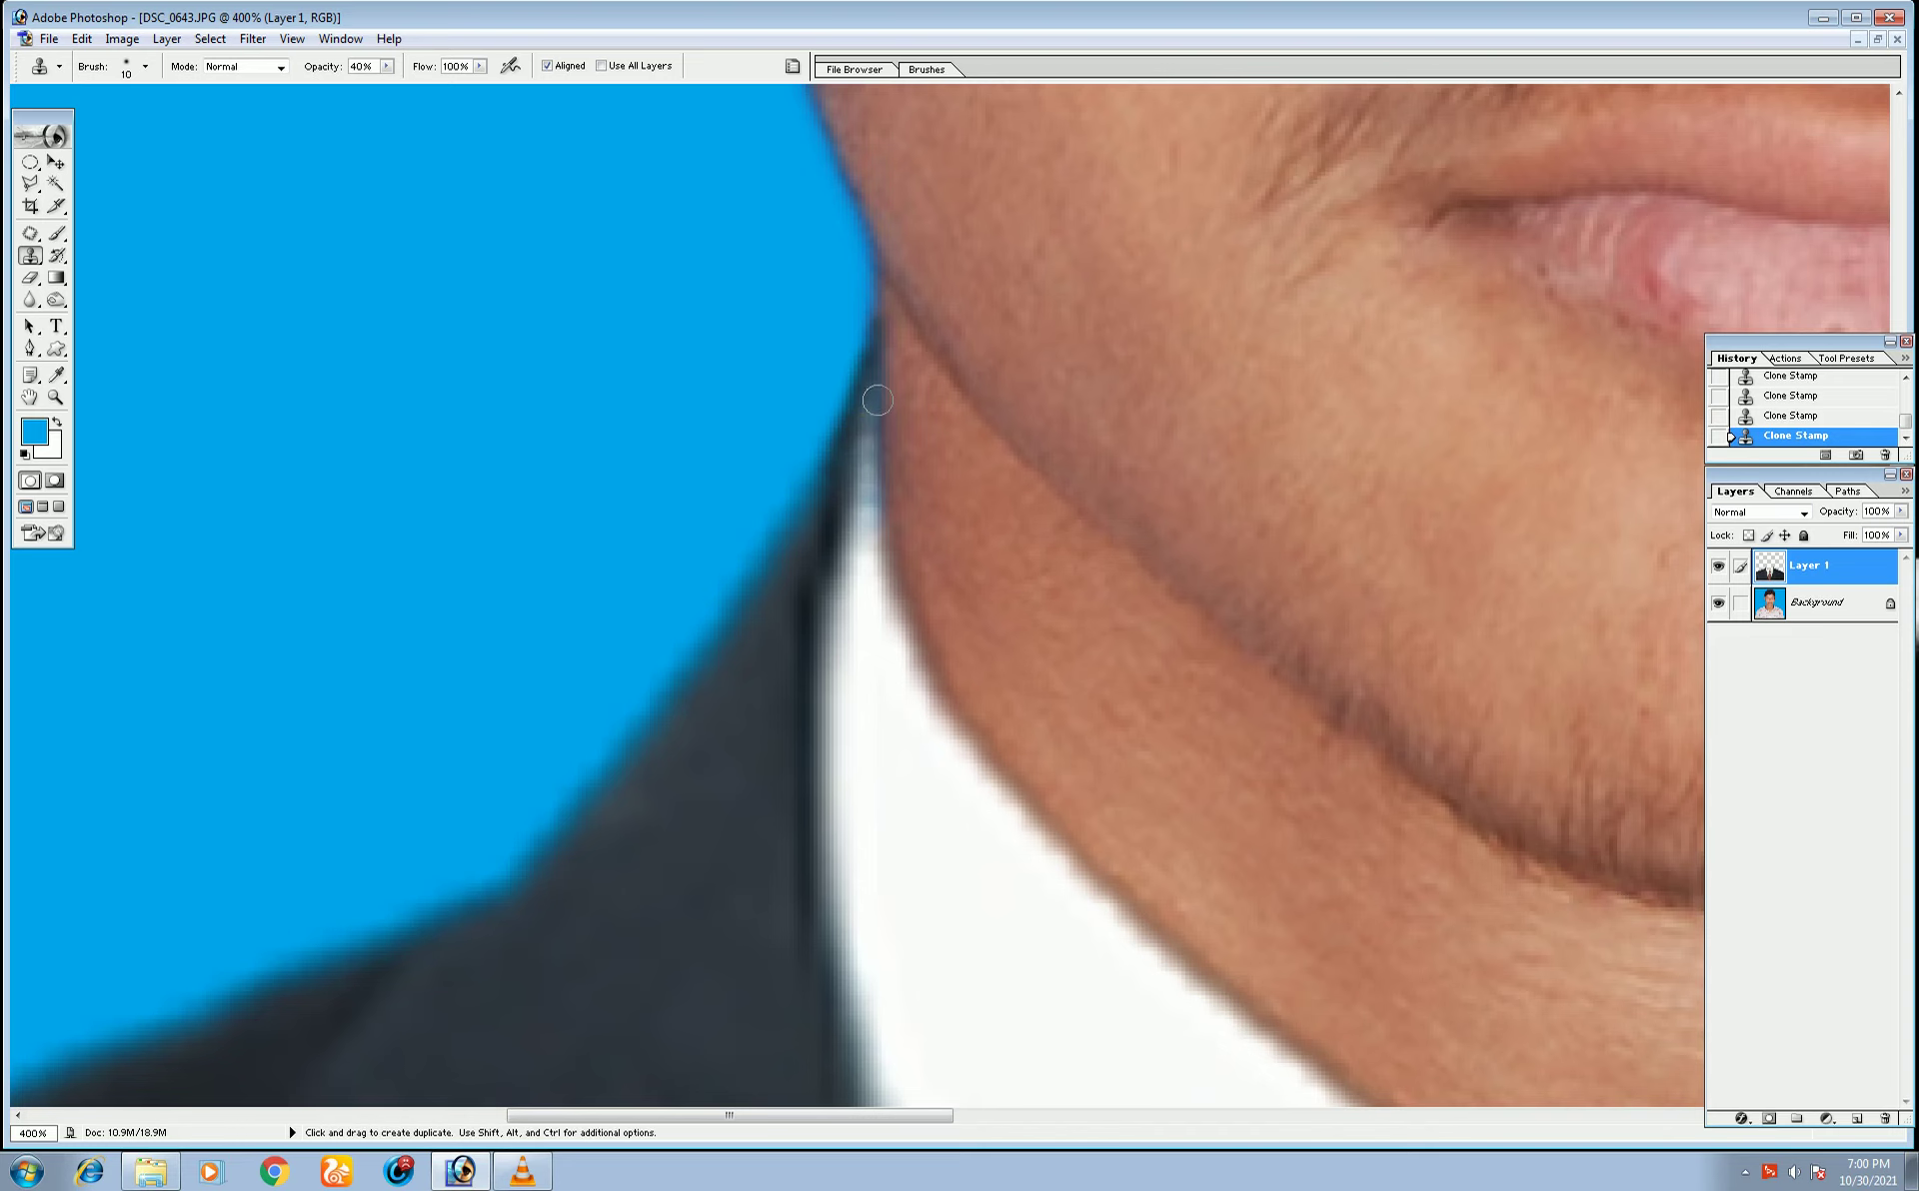
{"action": "left_click", "coordinate": [866, 488], "text": "alt"}
{"action": "left_click", "coordinate": [872, 338], "text": "alt"}
{"action": "left_click", "coordinate": [857, 399], "text": "alt"}
{"action": "left_click", "coordinate": [898, 462], "text": "alt"}
{"action": "left_click", "coordinate": [870, 527], "text": "alt"}
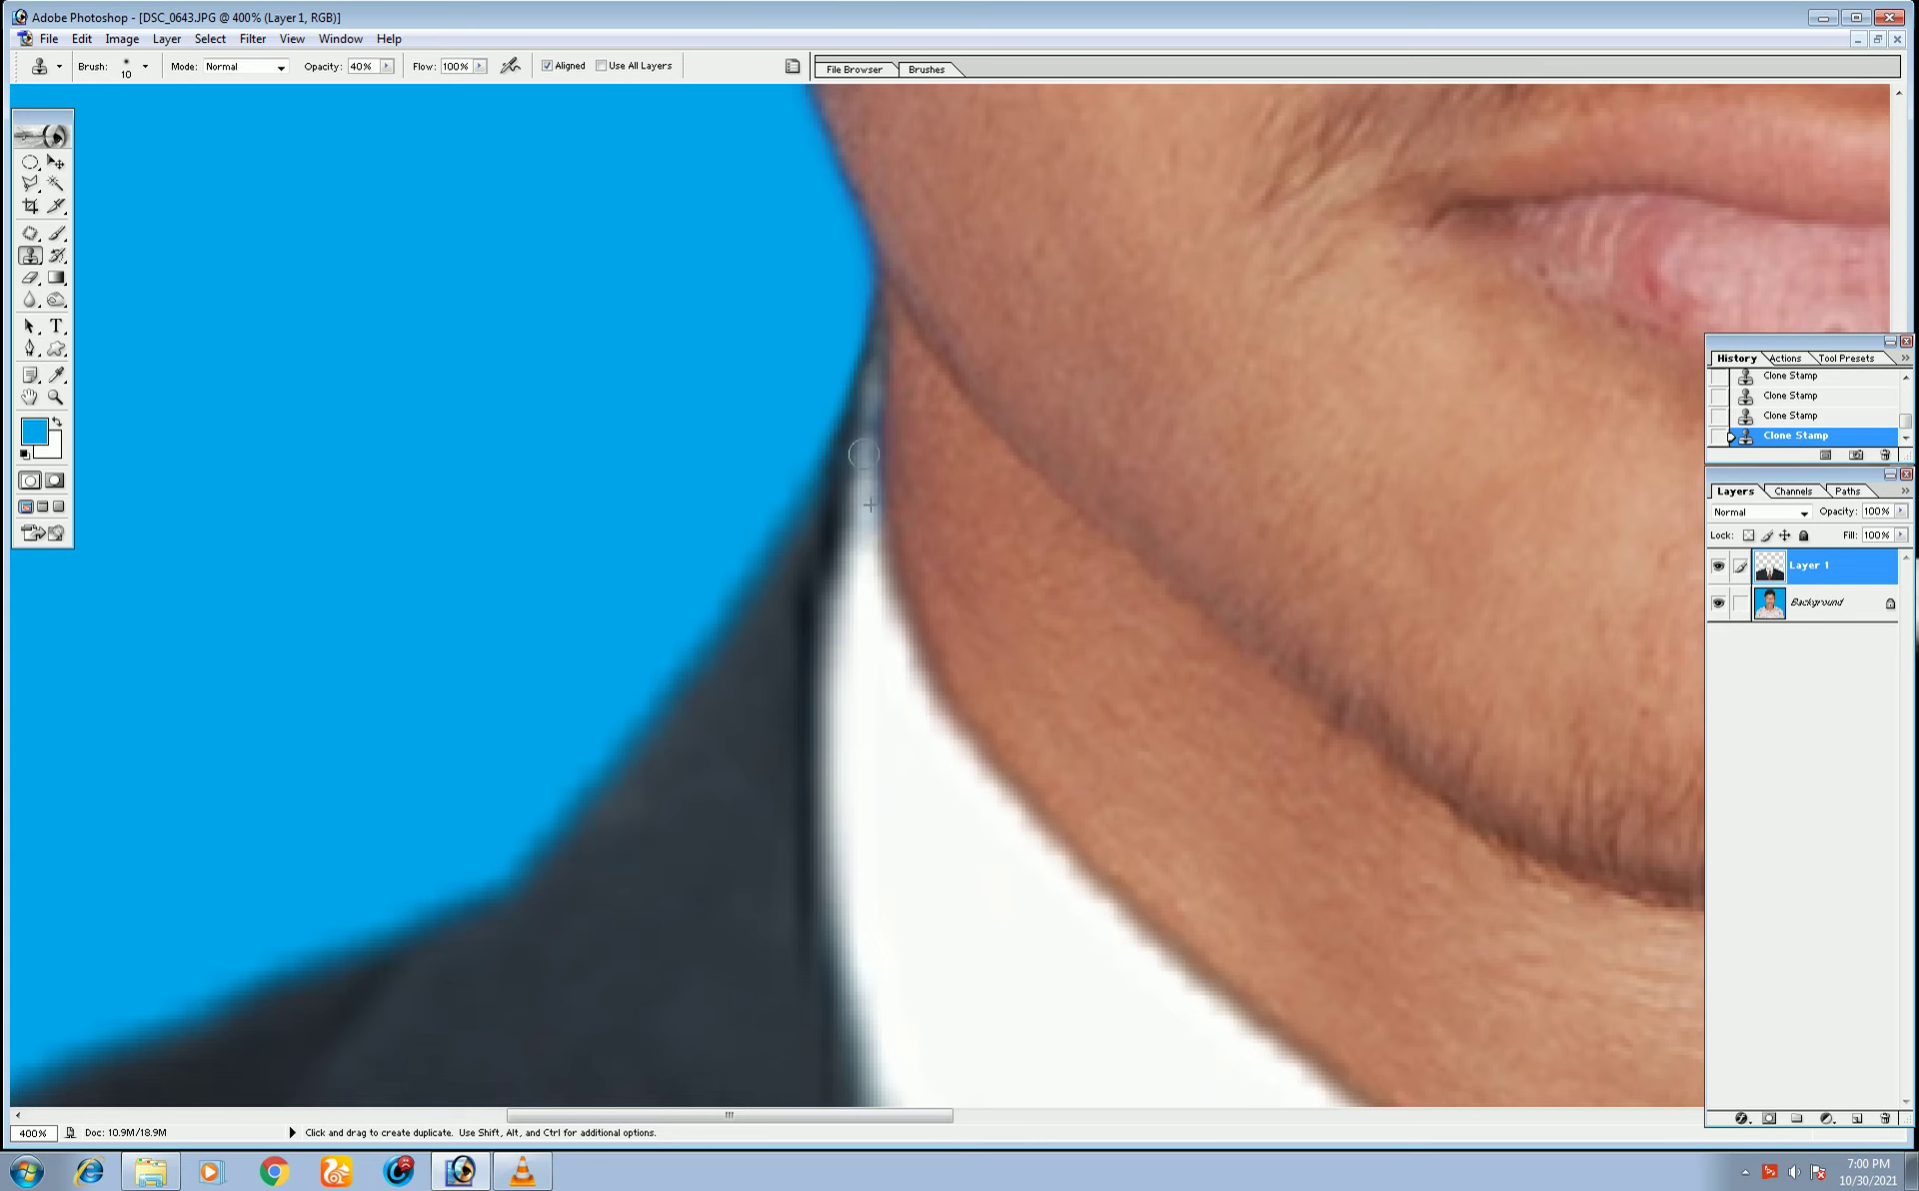
{"action": "left_click", "coordinate": [56, 298]}
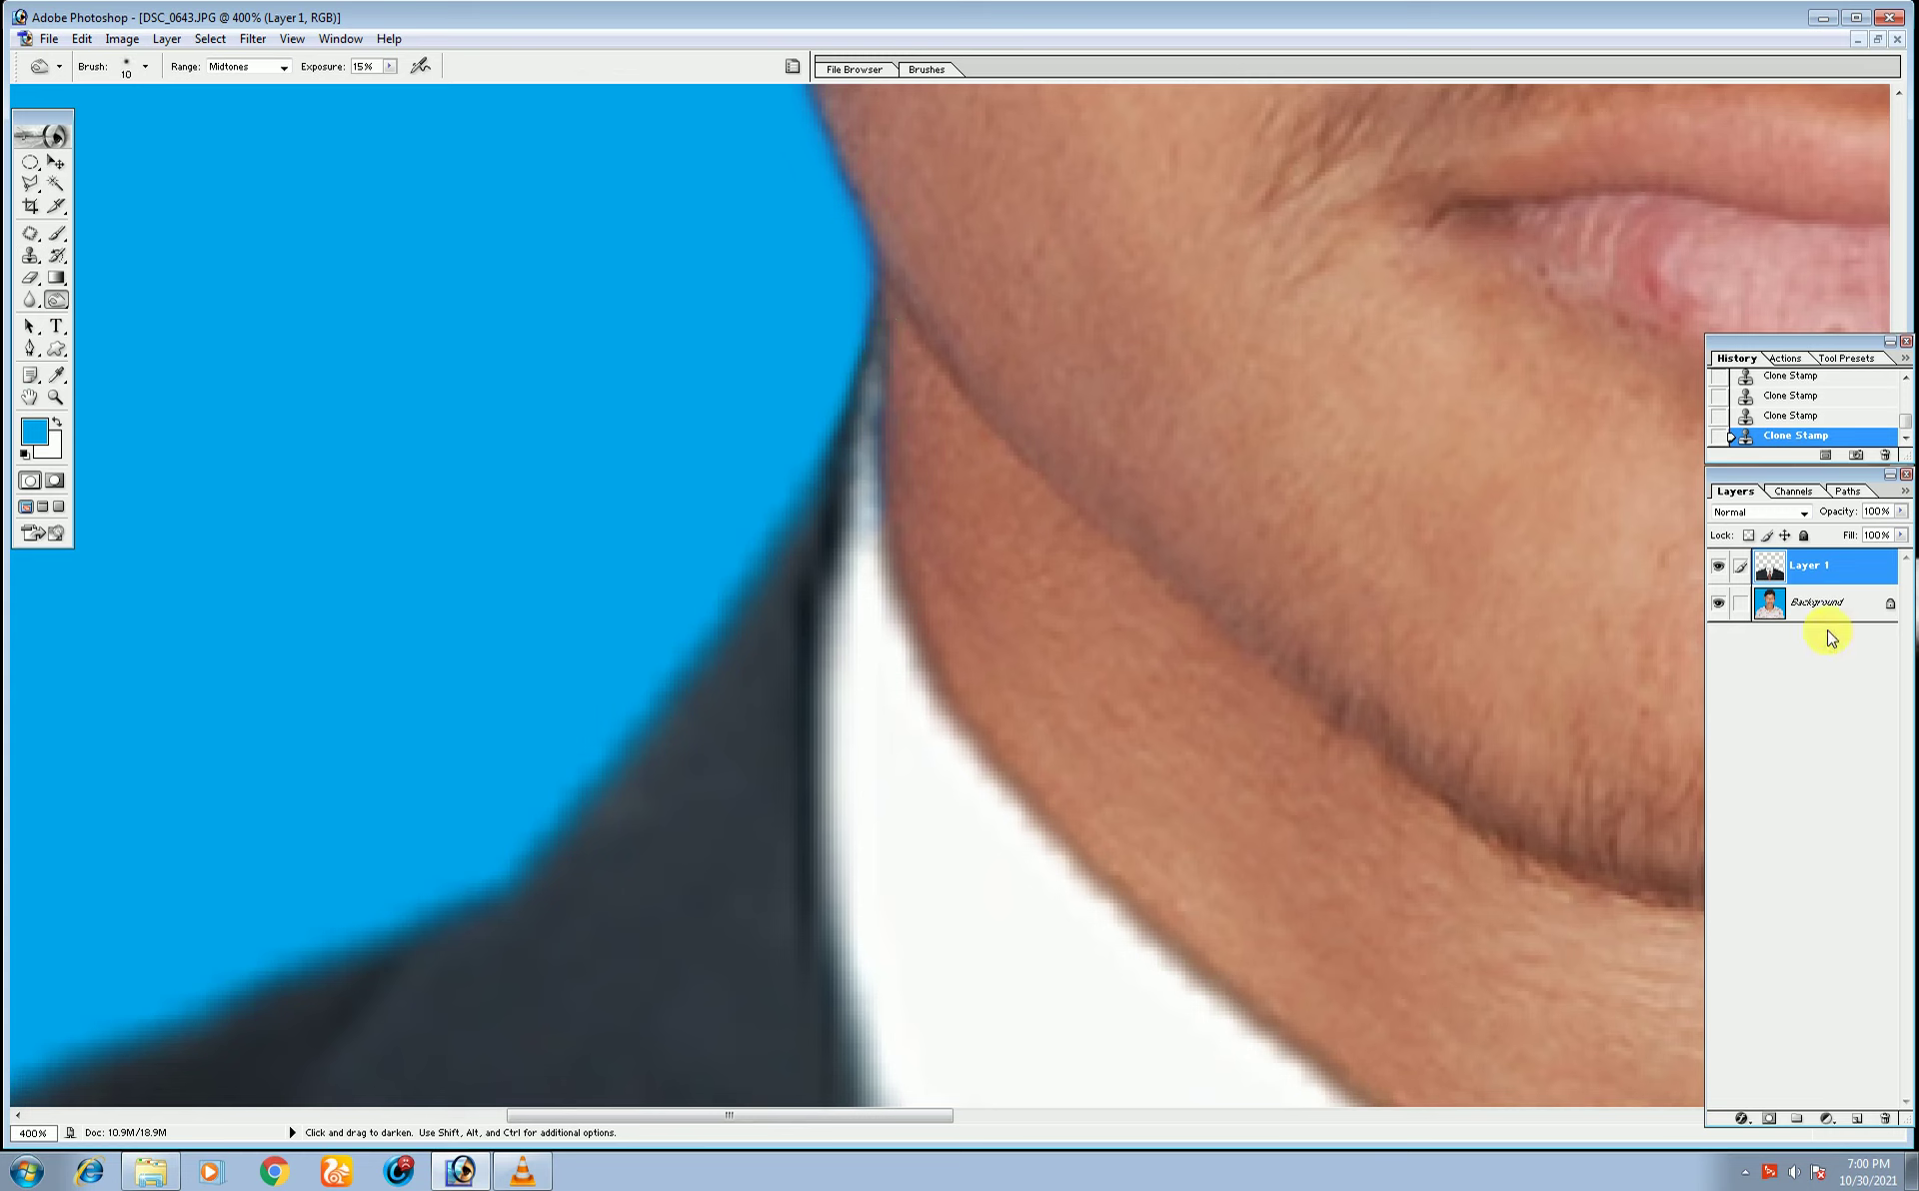
- Burn the jaw and neck edges on the Background layer at 15% exposure for shading
{"action": "left_click", "coordinate": [1789, 603]}
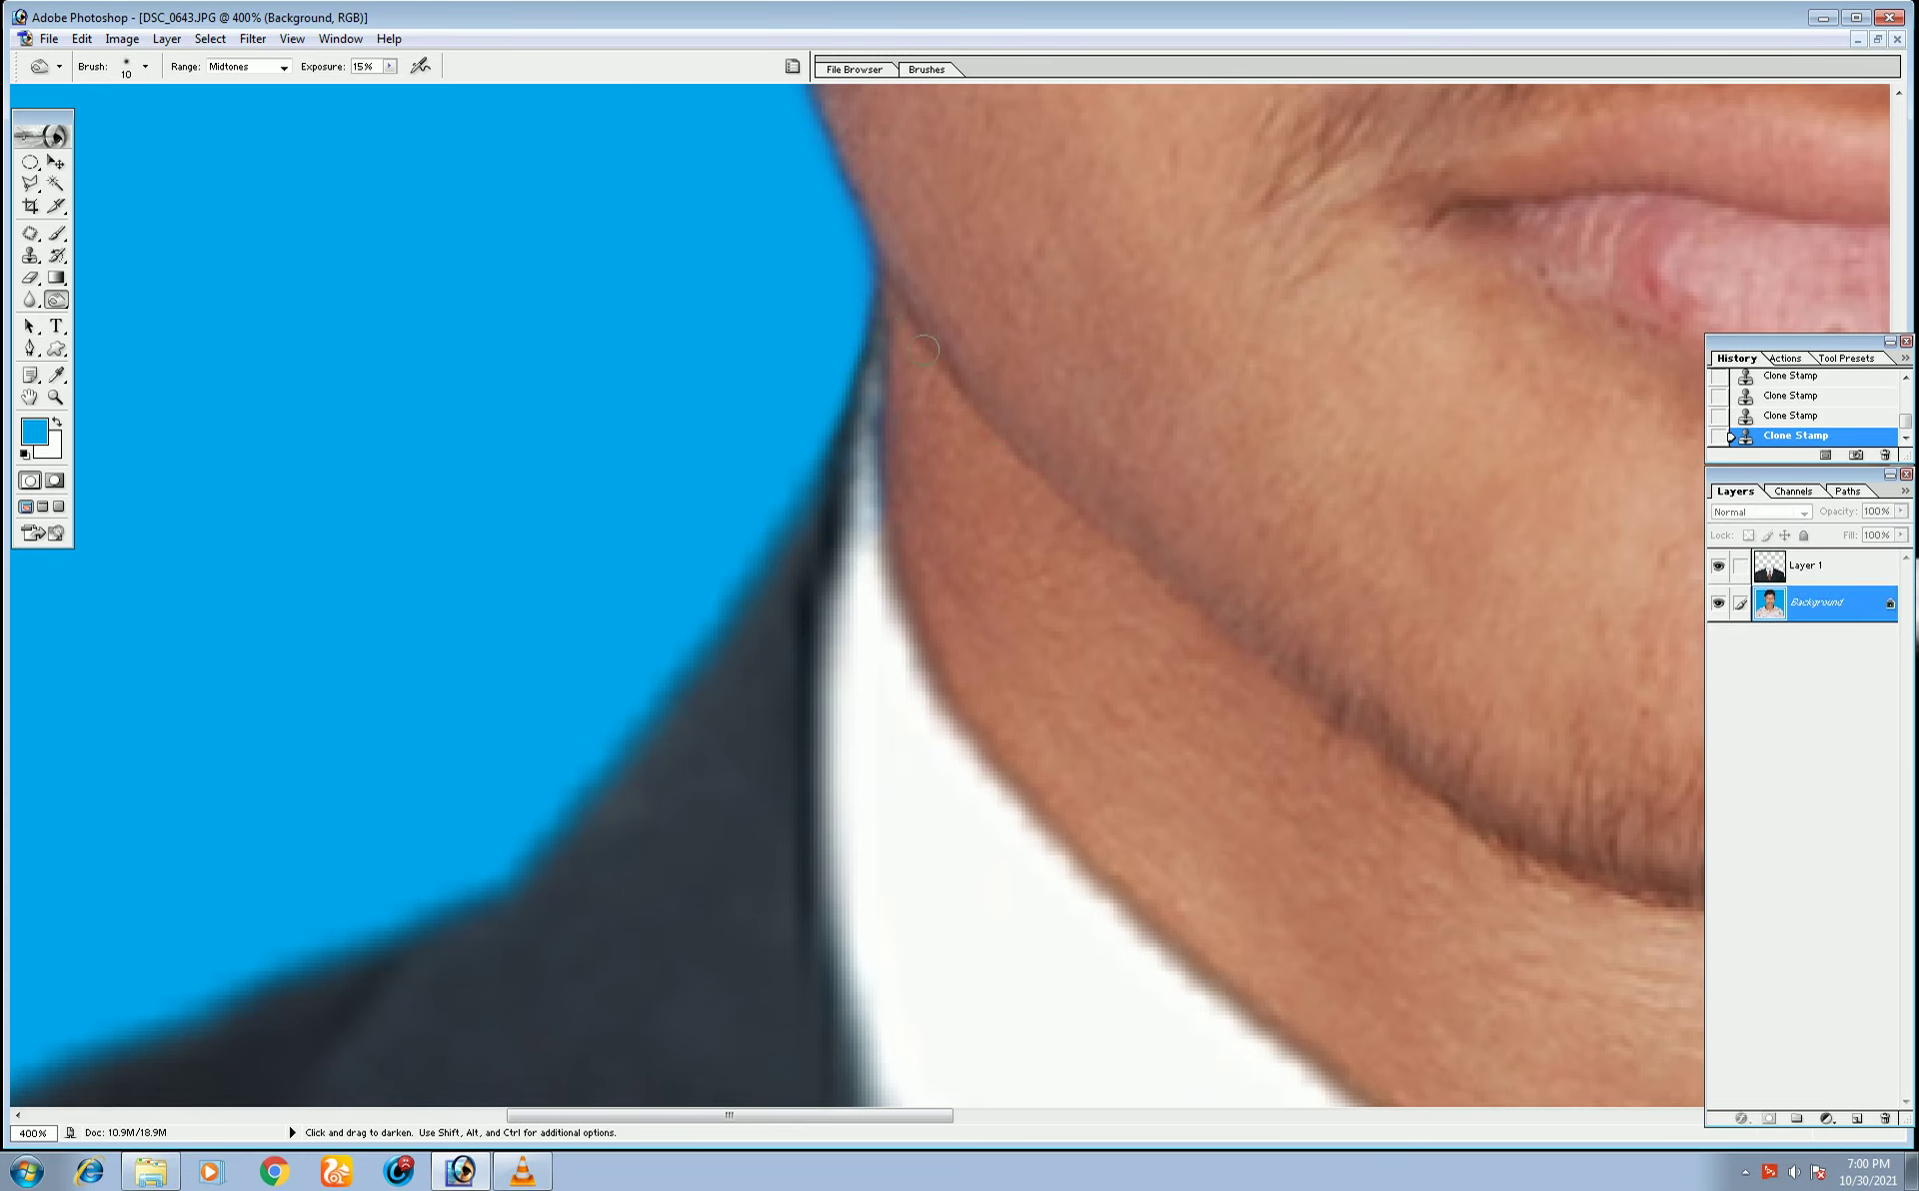
{"action": "left_click", "coordinate": [890, 309]}
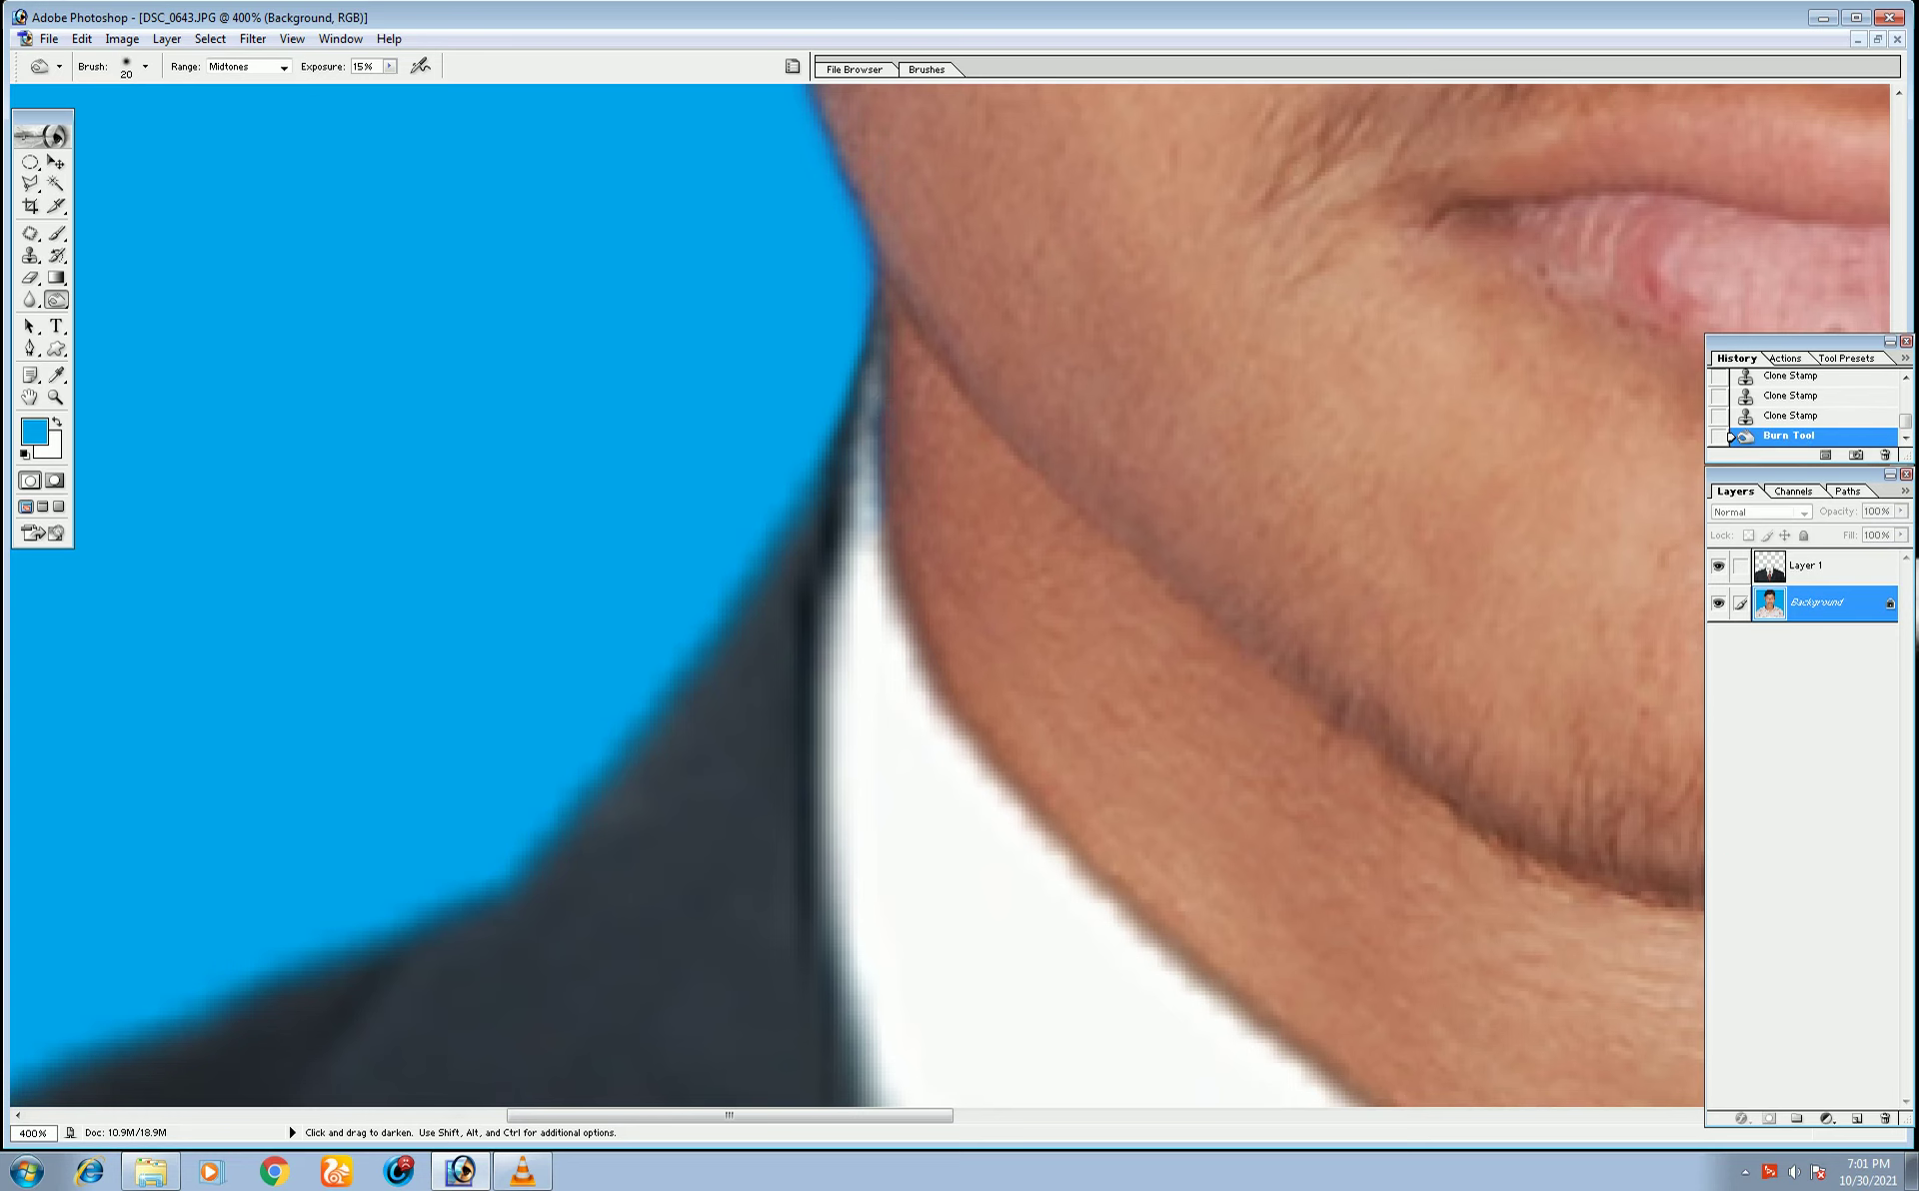
{"action": "mouse_move", "coordinate": [1176, 918]}
{"action": "left_mouse_down"}
{"action": "mouse_move", "coordinate": [1234, 1009]}
{"action": "mouse_move", "coordinate": [732, 431]}
{"action": "left_mouse_up"}
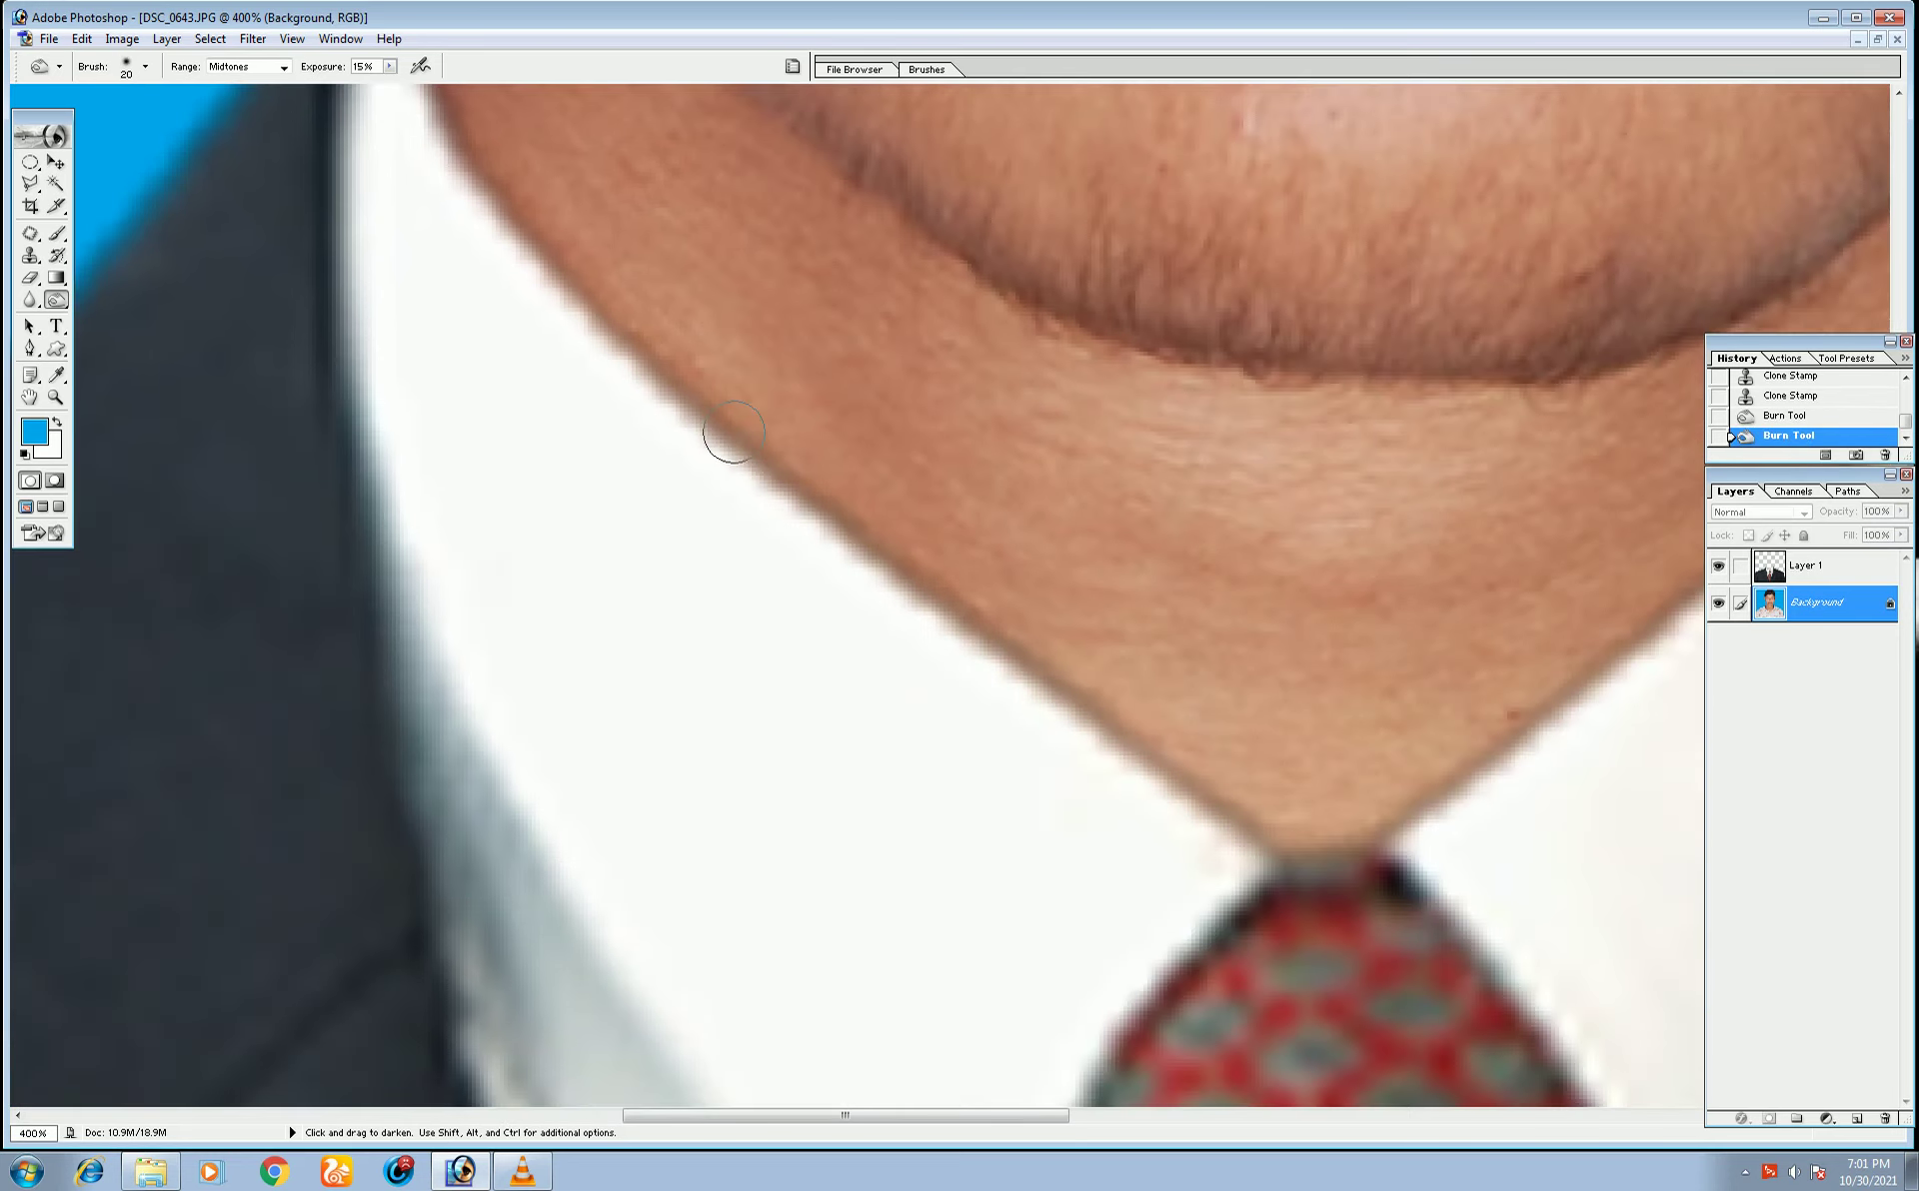
{"action": "mouse_move", "coordinate": [1062, 664]}
{"action": "left_mouse_down"}
{"action": "mouse_move", "coordinate": [1299, 814]}
{"action": "mouse_move", "coordinate": [1047, 714]}
{"action": "left_mouse_up"}
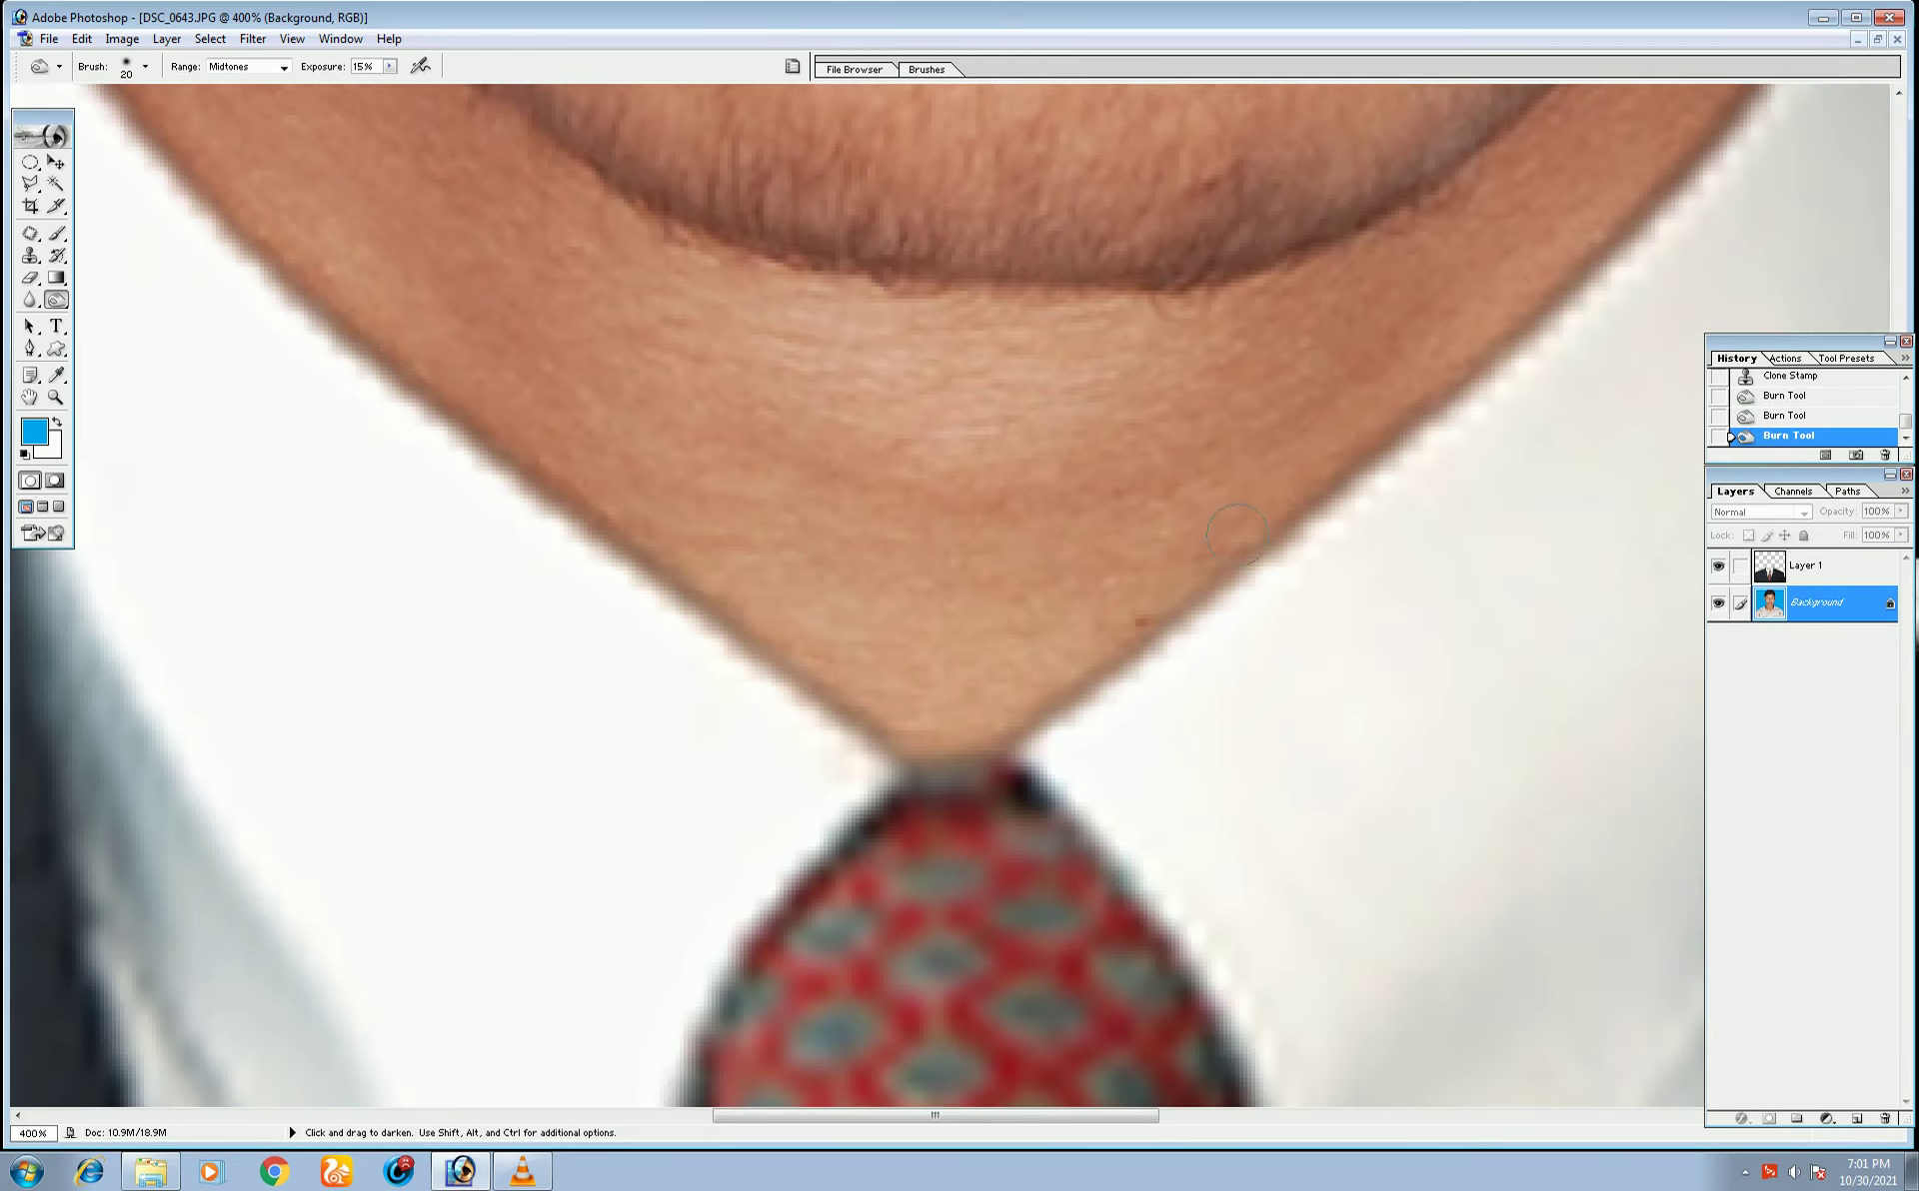
{"action": "left_click_drag", "start_coordinate": [1389, 439], "coordinate": [1123, 686]}
{"action": "left_click", "coordinate": [1131, 681]}
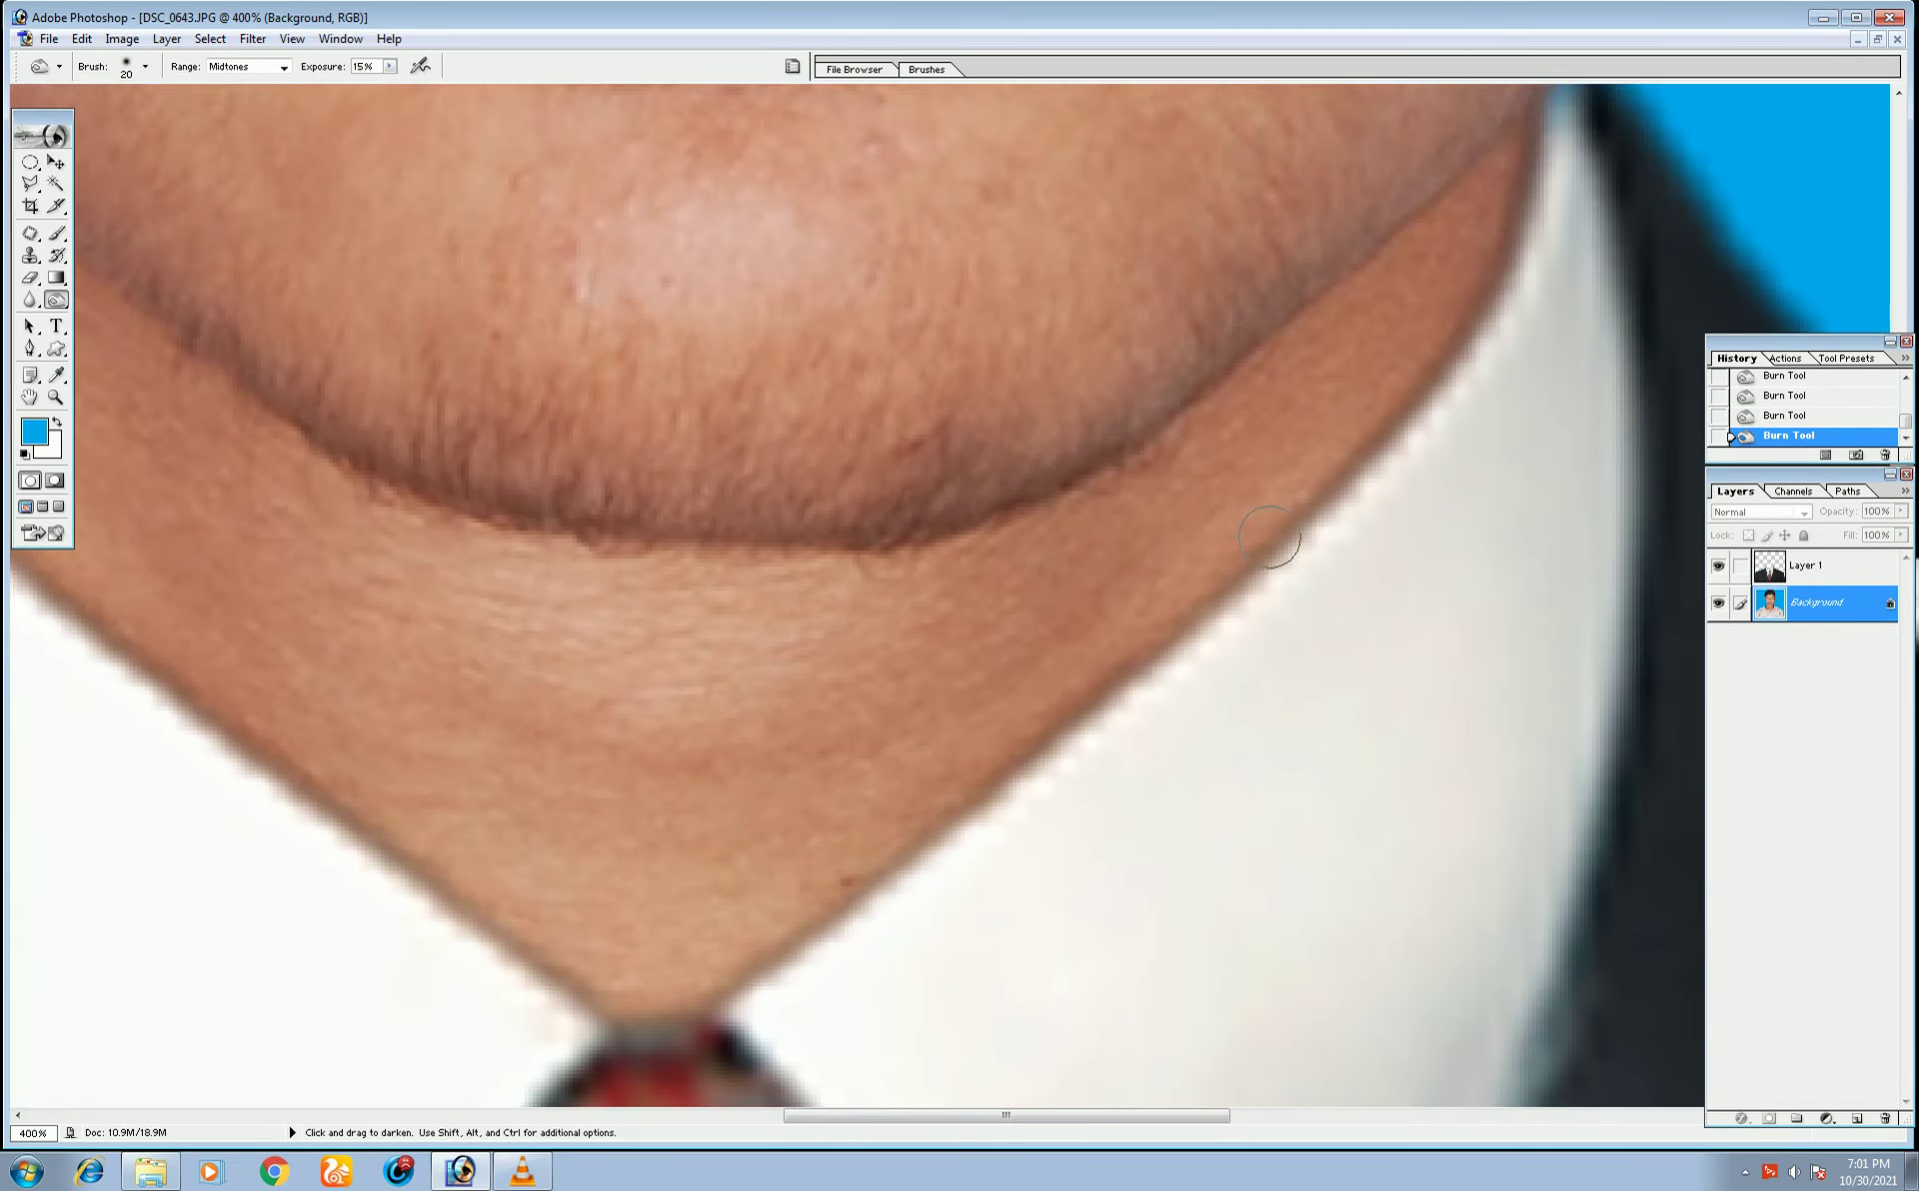
{"action": "left_click_drag", "start_coordinate": [1555, 193], "coordinate": [1376, 574]}
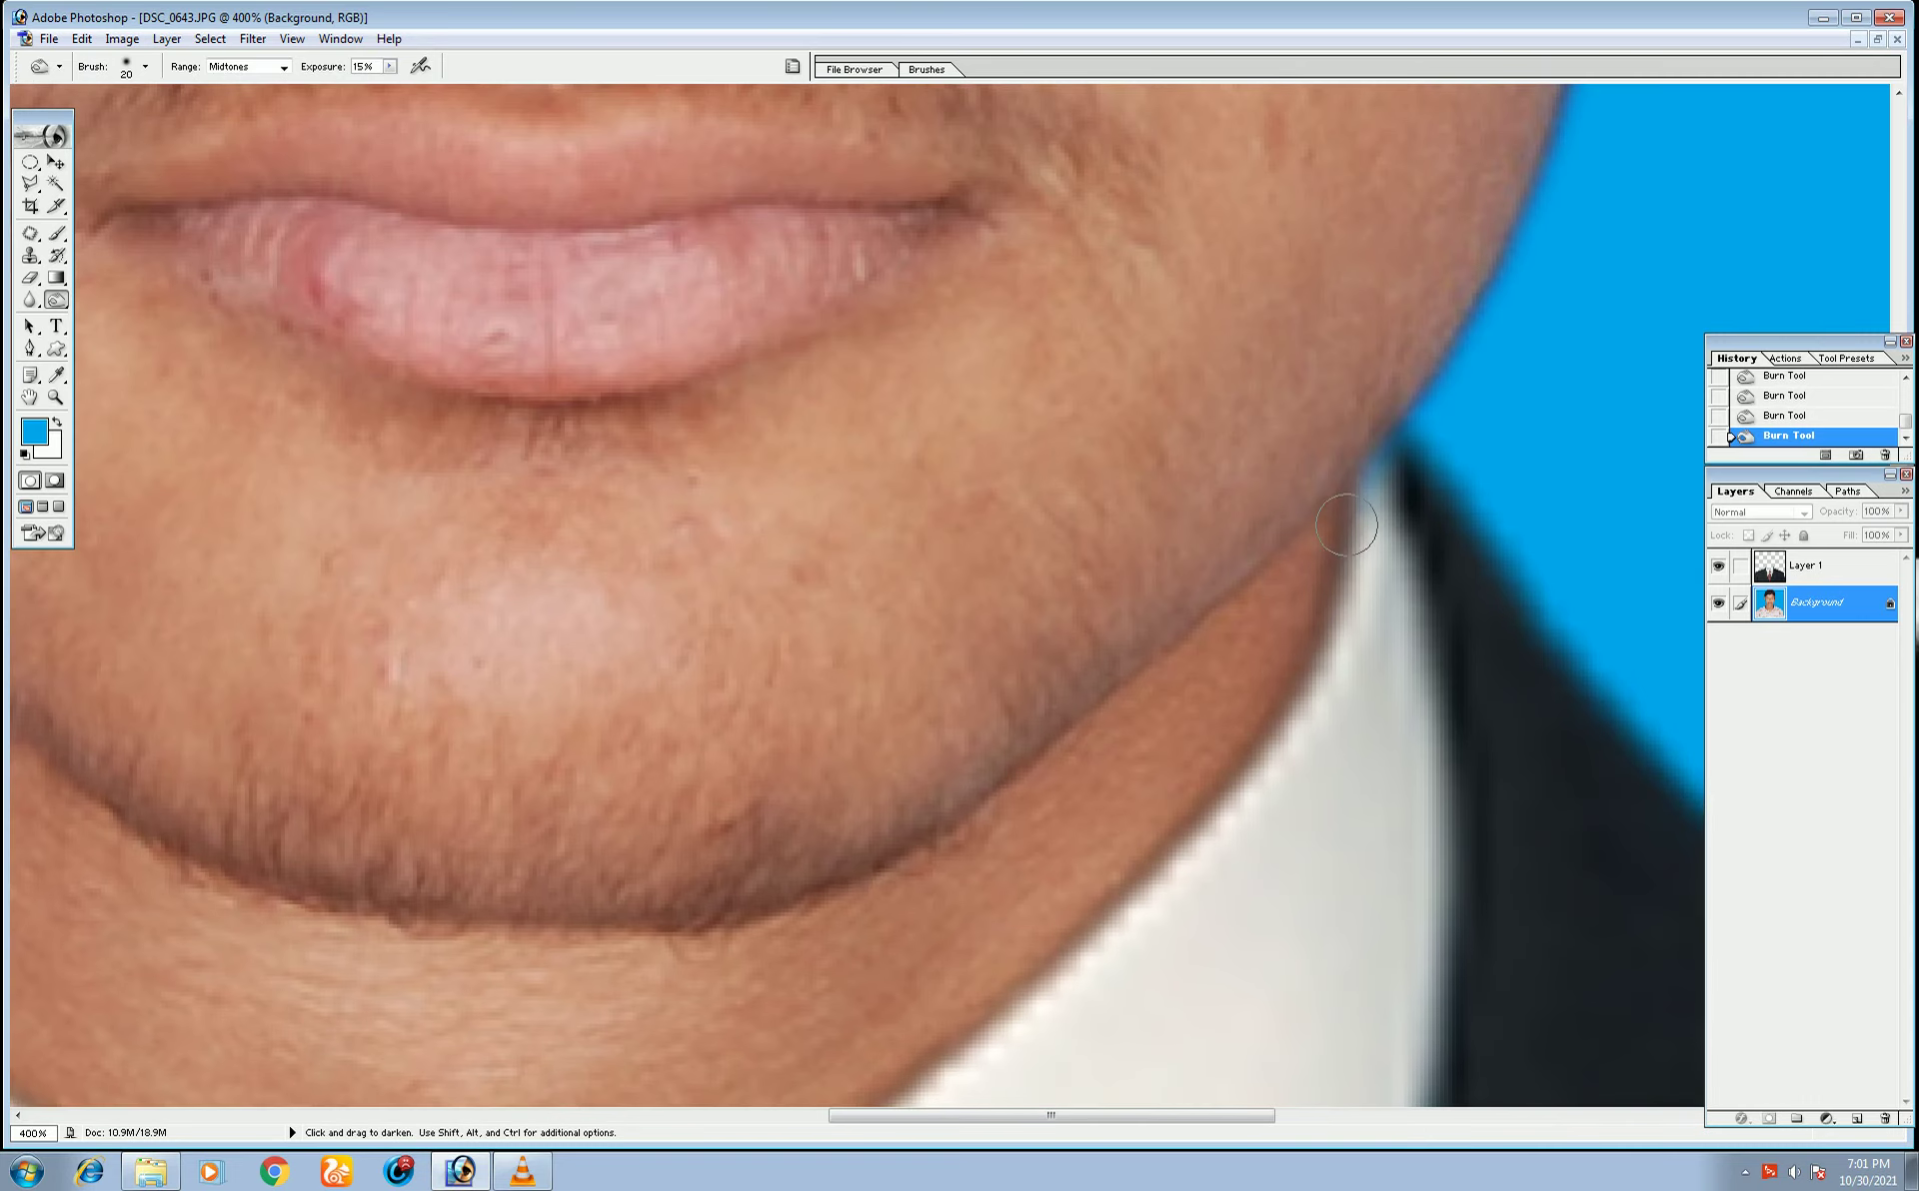
{"action": "left_click_drag", "start_coordinate": [1384, 431], "coordinate": [1401, 447]}
{"action": "key", "text": "ctrl+minus"}
{"action": "key", "text": "ctrl+minus"}
{"action": "key", "text": "ctrl+plus"}
{"action": "left_click_drag", "start_coordinate": [135, 665], "coordinate": [865, 769]}
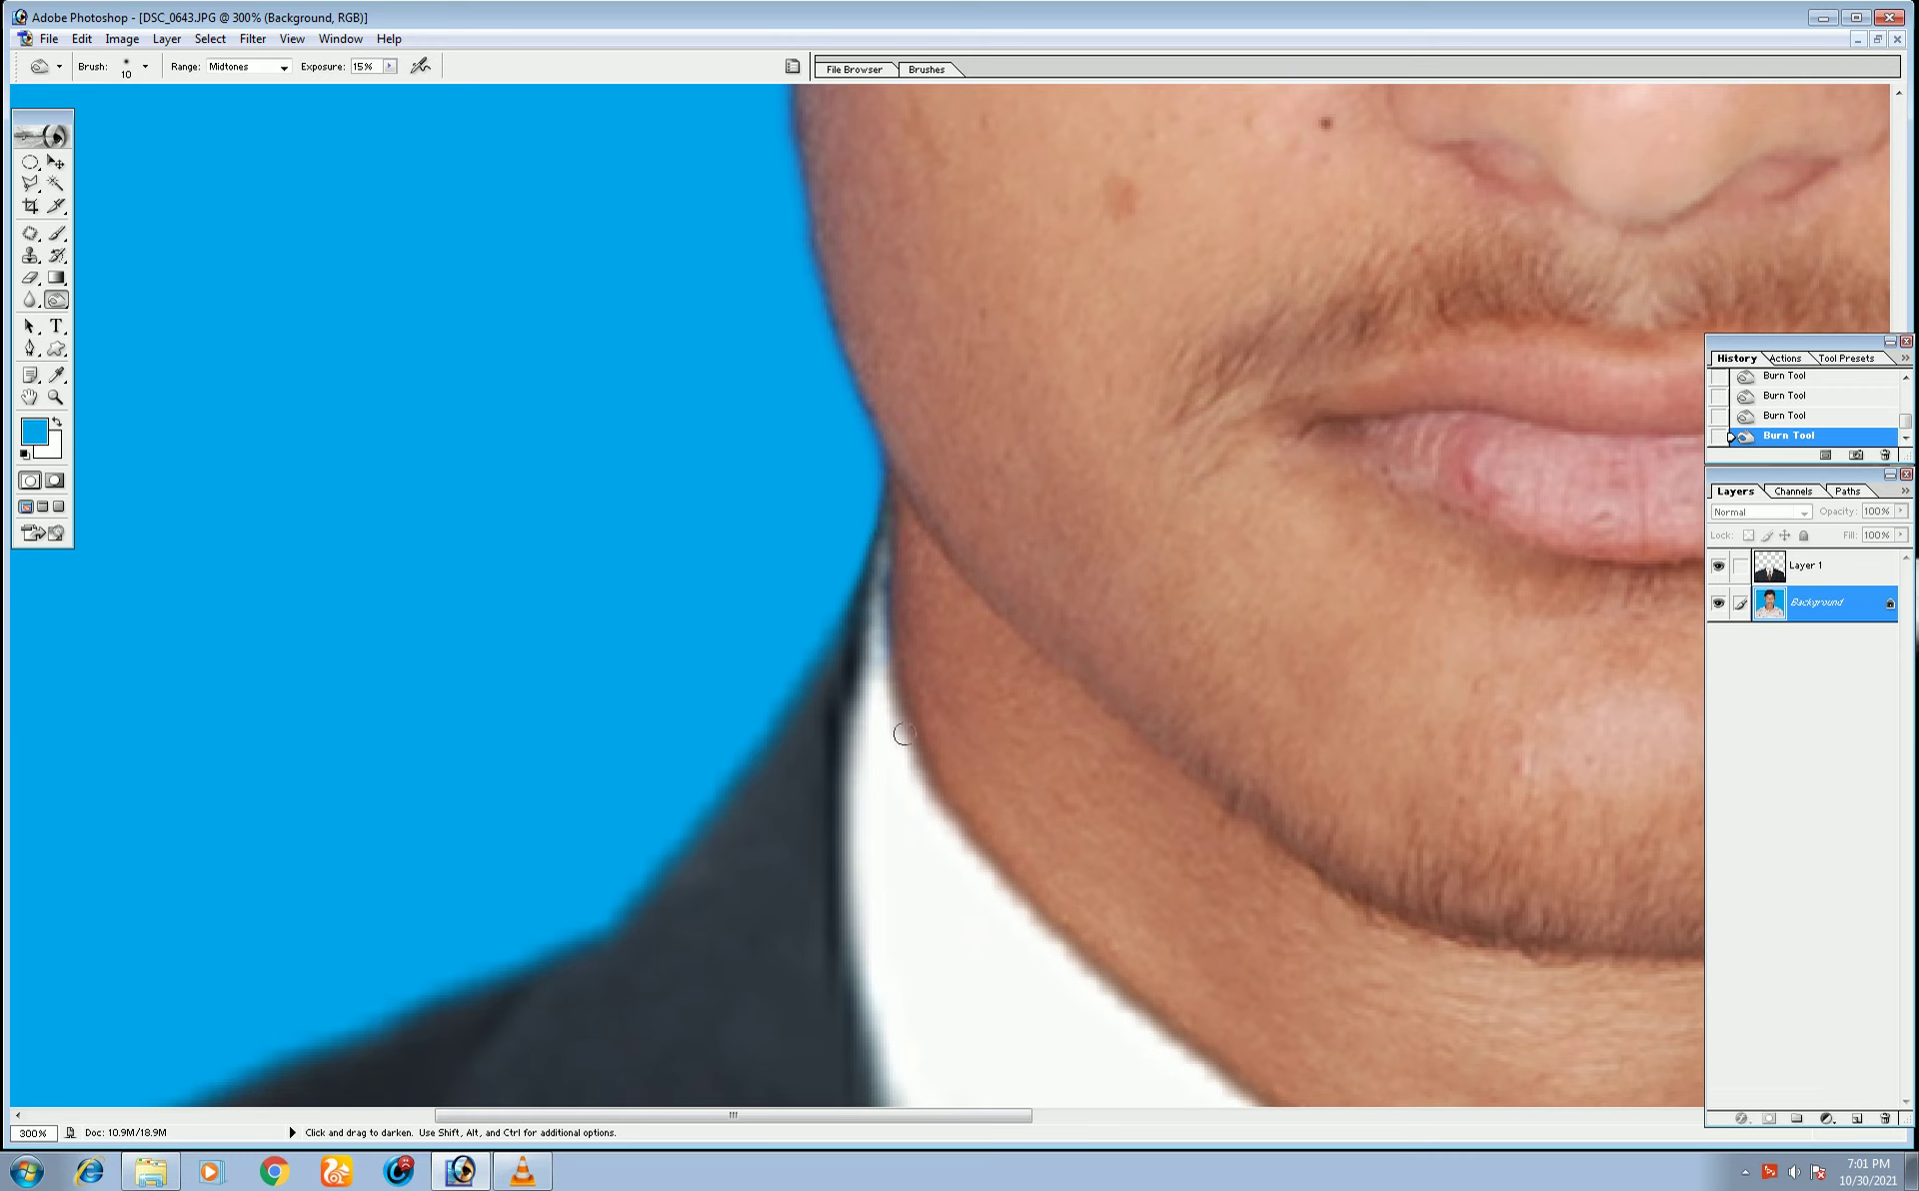
{"action": "left_click", "coordinate": [30, 255]}
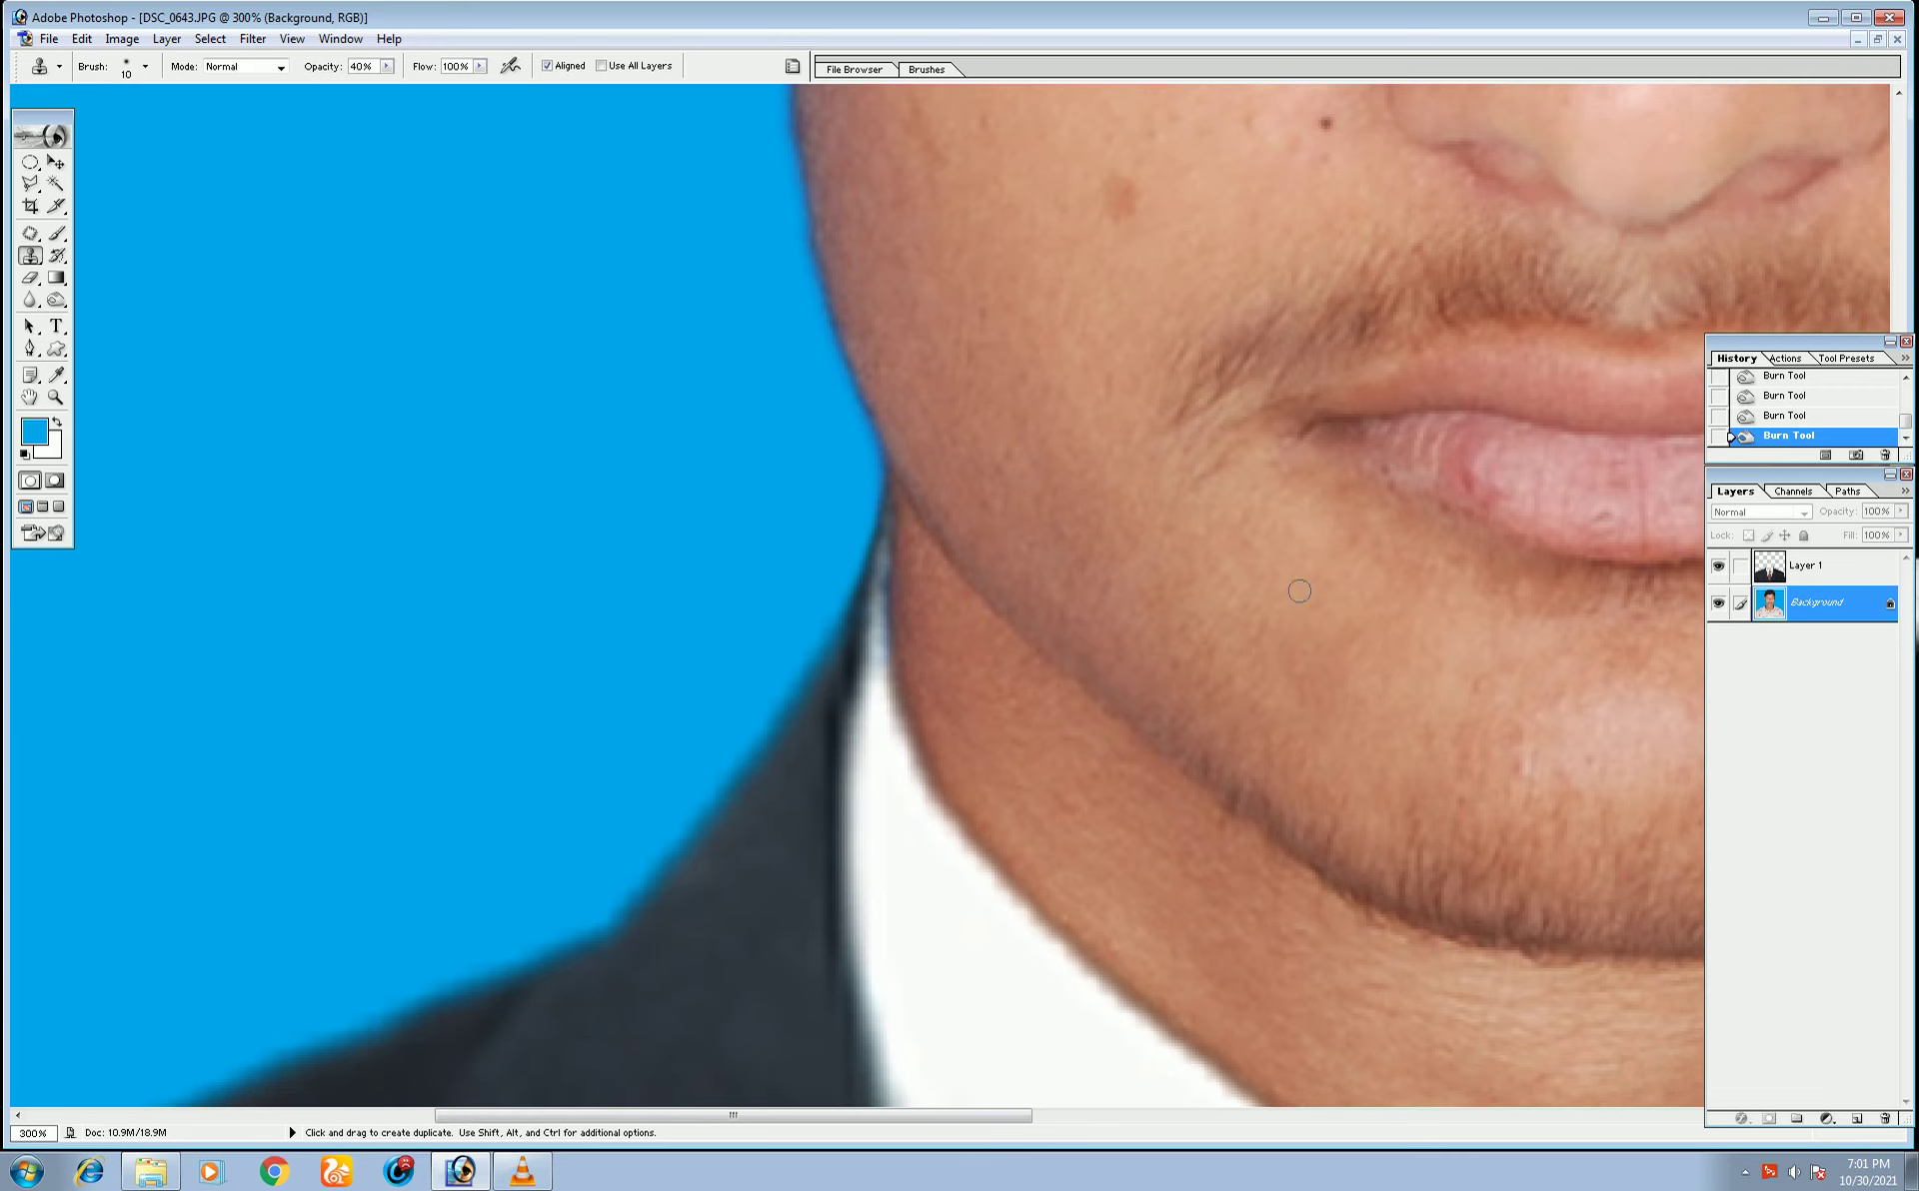
- Enlarge the Clone Stamp brush to 20 and clone skin over the neck edge
{"action": "key", "text": "bracketright"}
{"action": "left_click", "coordinate": [912, 630], "text": "alt"}
{"action": "left_click", "coordinate": [896, 590]}
{"action": "left_click", "coordinate": [898, 605]}
{"action": "left_click", "coordinate": [897, 555]}
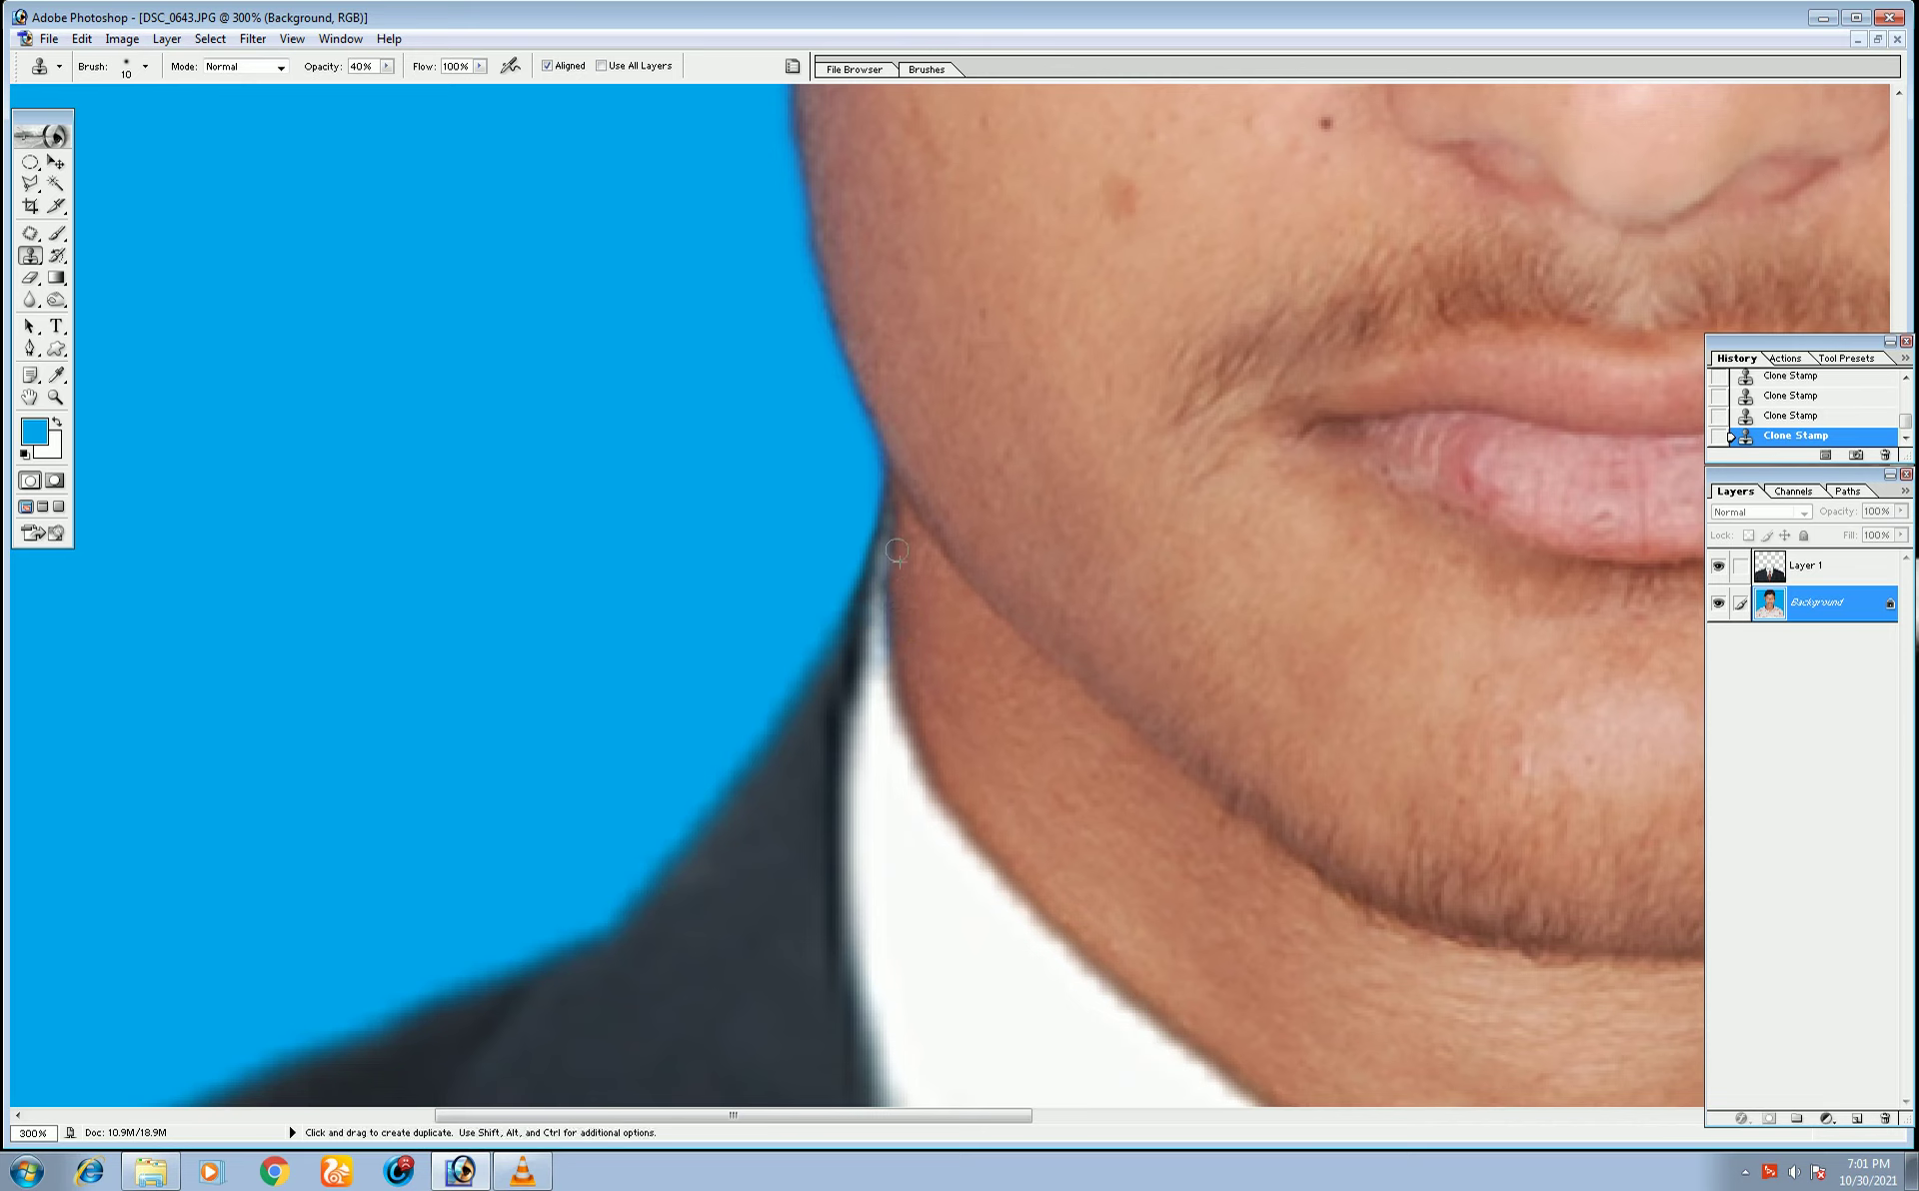
{"action": "left_click", "coordinate": [901, 534], "text": "alt"}
{"action": "left_click", "coordinate": [906, 601], "text": "alt"}
{"action": "left_click", "coordinate": [913, 685], "text": "alt"}
- Stamp cloned skin along the right jaw edge
{"action": "mouse_move", "coordinate": [1080, 763]}
{"action": "left_mouse_down"}
{"action": "mouse_move", "coordinate": [860, 684]}
{"action": "mouse_move", "coordinate": [1057, 755]}
{"action": "mouse_move", "coordinate": [1371, 717]}
{"action": "left_mouse_up"}
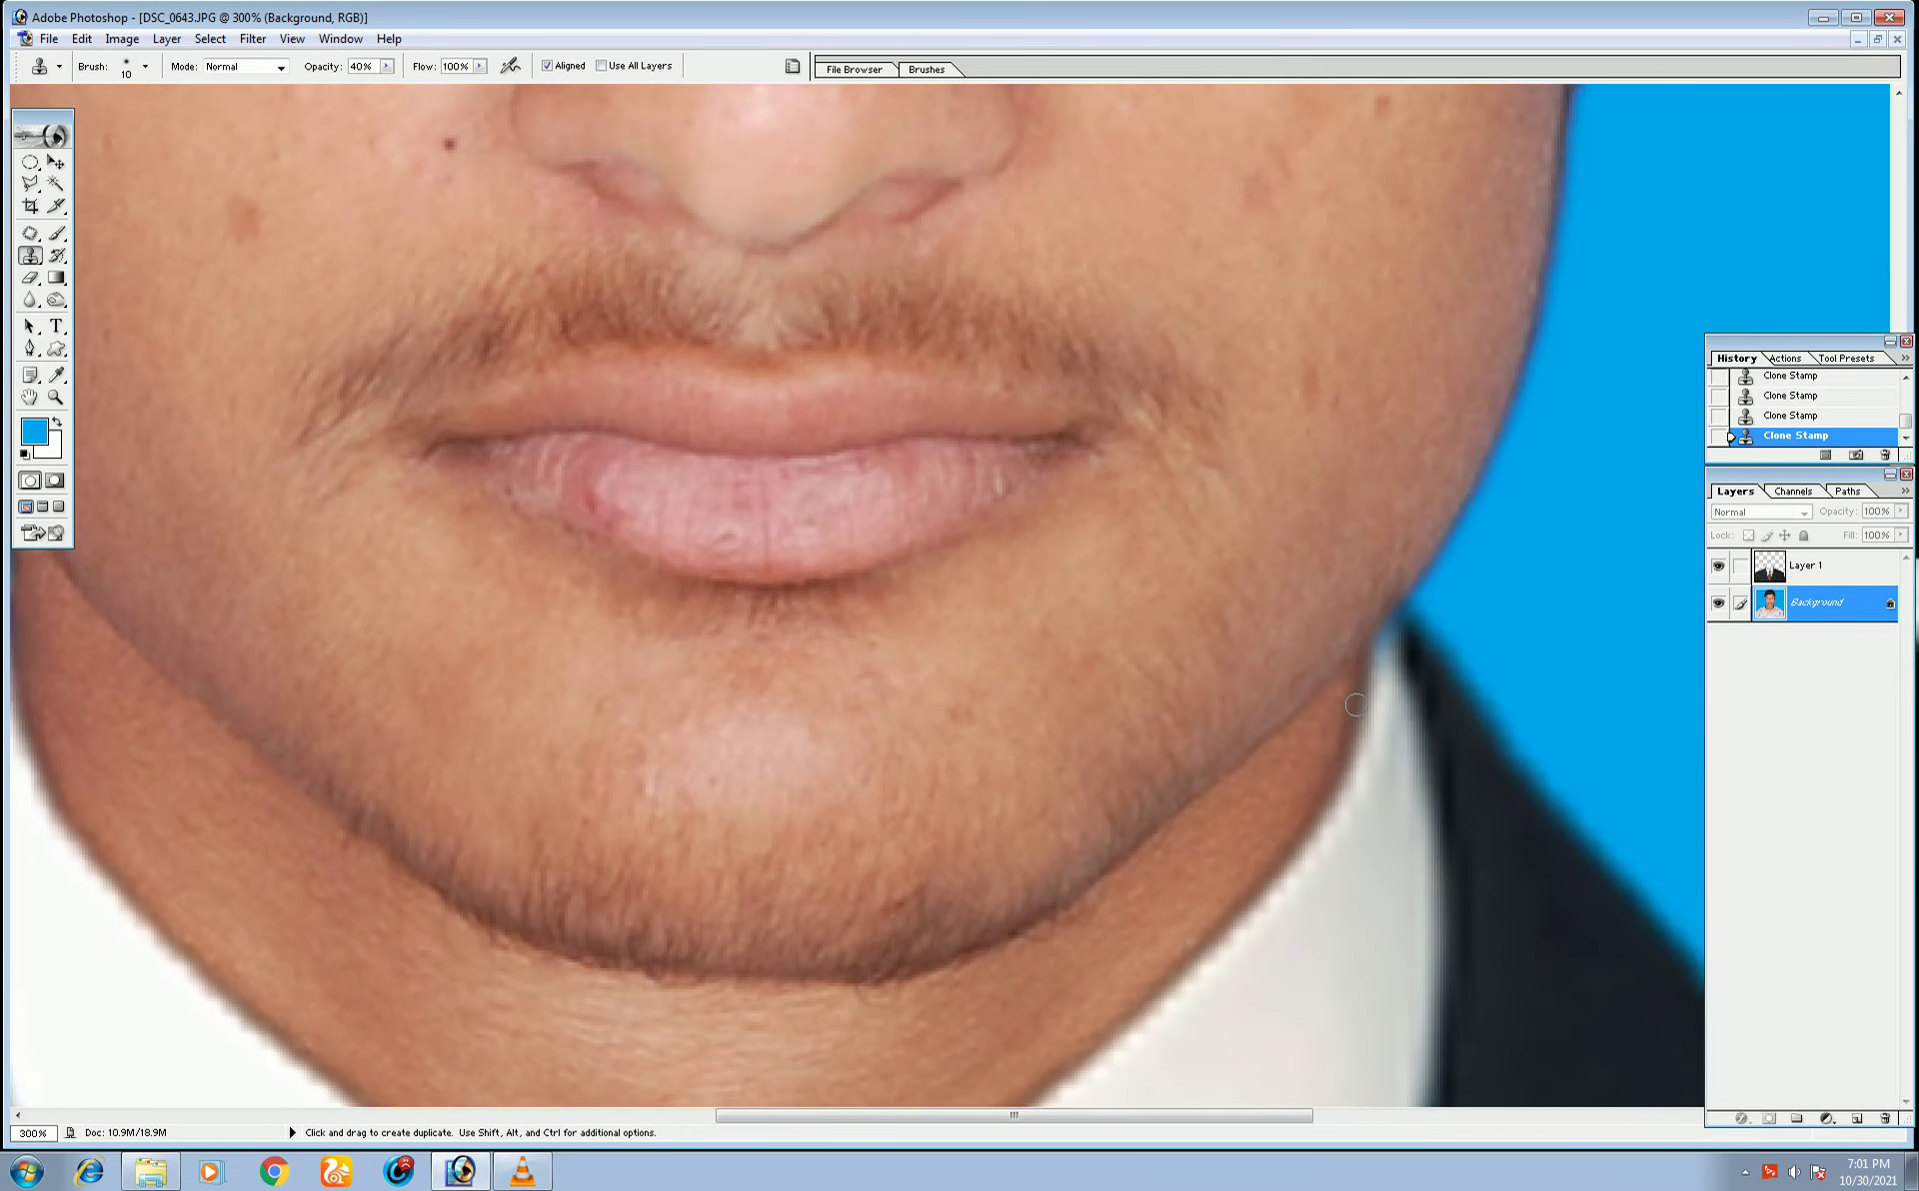
{"action": "left_click", "coordinate": [1350, 688]}
{"action": "left_click", "coordinate": [1379, 578]}
{"action": "left_click", "coordinate": [1384, 677]}
{"action": "left_click", "coordinate": [1767, 604]}
- On Layer 1, clone skin where the jaw meets the collar
{"action": "left_click", "coordinate": [1799, 566]}
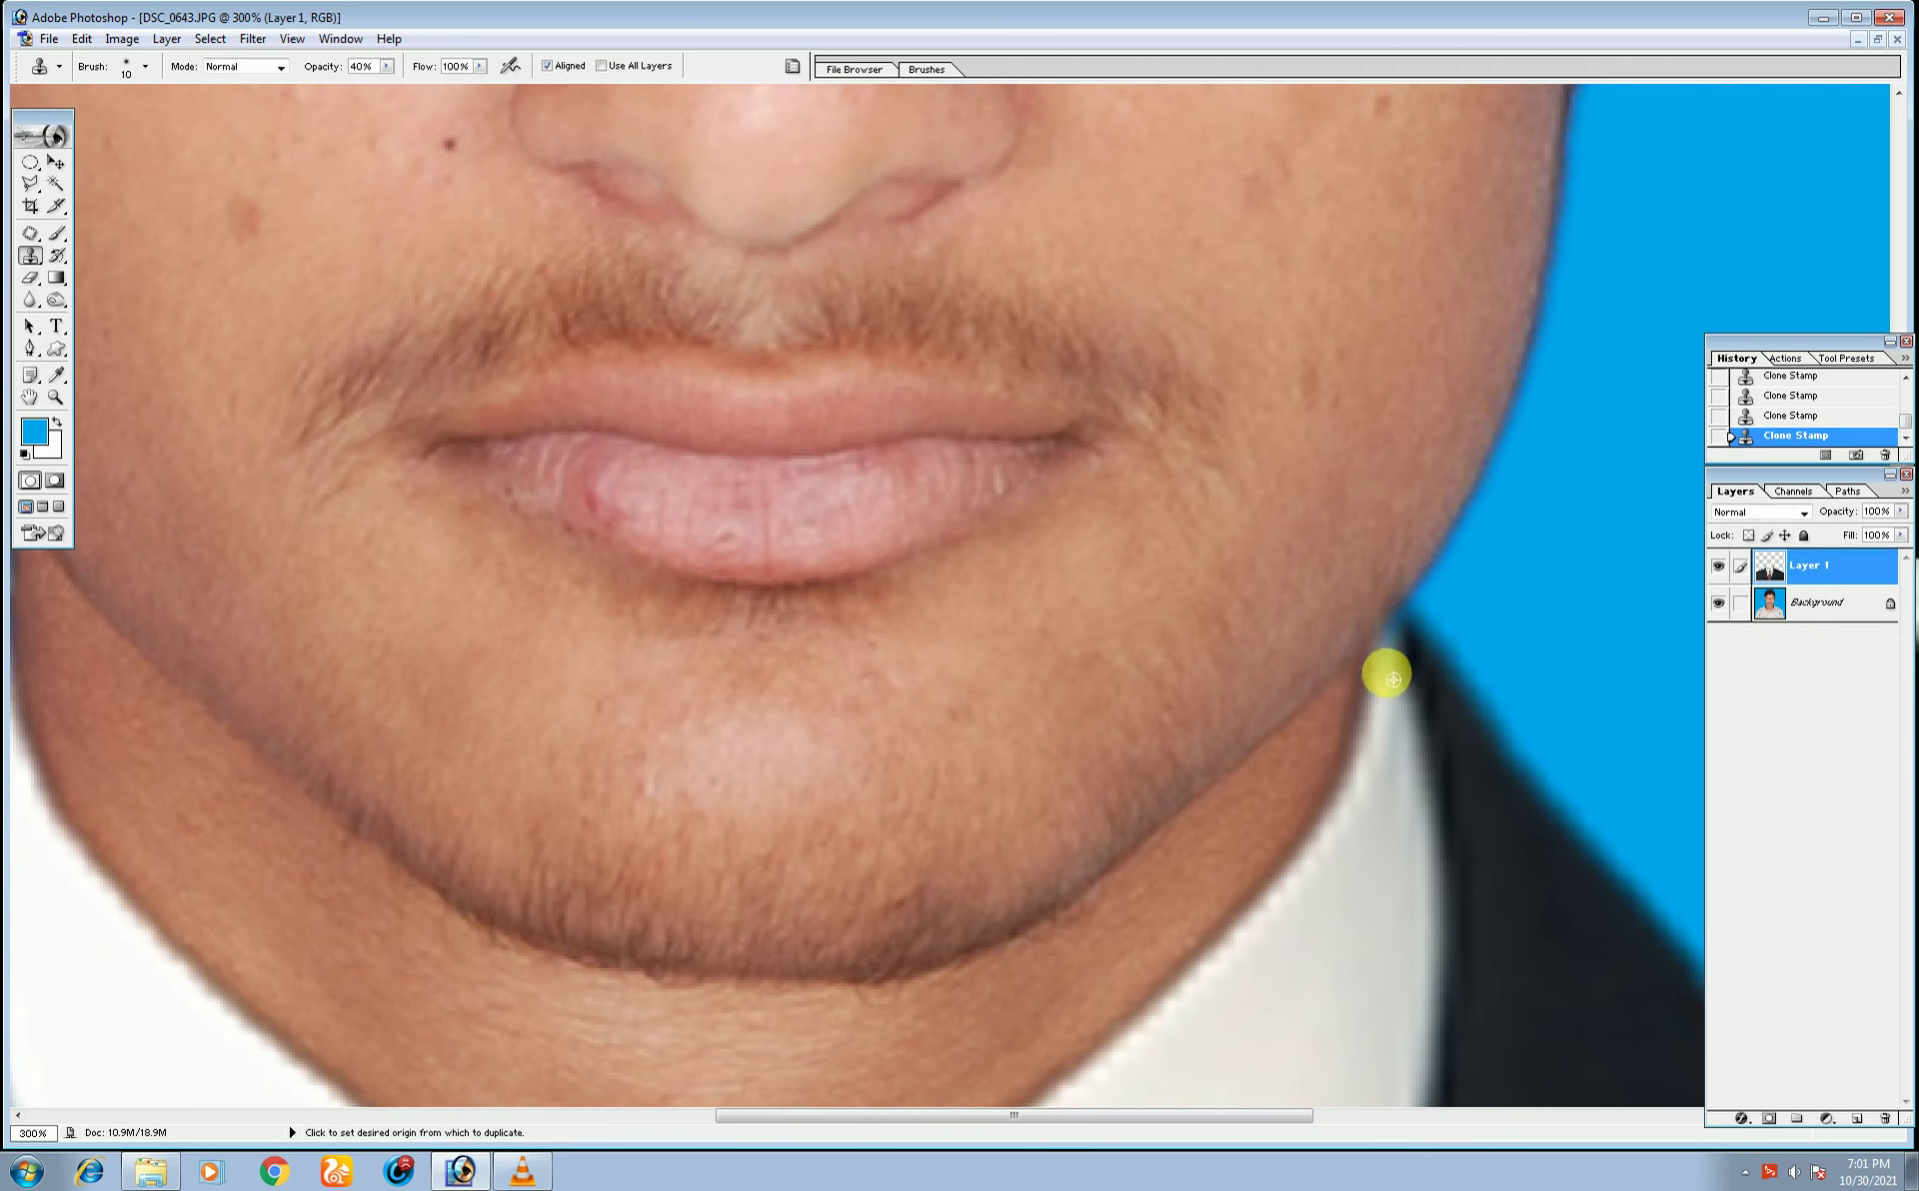
{"action": "left_click", "coordinate": [1411, 634], "text": "alt"}
{"action": "left_click", "coordinate": [1406, 673], "text": "alt"}
{"action": "left_click", "coordinate": [1402, 636], "text": "alt"}
{"action": "left_click", "coordinate": [1405, 644], "text": "alt"}
{"action": "left_click", "coordinate": [1389, 707], "text": "alt"}
{"action": "left_click", "coordinate": [1384, 626], "text": "alt"}
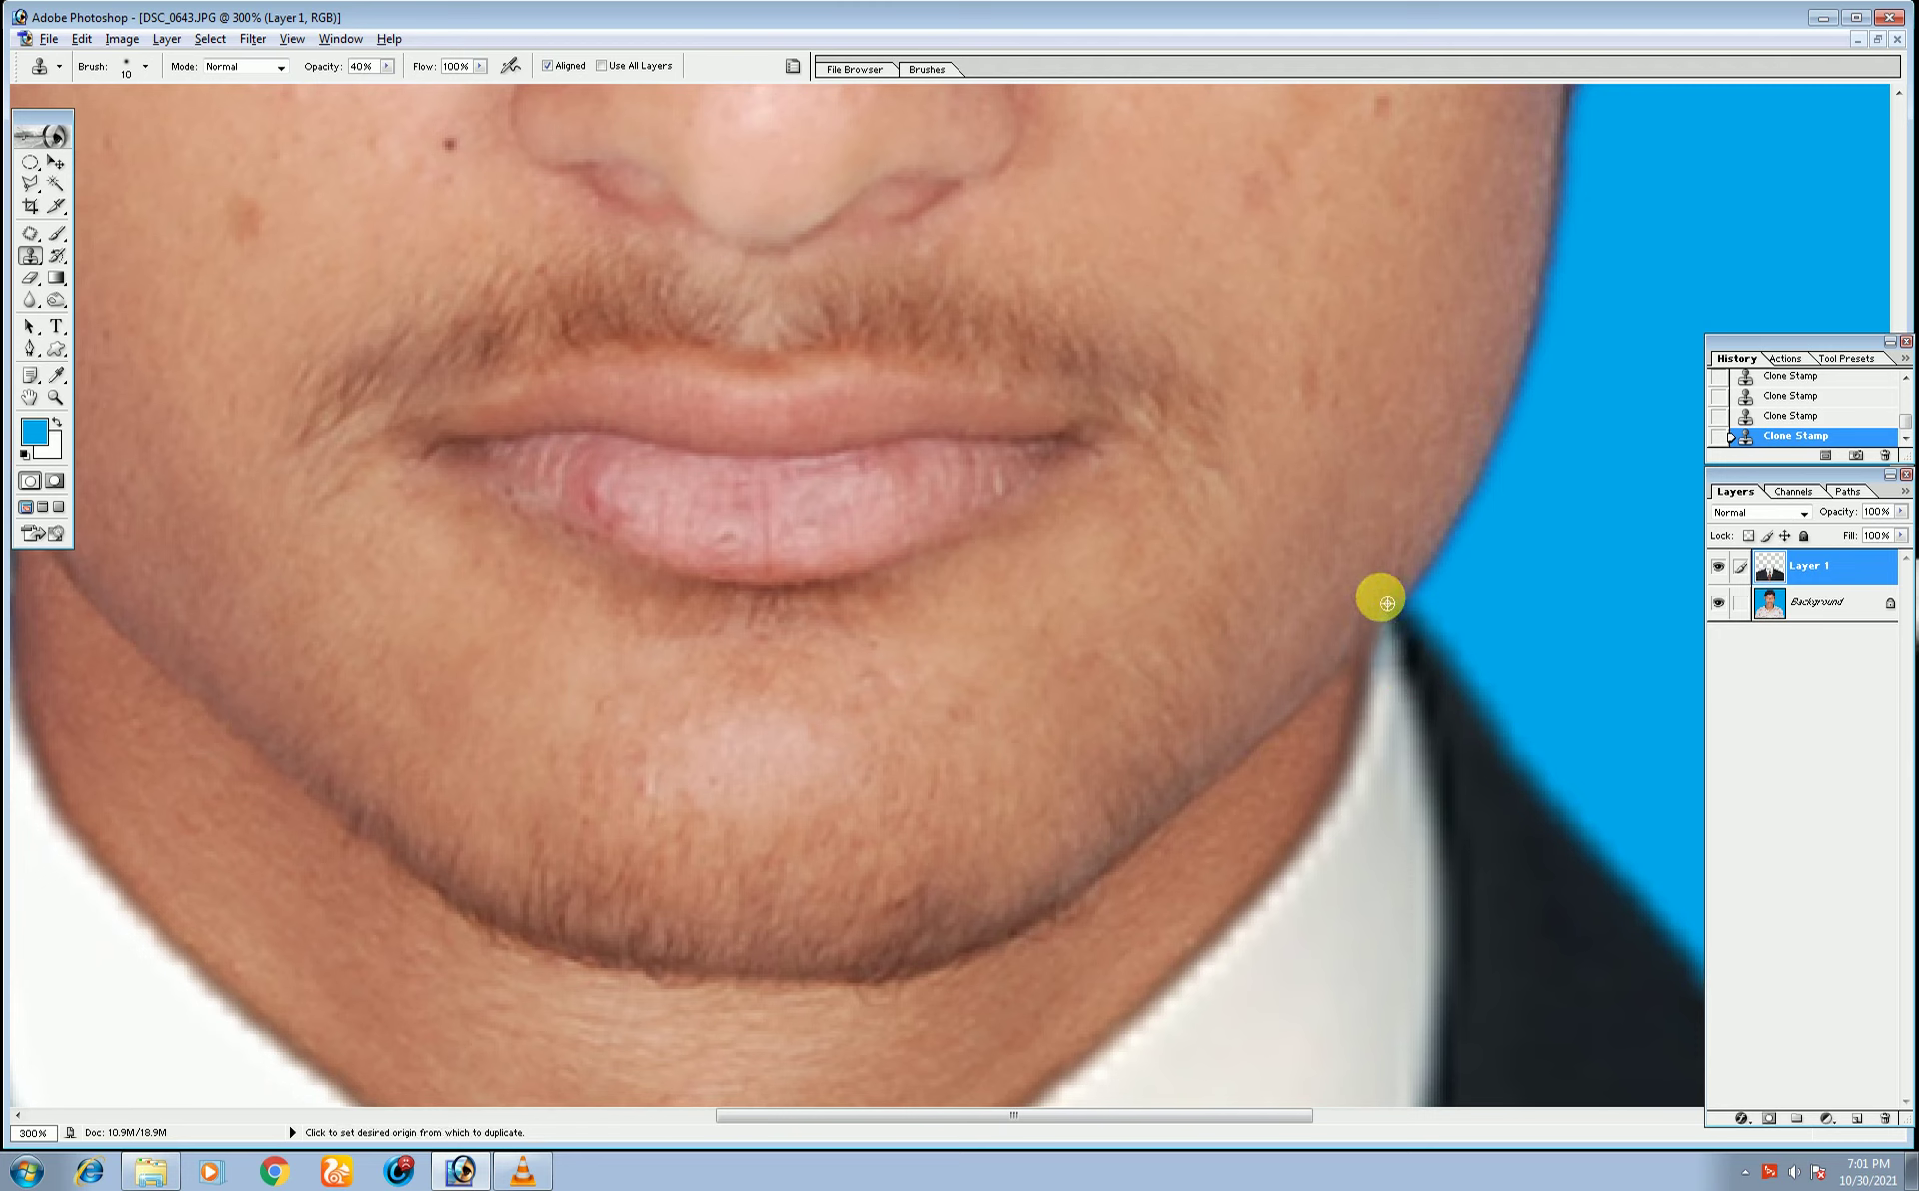
- Select the Background layer, sample jaw skin, and zoom out to the whole portrait
{"action": "left_click", "coordinate": [1799, 603]}
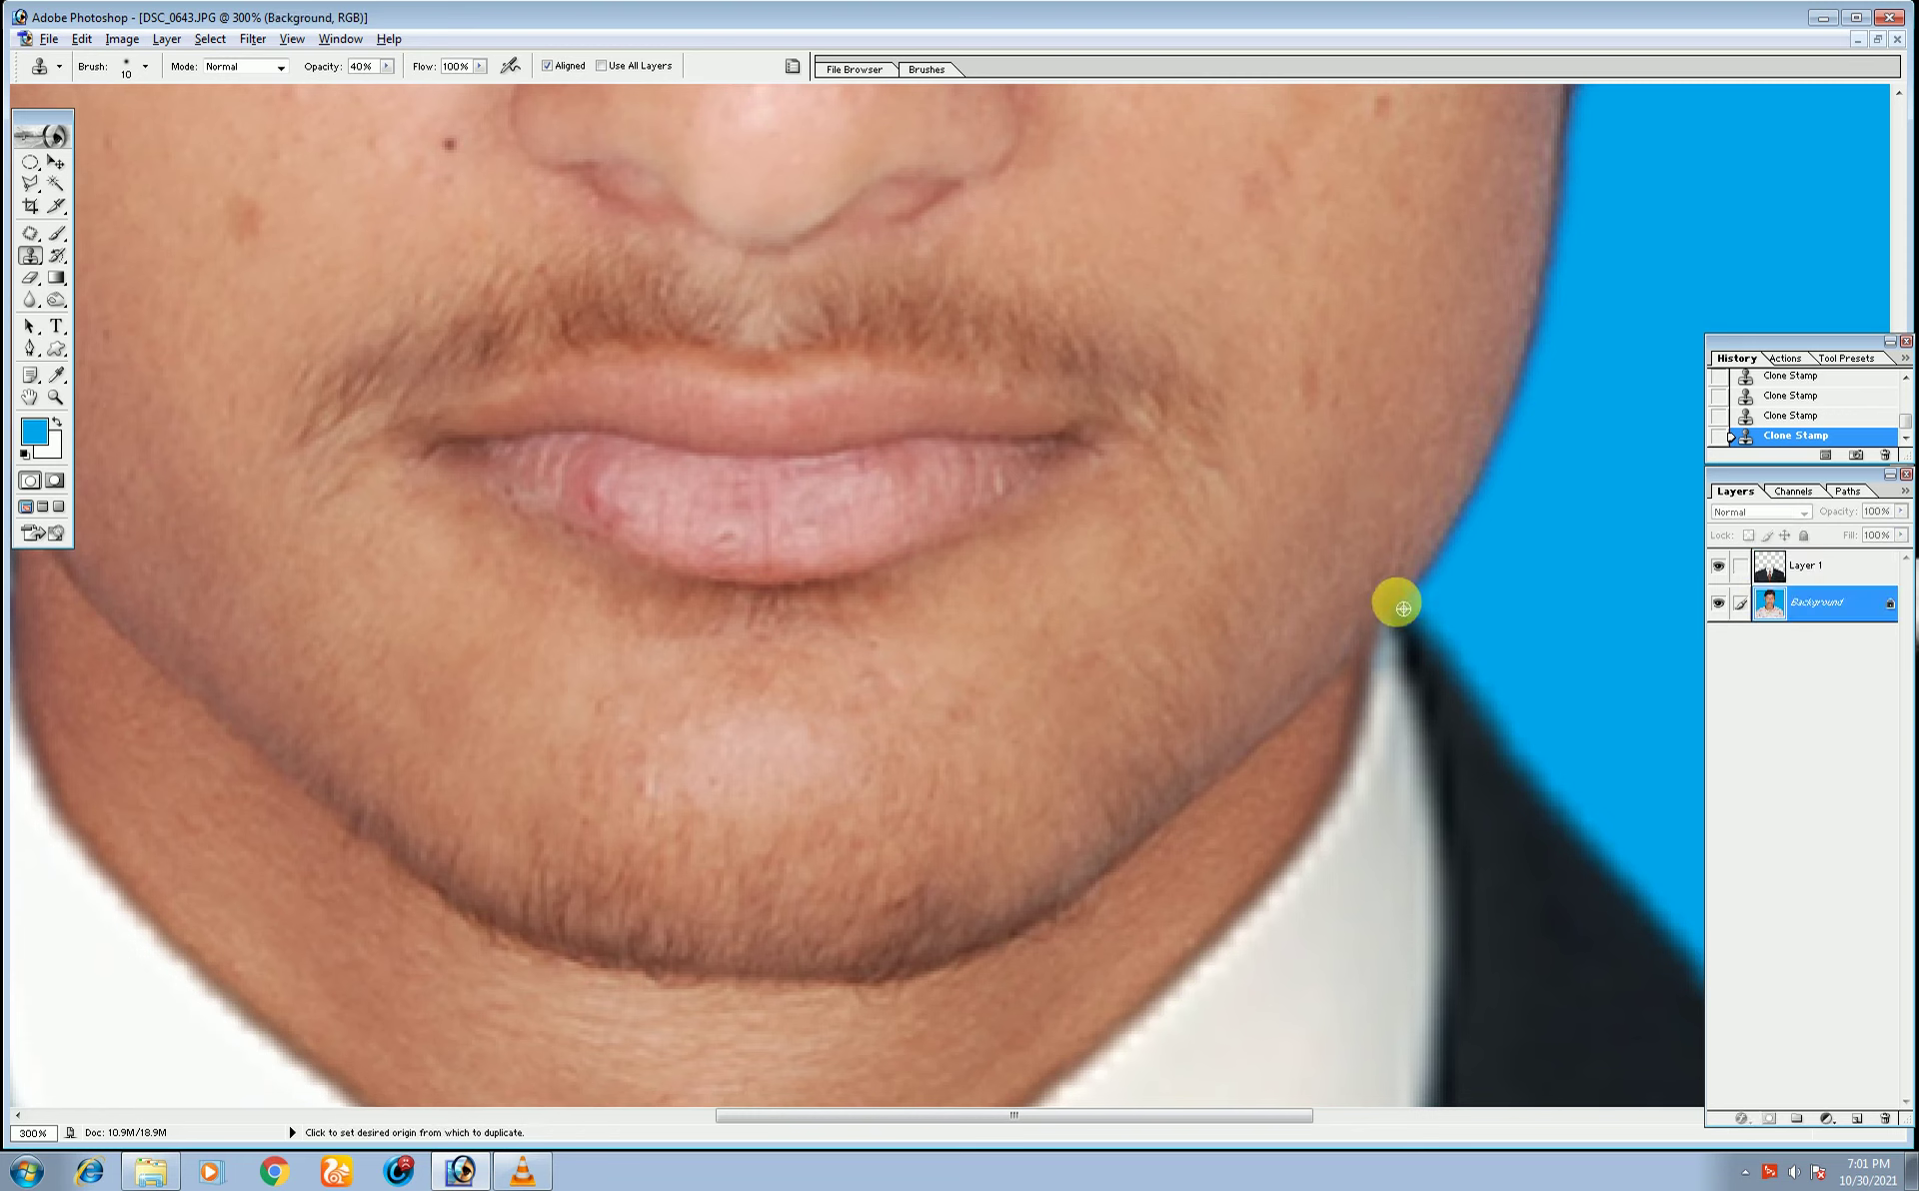
{"action": "left_click", "coordinate": [1347, 680], "text": "alt"}
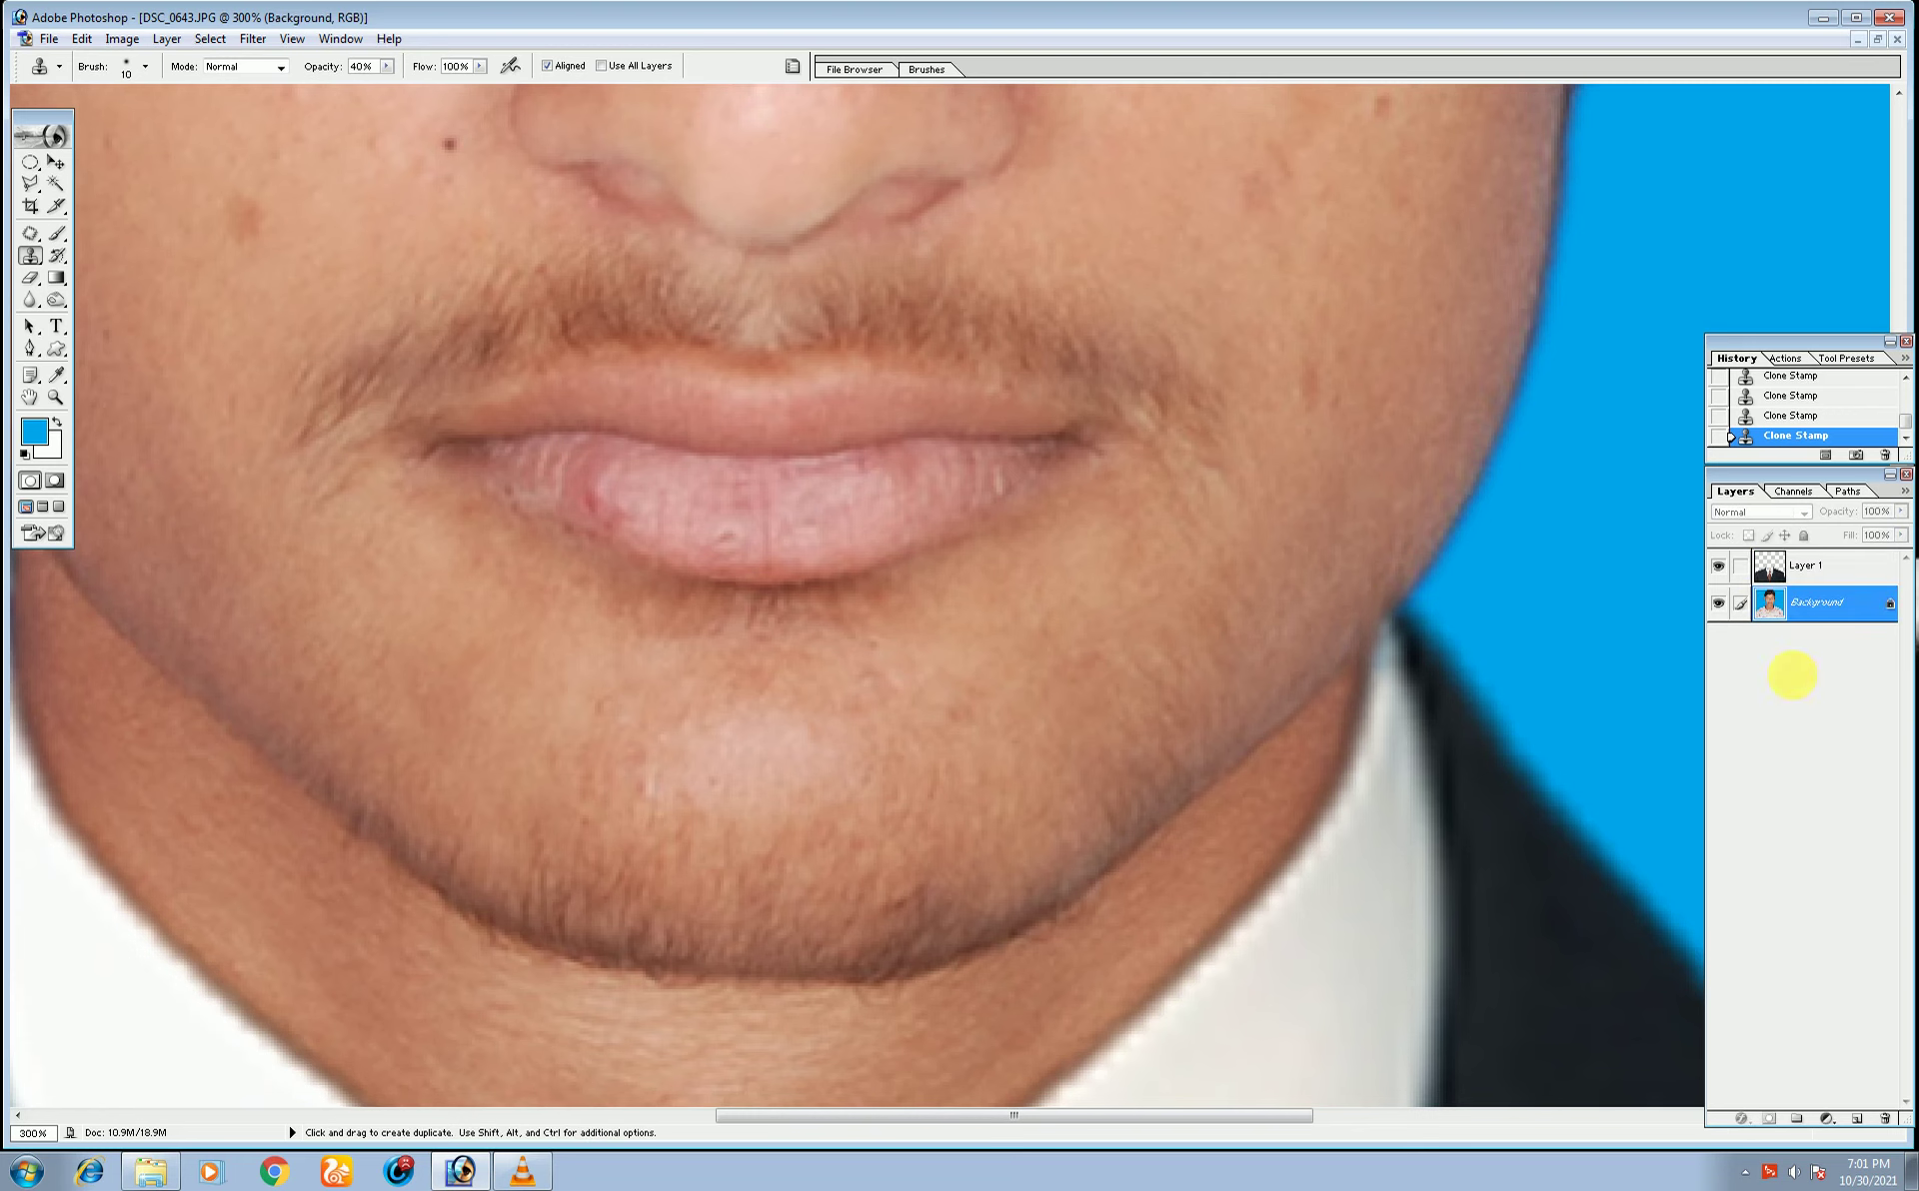
{"action": "key", "text": "ctrl+minus"}
{"action": "key", "text": "ctrl+minus"}
{"action": "key", "text": "ctrl+minus"}
{"action": "key", "text": "ctrl+minus"}
{"action": "key", "text": "ctrl+plus"}
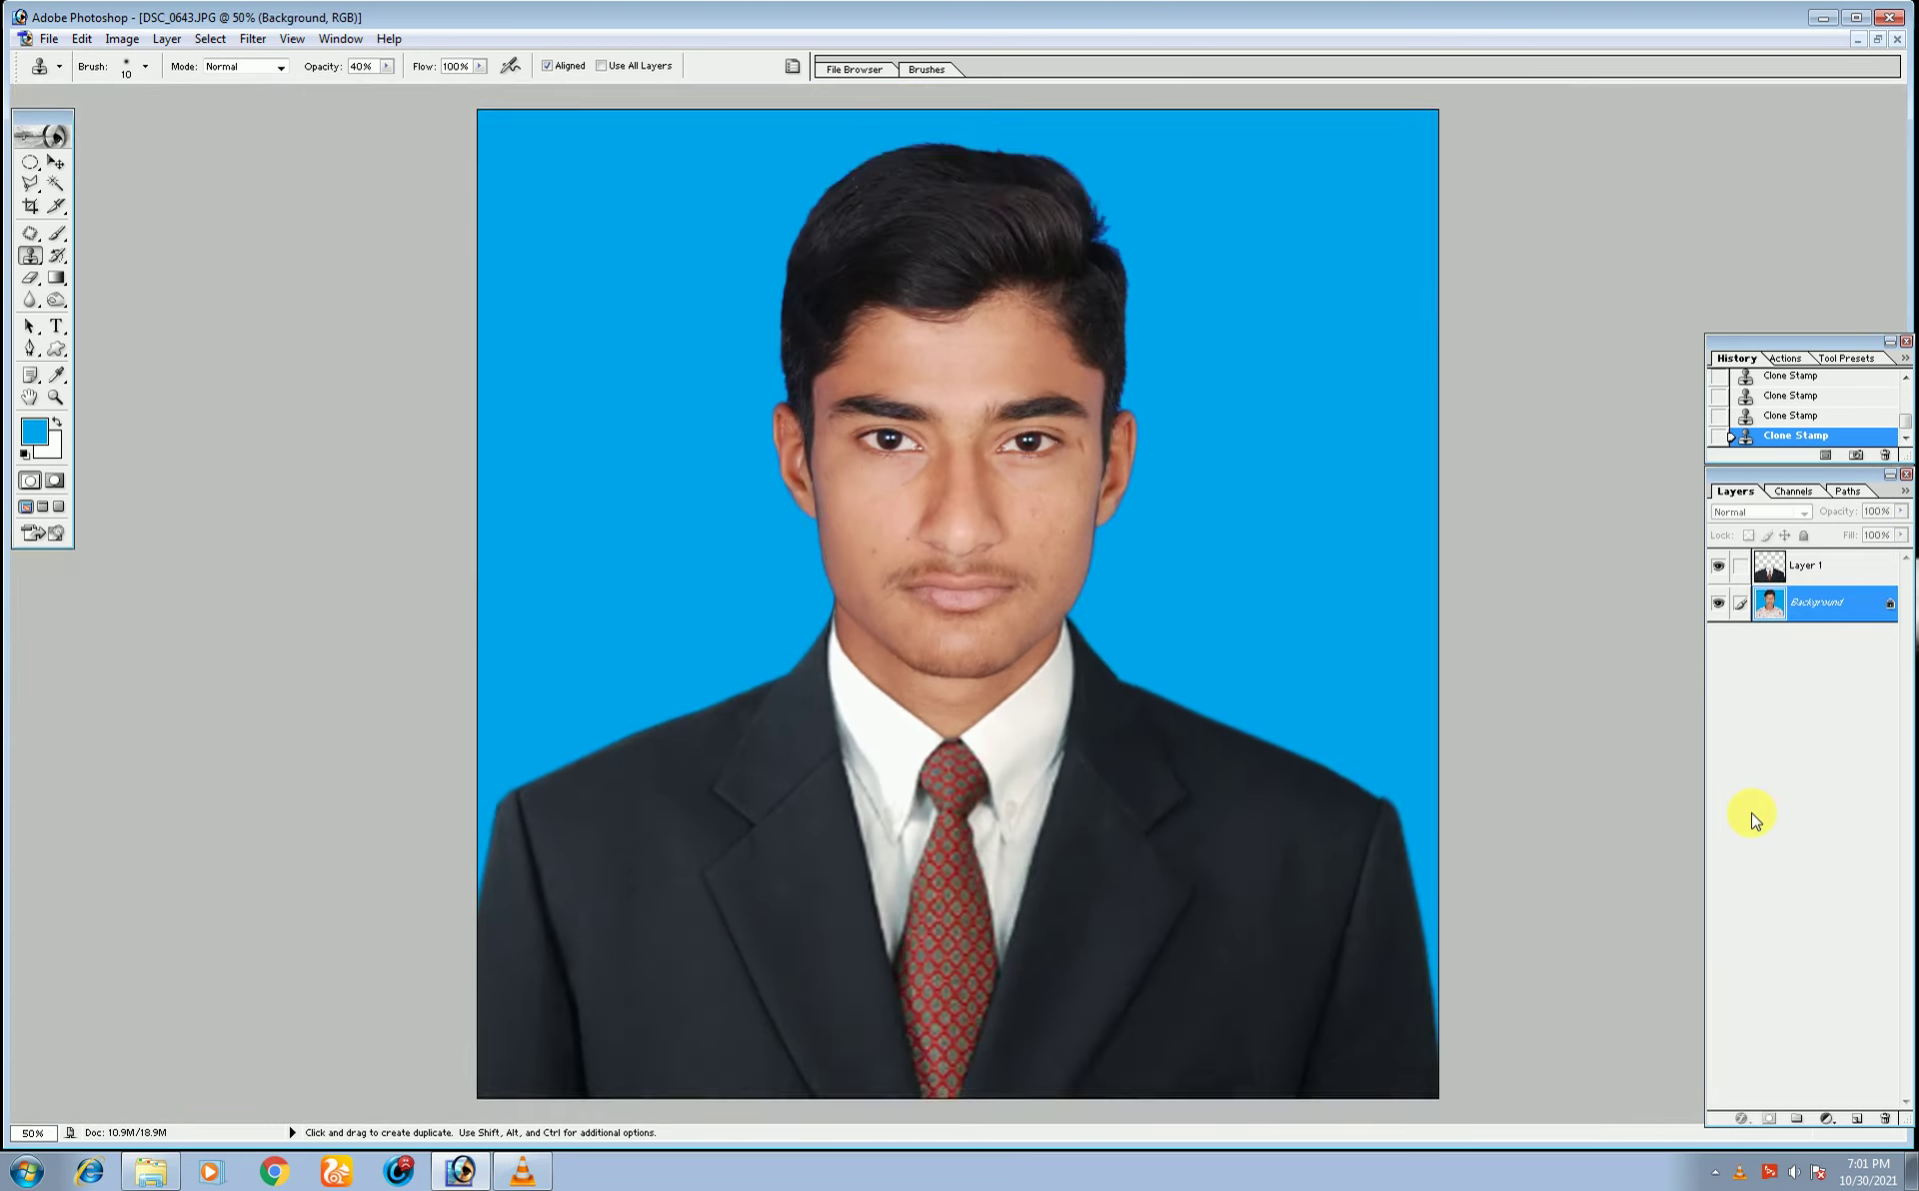
- Set the Crop tool to 1.7 × 2.2 in at 300 pixels/inch
{"action": "key", "text": "ctrl+plus"}
{"action": "left_click", "coordinate": [851, 581], "text": "alt"}
{"action": "key", "text": "ctrl+minus"}
{"action": "key", "text": "ctrl+minus"}
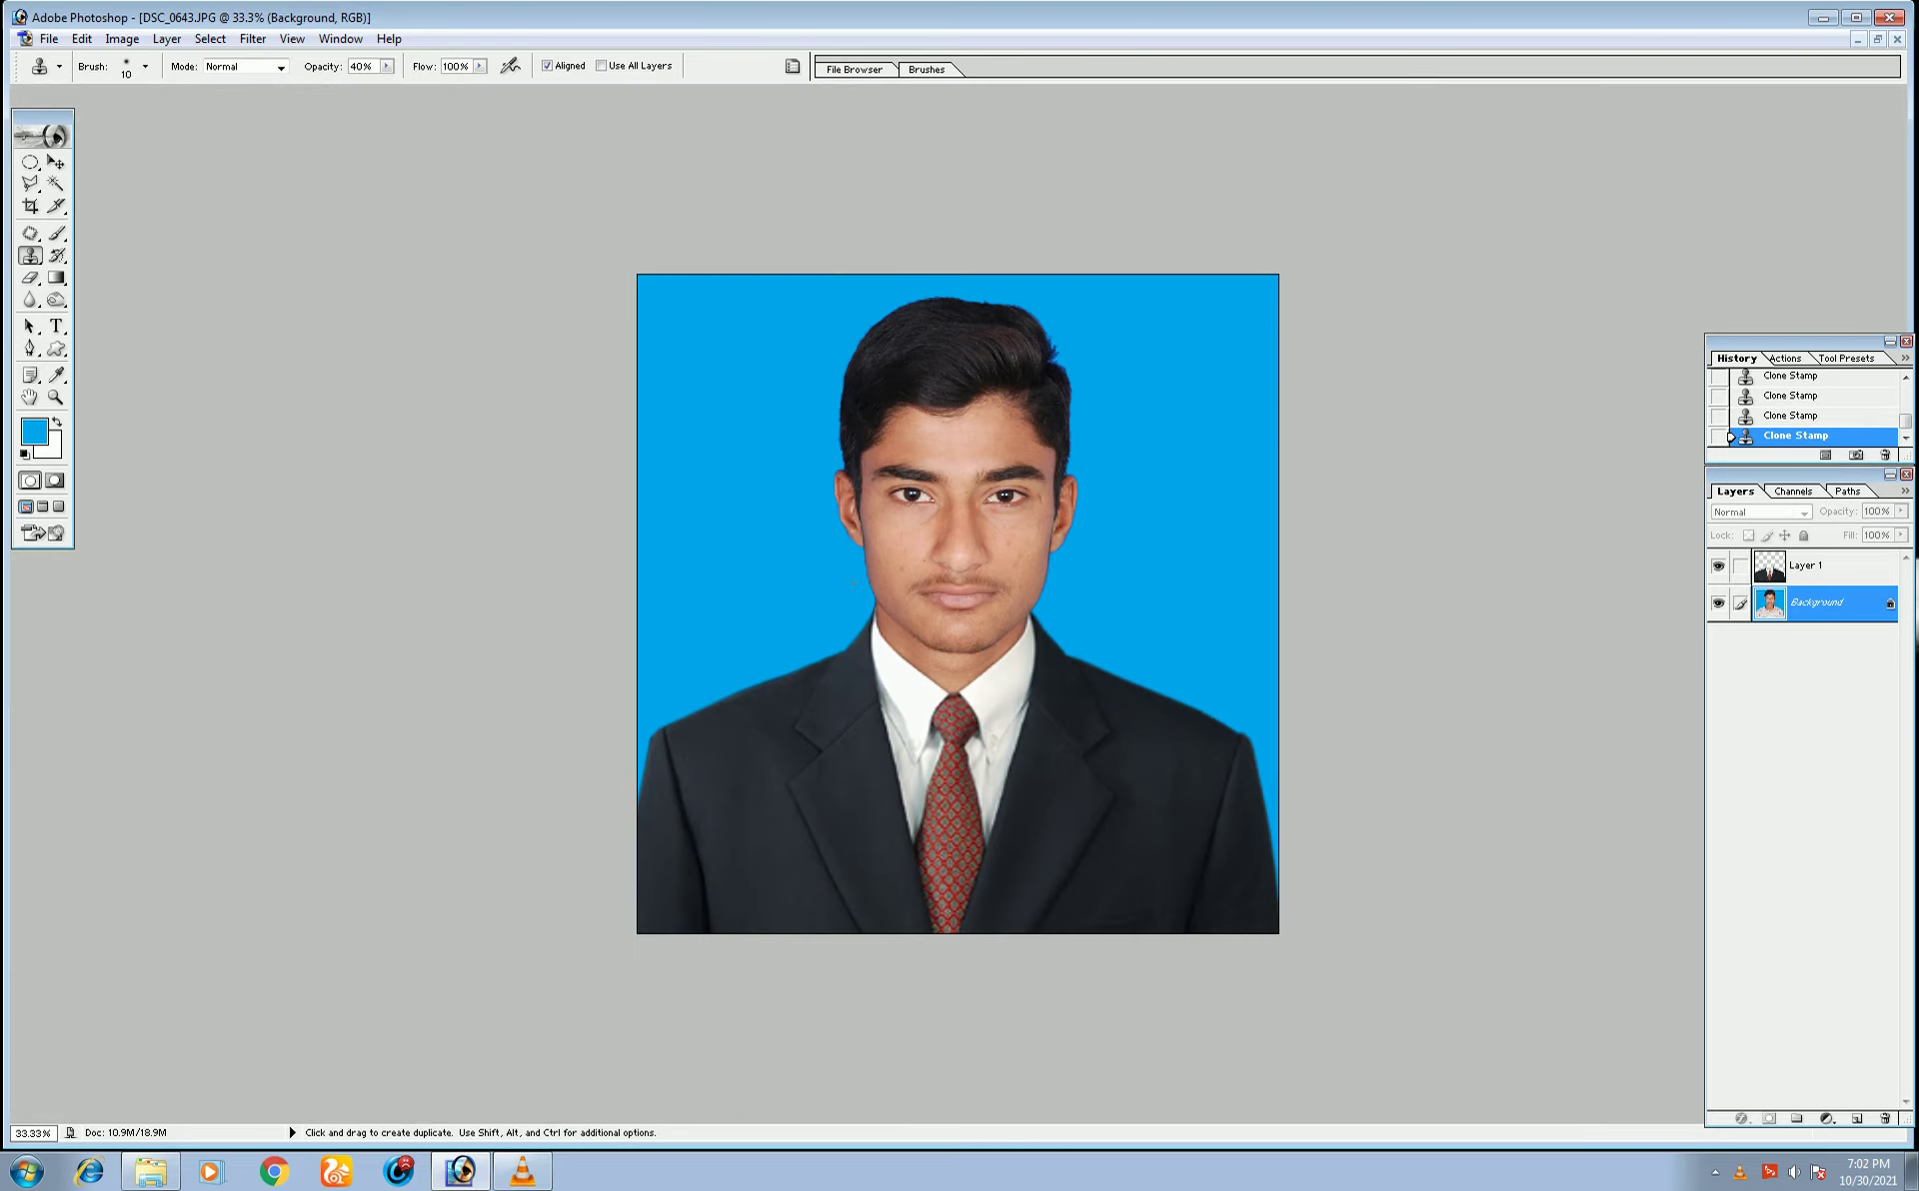
{"action": "left_click", "coordinate": [841, 589]}
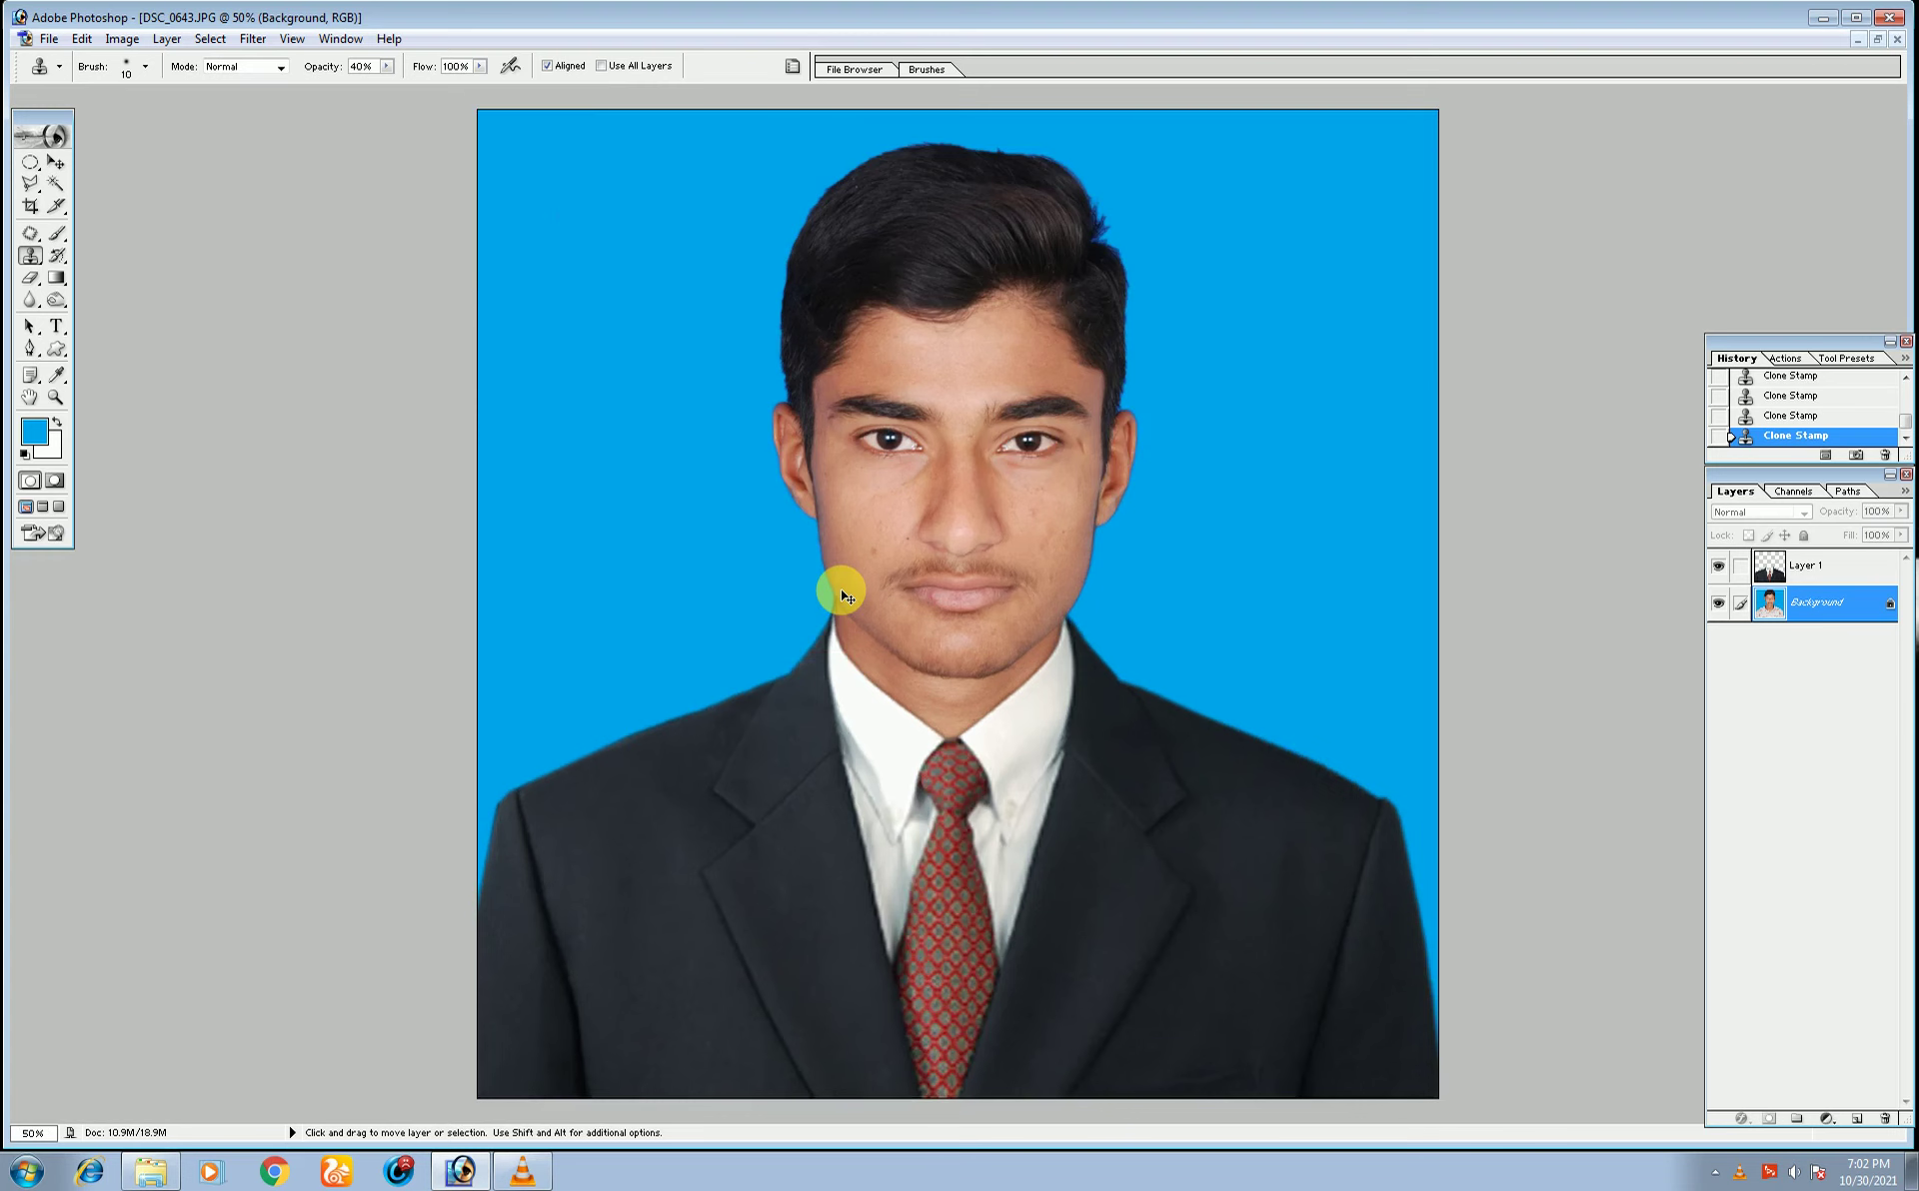
{"action": "key", "text": "alt"}
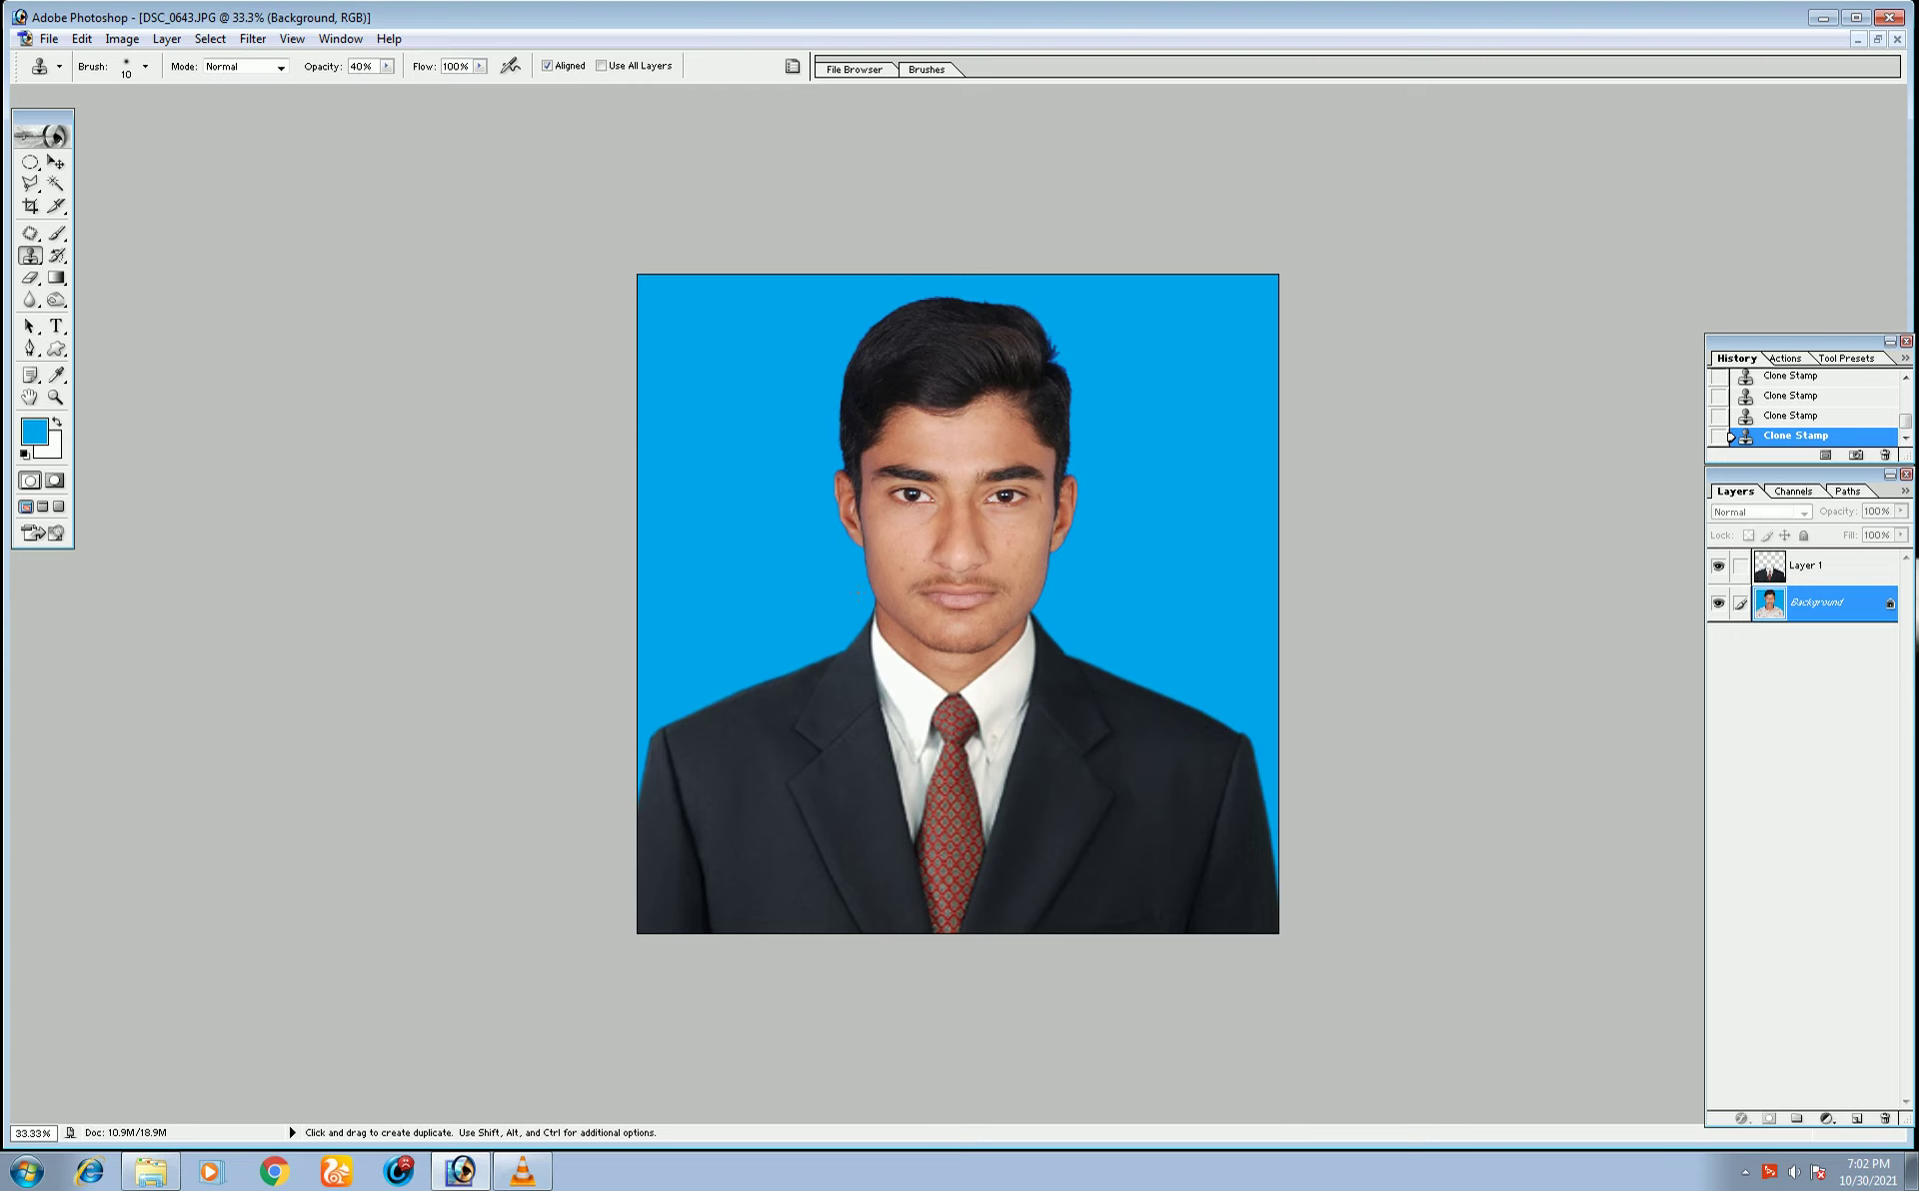
{"action": "left_click", "coordinate": [32, 208]}
{"action": "left_click", "coordinate": [140, 67]}
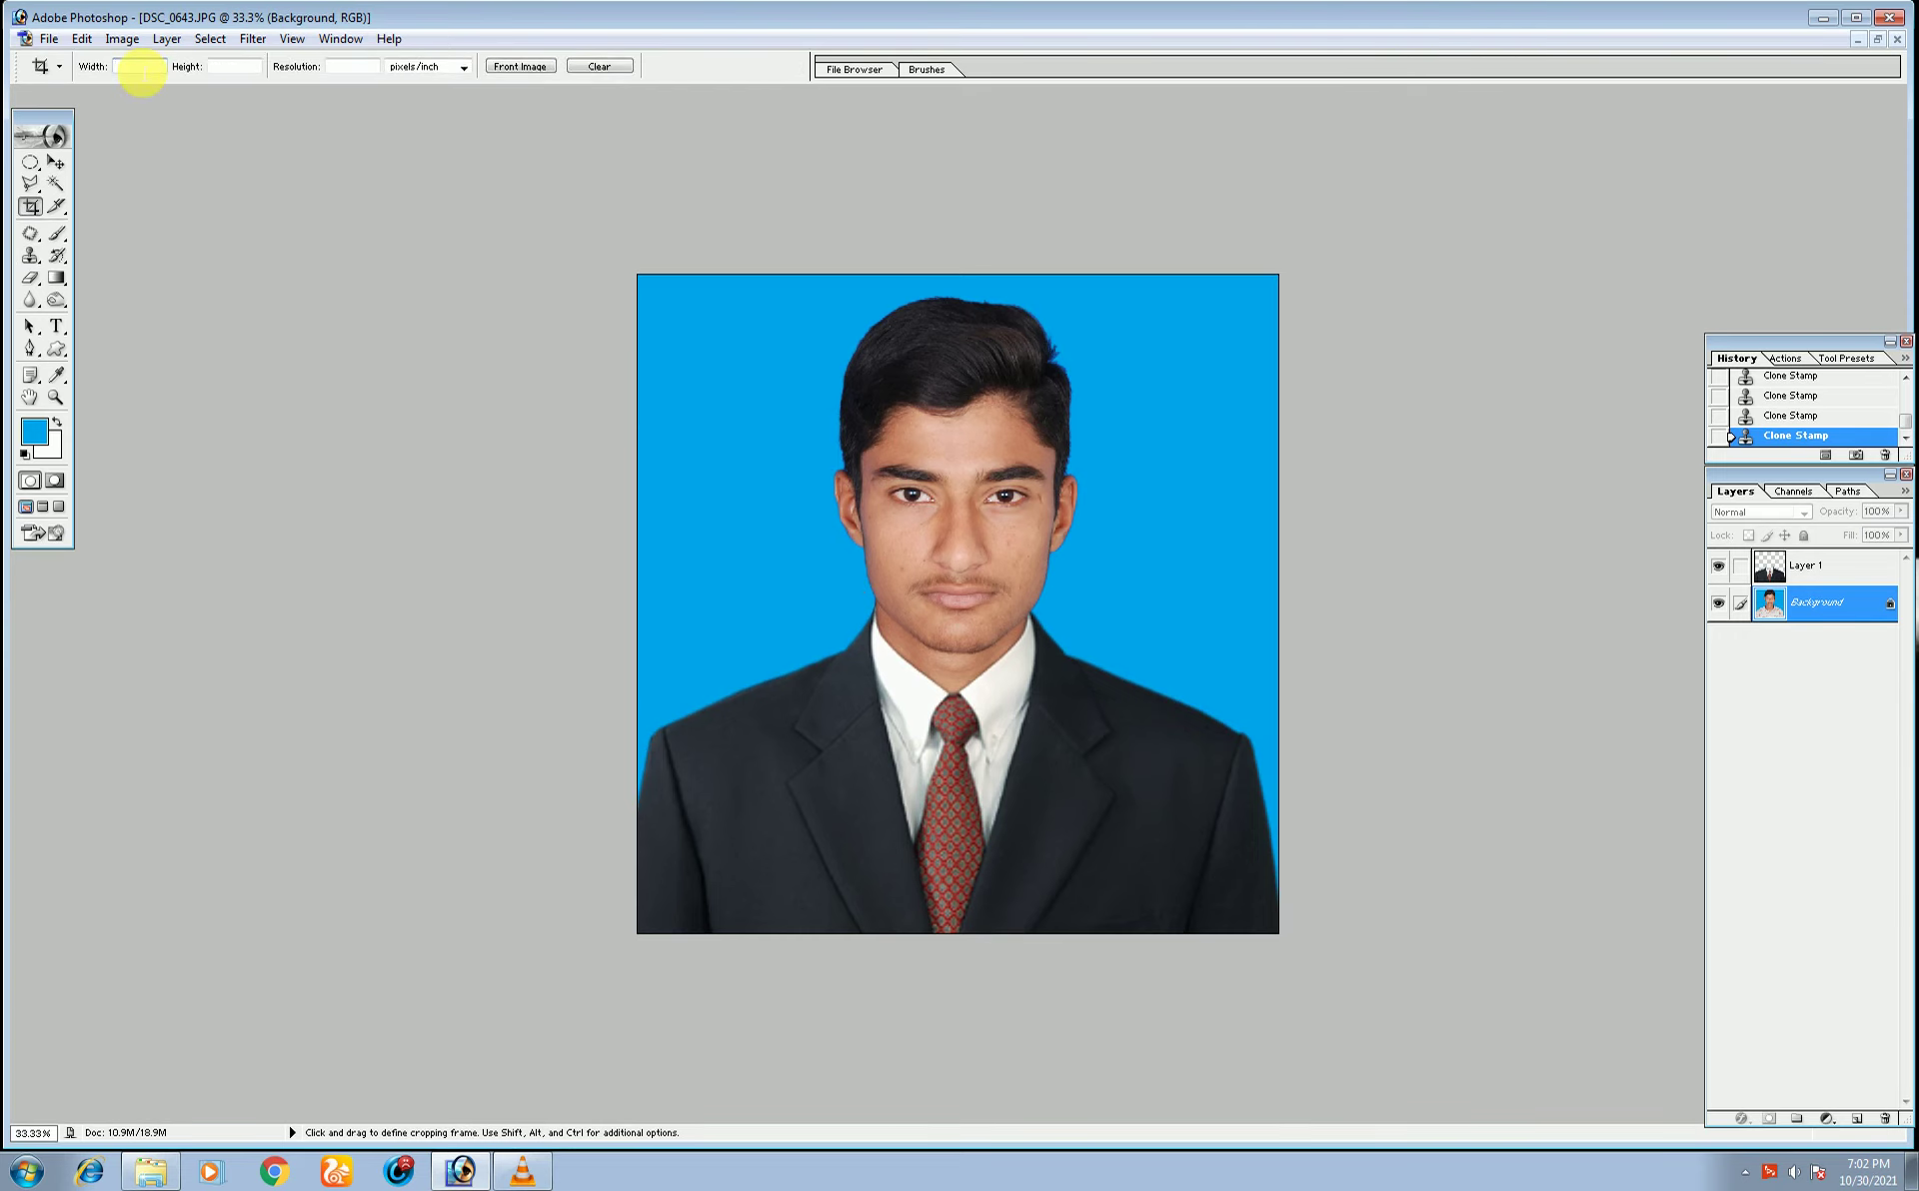
{"action": "type", "text": "1.7"}
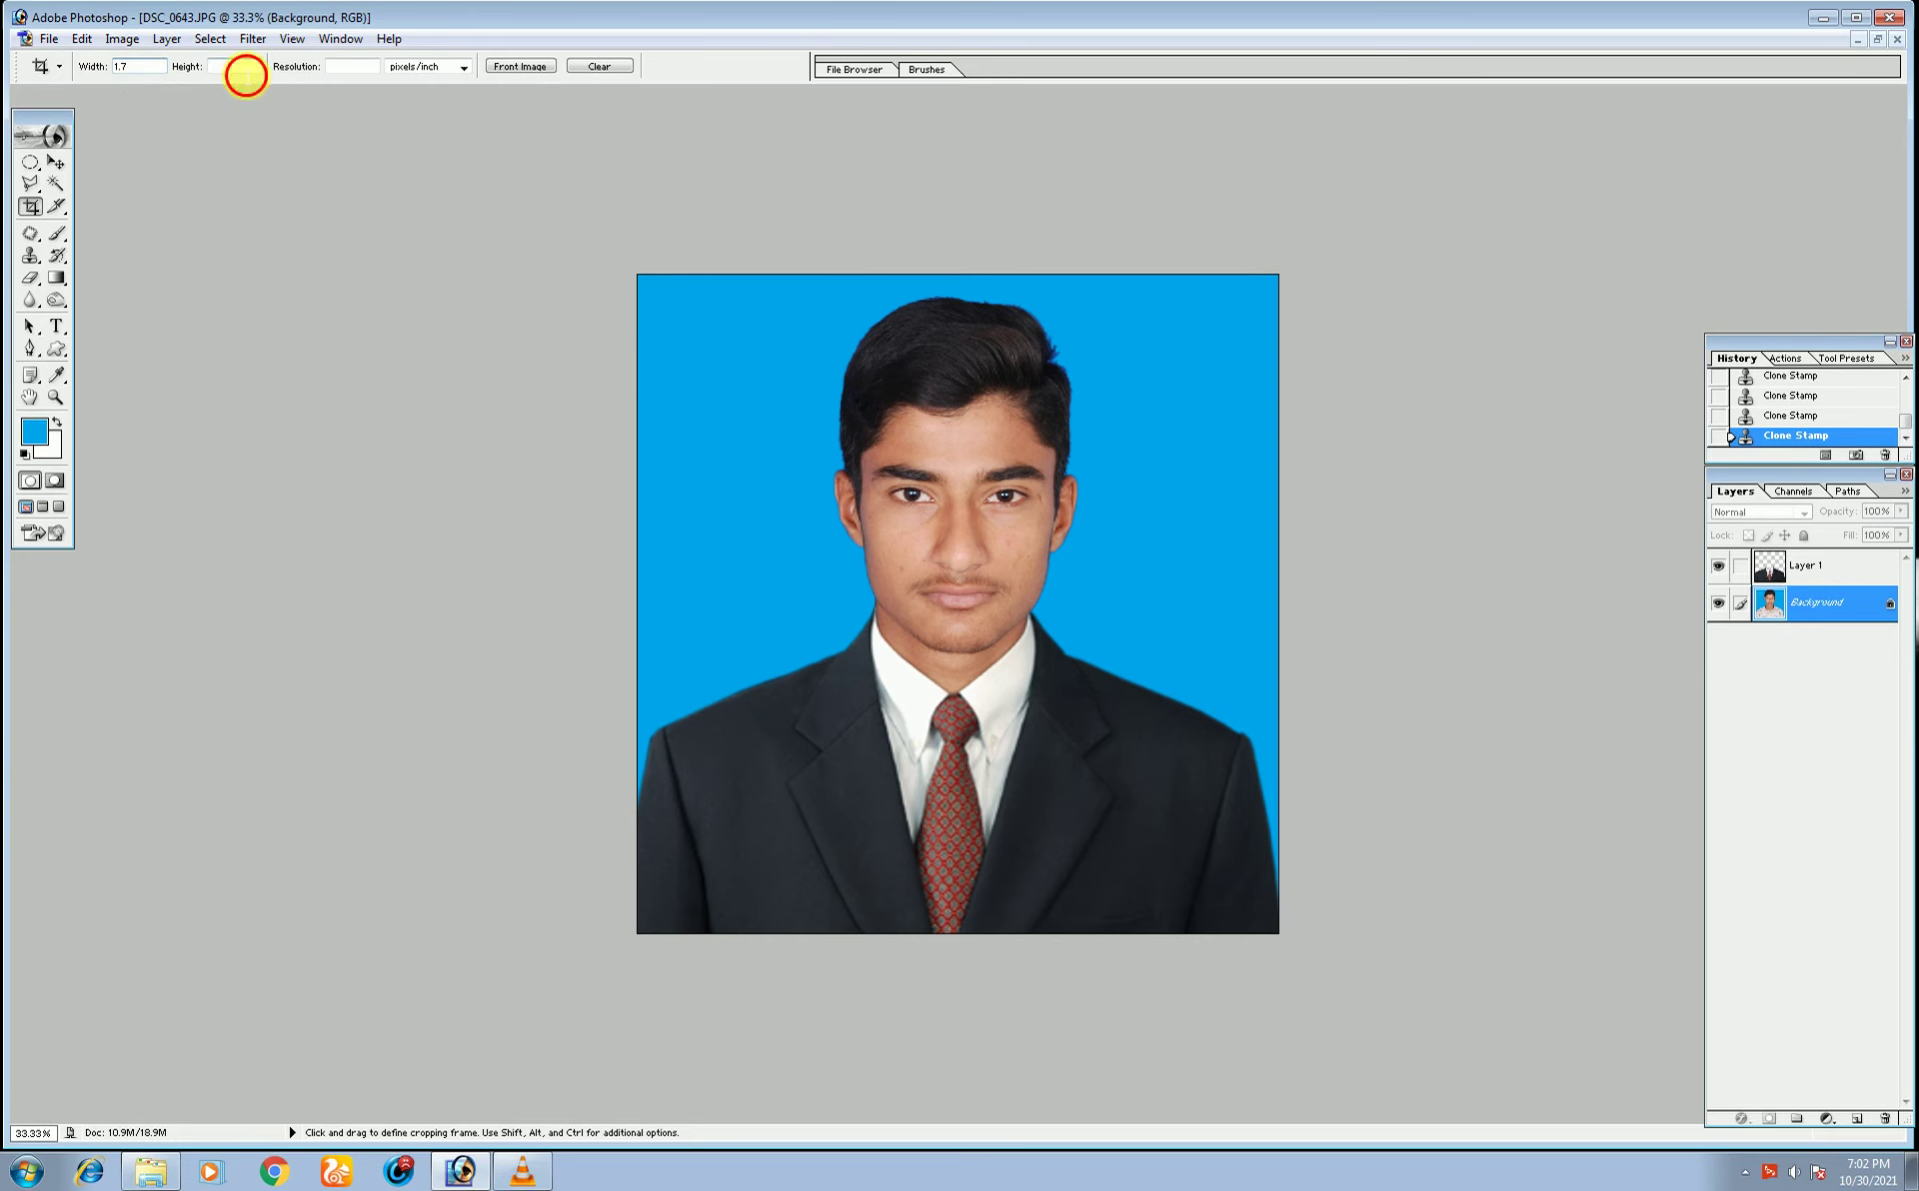
{"action": "type", "text": "2.2"}
{"action": "left_click", "coordinate": [343, 68]}
{"action": "type", "text": "300"}
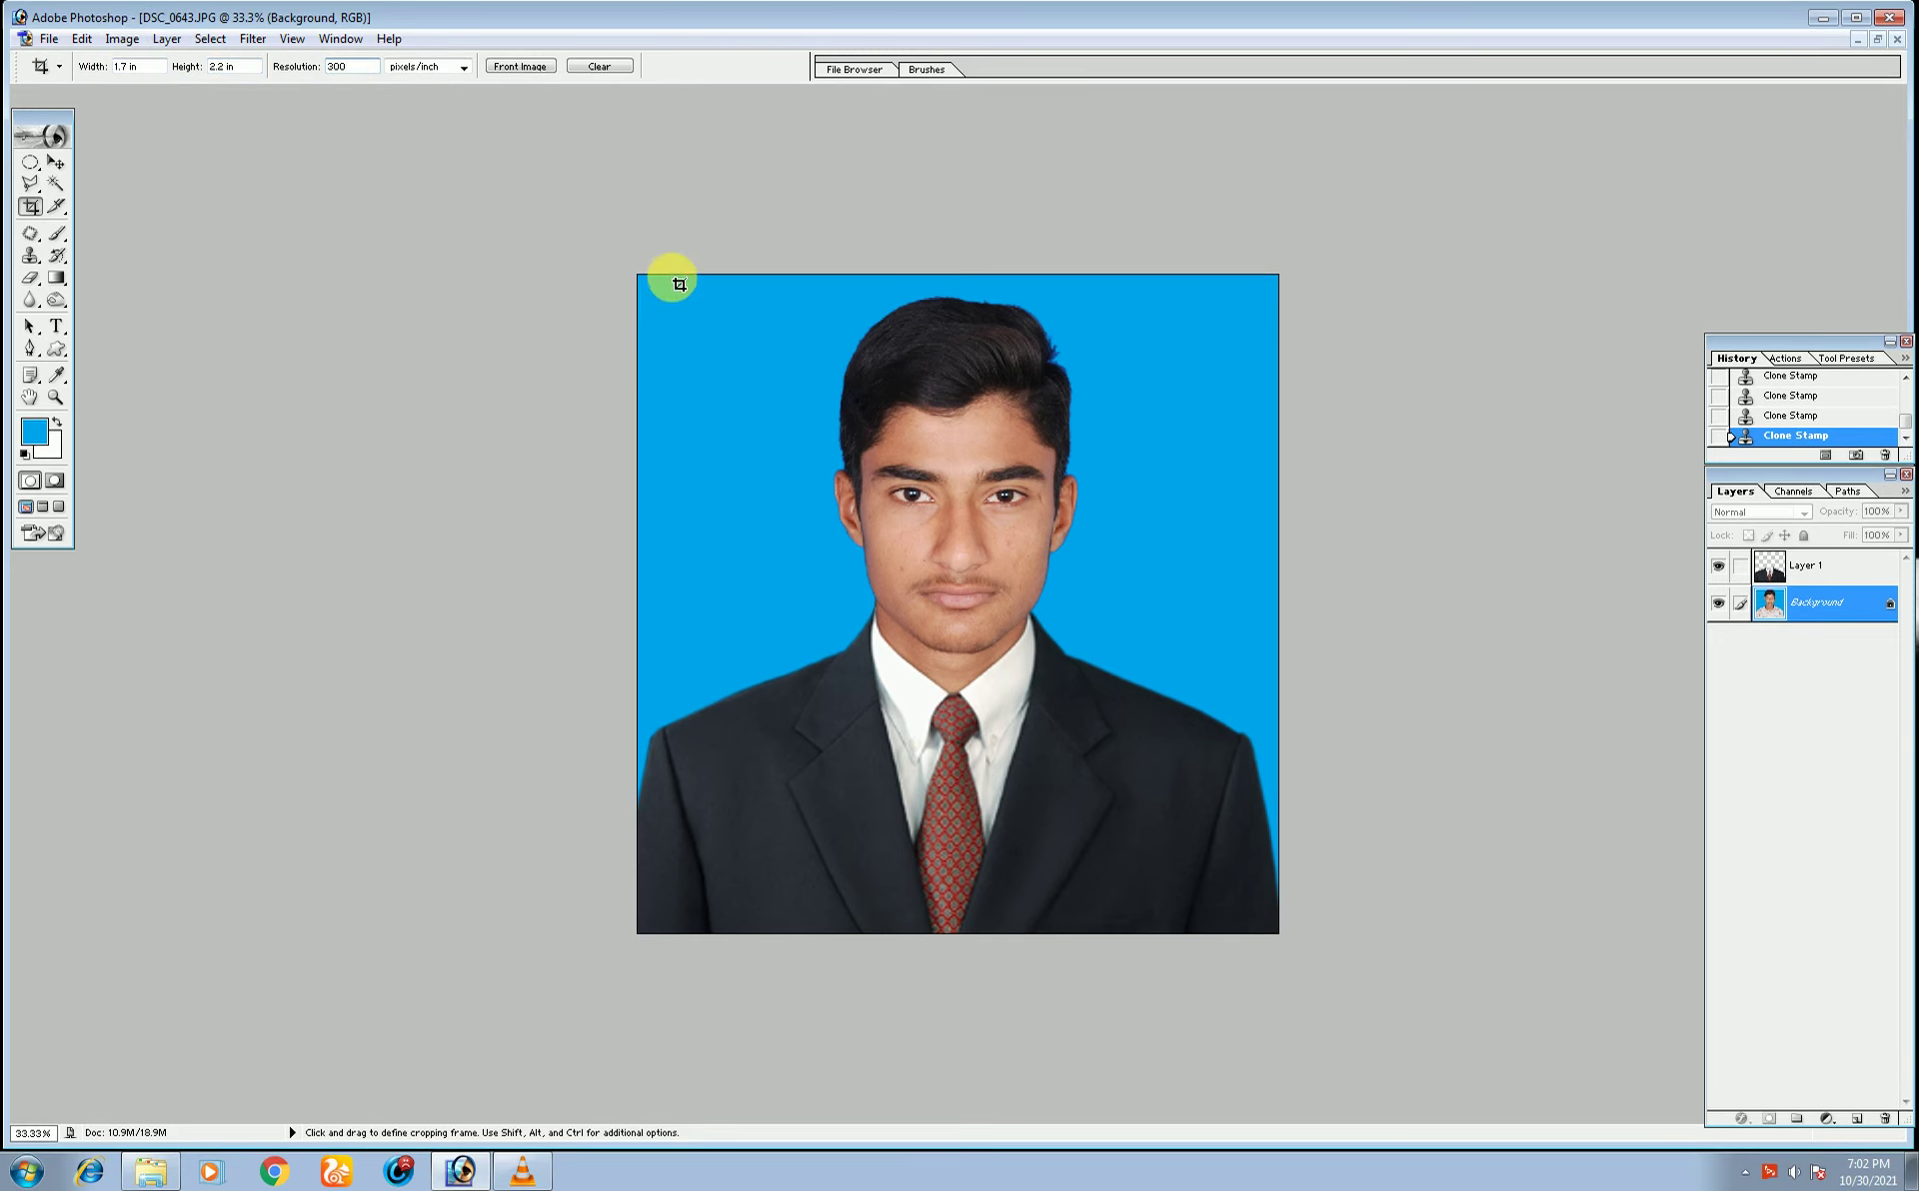
- Draw the crop frame over the portrait, centre the face, and apply the crop
{"action": "left_click_drag", "start_coordinate": [680, 277], "coordinate": [1232, 955]}
{"action": "key", "text": "Right"}
{"action": "key", "text": "Right"}
{"action": "key", "text": "Right"}
{"action": "key", "text": "Left"}
{"action": "key", "text": "Left"}
{"action": "key", "text": "Left"}
{"action": "key", "text": "Left"}
{"action": "key", "text": "Left"}
{"action": "key", "text": "Left"}
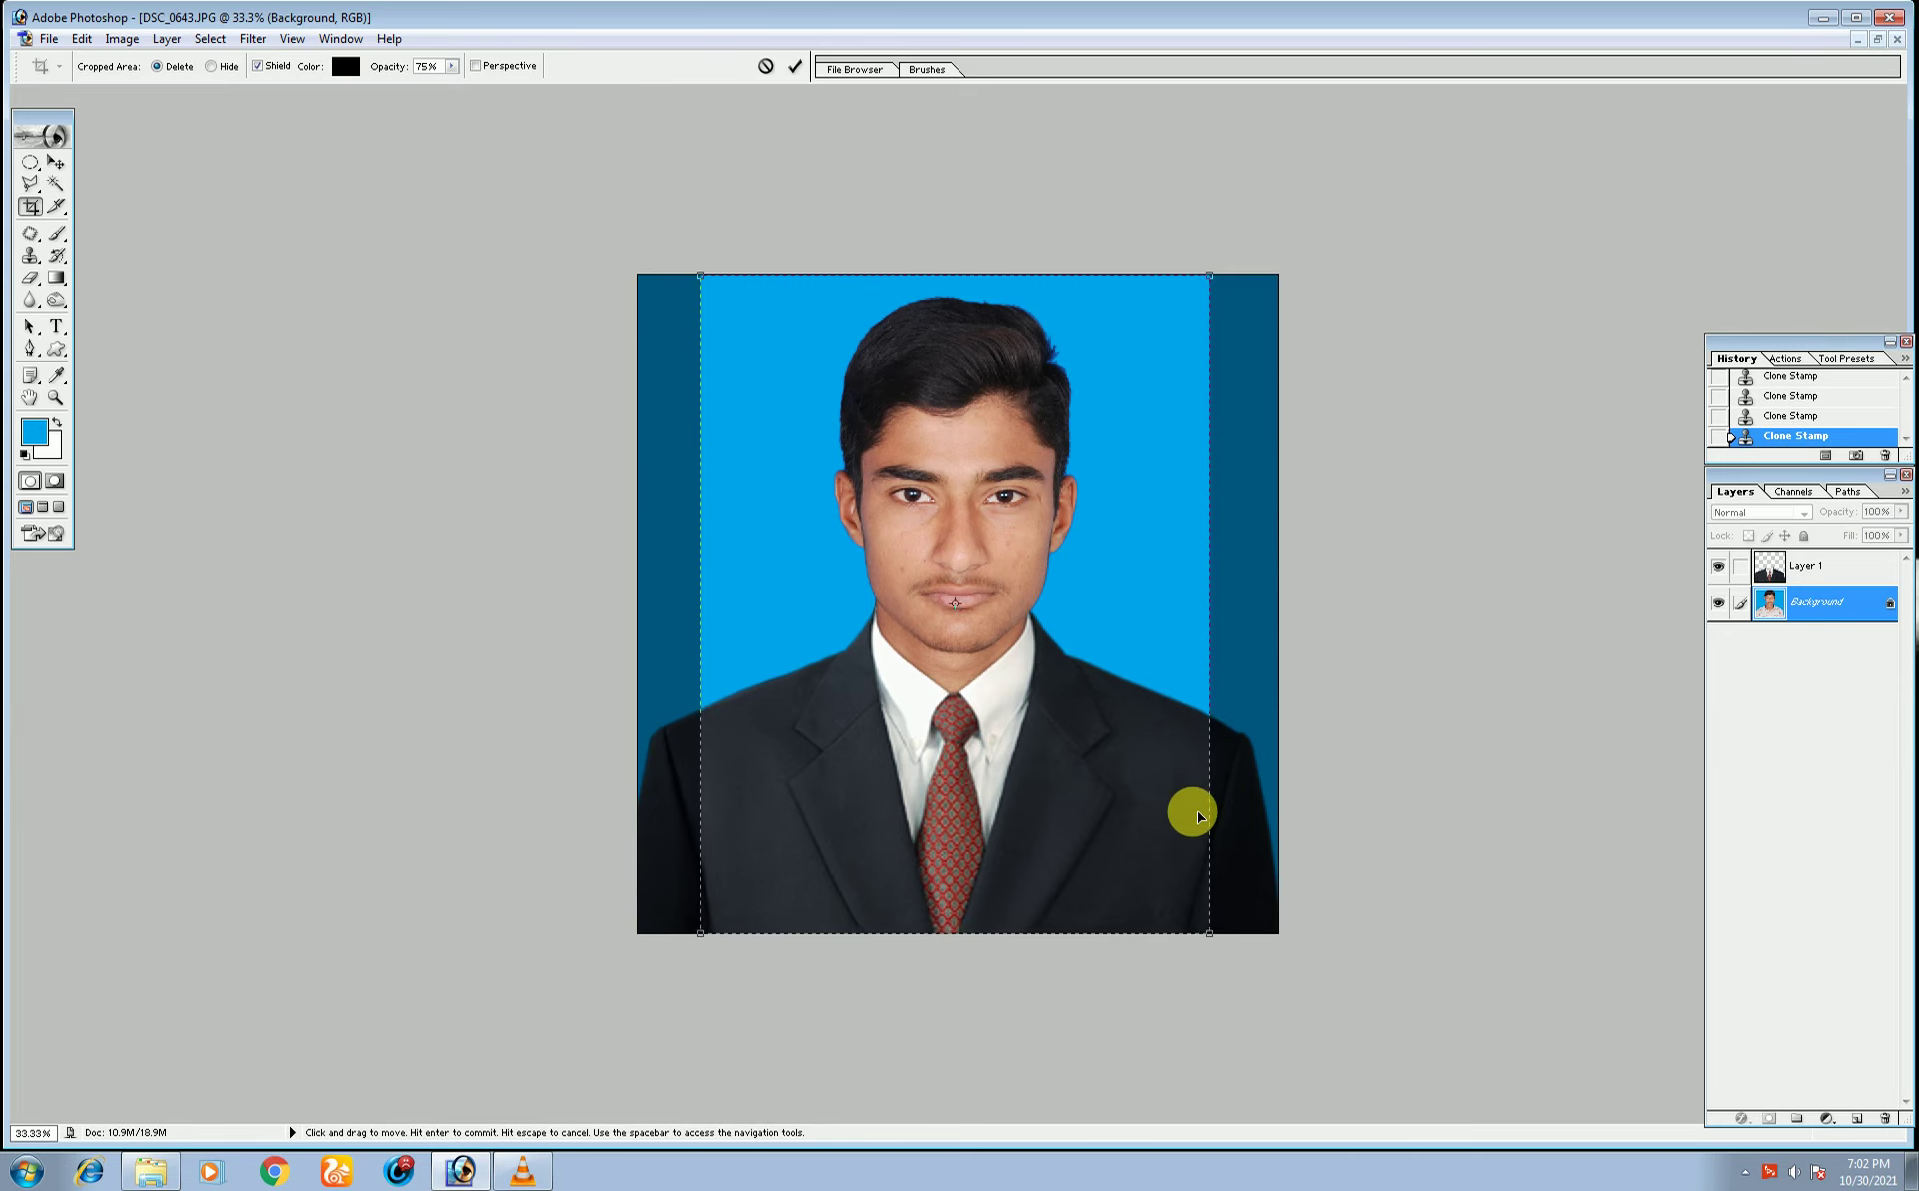
{"action": "left_click_drag", "start_coordinate": [1212, 935], "coordinate": [1204, 899]}
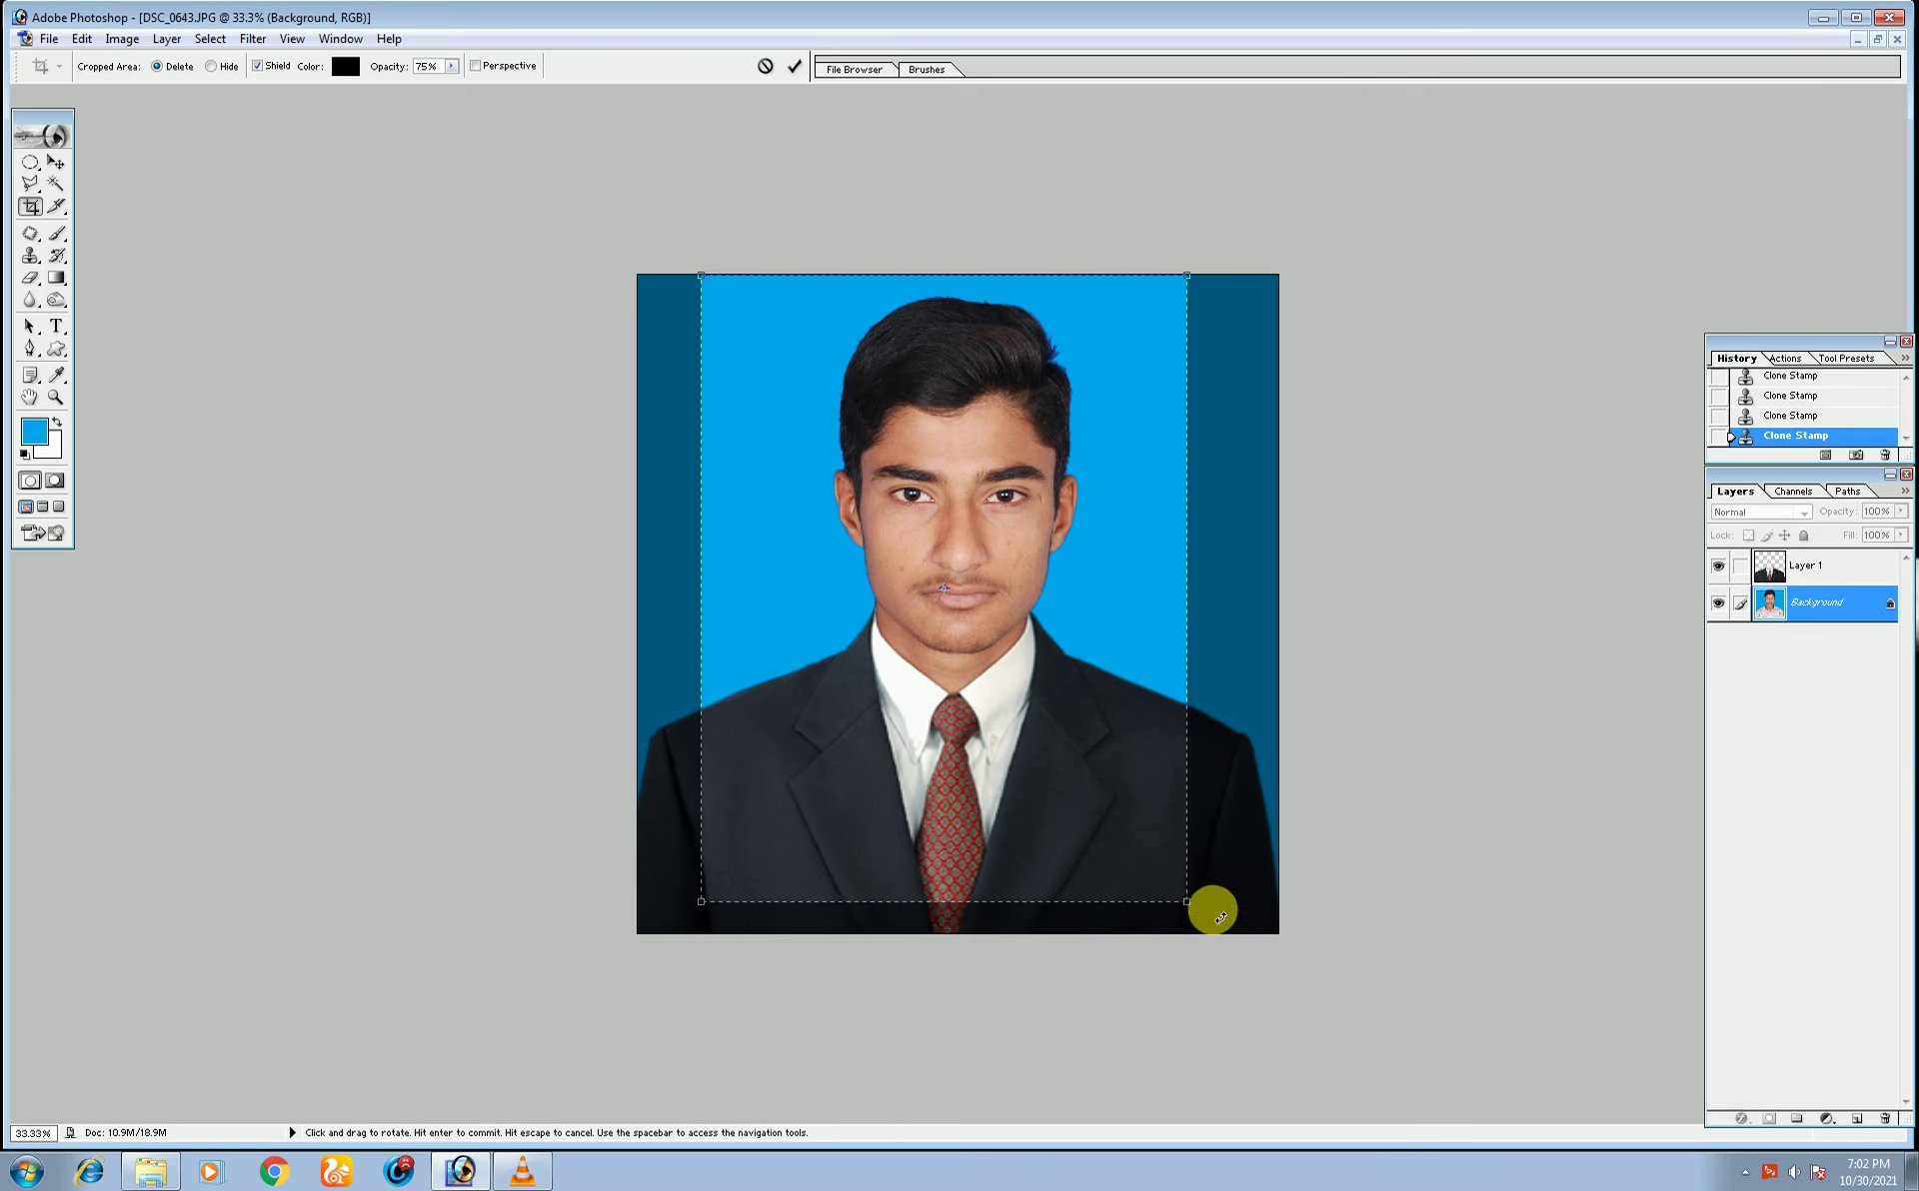
{"action": "key", "text": "Right"}
{"action": "key", "text": "Right"}
{"action": "key", "text": "Right"}
{"action": "key", "text": "Right"}
{"action": "key", "text": "Right"}
{"action": "key", "text": "Right"}
{"action": "key", "text": "Left"}
{"action": "key", "text": "Right"}
{"action": "key", "text": "Right"}
{"action": "key", "text": "Right"}
{"action": "key", "text": "Right"}
{"action": "key", "text": "Return"}
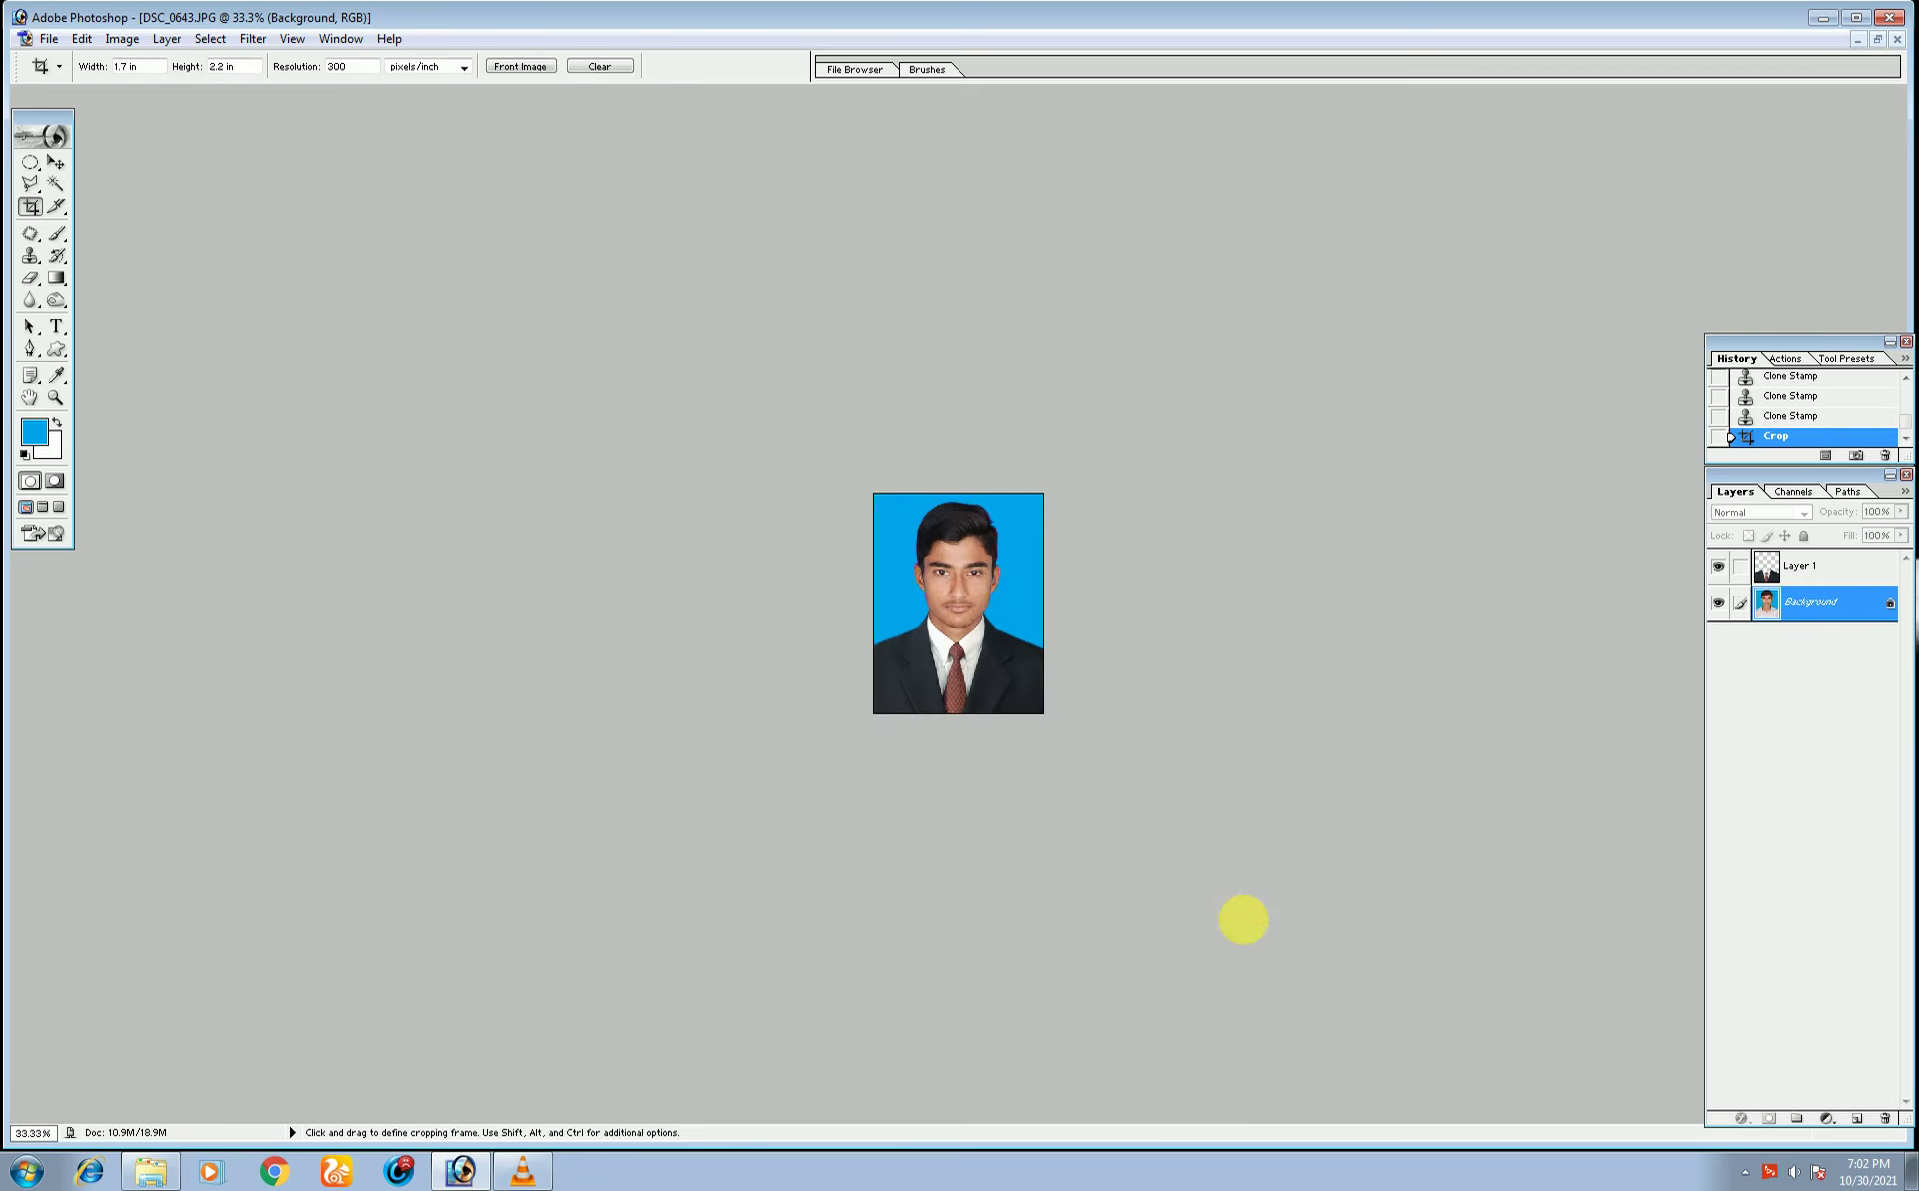
{"action": "key", "text": "ctrl+plus"}
{"action": "key", "text": "ctrl+plus"}
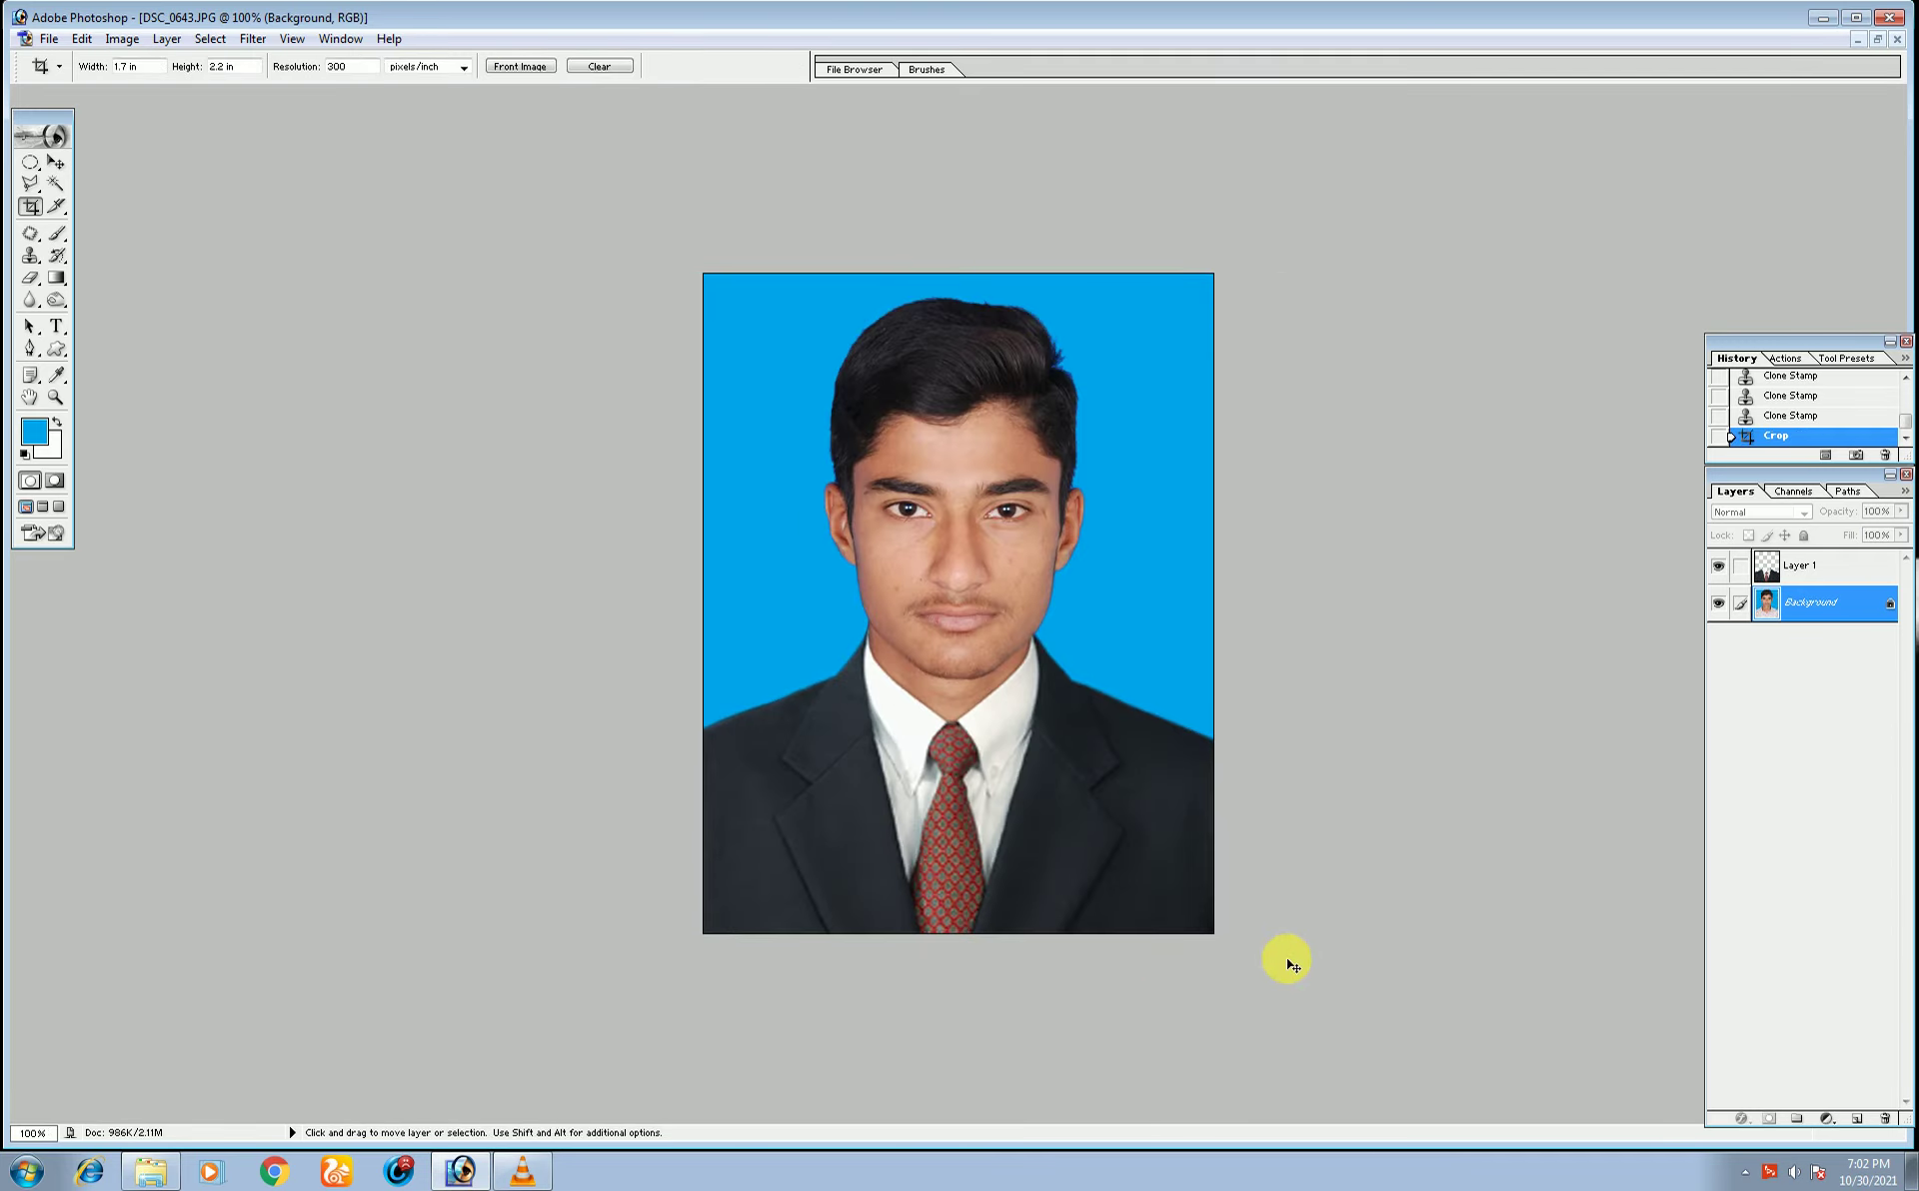
{"action": "key", "text": "ctrl+plus"}
{"action": "key", "text": "ctrl+minus"}
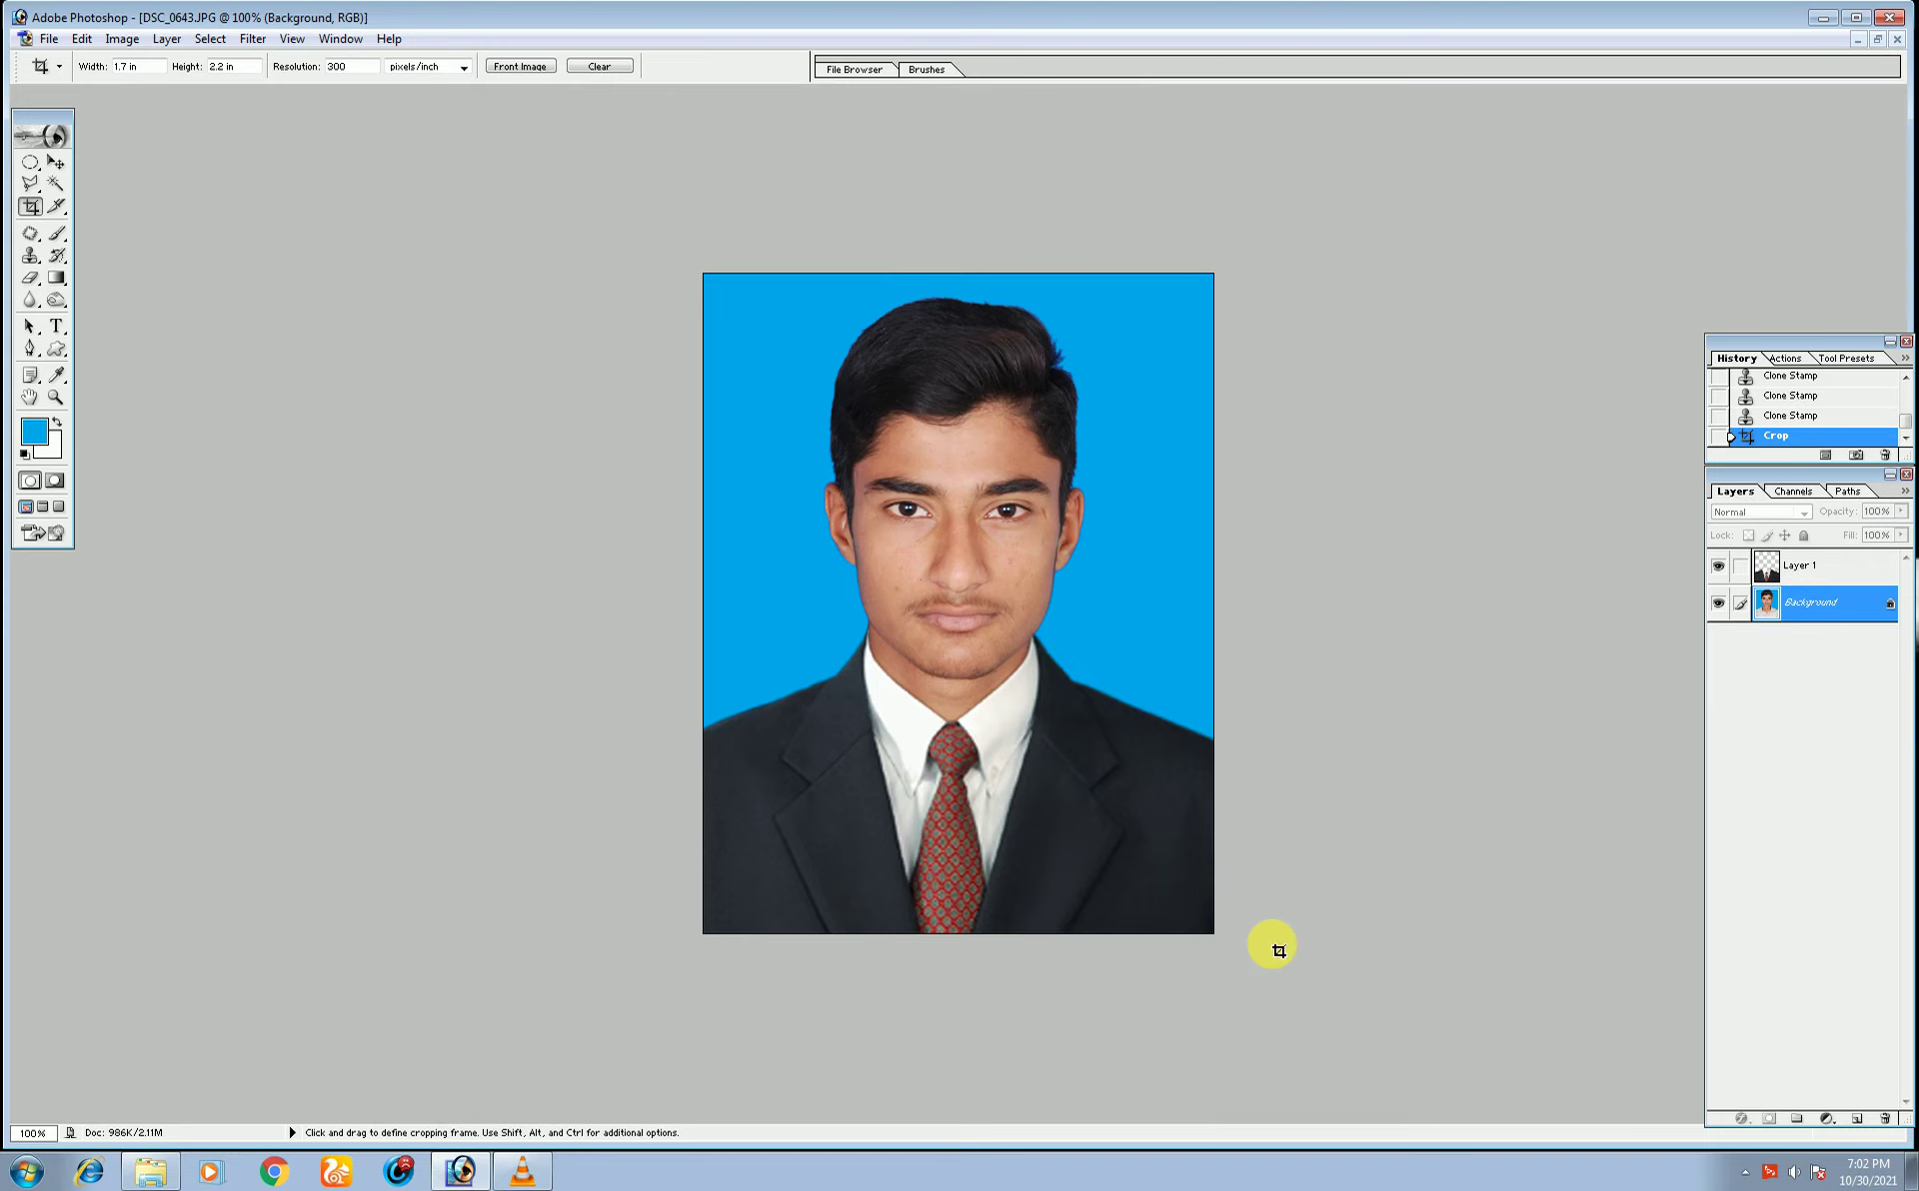
{"action": "key", "text": "ctrl+plus"}
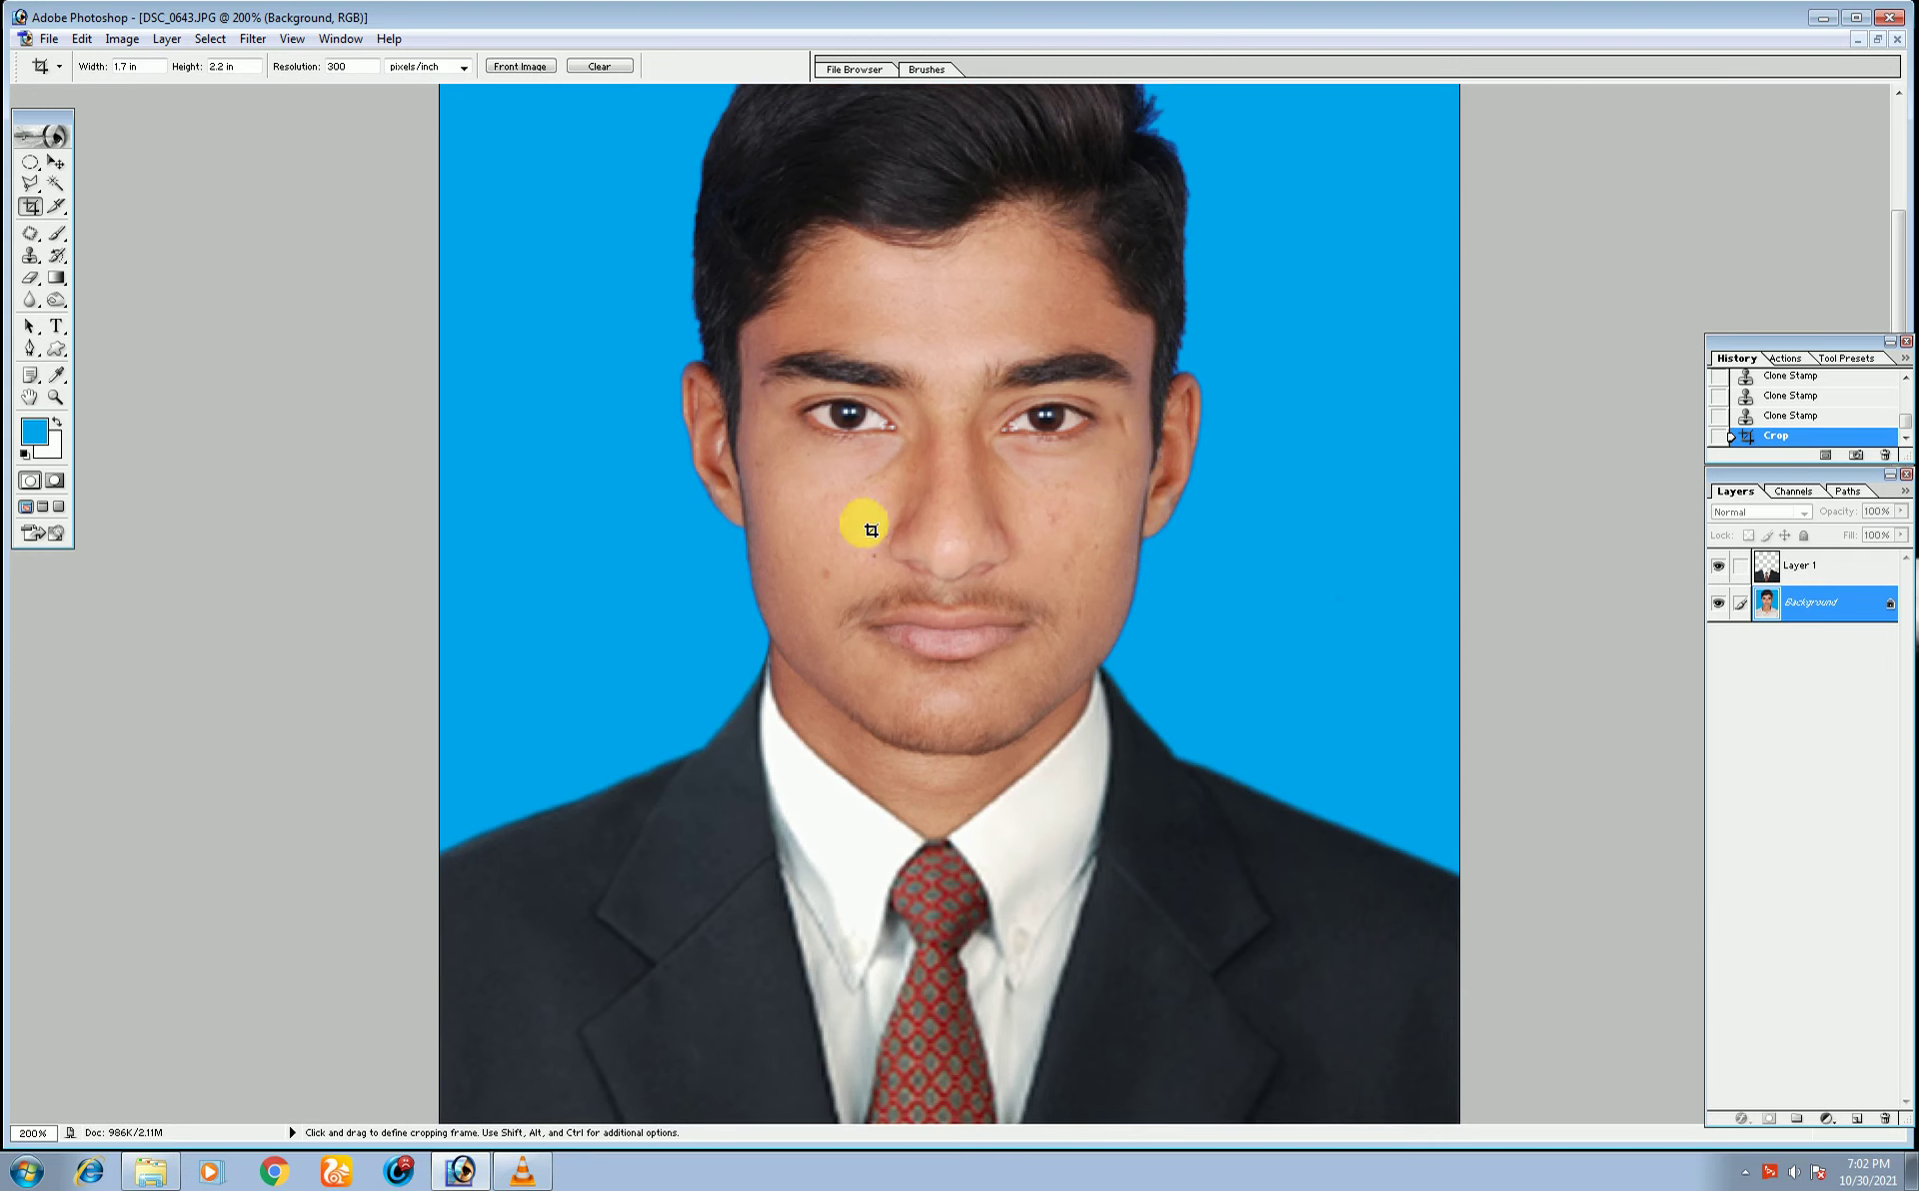
{"action": "key", "text": "ctrl+plus"}
{"action": "key", "text": "ctrl+minus"}
{"action": "key", "text": "ctrl+plus"}
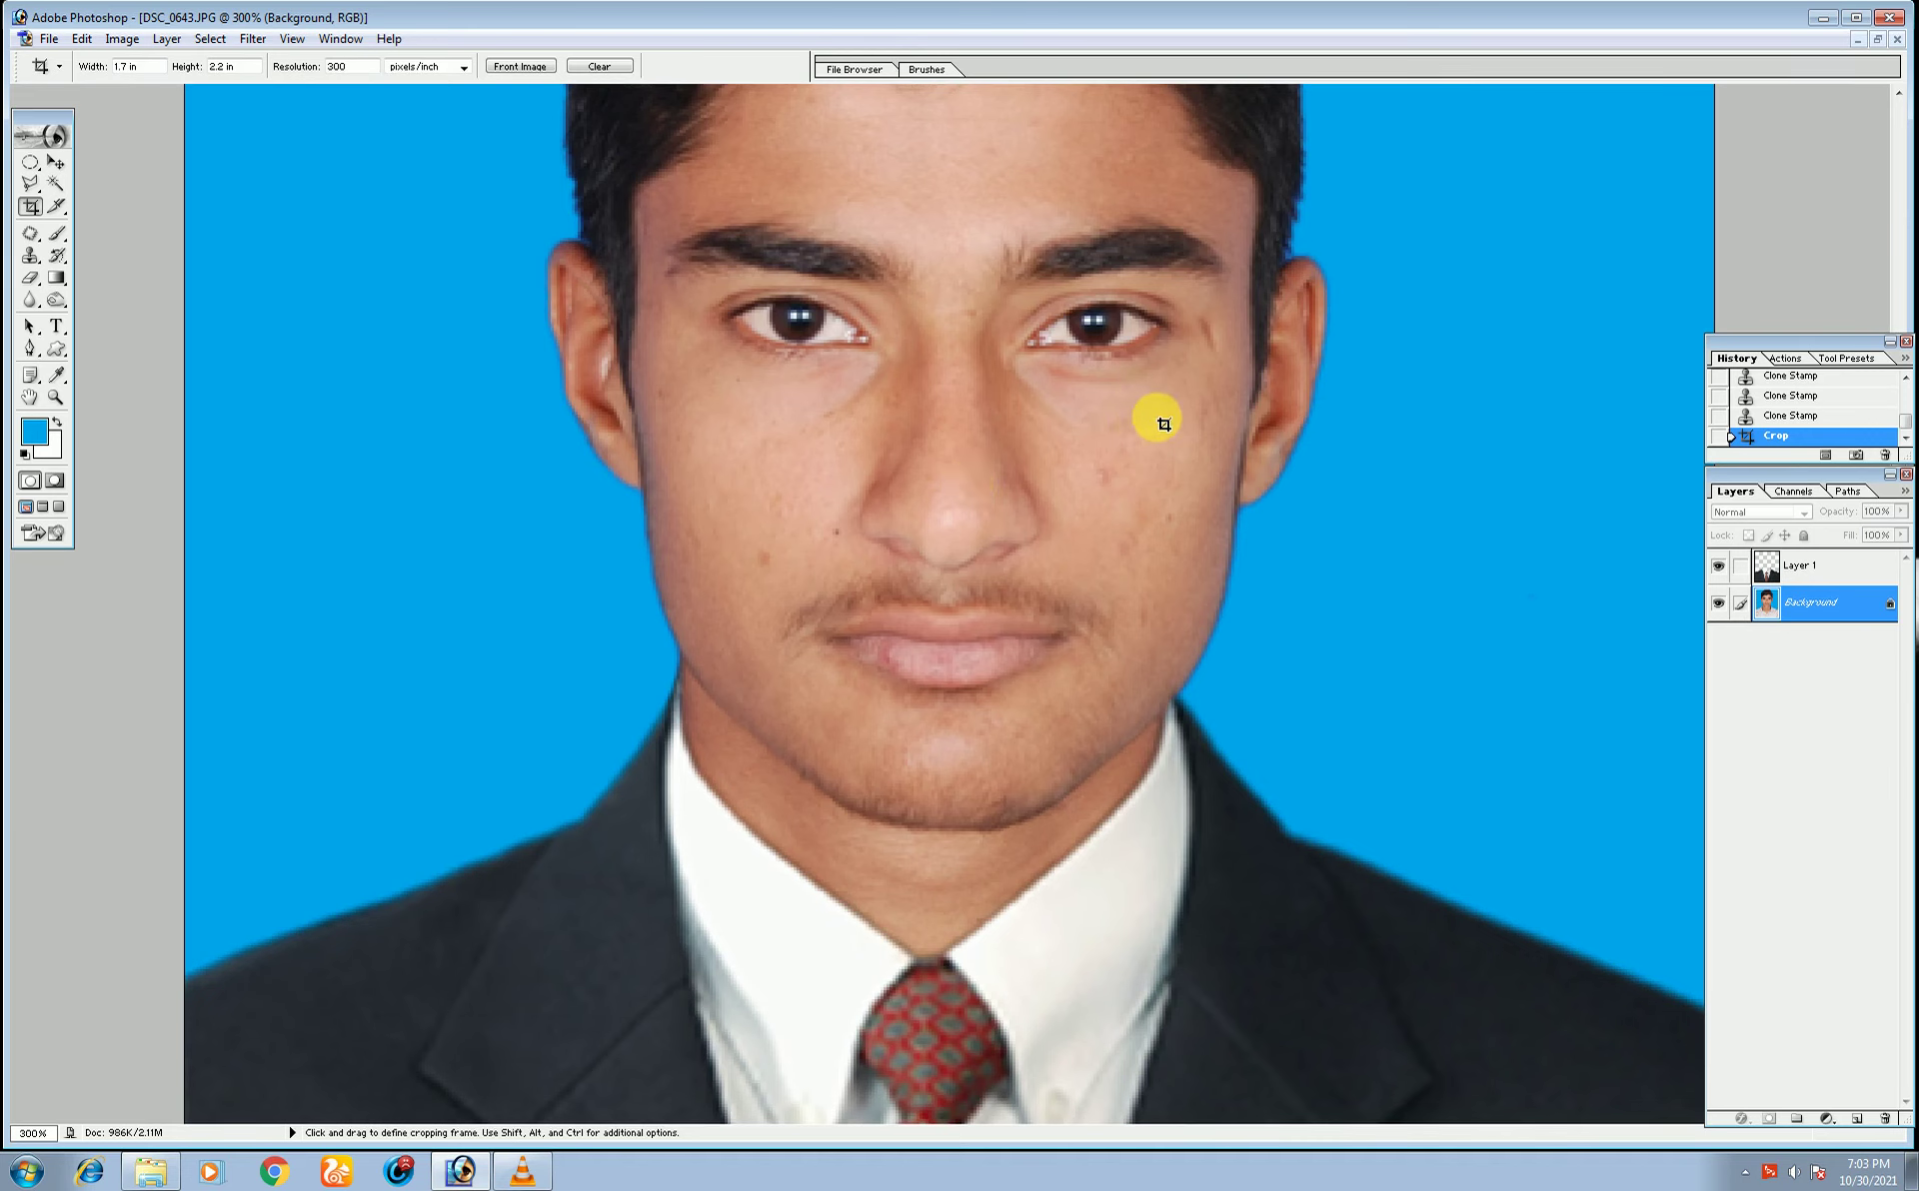
{"action": "left_click", "coordinate": [40, 243]}
- Zoom in on the face and patch the cheek spot with nearby clean skin
{"action": "key", "text": "ctrl+plus"}
{"action": "key", "text": "ctrl+plus"}
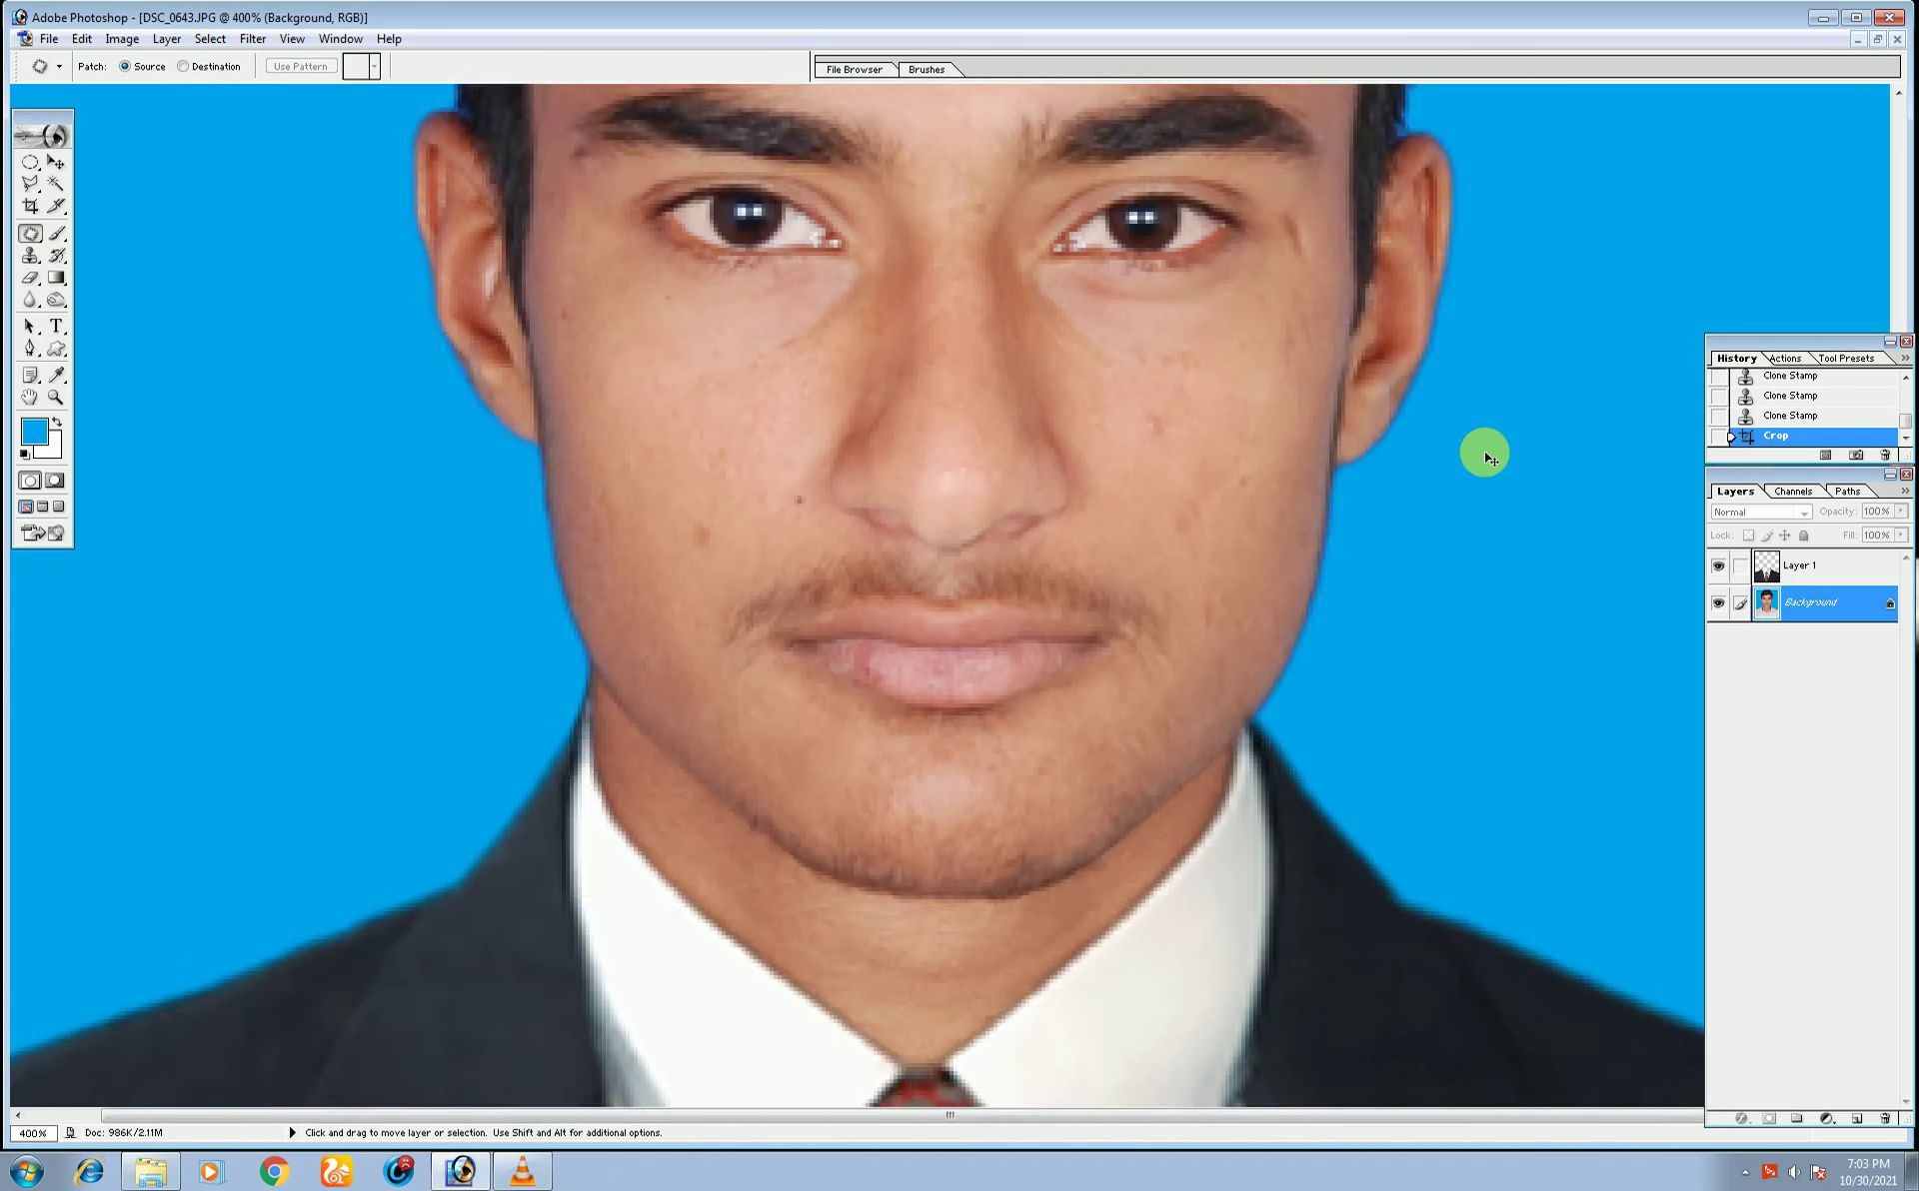
{"action": "scroll", "coordinate": [1285, 540], "scroll_direction": "up", "scroll_amount": 1}
{"action": "scroll", "coordinate": [1192, 625], "scroll_direction": "up", "scroll_amount": 1}
{"action": "key", "text": "ctrl+plus"}
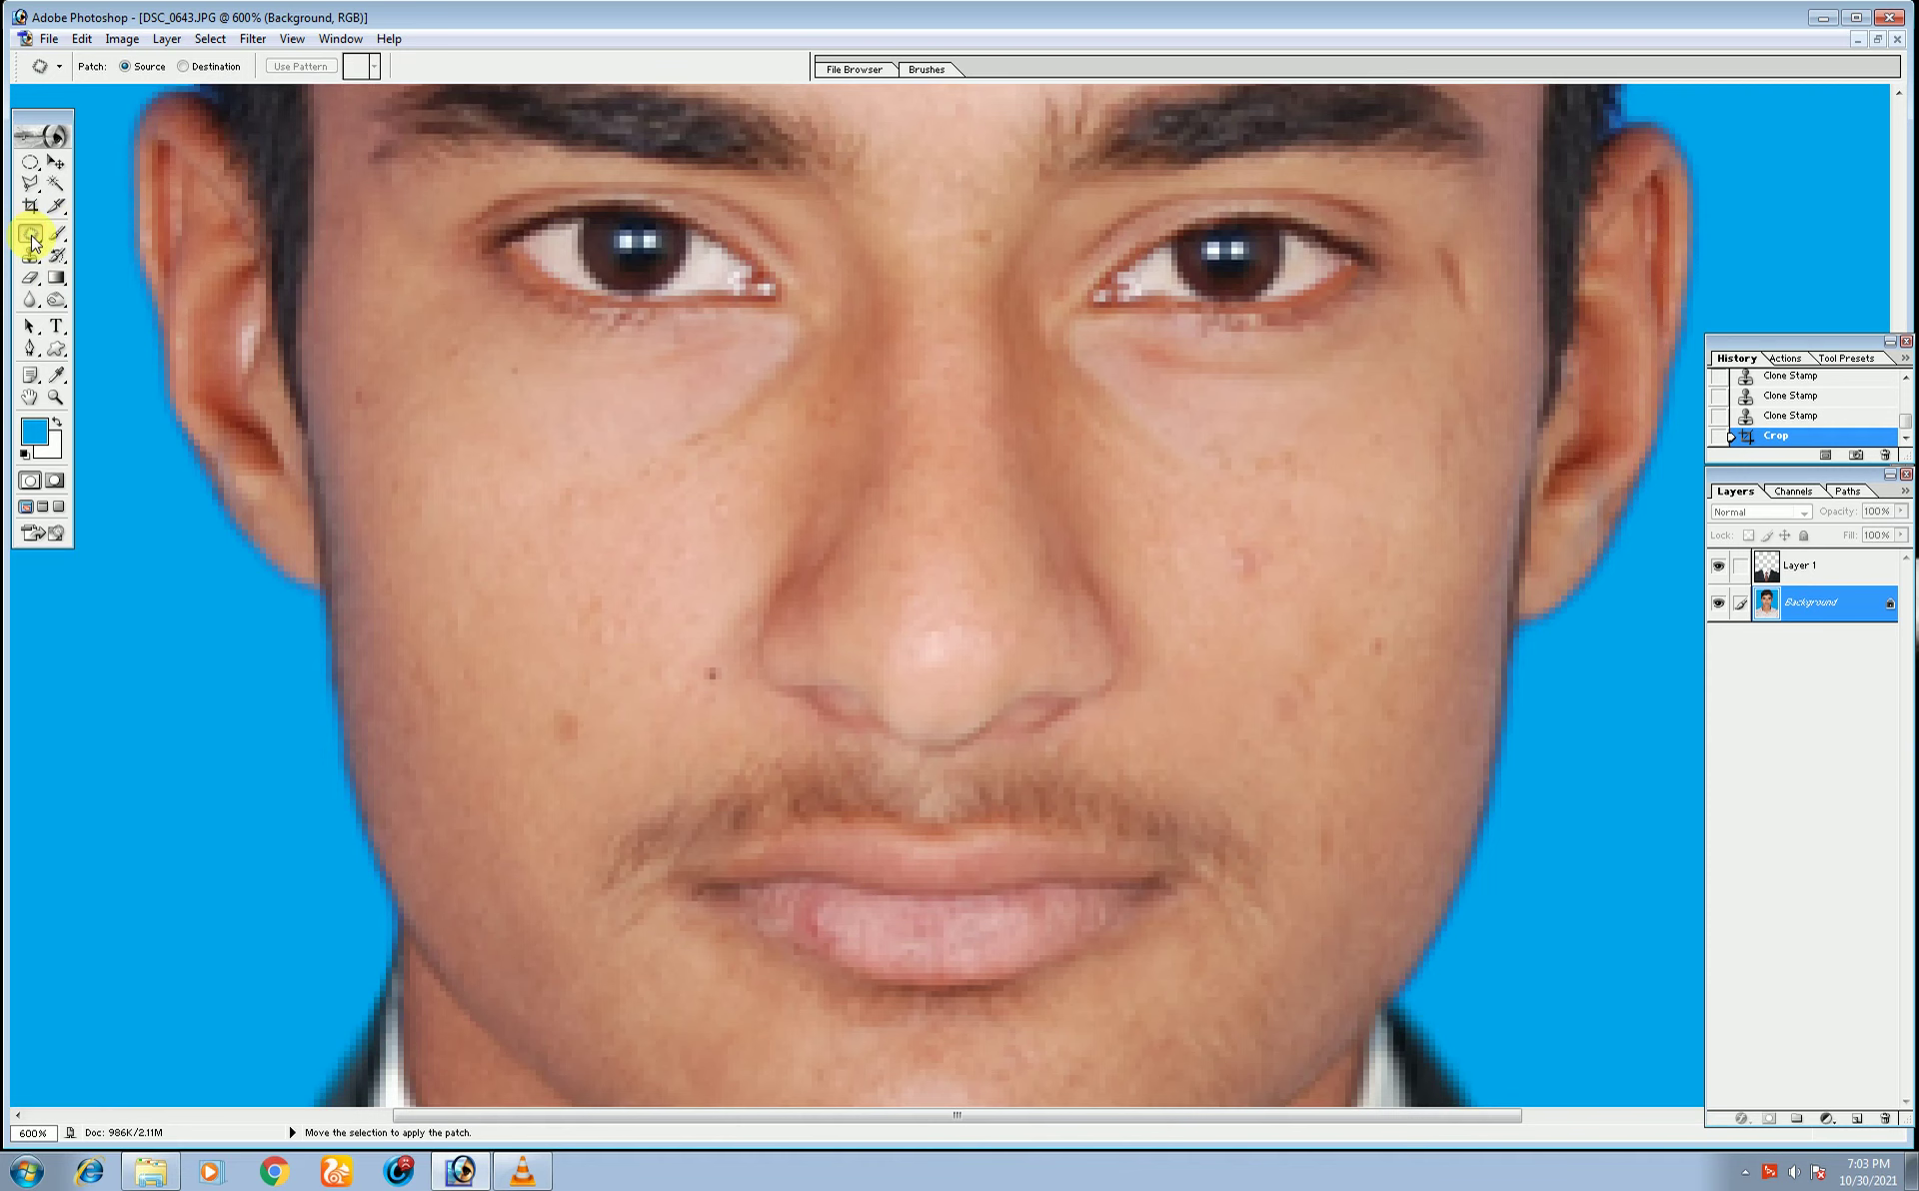
{"action": "mouse_move", "coordinate": [1262, 550]}
{"action": "left_mouse_down"}
{"action": "mouse_move", "coordinate": [1249, 570]}
{"action": "mouse_move", "coordinate": [1301, 530]}
{"action": "left_mouse_up"}
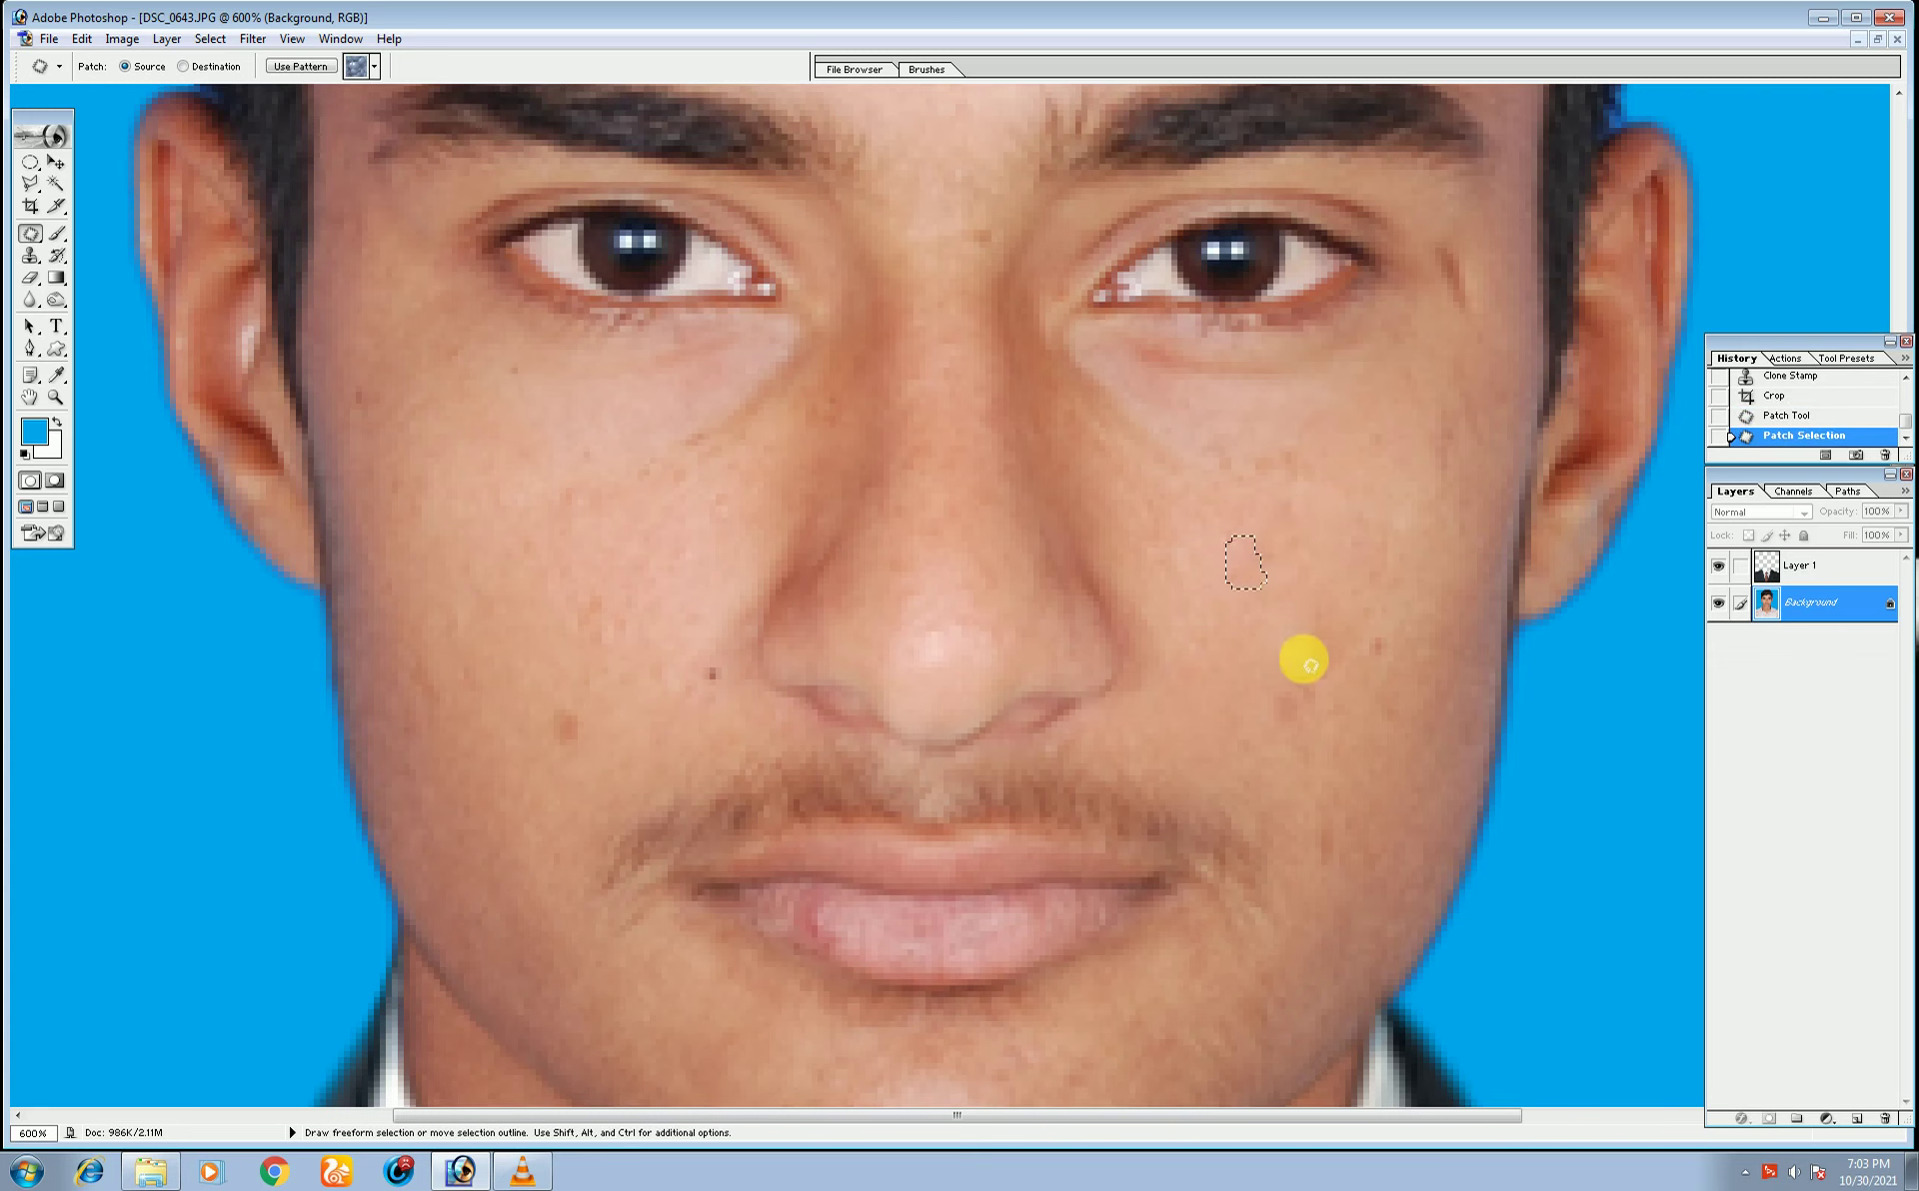
{"action": "scroll", "coordinate": [1289, 664], "scroll_direction": "down", "scroll_amount": 3}
{"action": "mouse_move", "coordinate": [1300, 564]}
{"action": "left_mouse_down"}
{"action": "mouse_move", "coordinate": [1289, 534]}
{"action": "mouse_move", "coordinate": [1409, 450]}
{"action": "mouse_move", "coordinate": [1373, 487]}
{"action": "left_mouse_up"}
{"action": "left_click", "coordinate": [1426, 428]}
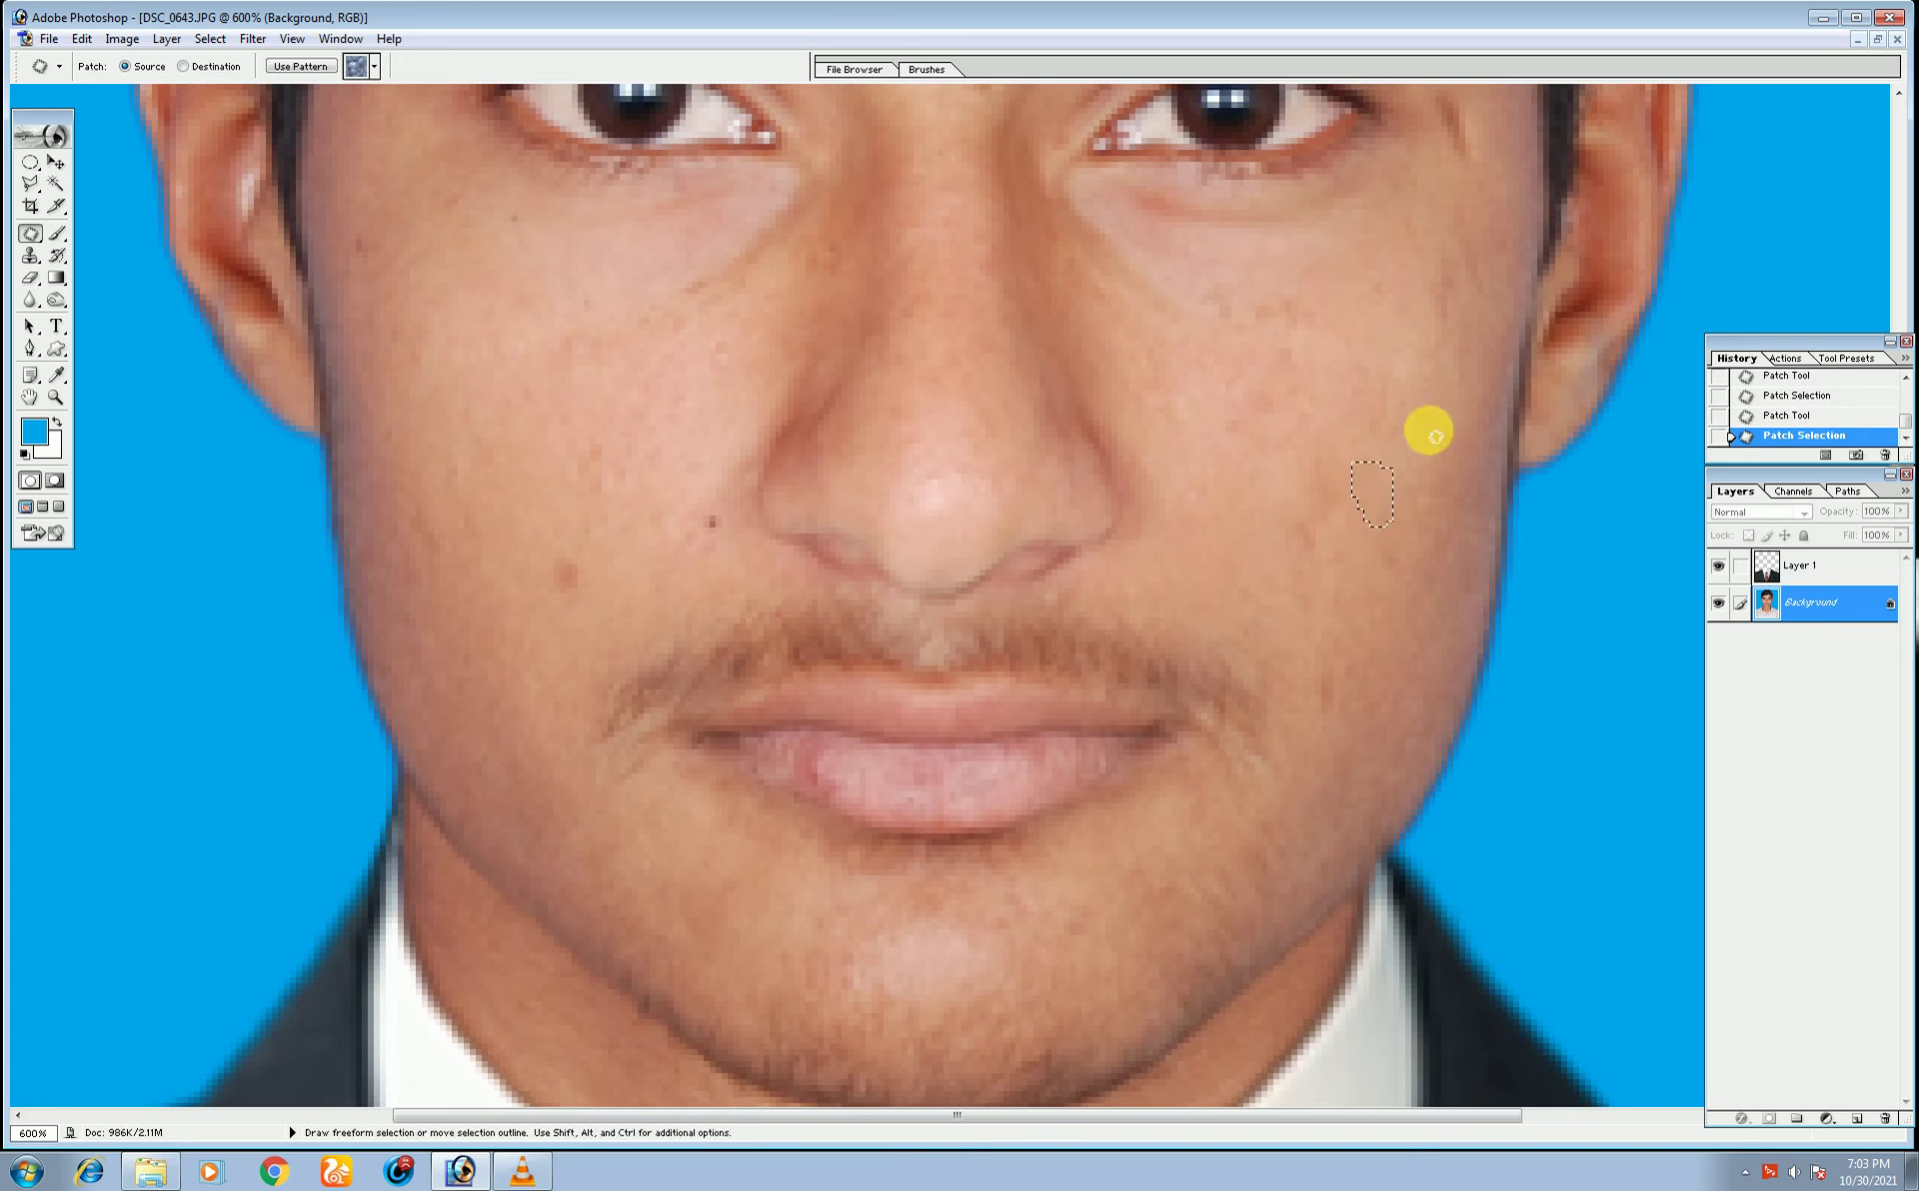
- Patch the blemish between the brows with nearby skin
{"action": "mouse_move", "coordinate": [817, 579]}
{"action": "left_mouse_down"}
{"action": "mouse_move", "coordinate": [847, 631]}
{"action": "mouse_move", "coordinate": [732, 659]}
{"action": "mouse_move", "coordinate": [755, 704]}
{"action": "left_mouse_up"}
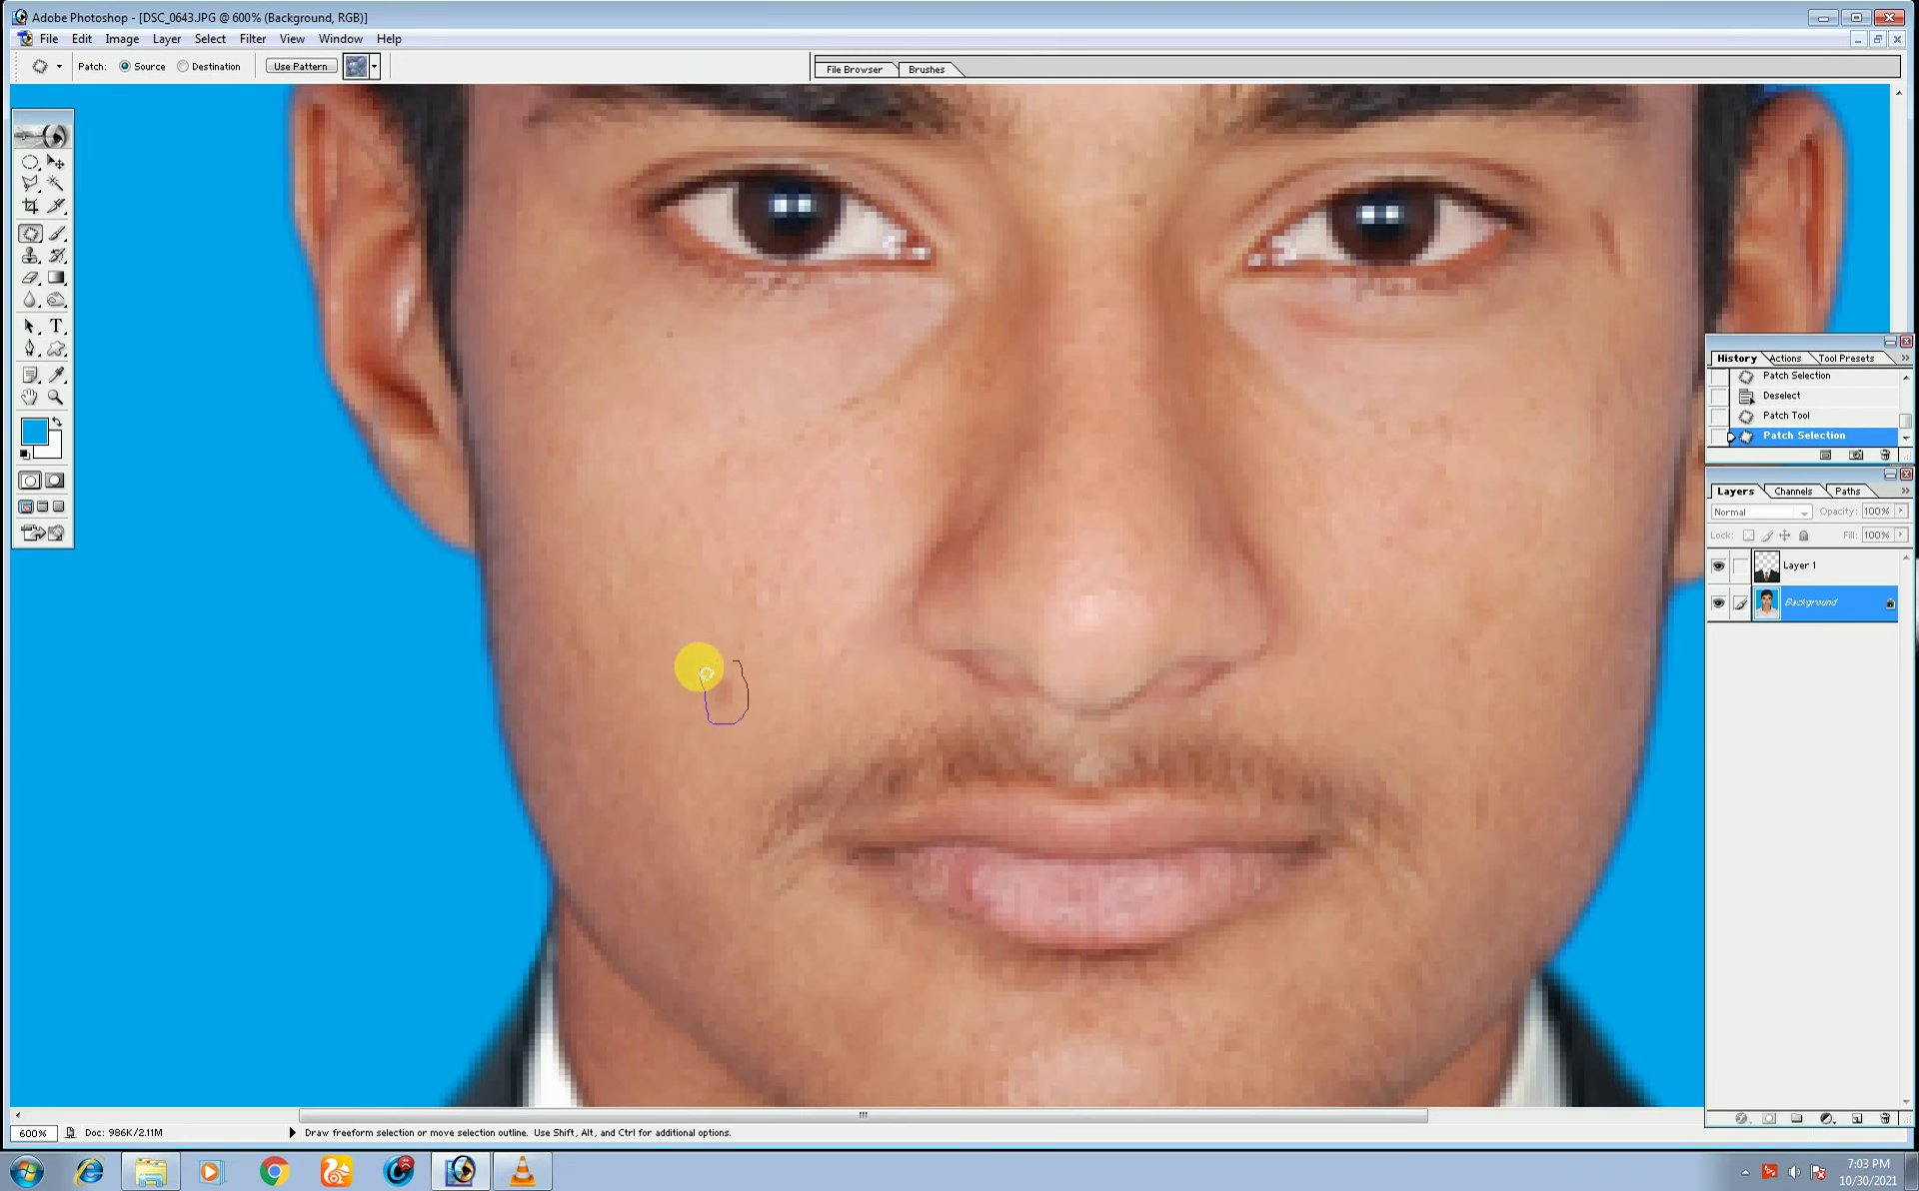
{"action": "left_click", "coordinate": [825, 592]}
{"action": "left_click_drag", "start_coordinate": [825, 593], "coordinate": [1093, 599]}
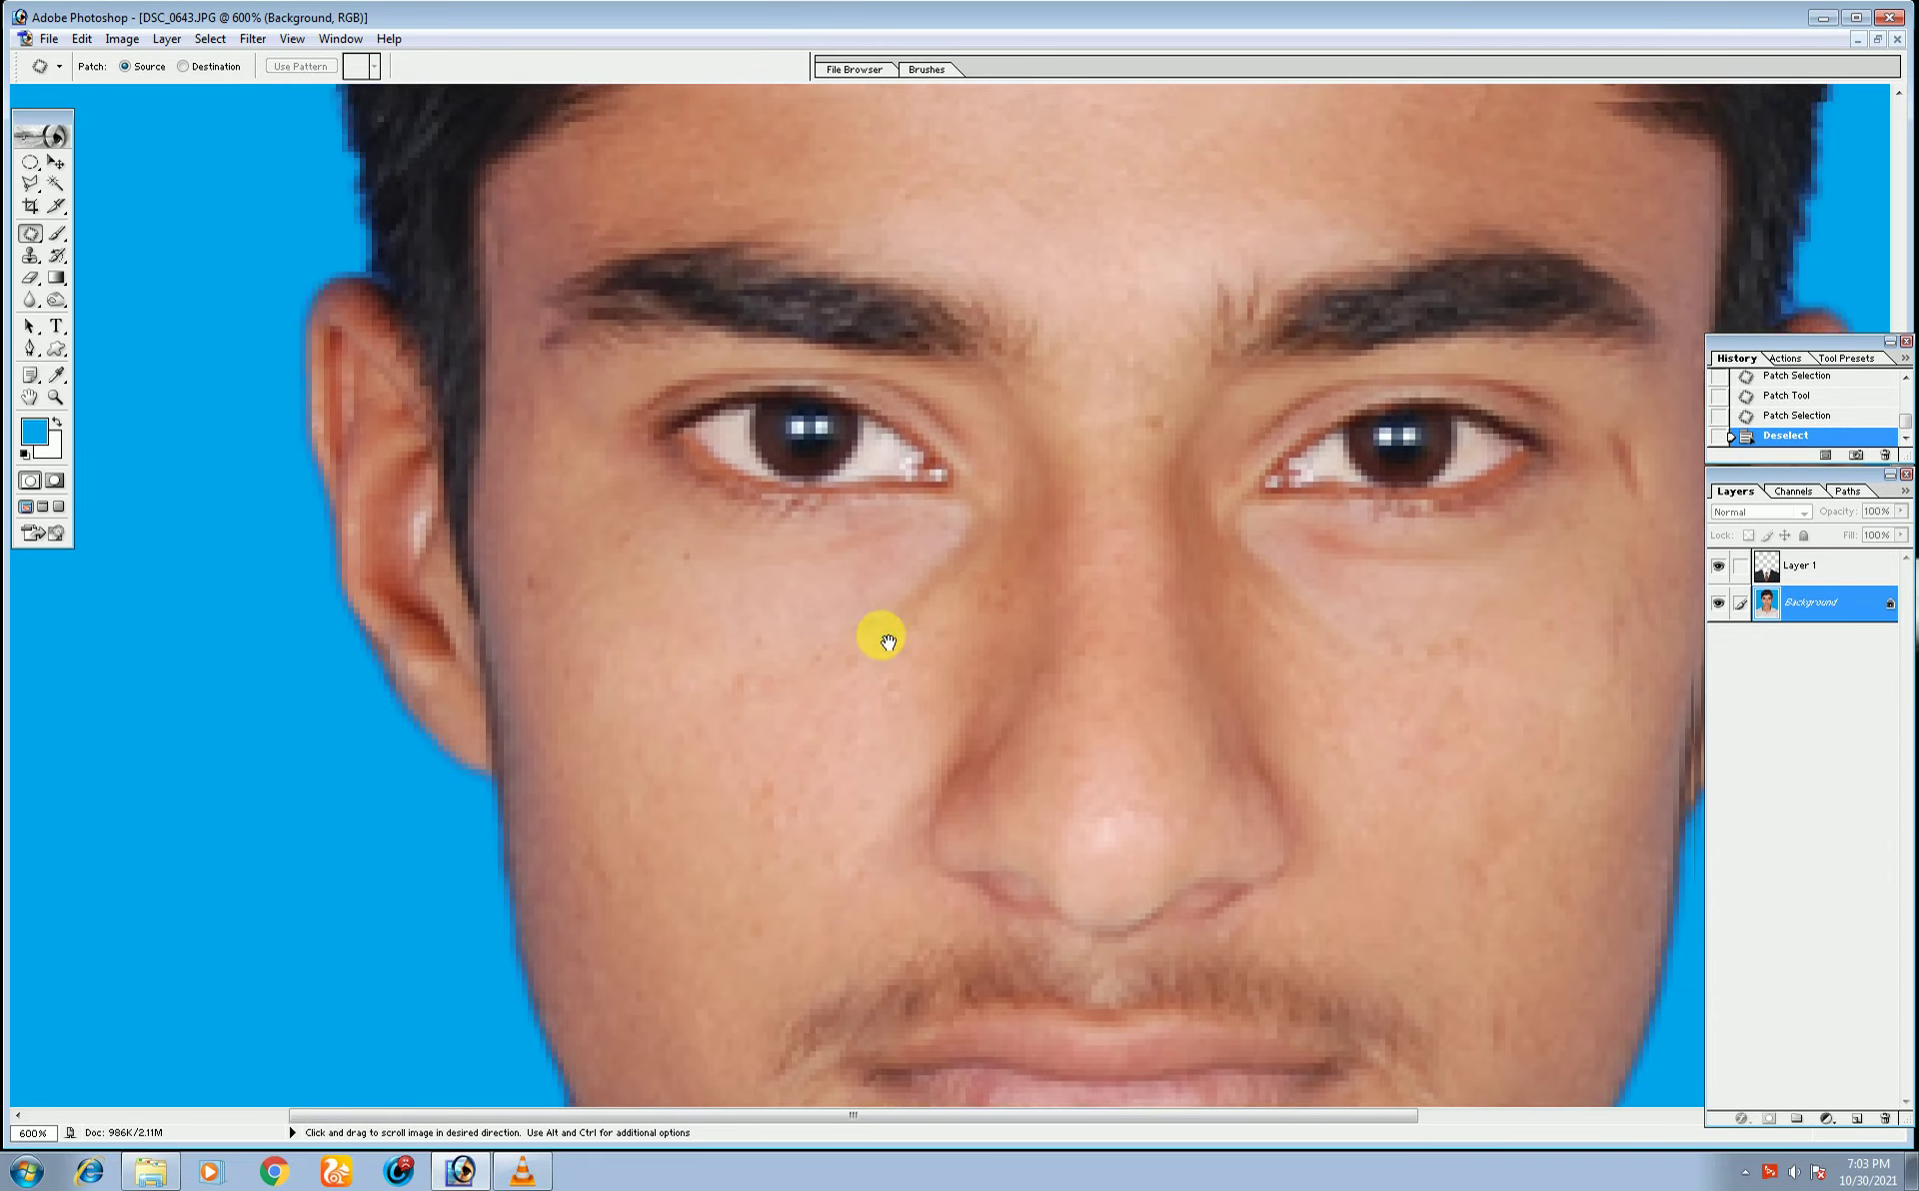
{"action": "mouse_move", "coordinate": [1039, 516]}
{"action": "left_mouse_down"}
{"action": "mouse_move", "coordinate": [1077, 545]}
{"action": "mouse_move", "coordinate": [1041, 527]}
{"action": "mouse_move", "coordinate": [1113, 634]}
{"action": "left_mouse_up"}
{"action": "key", "text": "ctrl+d"}
{"action": "left_click_drag", "start_coordinate": [774, 178], "coordinate": [760, 407]}
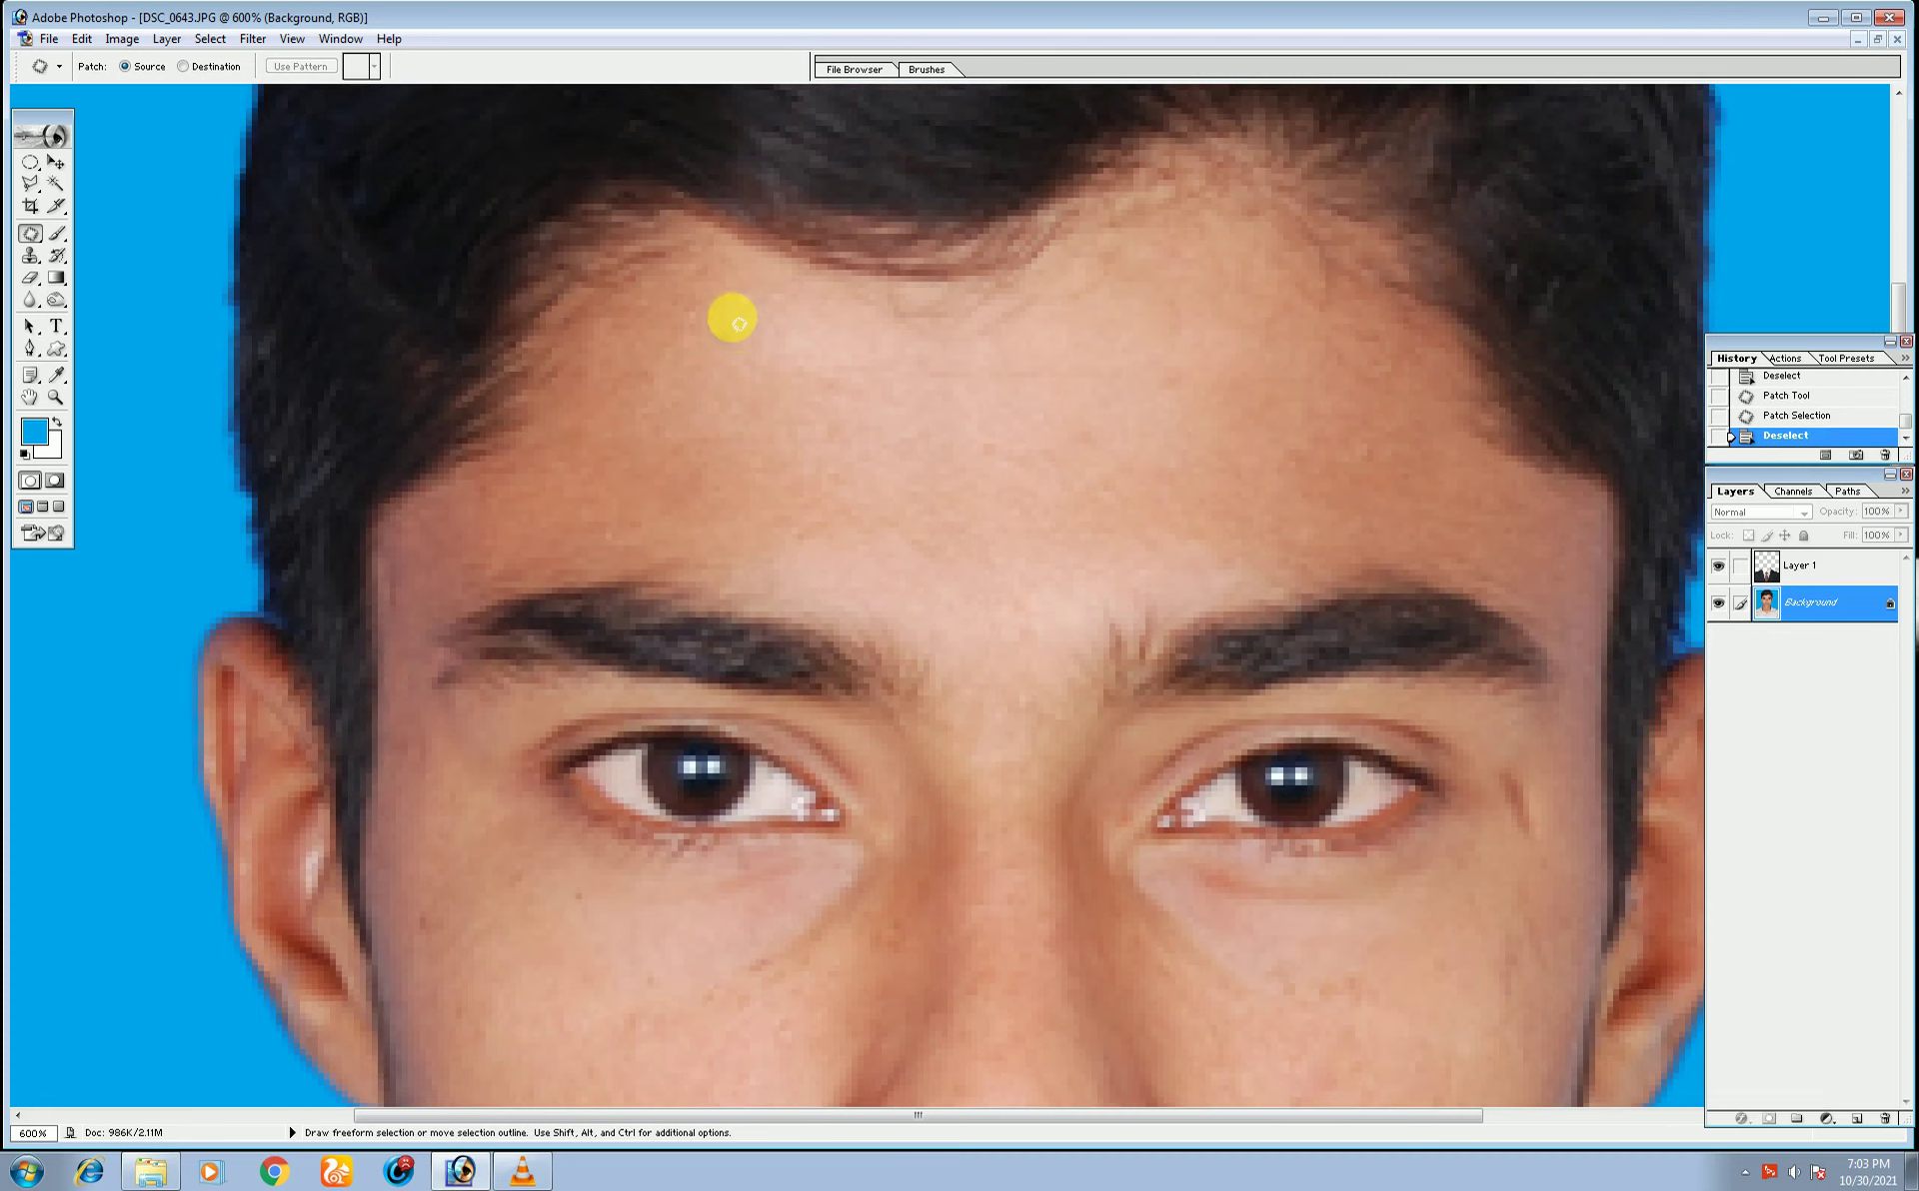
- Patch the forehead spot and the right-cheek spot, then deselect
{"action": "left_click_drag", "start_coordinate": [737, 320], "coordinate": [730, 330]}
{"action": "scroll", "coordinate": [999, 455], "scroll_direction": "down", "scroll_amount": 3}
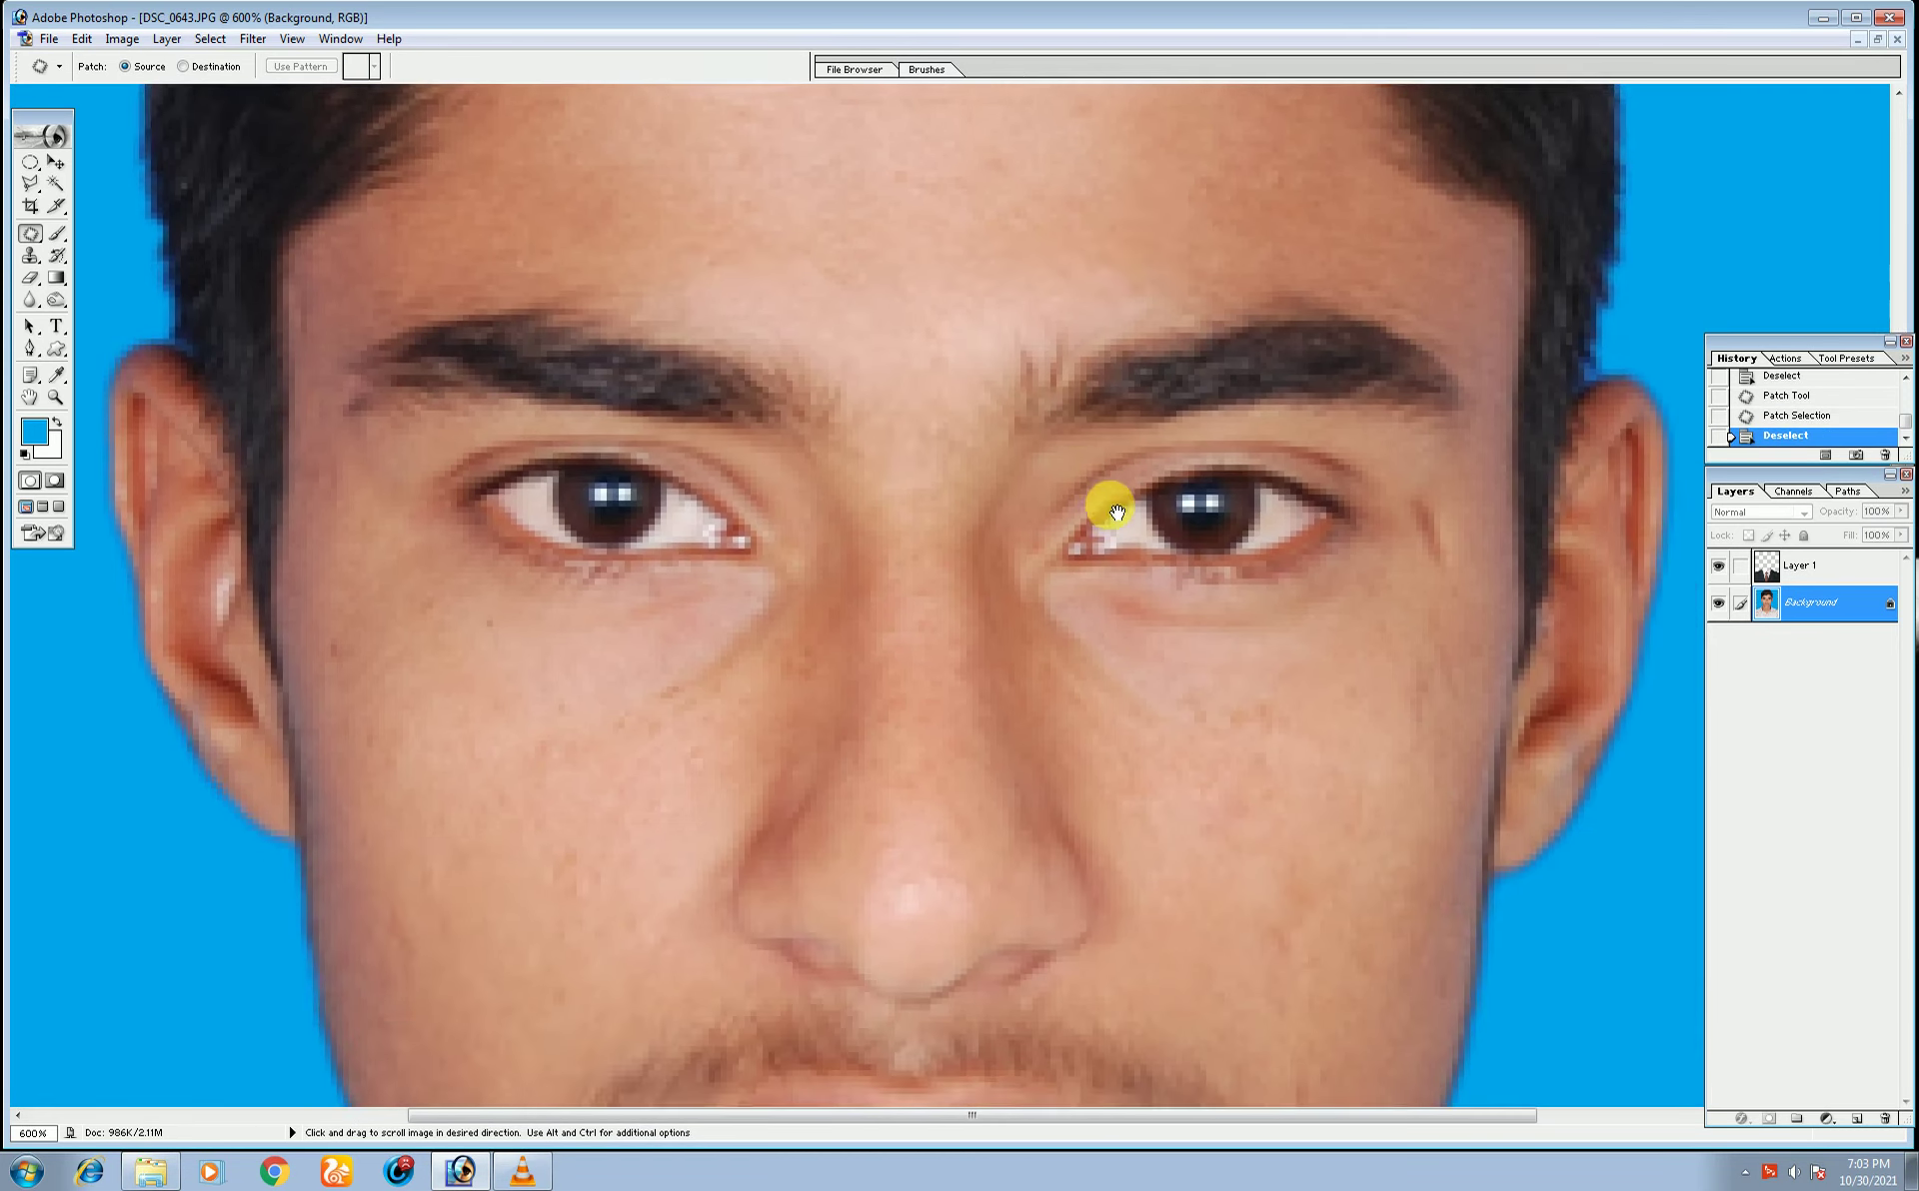
{"action": "scroll", "coordinate": [1199, 419], "scroll_direction": "down", "scroll_amount": 2}
{"action": "mouse_move", "coordinate": [1357, 298]}
{"action": "left_mouse_down"}
{"action": "mouse_move", "coordinate": [1384, 365]}
{"action": "mouse_move", "coordinate": [1341, 339]}
{"action": "mouse_move", "coordinate": [1362, 326]}
{"action": "mouse_move", "coordinate": [1336, 424]}
{"action": "mouse_move", "coordinate": [1335, 400]}
{"action": "mouse_move", "coordinate": [1276, 497]}
{"action": "mouse_move", "coordinate": [1227, 522]}
{"action": "mouse_move", "coordinate": [1230, 490]}
{"action": "left_mouse_up"}
{"action": "scroll", "coordinate": [1494, 550], "scroll_direction": "down", "scroll_amount": 2}
{"action": "key", "text": "ctrl+d"}
{"action": "scroll", "coordinate": [1247, 463], "scroll_direction": "down", "scroll_amount": 4}
{"action": "scroll", "coordinate": [1294, 565], "scroll_direction": "down", "scroll_amount": 1}
- Deselect, check the whole portrait, and reselect the Clone Stamp tool
{"action": "key", "text": "ctrl+d"}
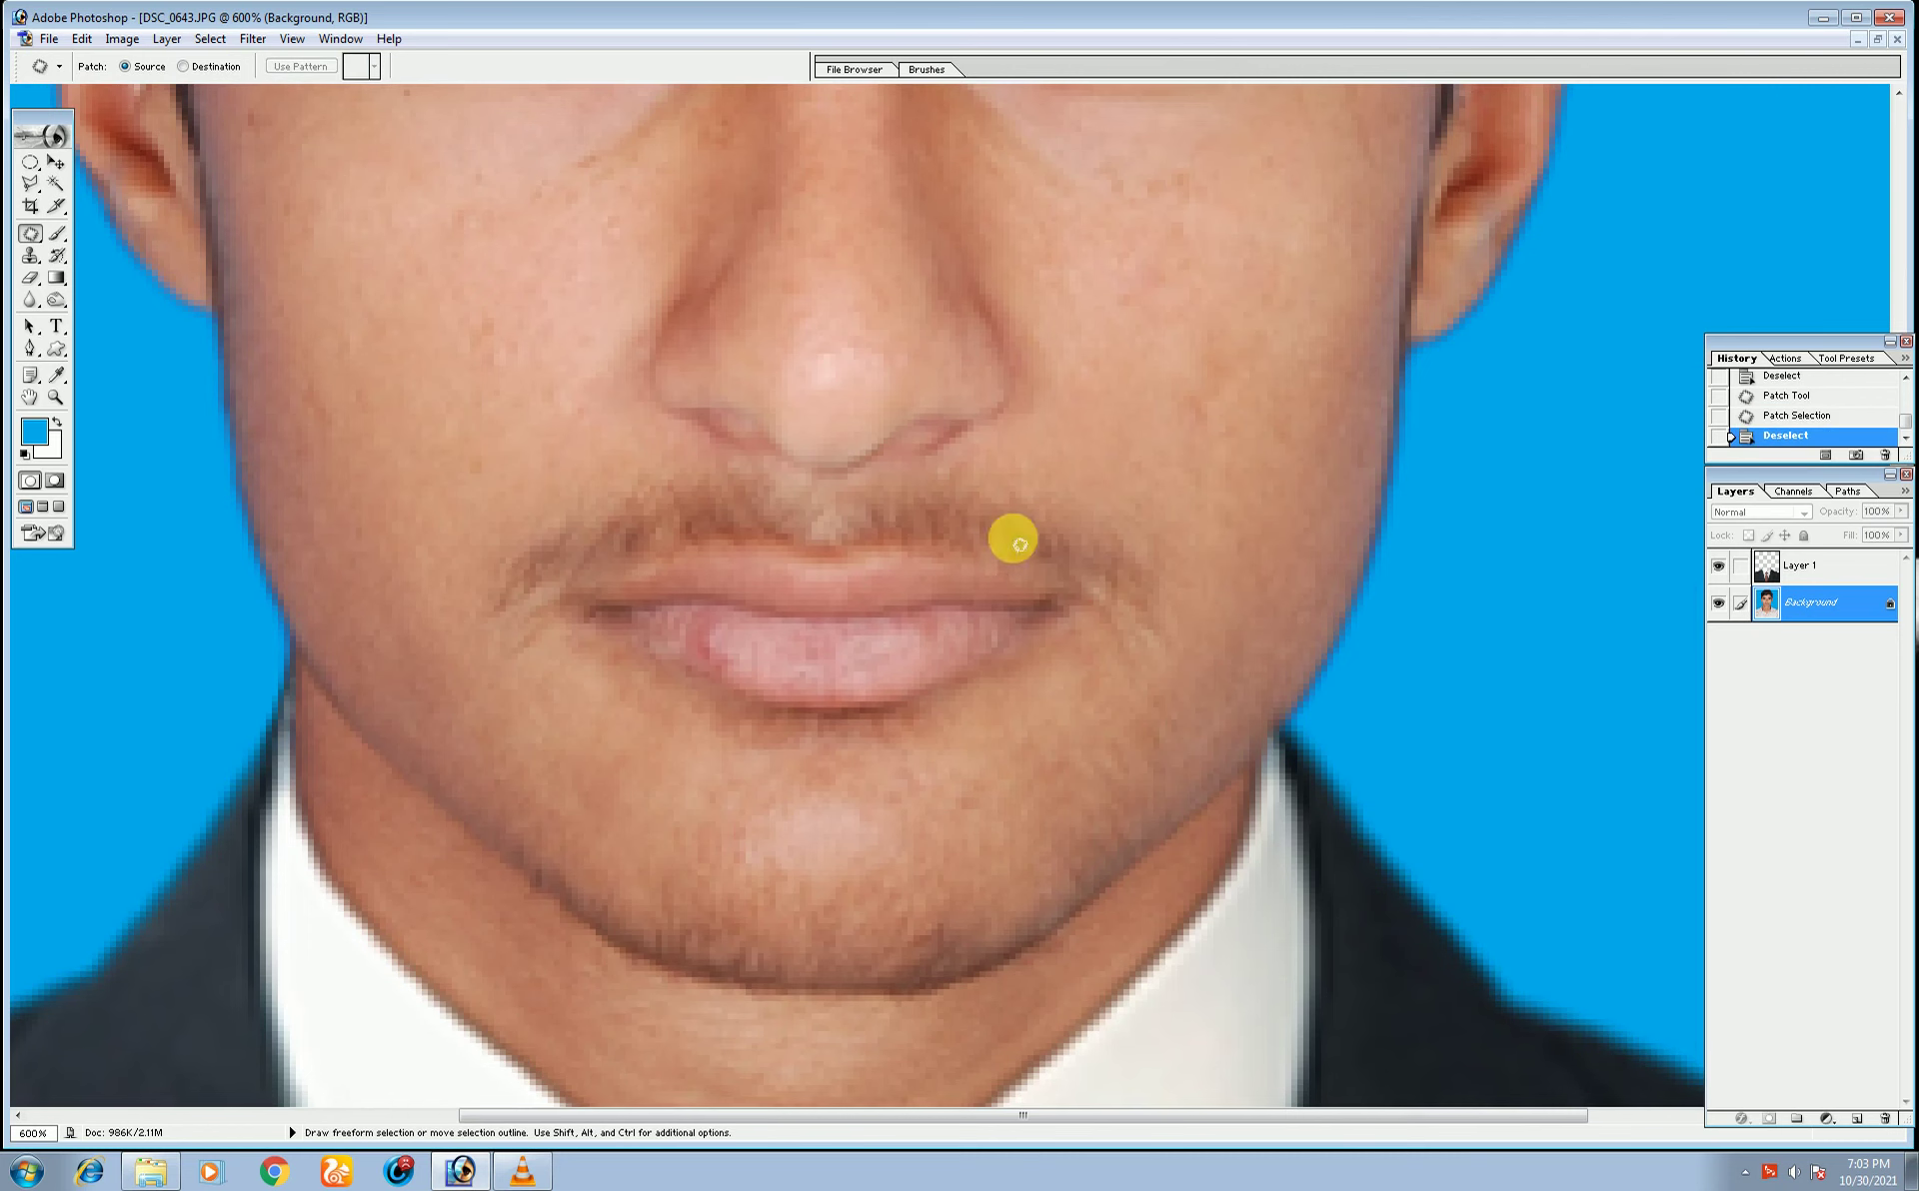
{"action": "key", "text": "ctrl+minus"}
{"action": "key", "text": "ctrl+minus"}
{"action": "key", "text": "ctrl+minus"}
{"action": "key", "text": "ctrl+minus"}
{"action": "key", "text": "ctrl+plus"}
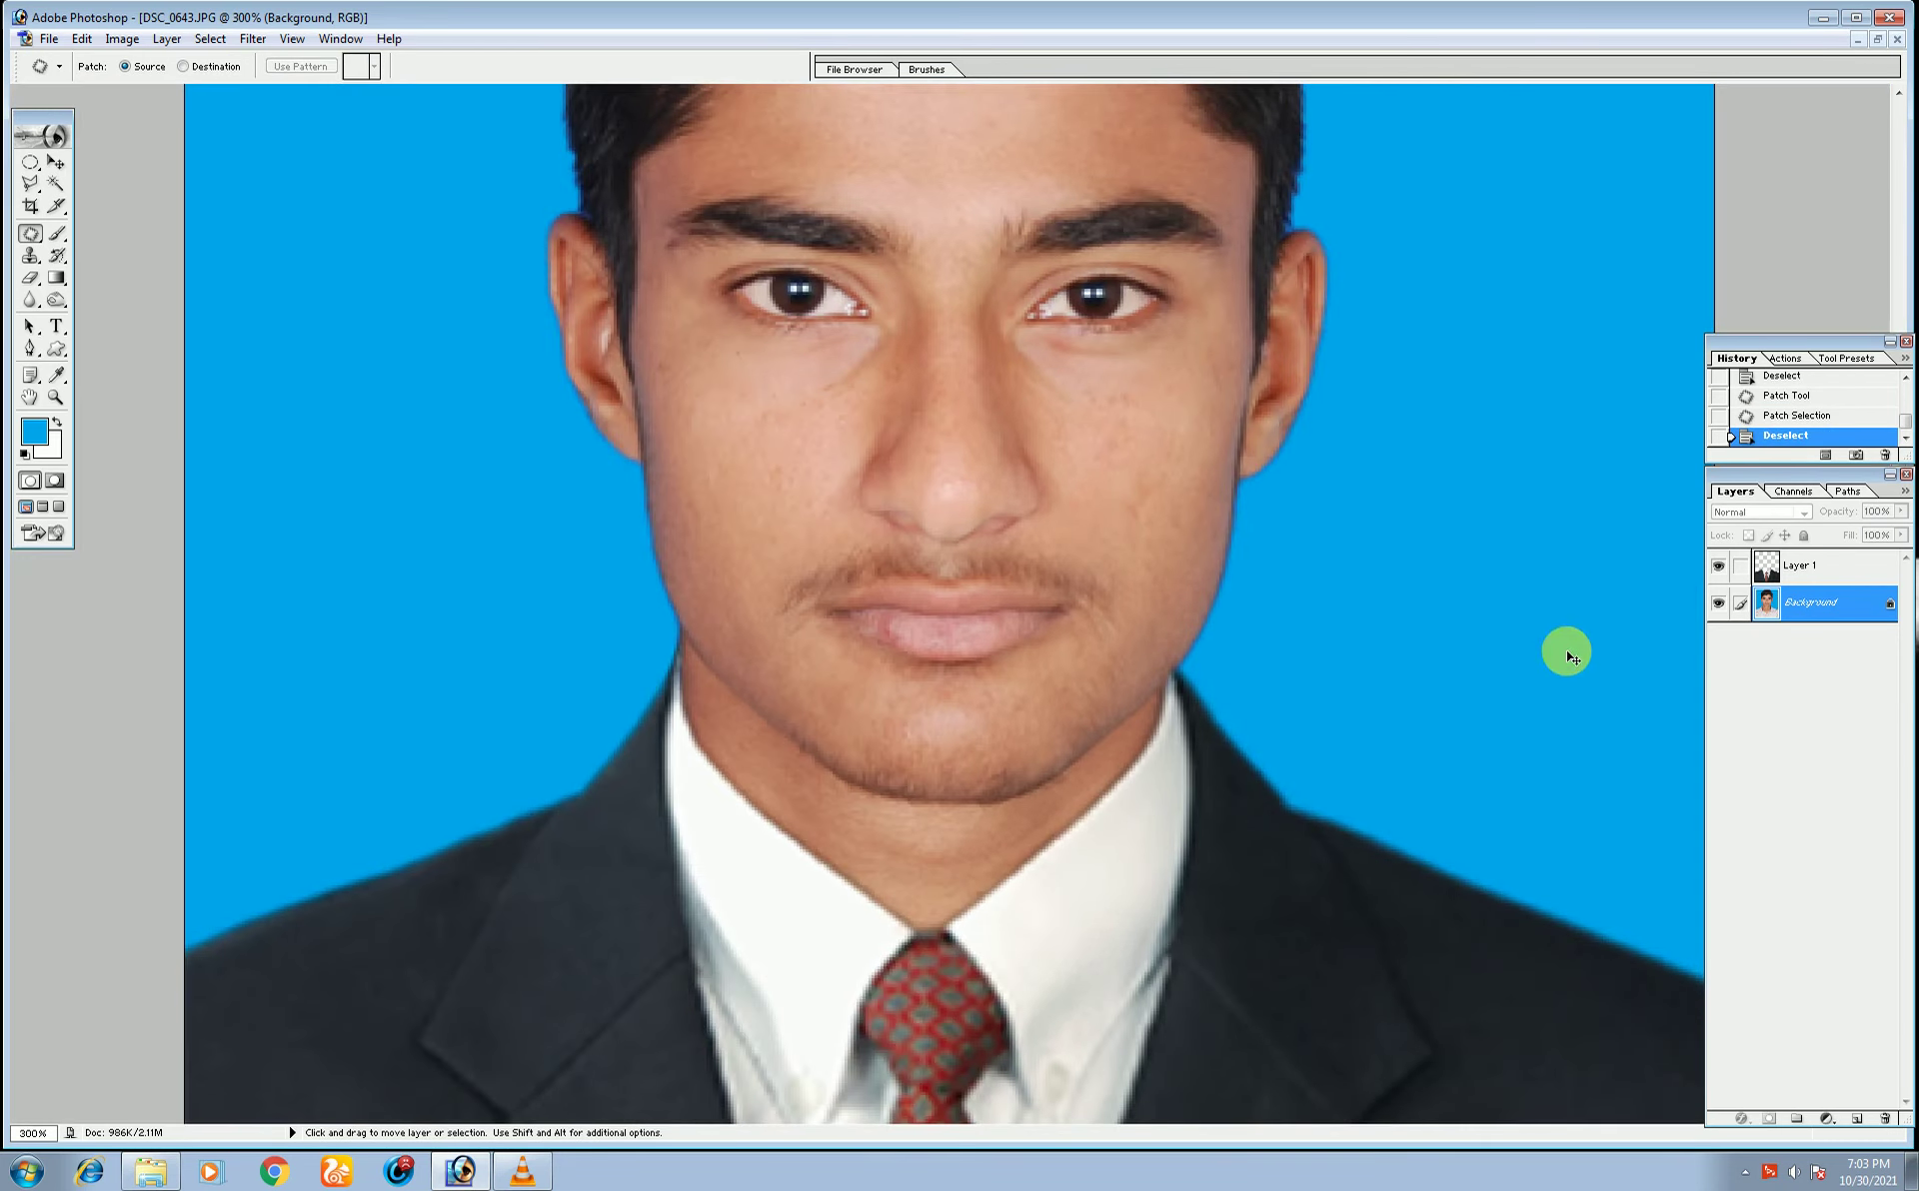
{"action": "left_click", "coordinate": [35, 259]}
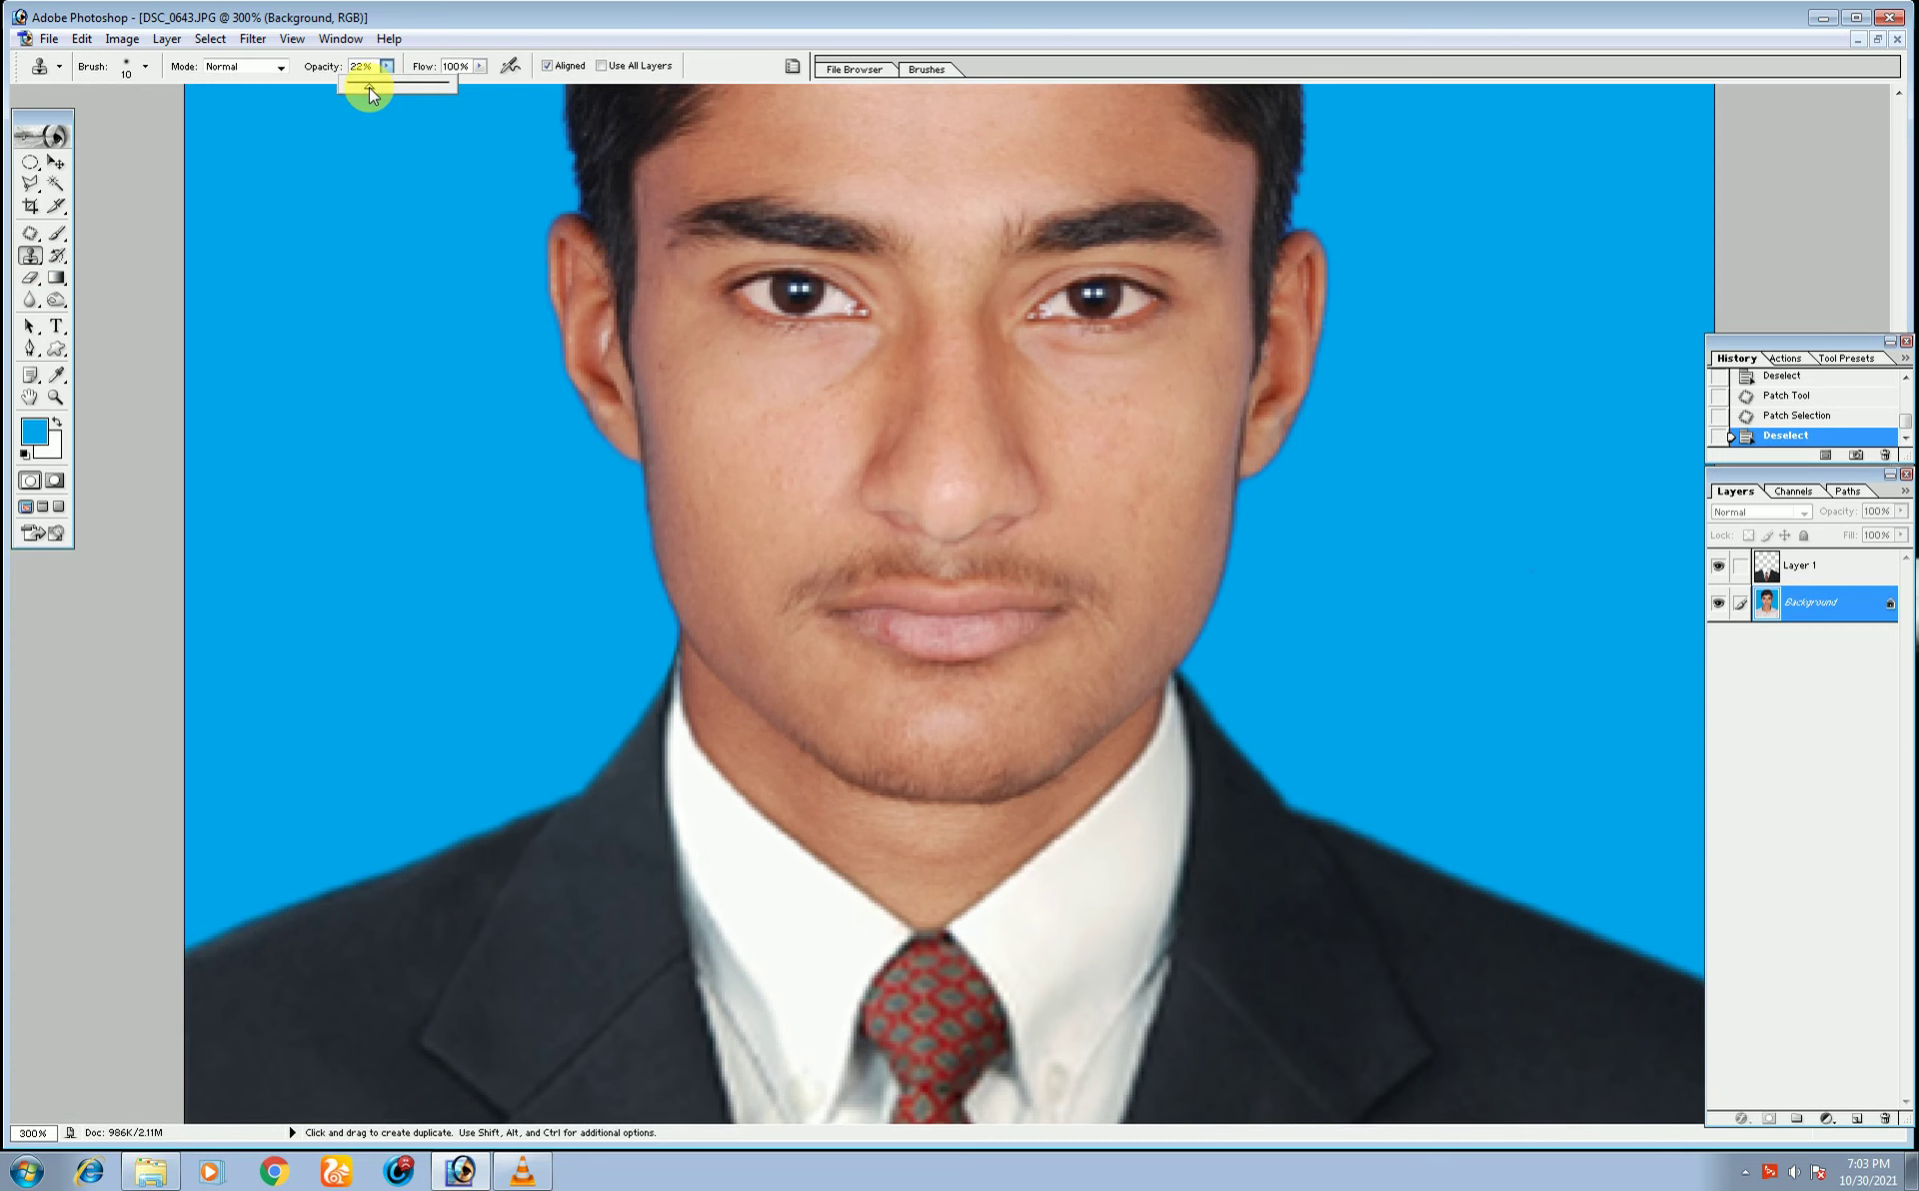
- Zoom in, enlarge the clone brush, and paint clean skin over the cheek spots
{"action": "left_click", "coordinate": [750, 496], "text": "ctrl"}
{"action": "left_click", "coordinate": [839, 617], "text": "ctrl"}
{"action": "key", "text": "bracketright"}
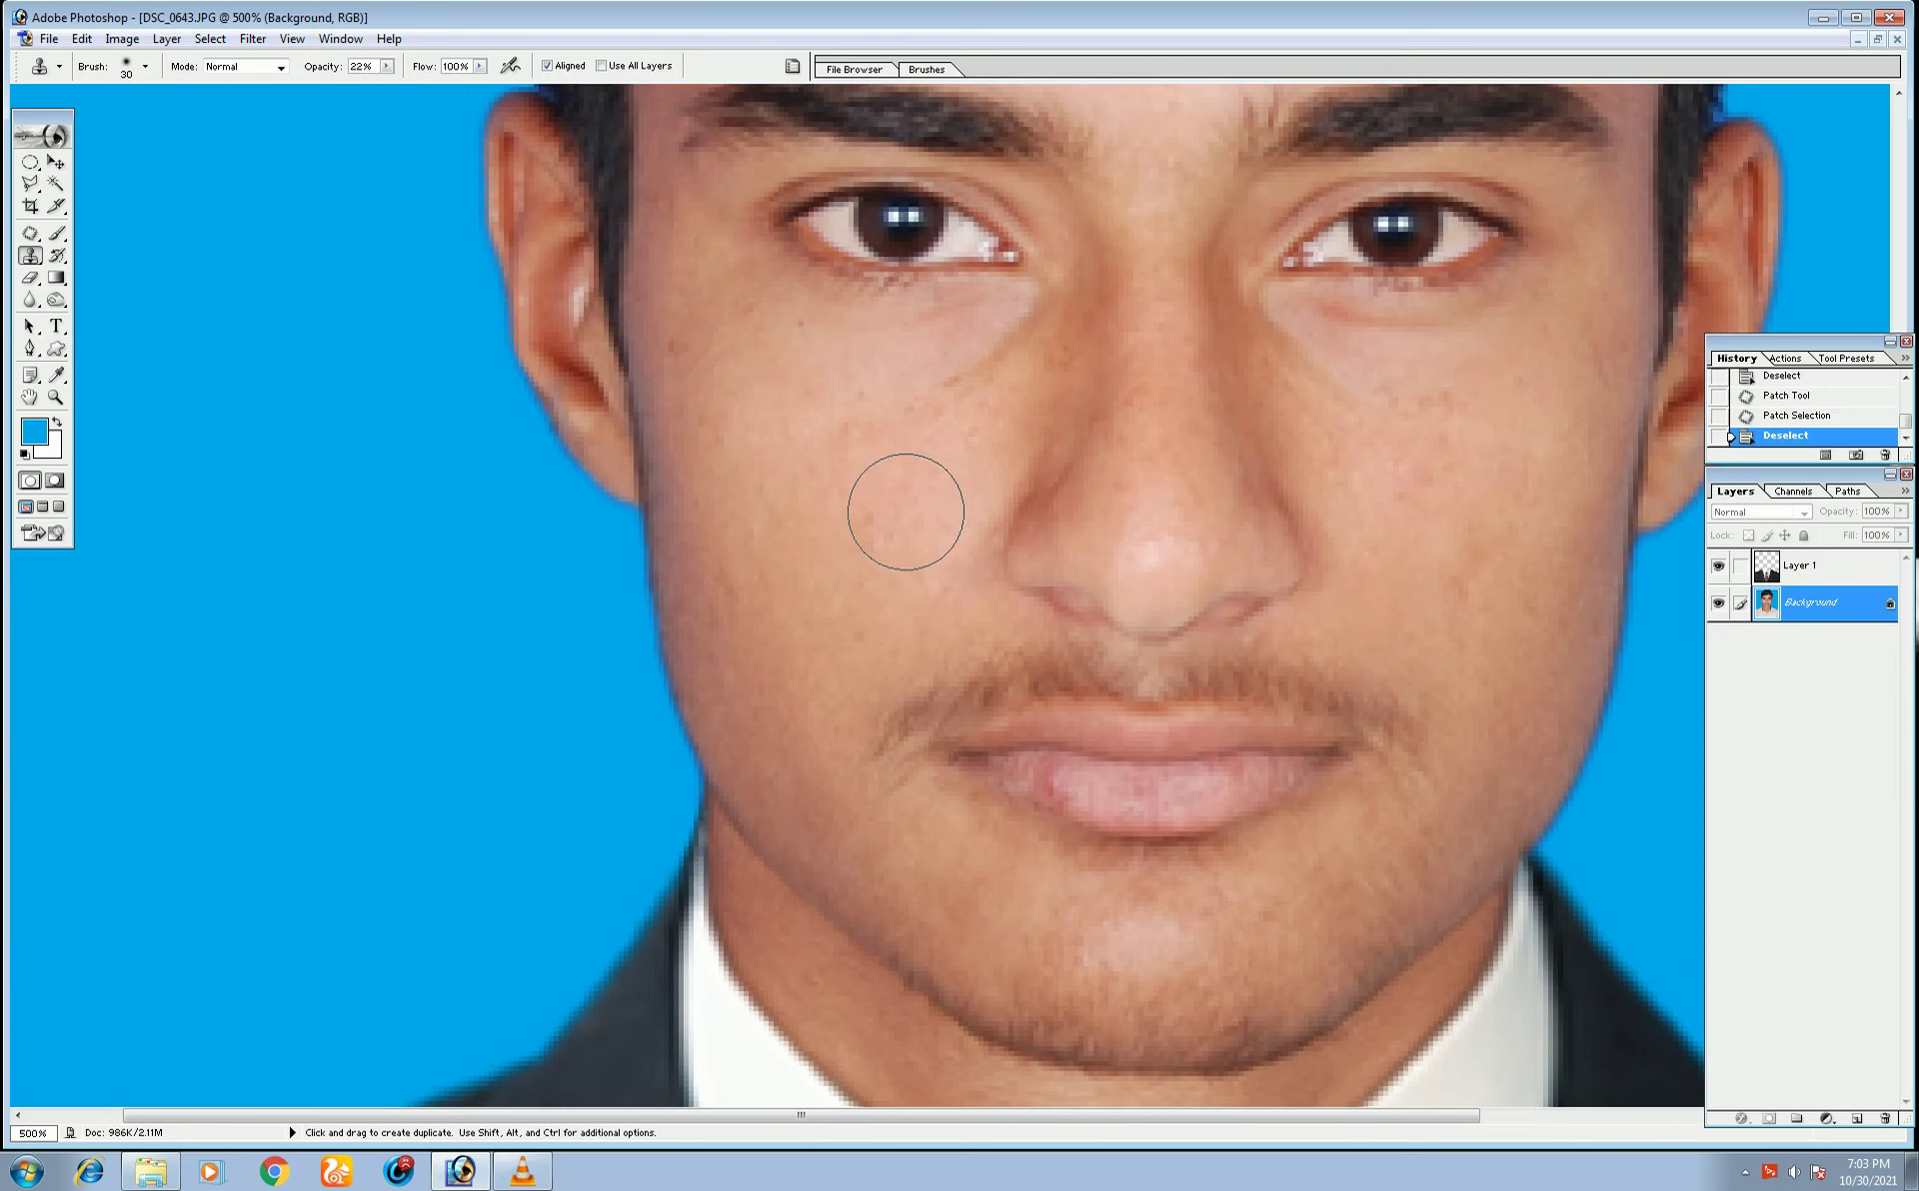
{"action": "left_click", "coordinate": [927, 476], "text": "alt"}
{"action": "left_click", "coordinate": [878, 503]}
{"action": "left_click", "coordinate": [874, 458]}
{"action": "left_click", "coordinate": [943, 430]}
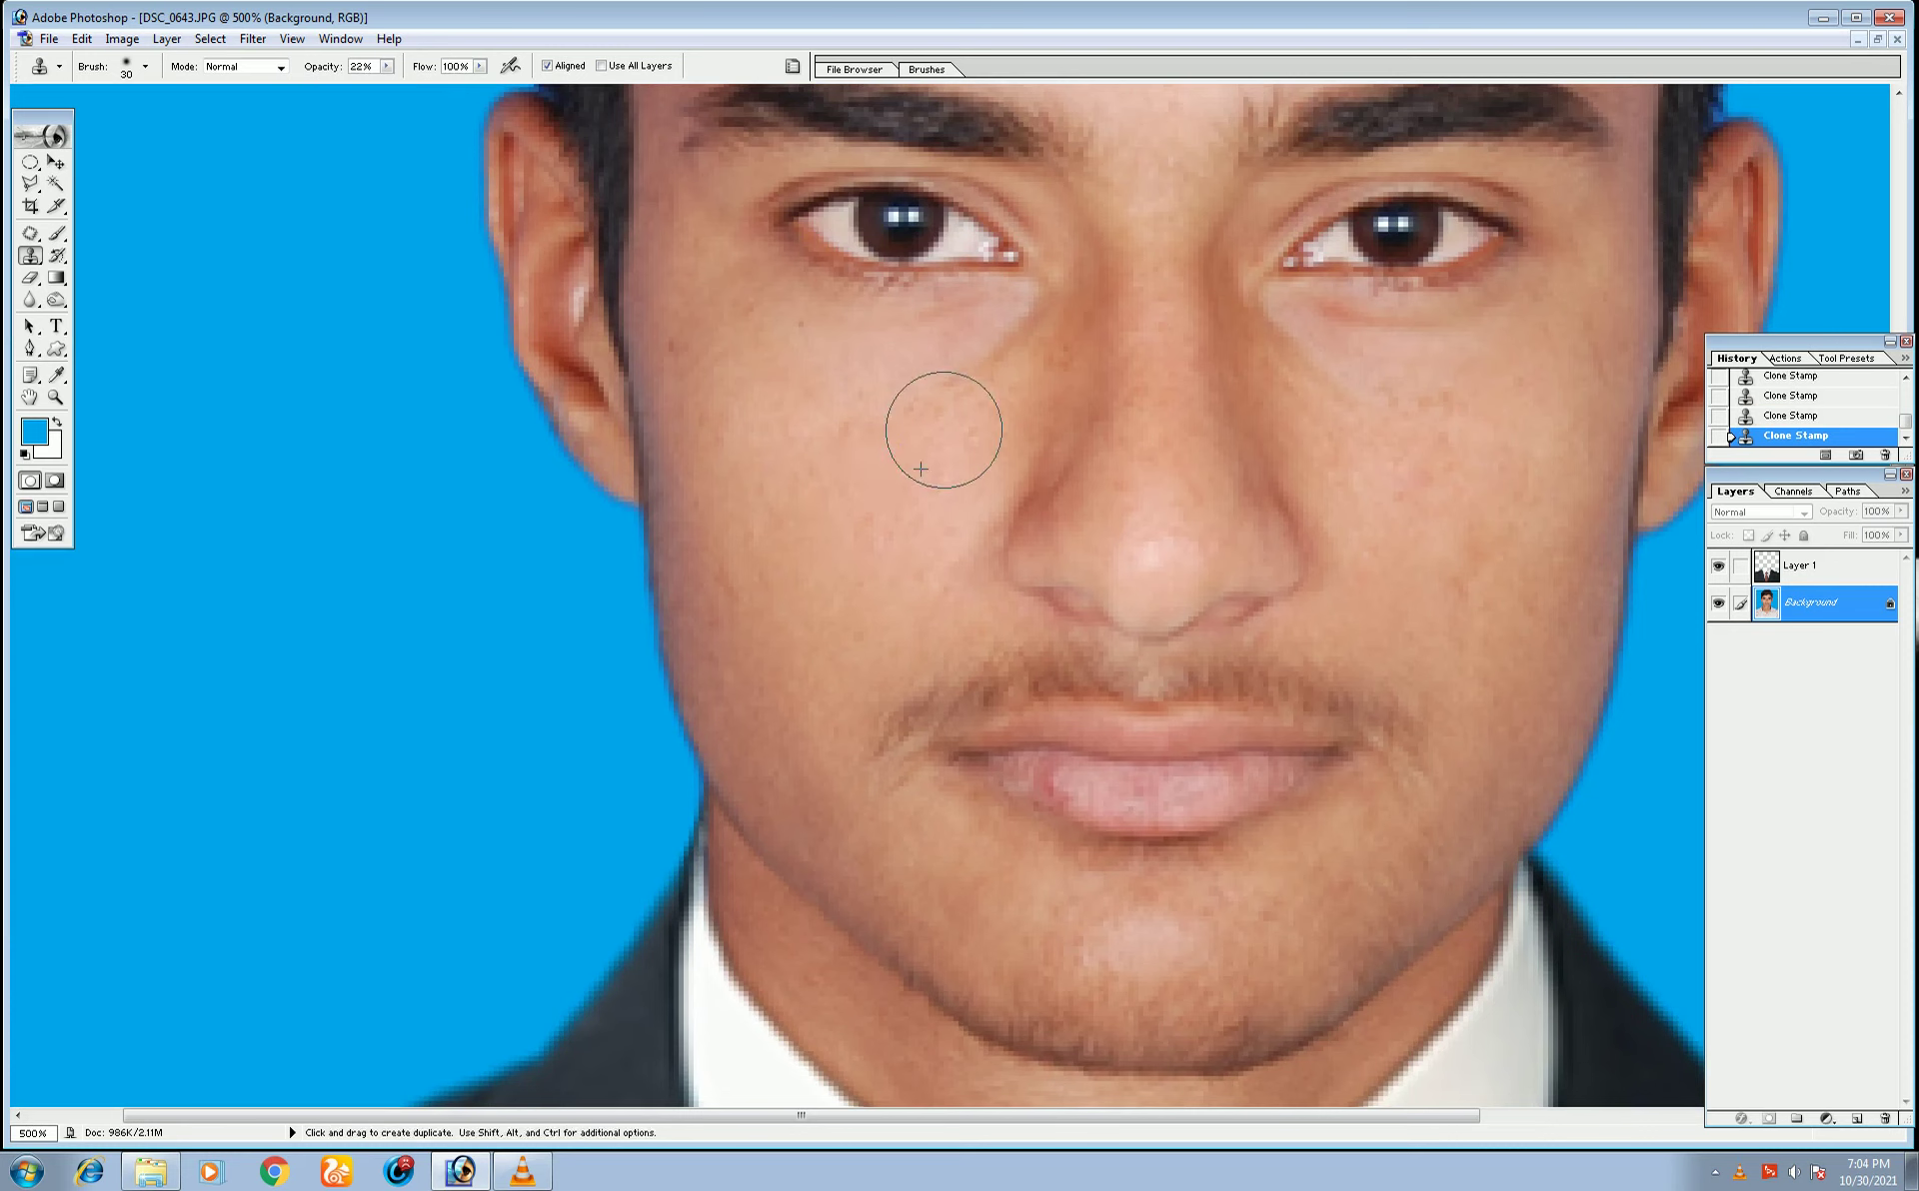
- Resample clean cheek skin and smooth the cheek with cloned texture
{"action": "left_click", "coordinate": [978, 388], "text": "alt"}
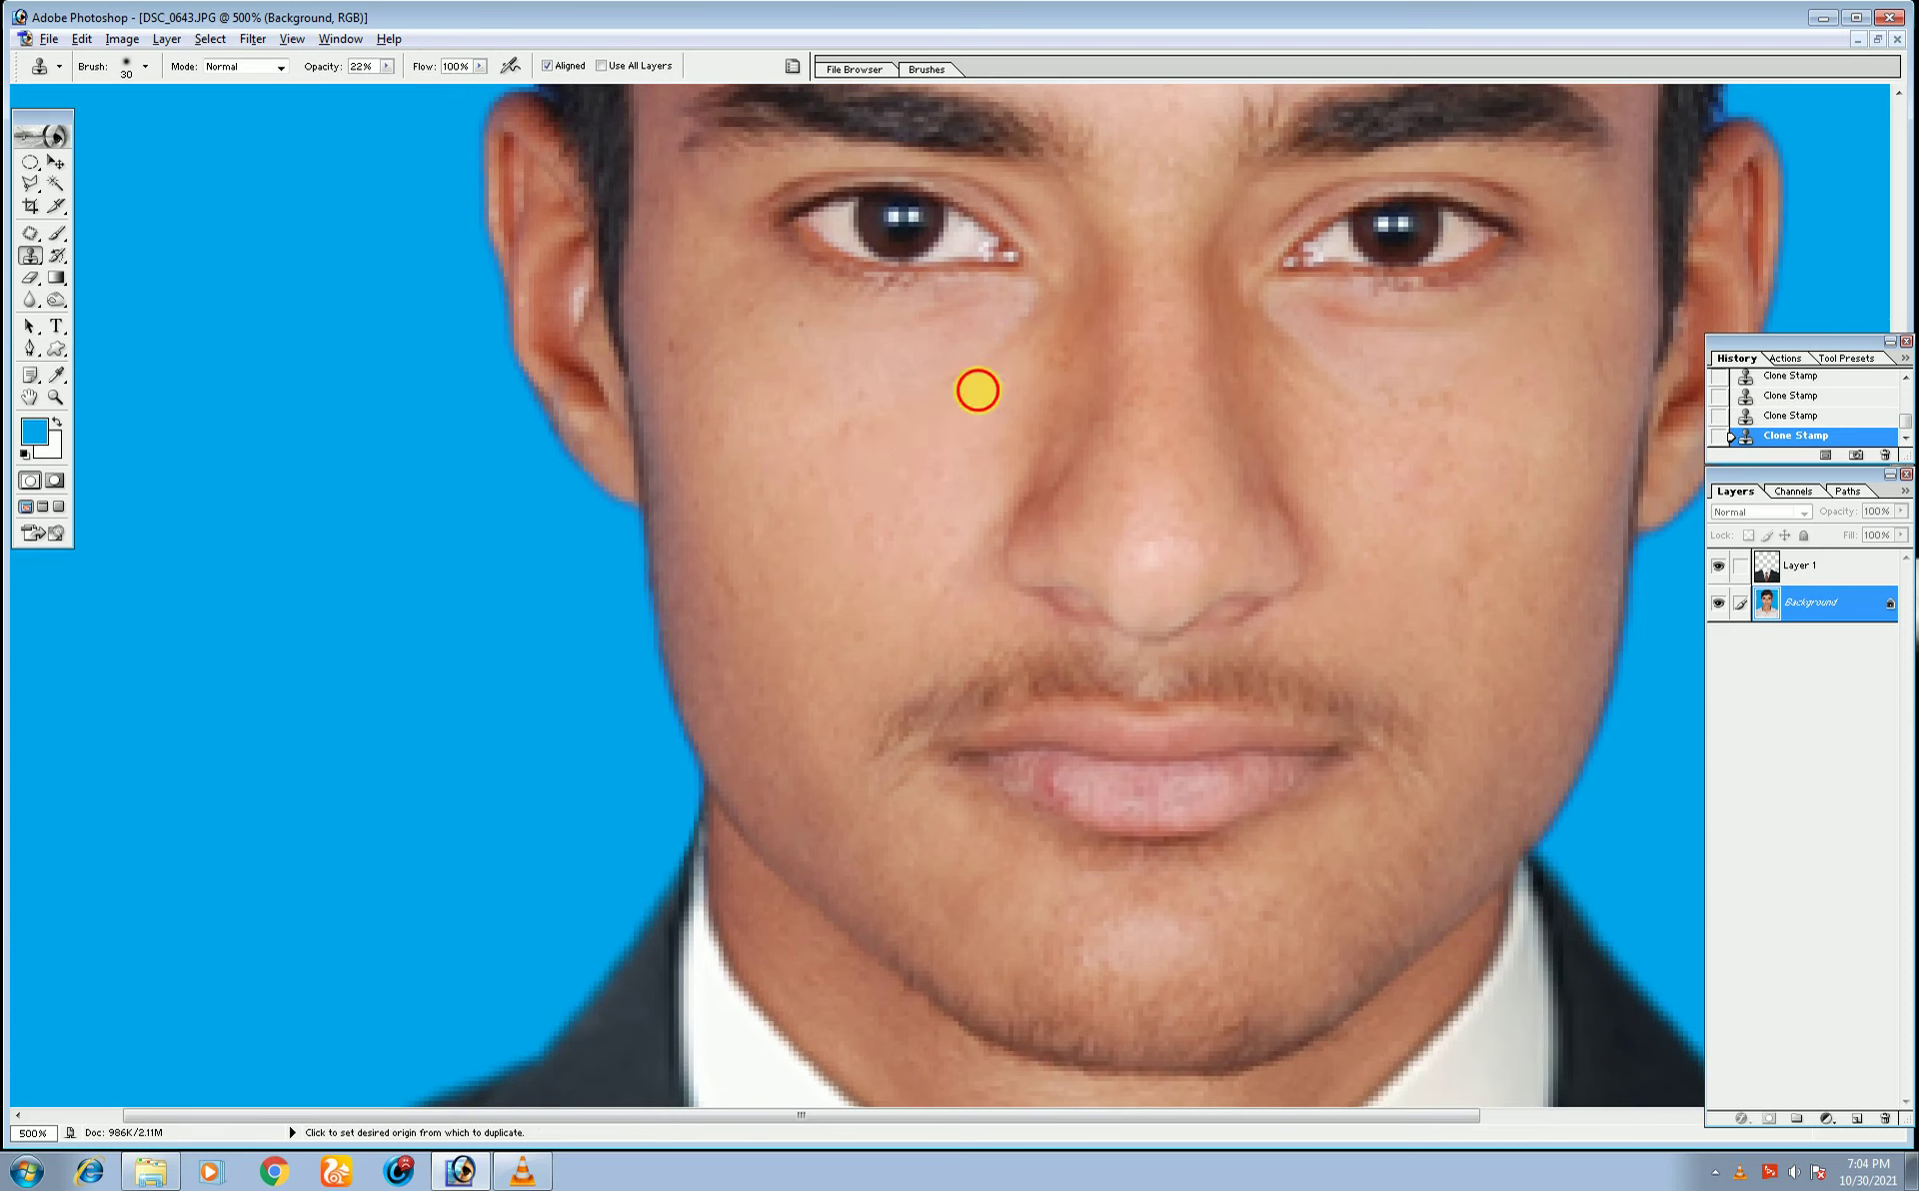
{"action": "left_click", "coordinate": [879, 403], "text": "alt"}
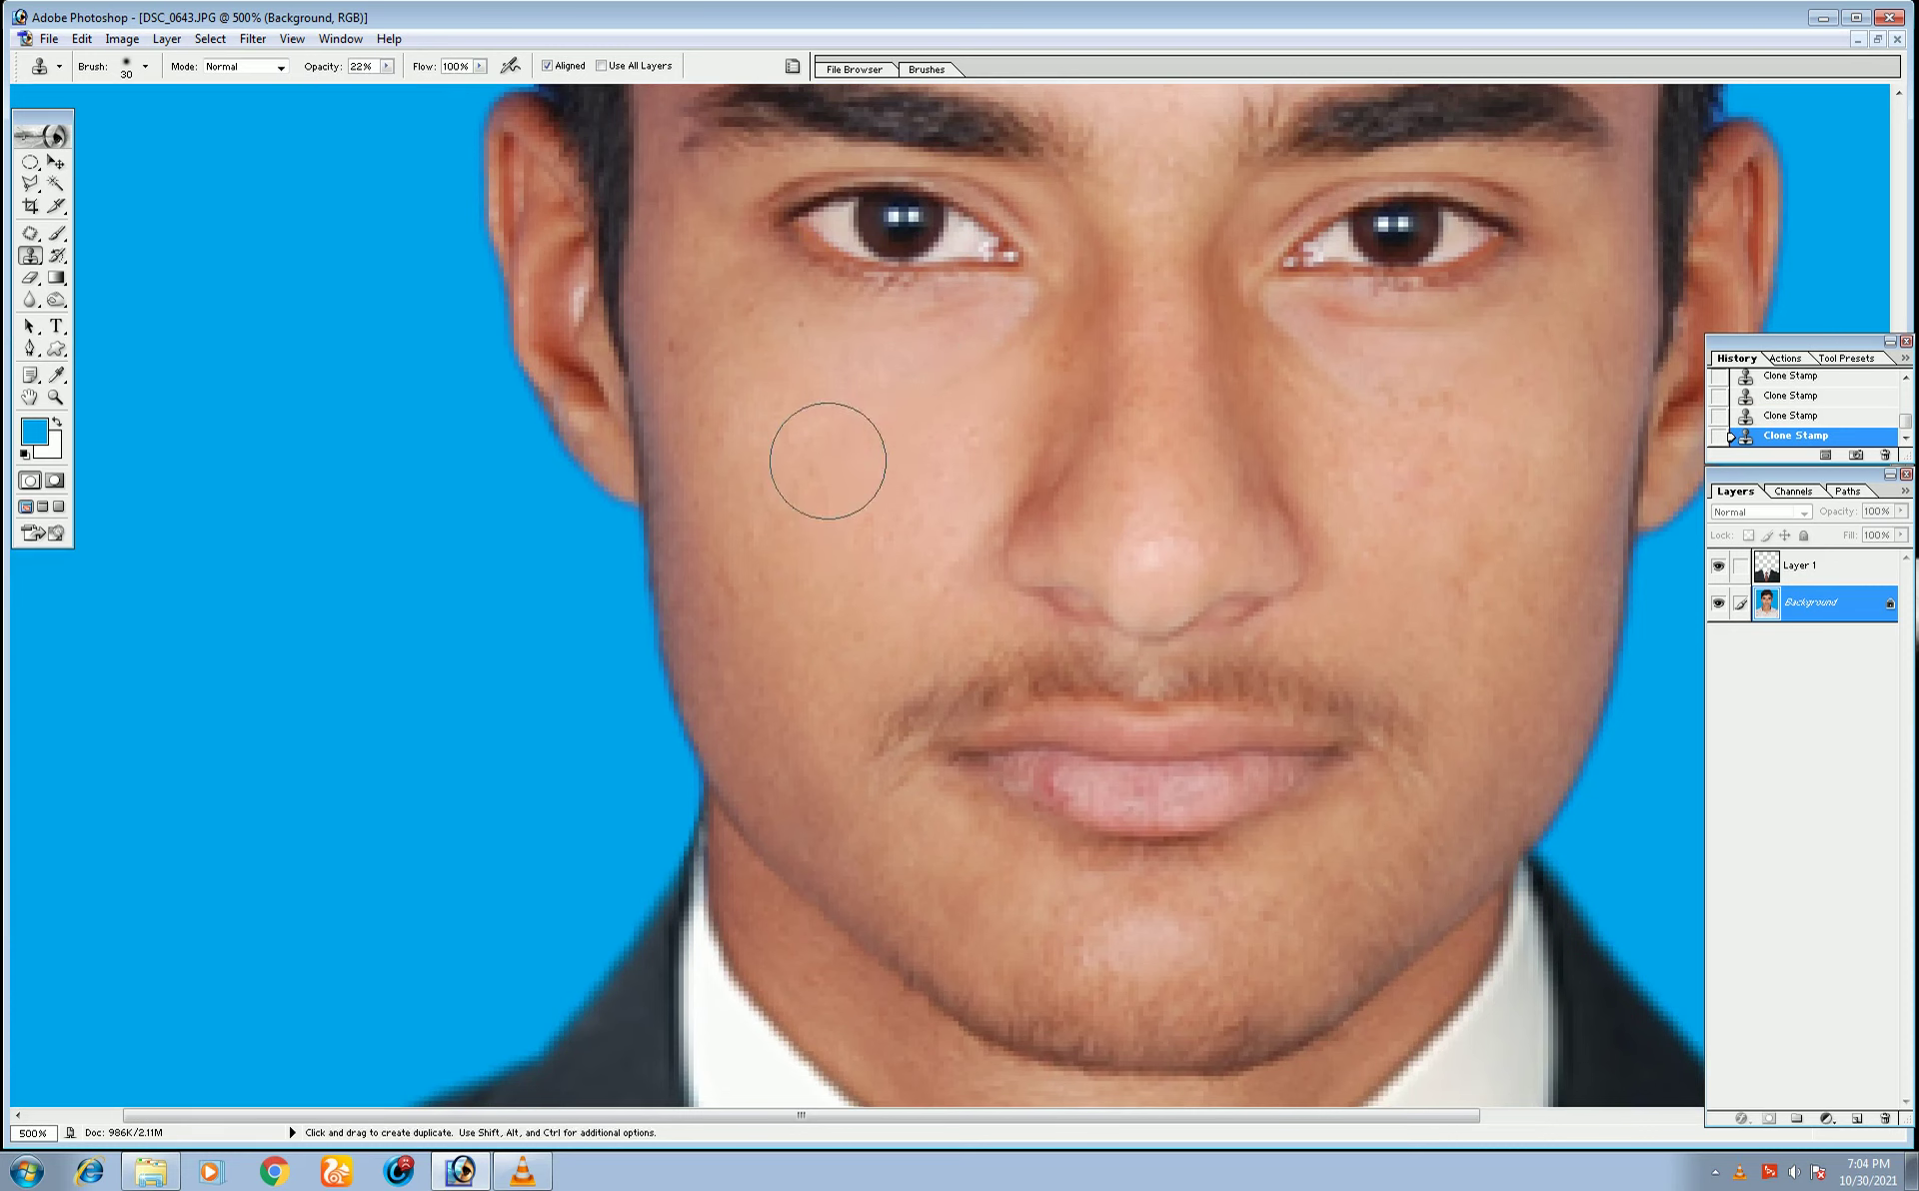
{"action": "left_click", "coordinate": [916, 497], "text": "alt"}
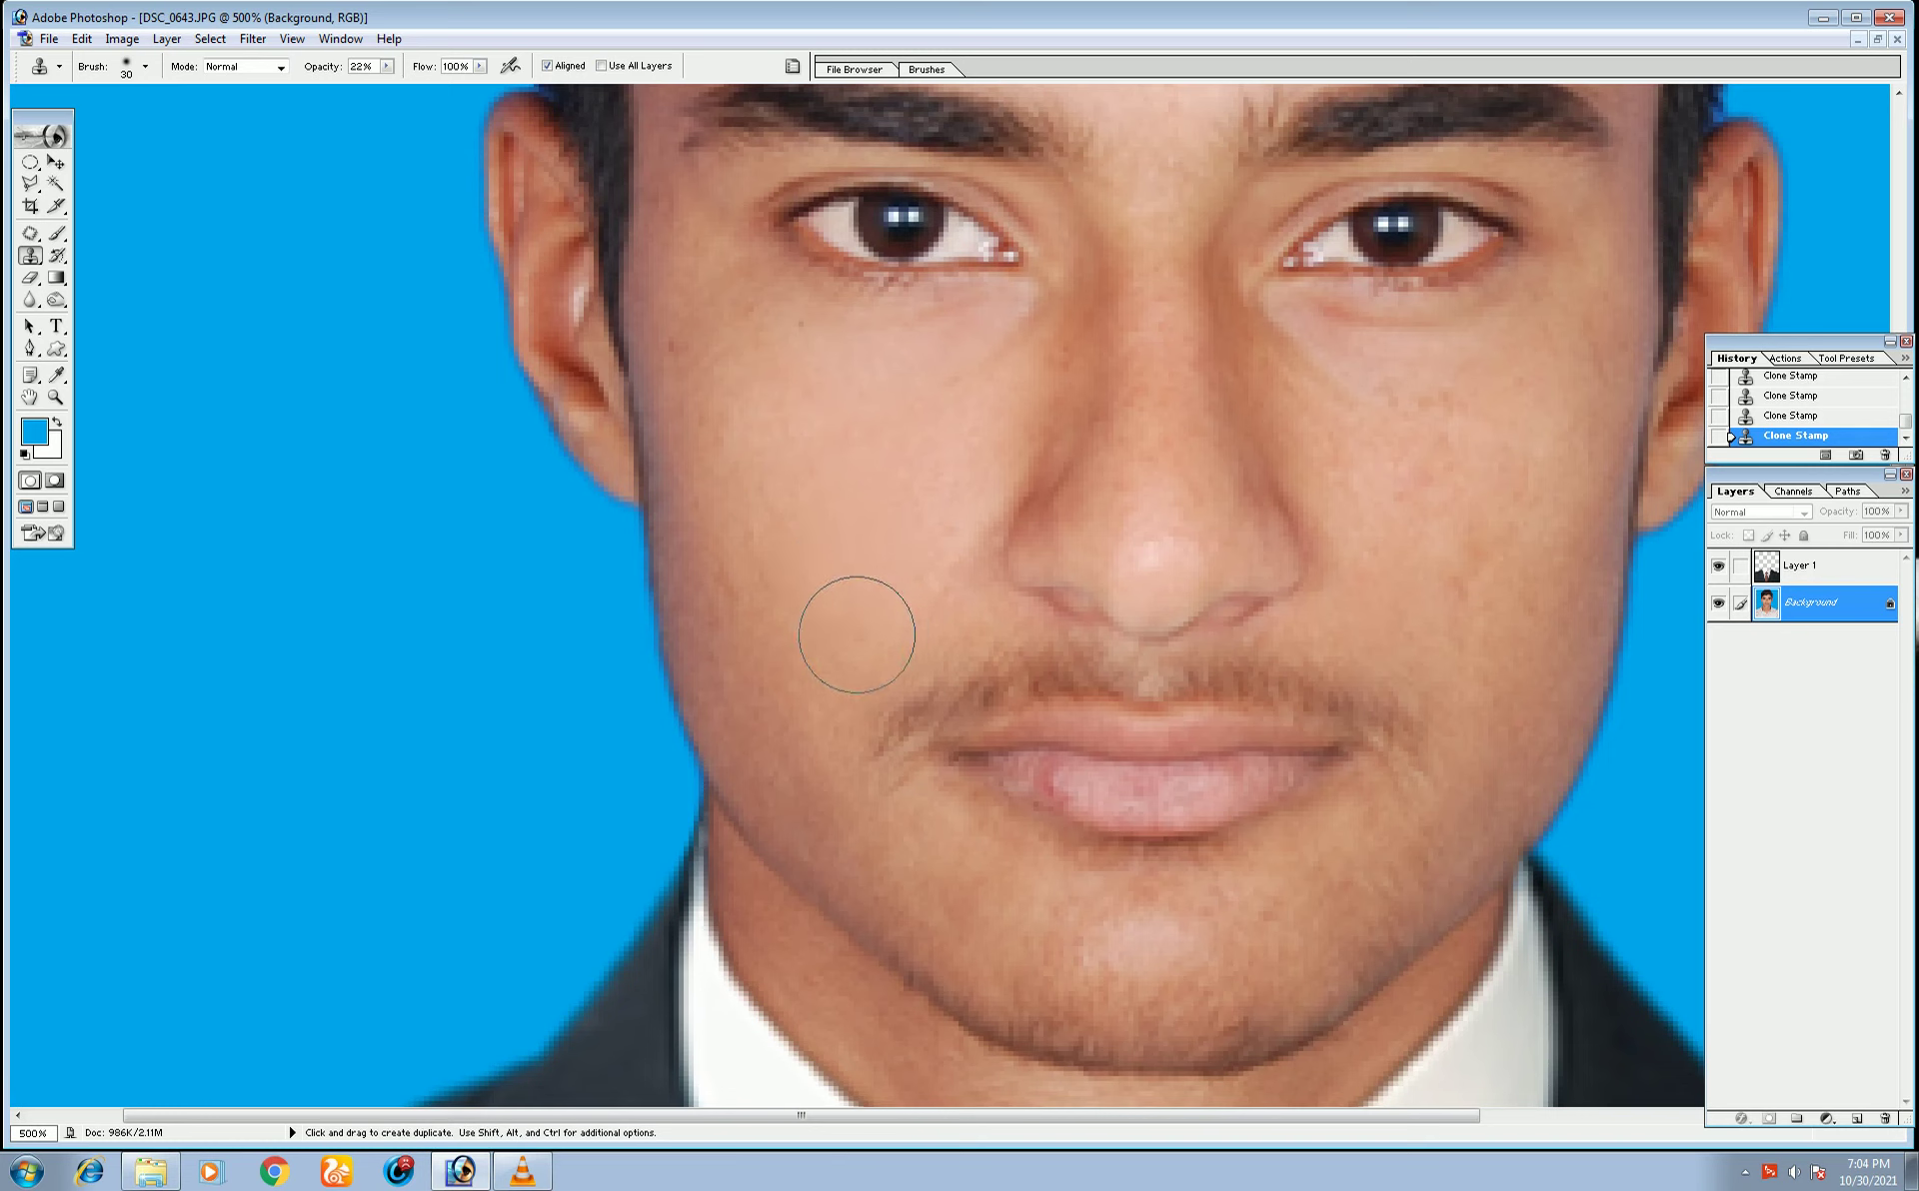
{"action": "left_click", "coordinate": [779, 586], "text": "alt"}
{"action": "mouse_move", "coordinate": [761, 493]}
{"action": "left_mouse_down"}
{"action": "mouse_move", "coordinate": [733, 369]}
{"action": "mouse_move", "coordinate": [968, 389]}
{"action": "mouse_move", "coordinate": [946, 453]}
{"action": "left_mouse_up"}
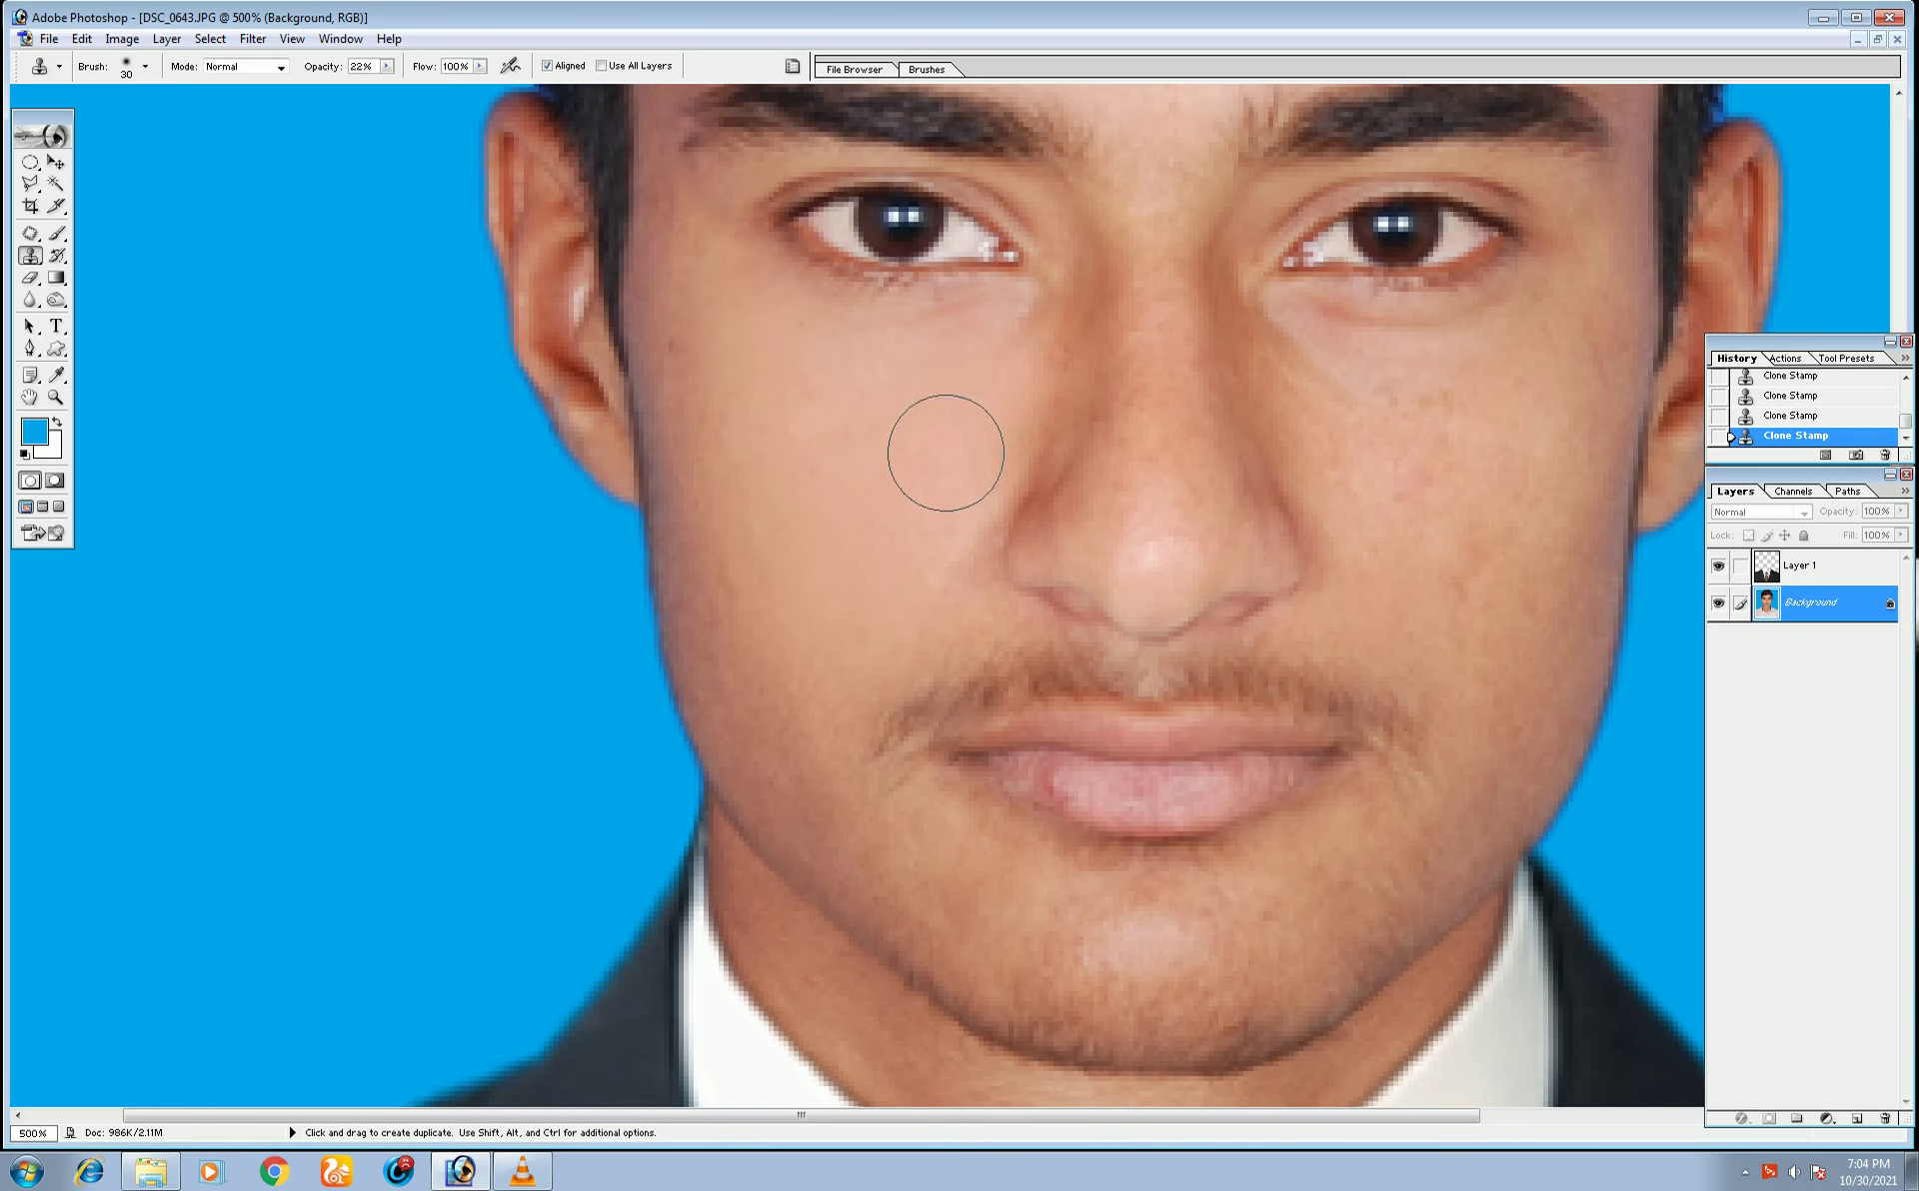
- Dab cloned skin beside the nose and over the lower and upper cheek spots
{"action": "left_click", "coordinate": [899, 553], "text": "alt"}
{"action": "left_click", "coordinate": [964, 466]}
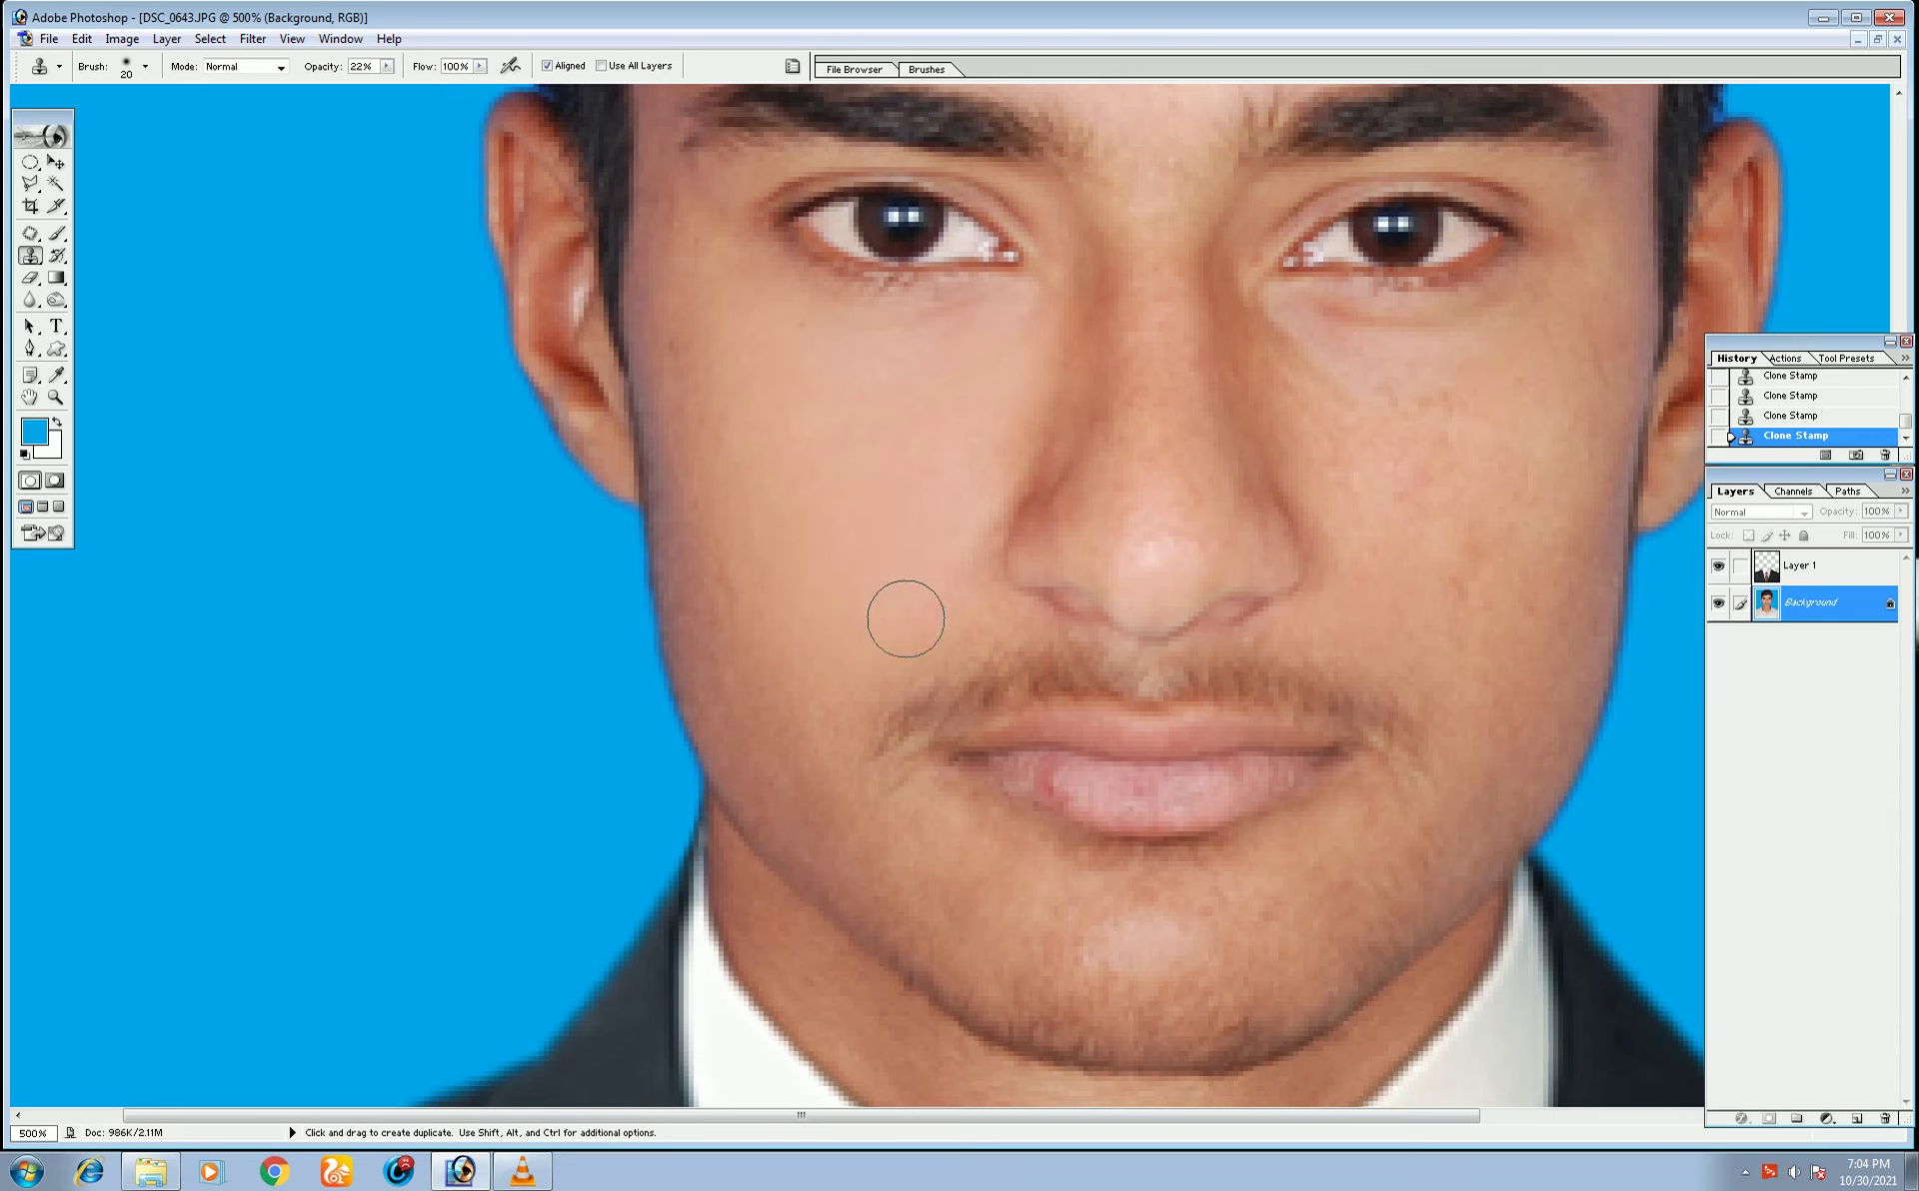
{"action": "left_click", "coordinate": [724, 553]}
{"action": "left_click", "coordinate": [763, 609]}
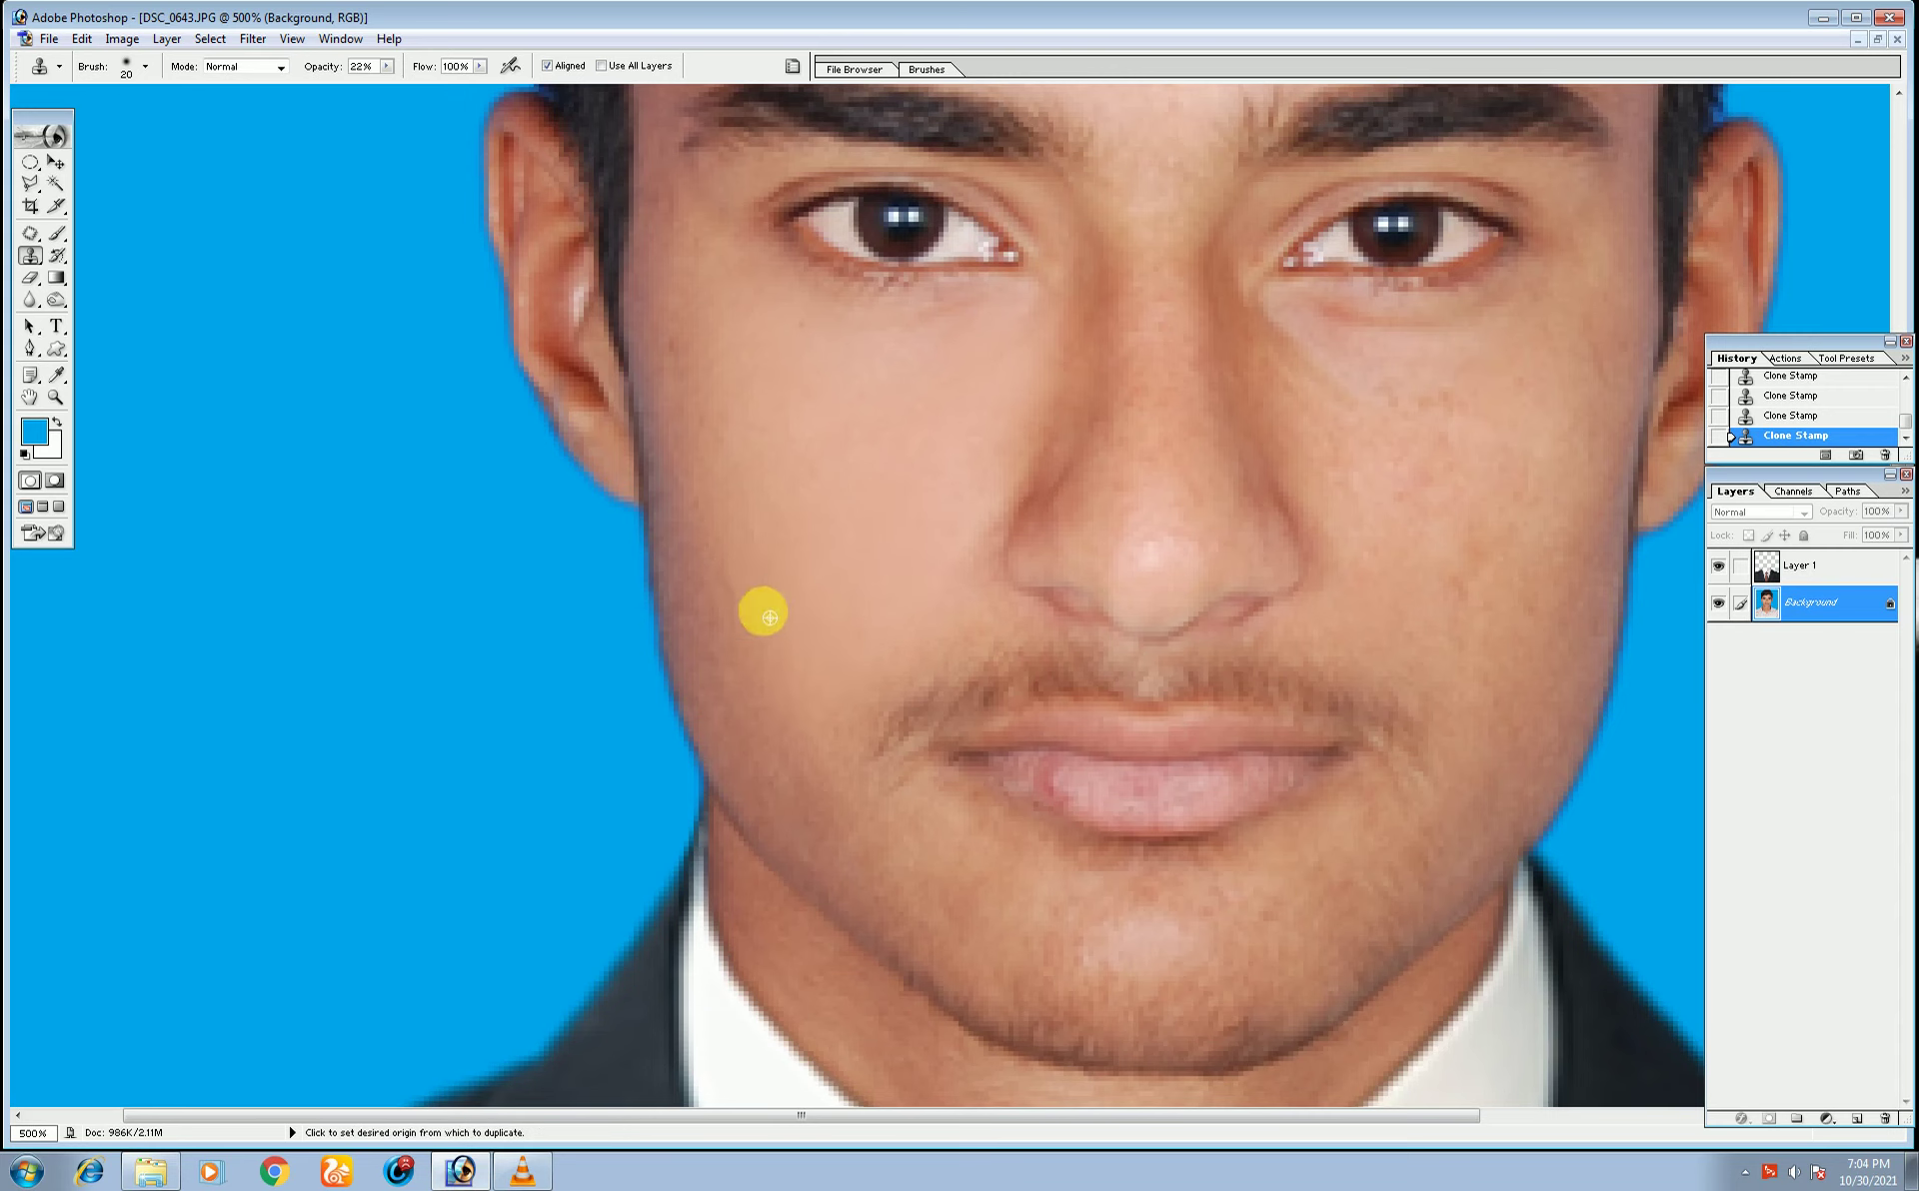
{"action": "left_click", "coordinate": [737, 551]}
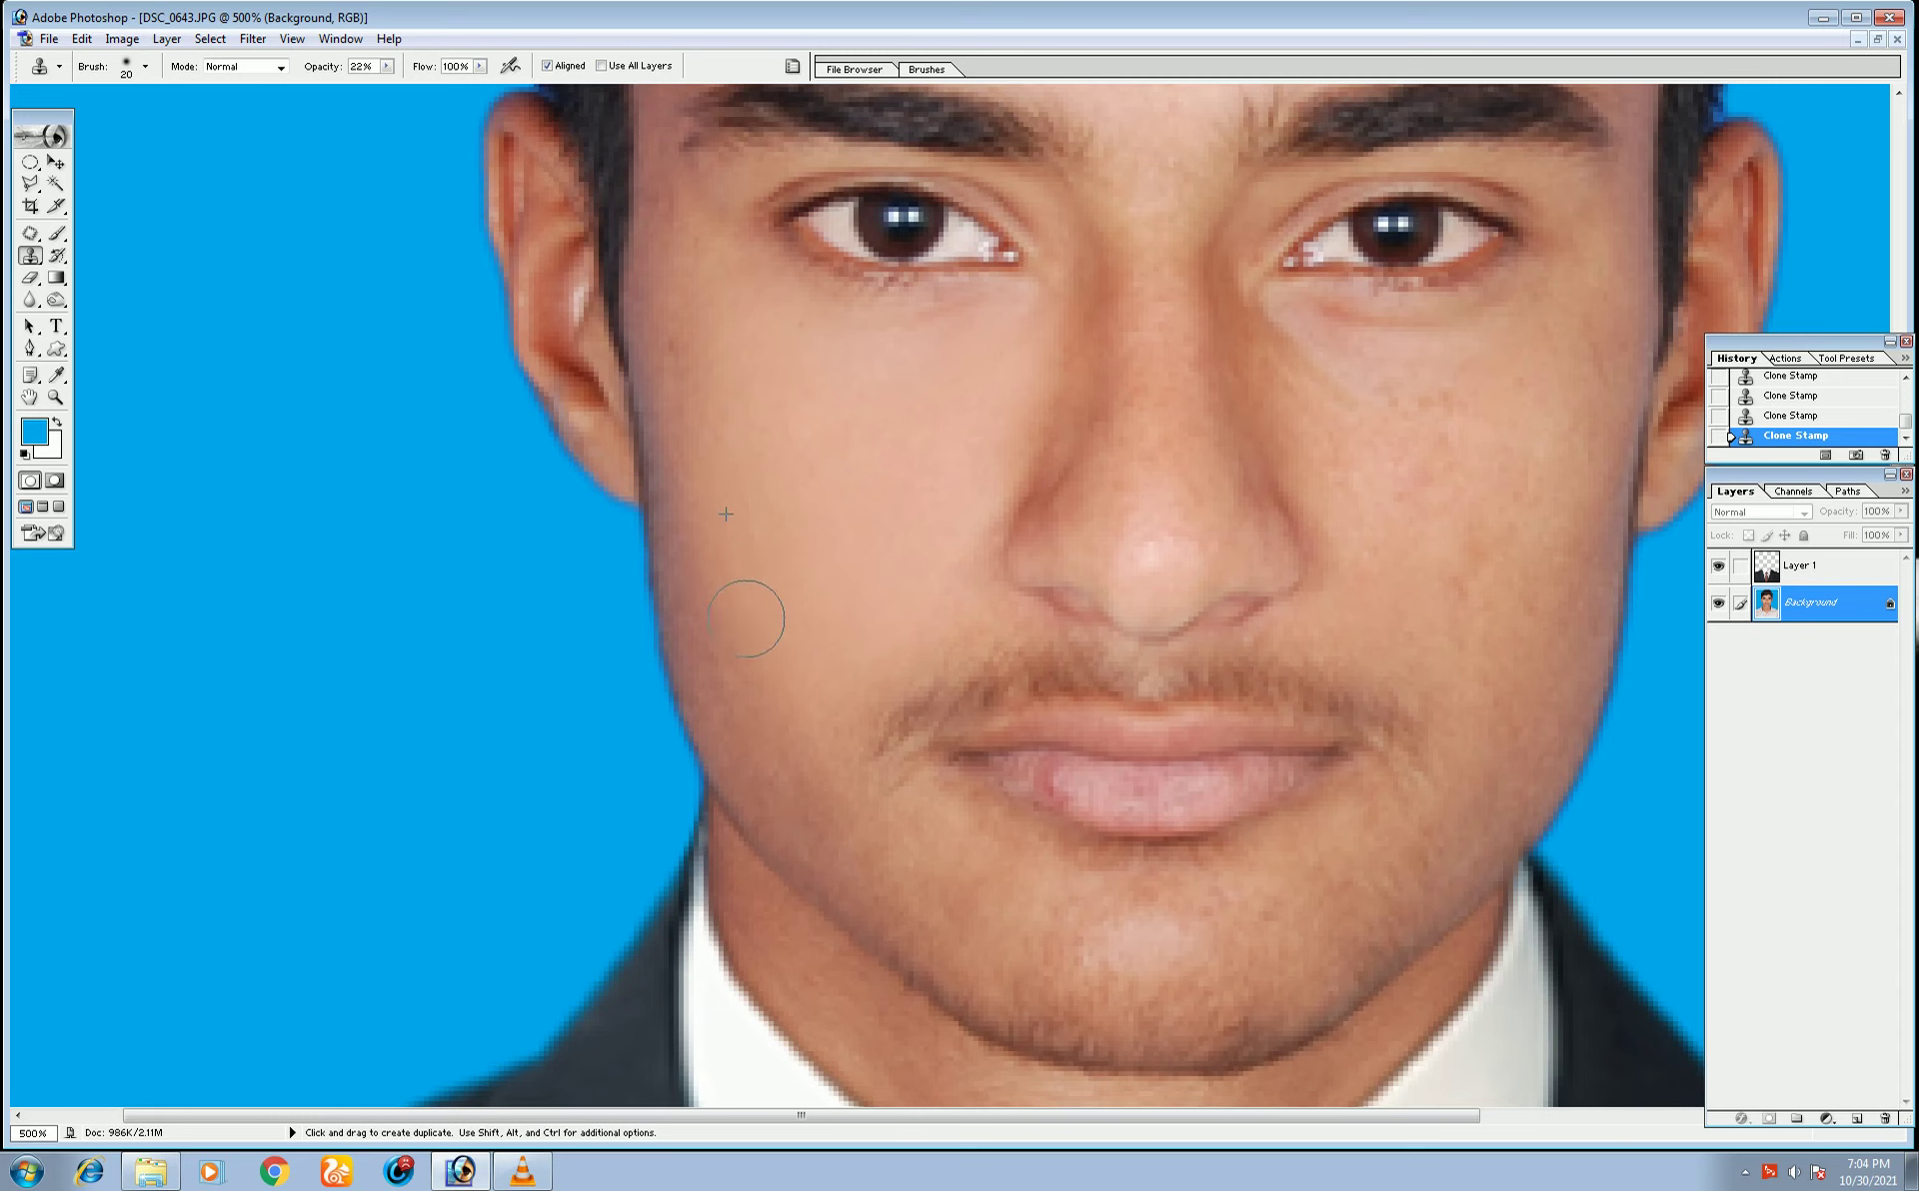
{"action": "left_click", "coordinate": [823, 384]}
{"action": "left_click", "coordinate": [710, 394]}
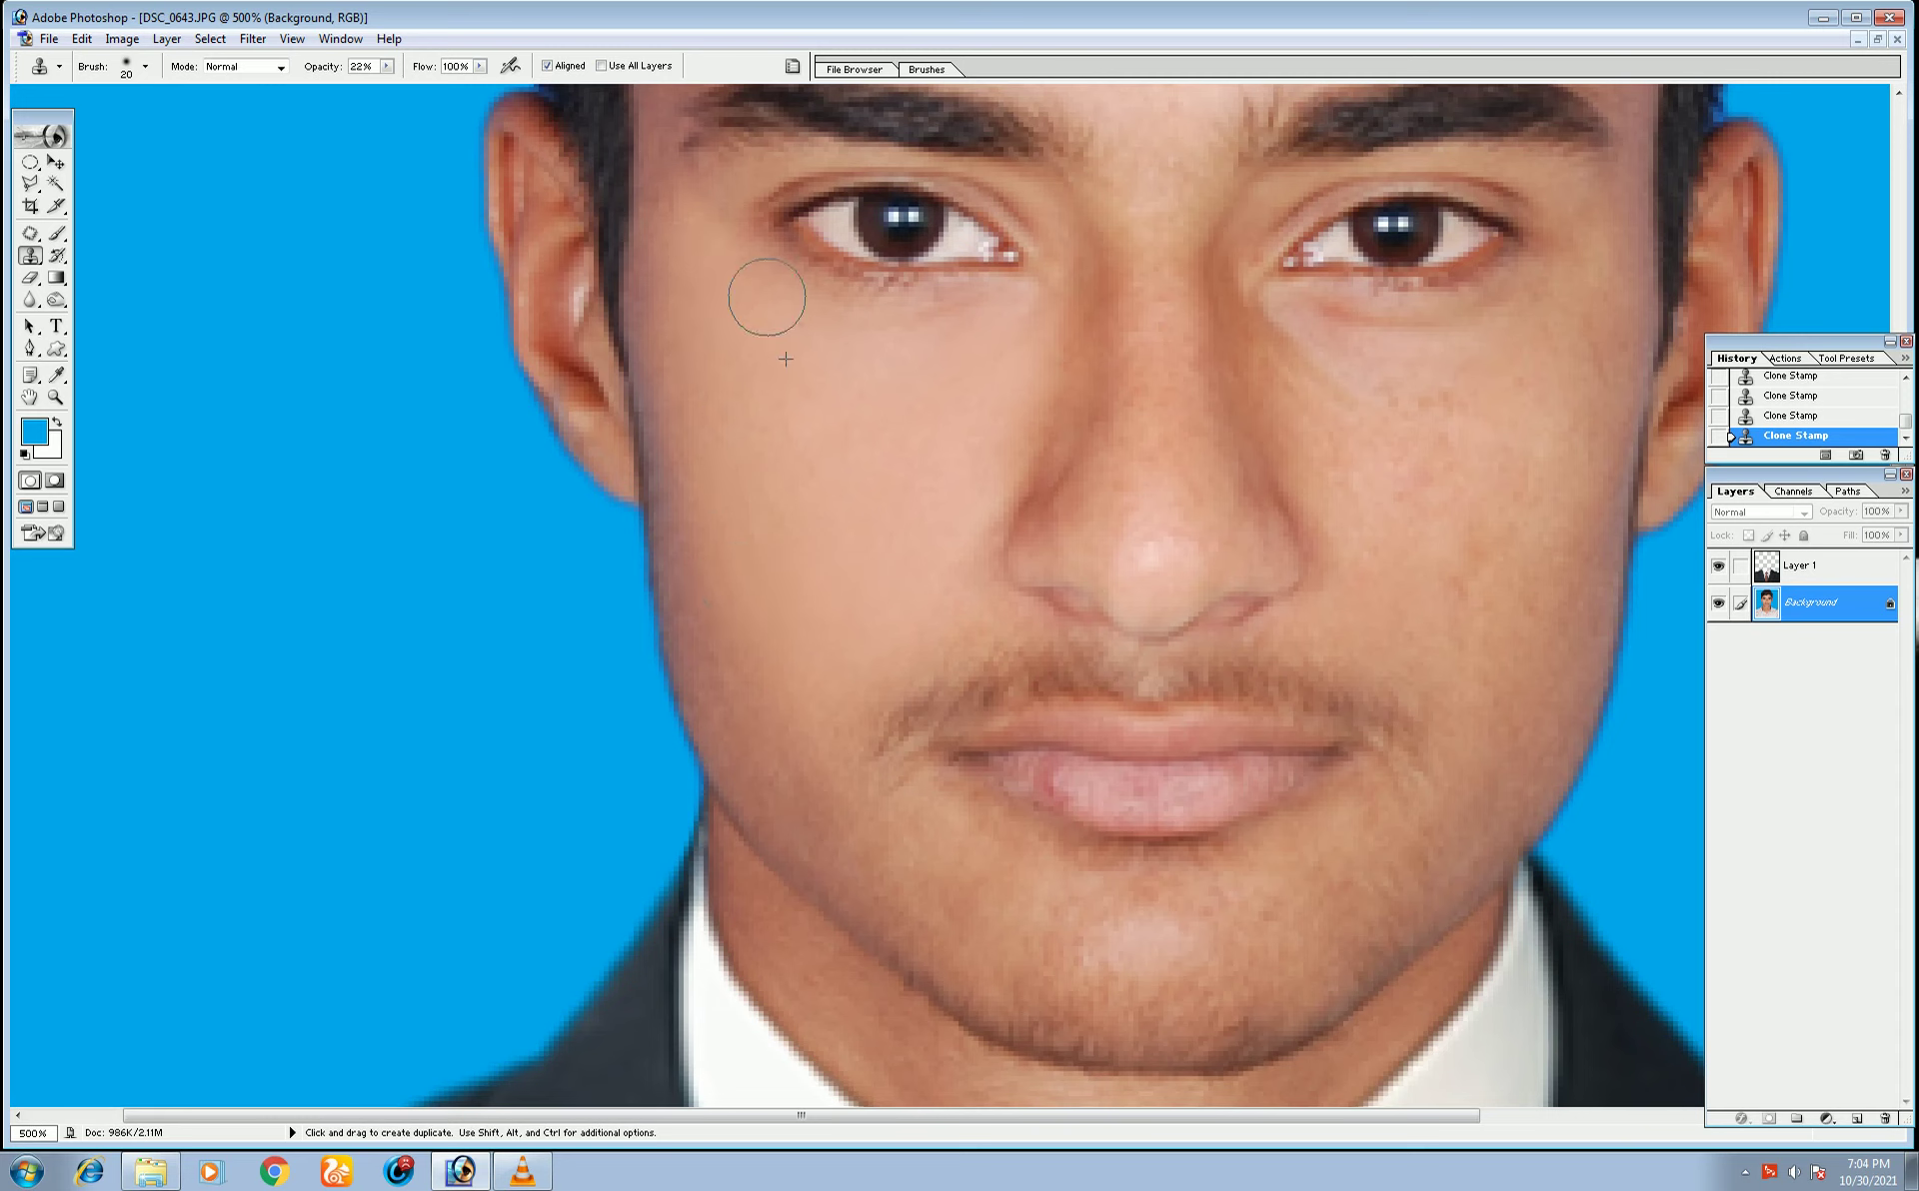
- Resample the cheek and clone skin over the spots under the eye
{"action": "left_click", "coordinate": [721, 383], "text": "alt"}
{"action": "left_click_drag", "start_coordinate": [688, 333], "coordinate": [706, 443]}
{"action": "left_click", "coordinate": [699, 535], "text": "alt"}
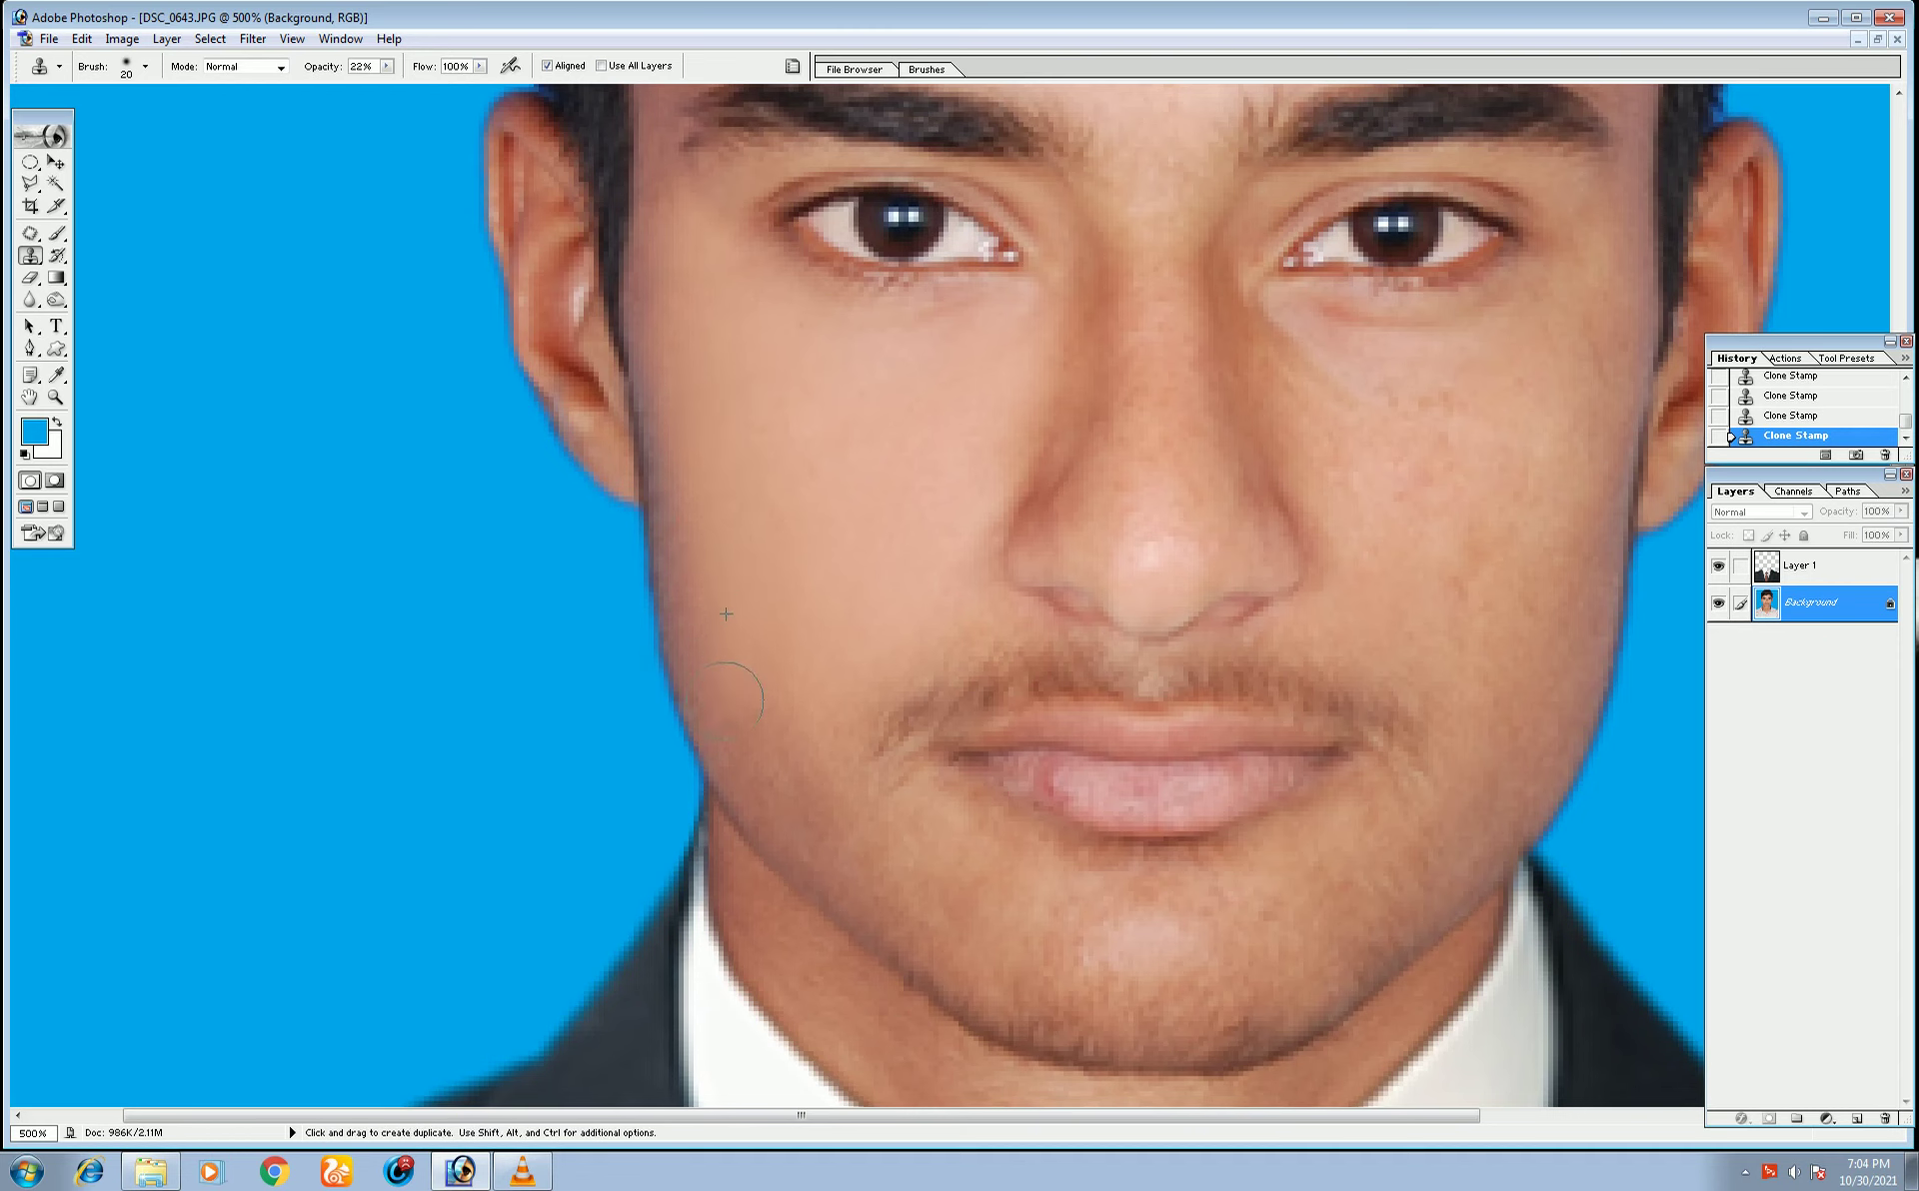
{"action": "left_click_drag", "start_coordinate": [763, 744], "coordinate": [776, 773]}
{"action": "left_click_drag", "start_coordinate": [843, 647], "coordinate": [912, 592]}
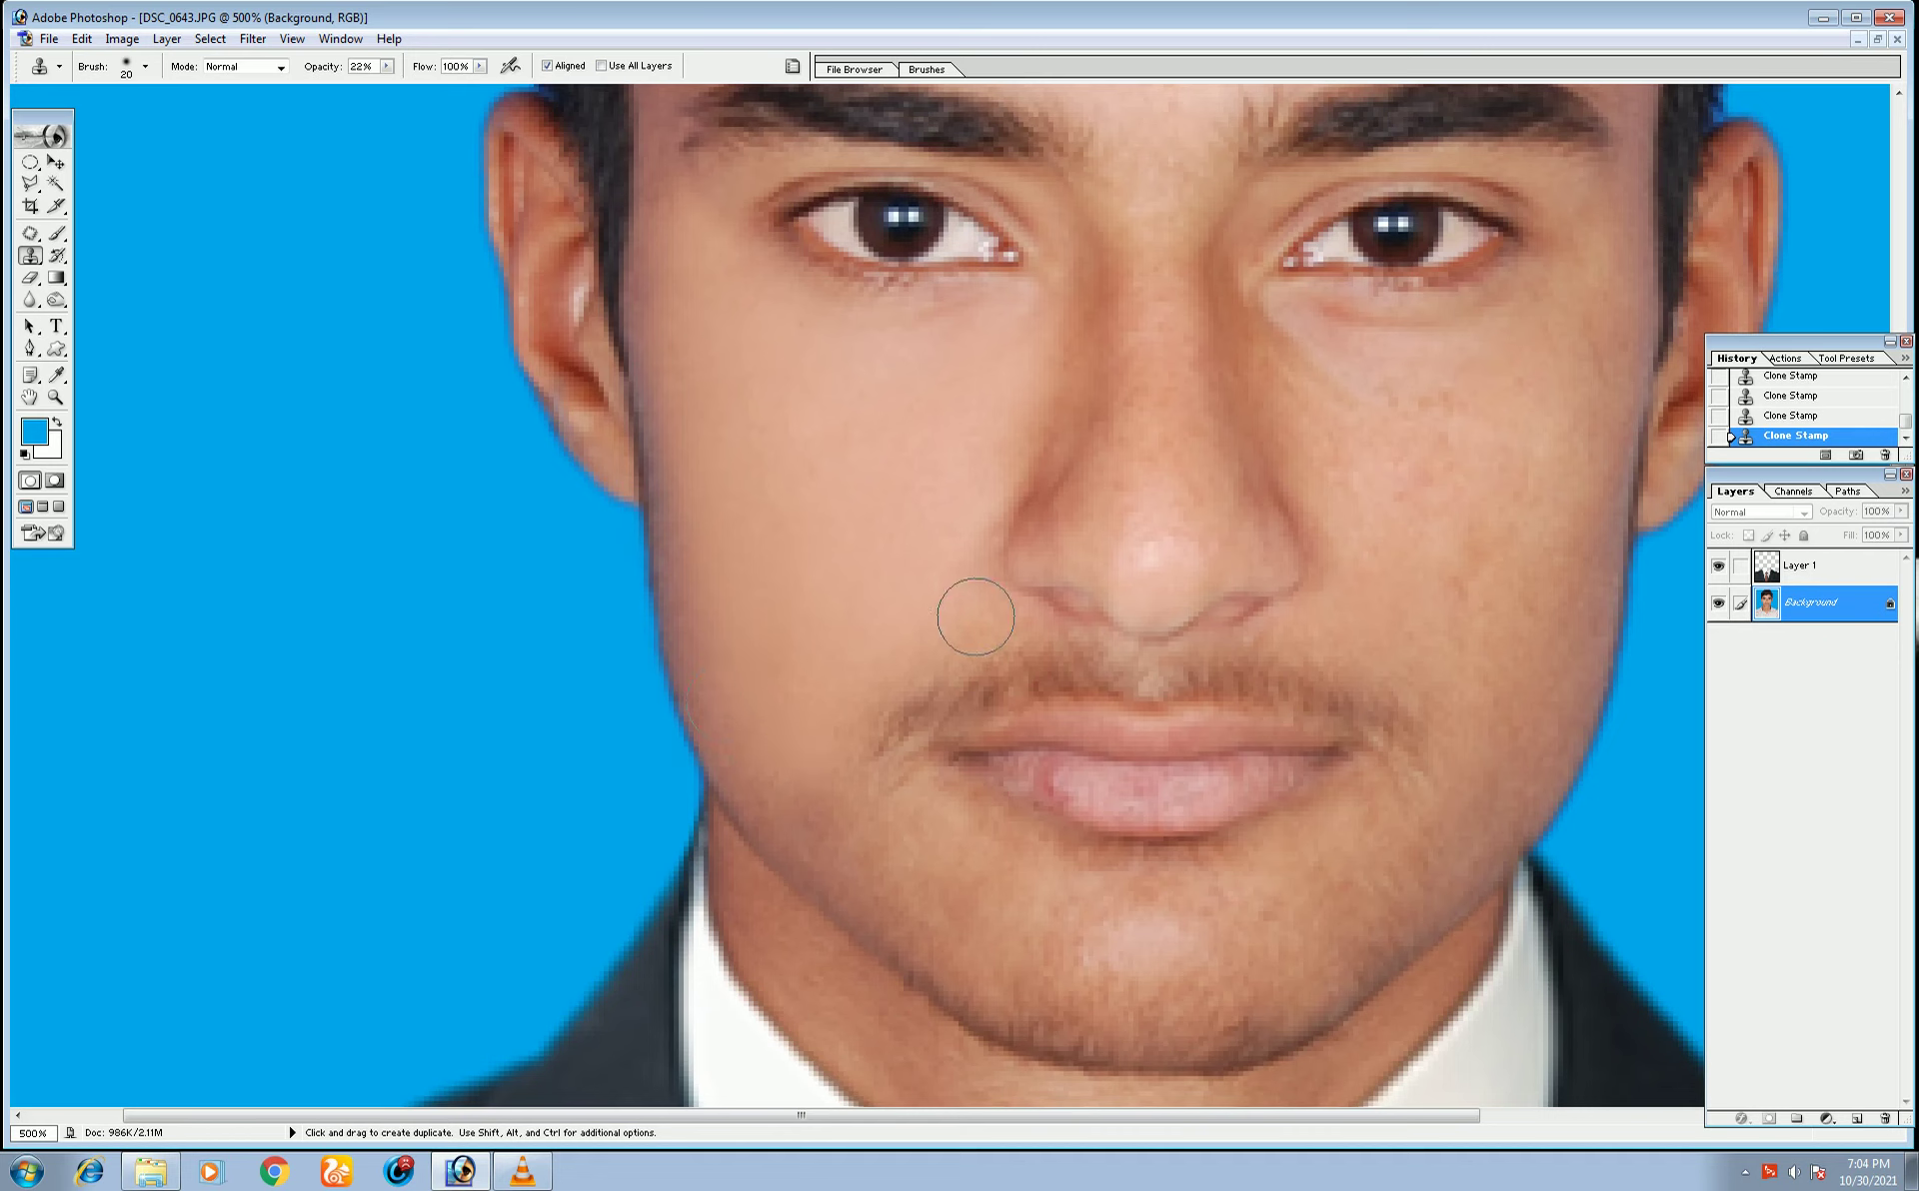
{"action": "left_click", "coordinate": [977, 521], "text": "alt"}
{"action": "left_click", "coordinate": [964, 437], "text": "alt"}
{"action": "left_click_drag", "start_coordinate": [1031, 341], "coordinate": [1033, 308]}
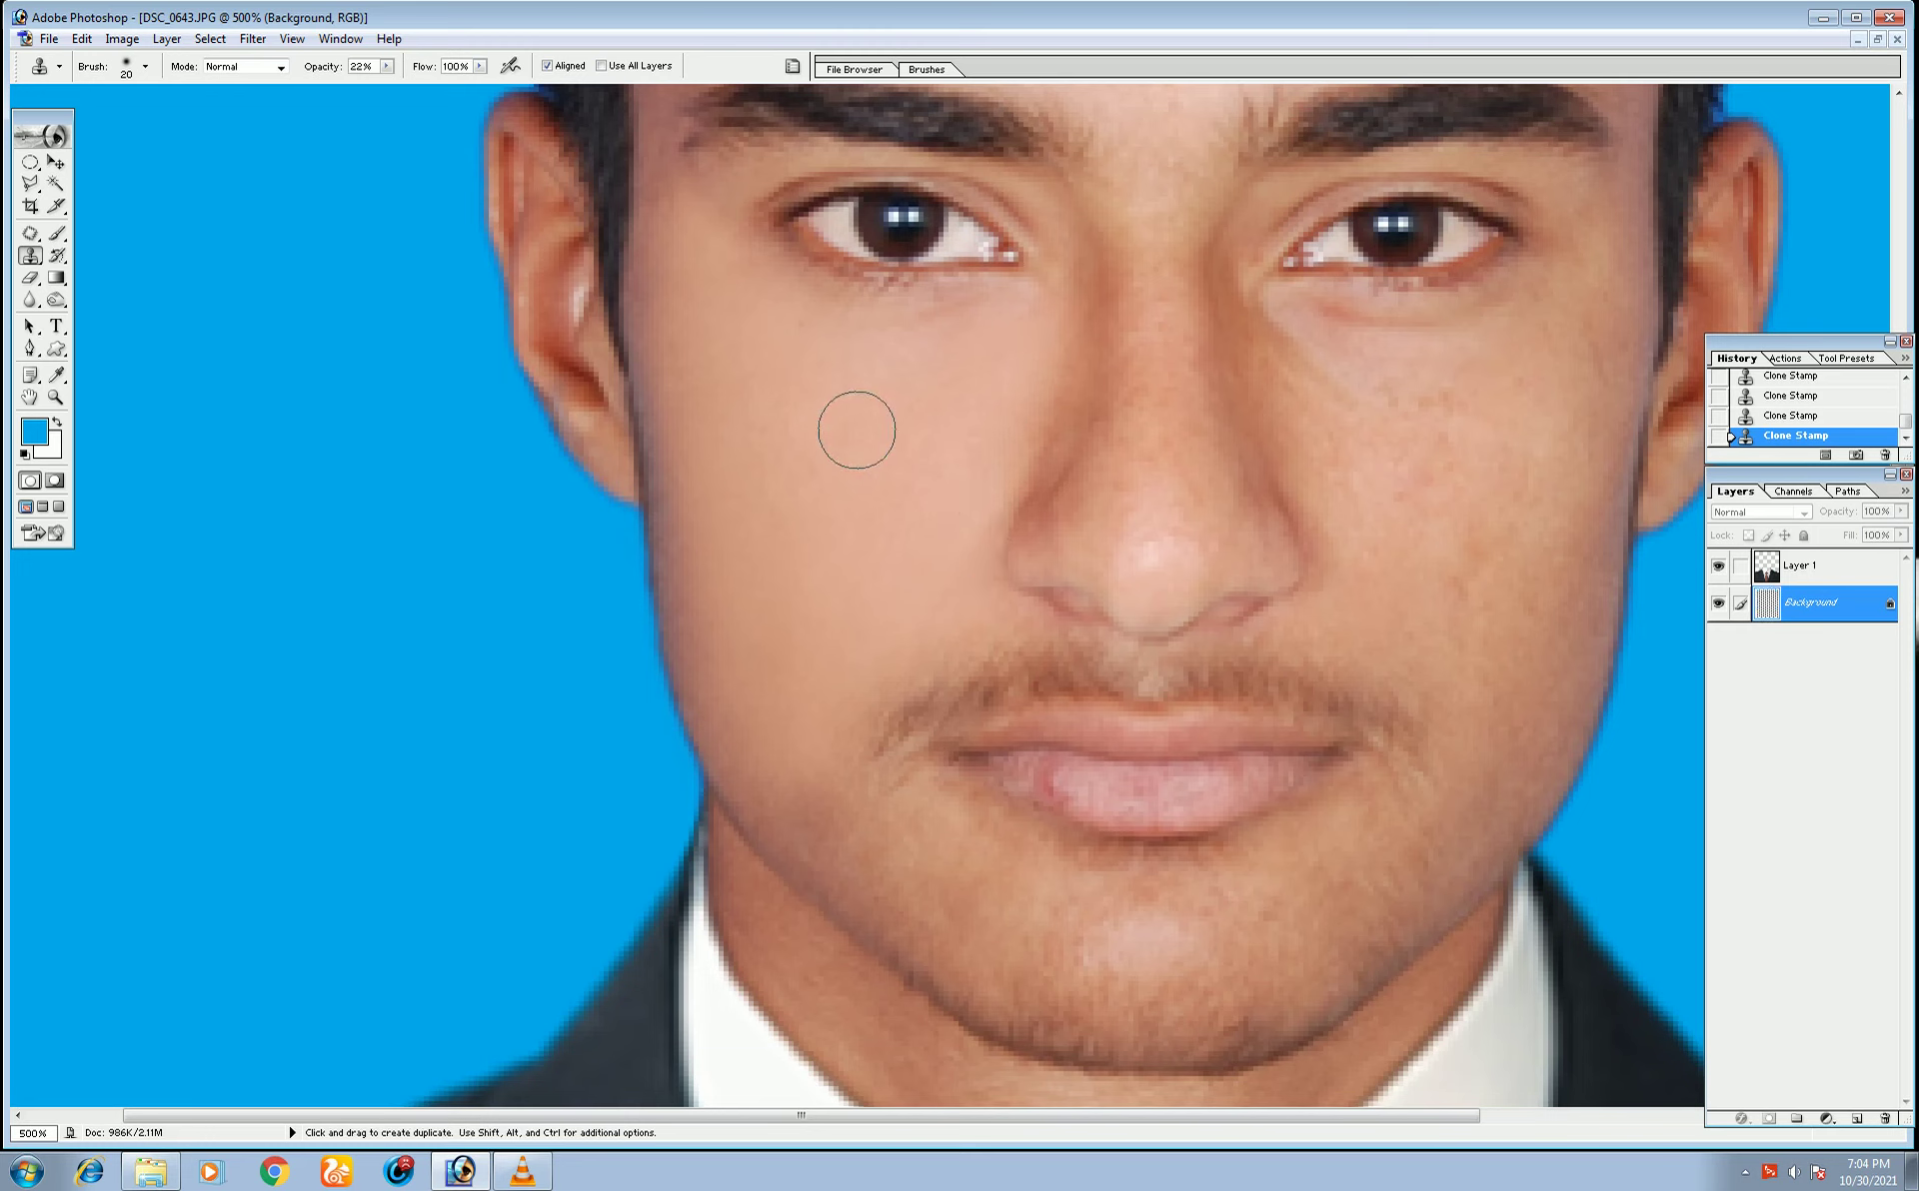
- Cover blemishes from the middle of the cheek out to its edge
{"action": "left_click", "coordinate": [484, 403]}
{"action": "left_click_drag", "start_coordinate": [789, 484], "coordinate": [779, 467]}
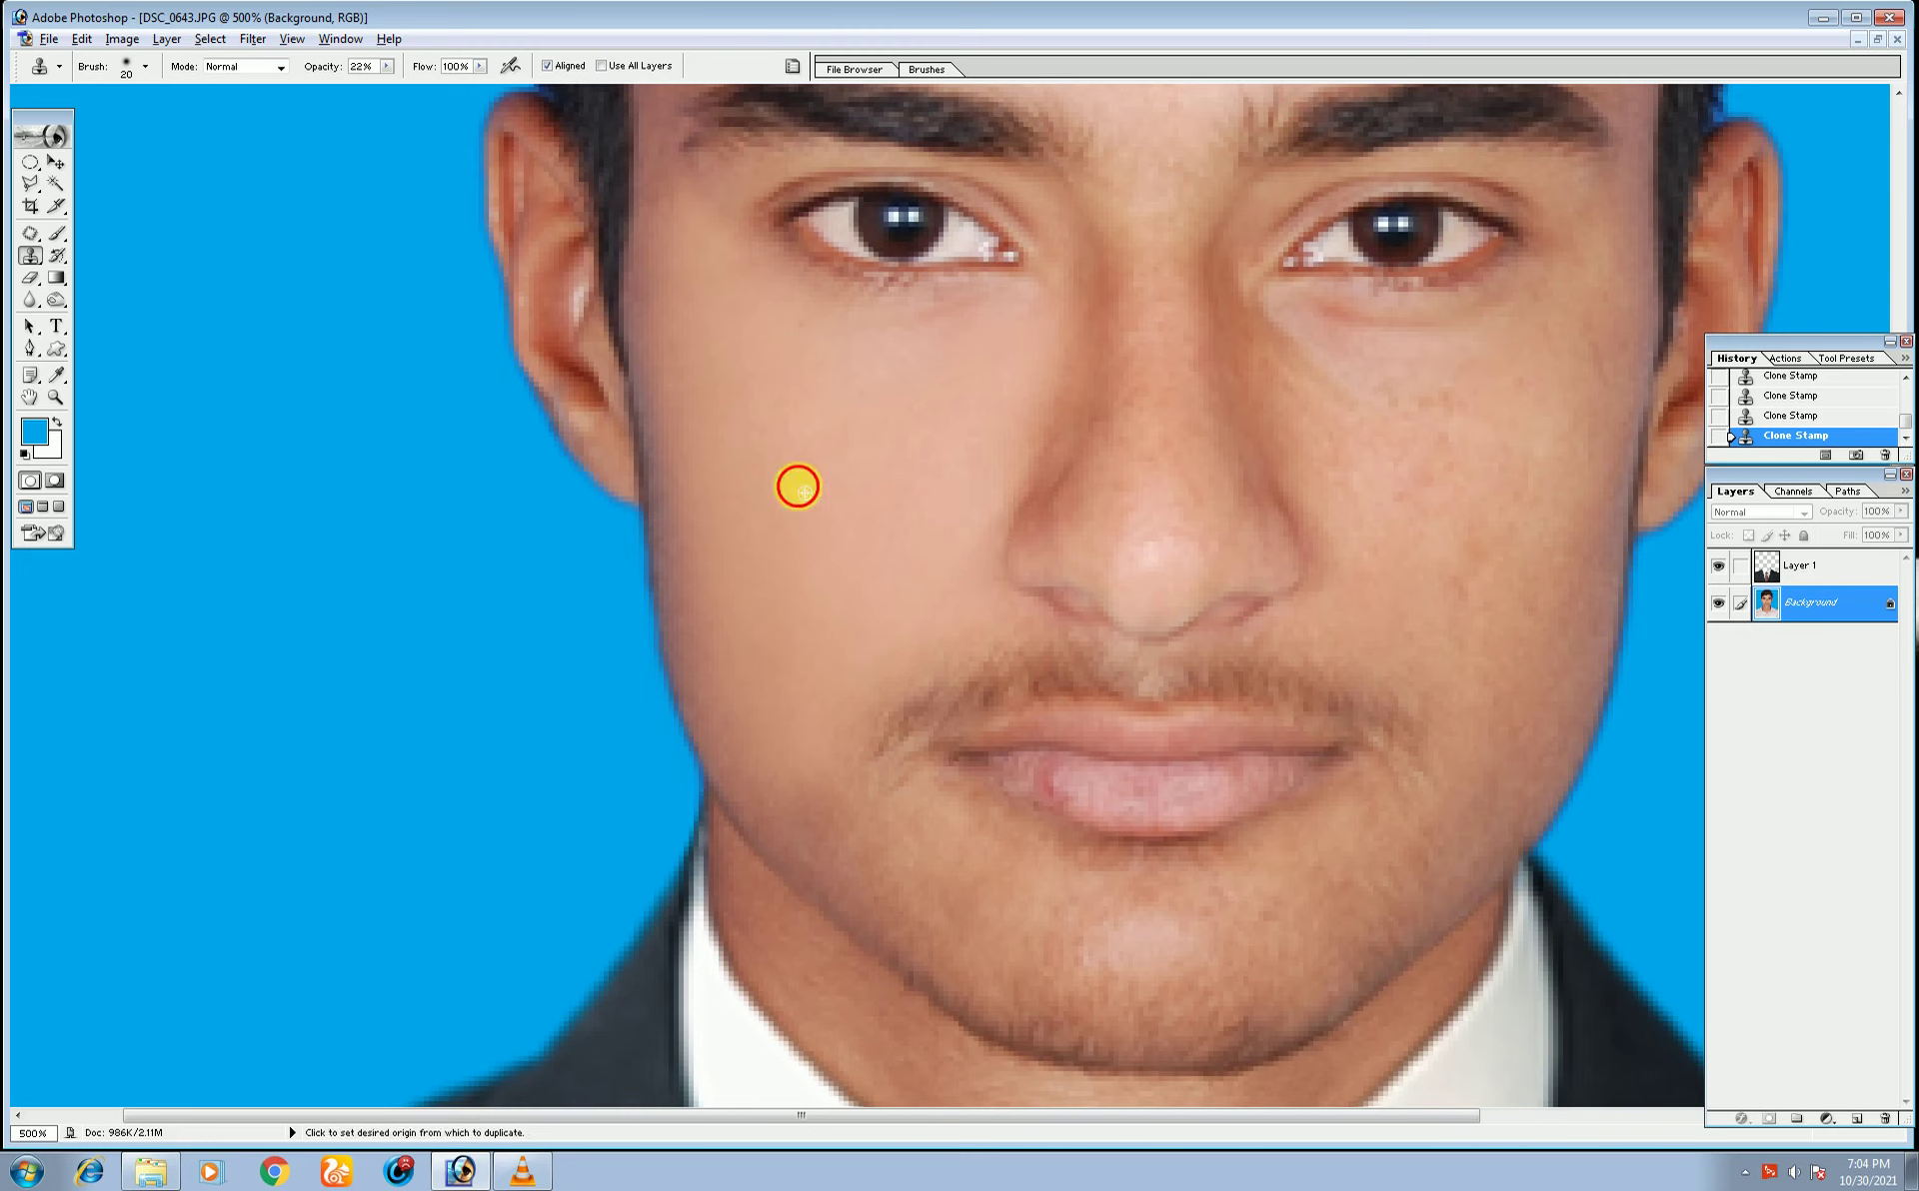
{"action": "left_click_drag", "start_coordinate": [707, 526], "coordinate": [692, 410]}
{"action": "left_click", "coordinate": [694, 377]}
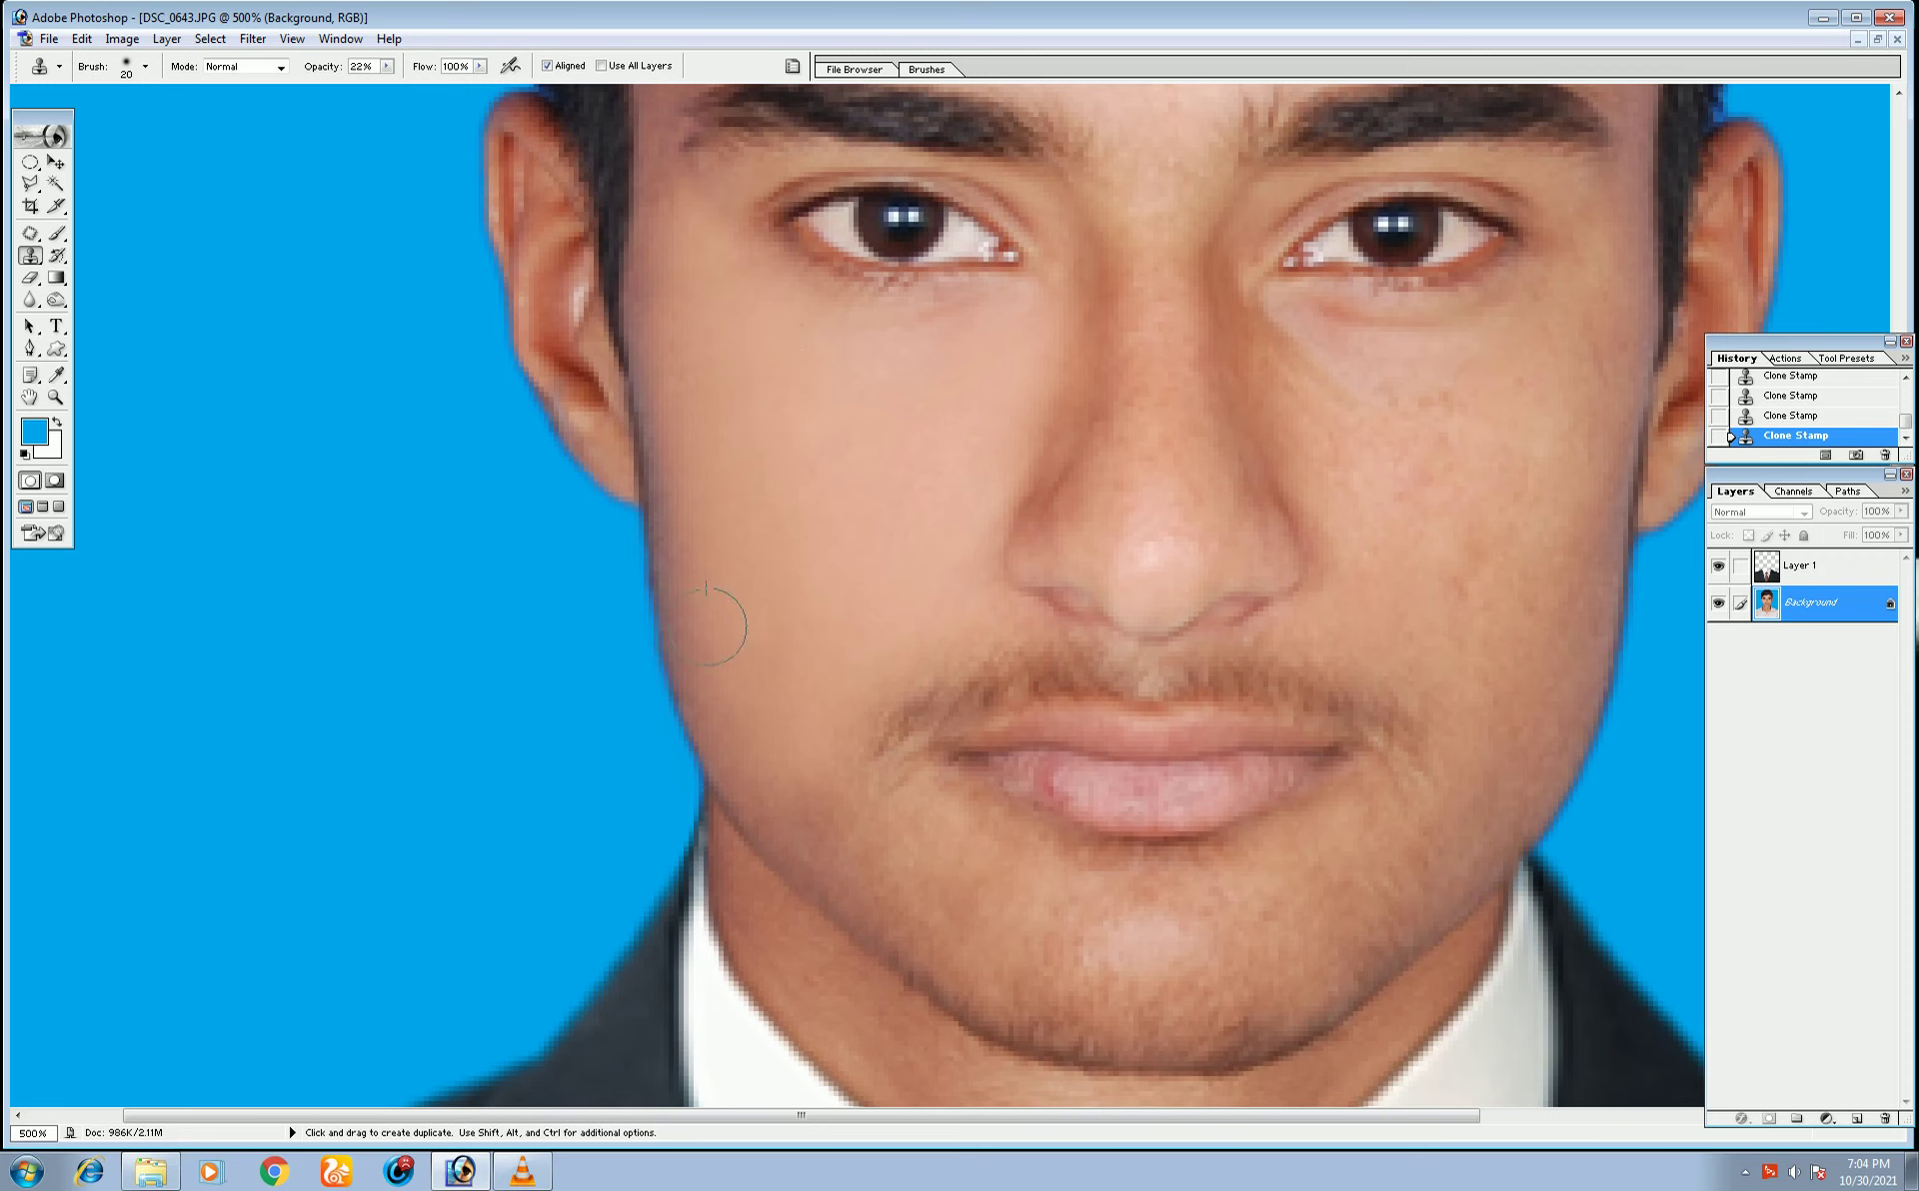
{"action": "left_click", "coordinate": [777, 681]}
{"action": "left_click", "coordinate": [717, 507], "text": "alt"}
- Clone skin from high on the cheek down toward the jaw, then zoom out
{"action": "left_click", "coordinate": [708, 268], "text": "alt"}
{"action": "left_click", "coordinate": [979, 385]}
{"action": "left_click", "coordinate": [826, 652]}
{"action": "left_click", "coordinate": [818, 773]}
{"action": "left_click", "coordinate": [776, 694], "text": "alt"}
{"action": "left_click", "coordinate": [857, 621], "text": "alt"}
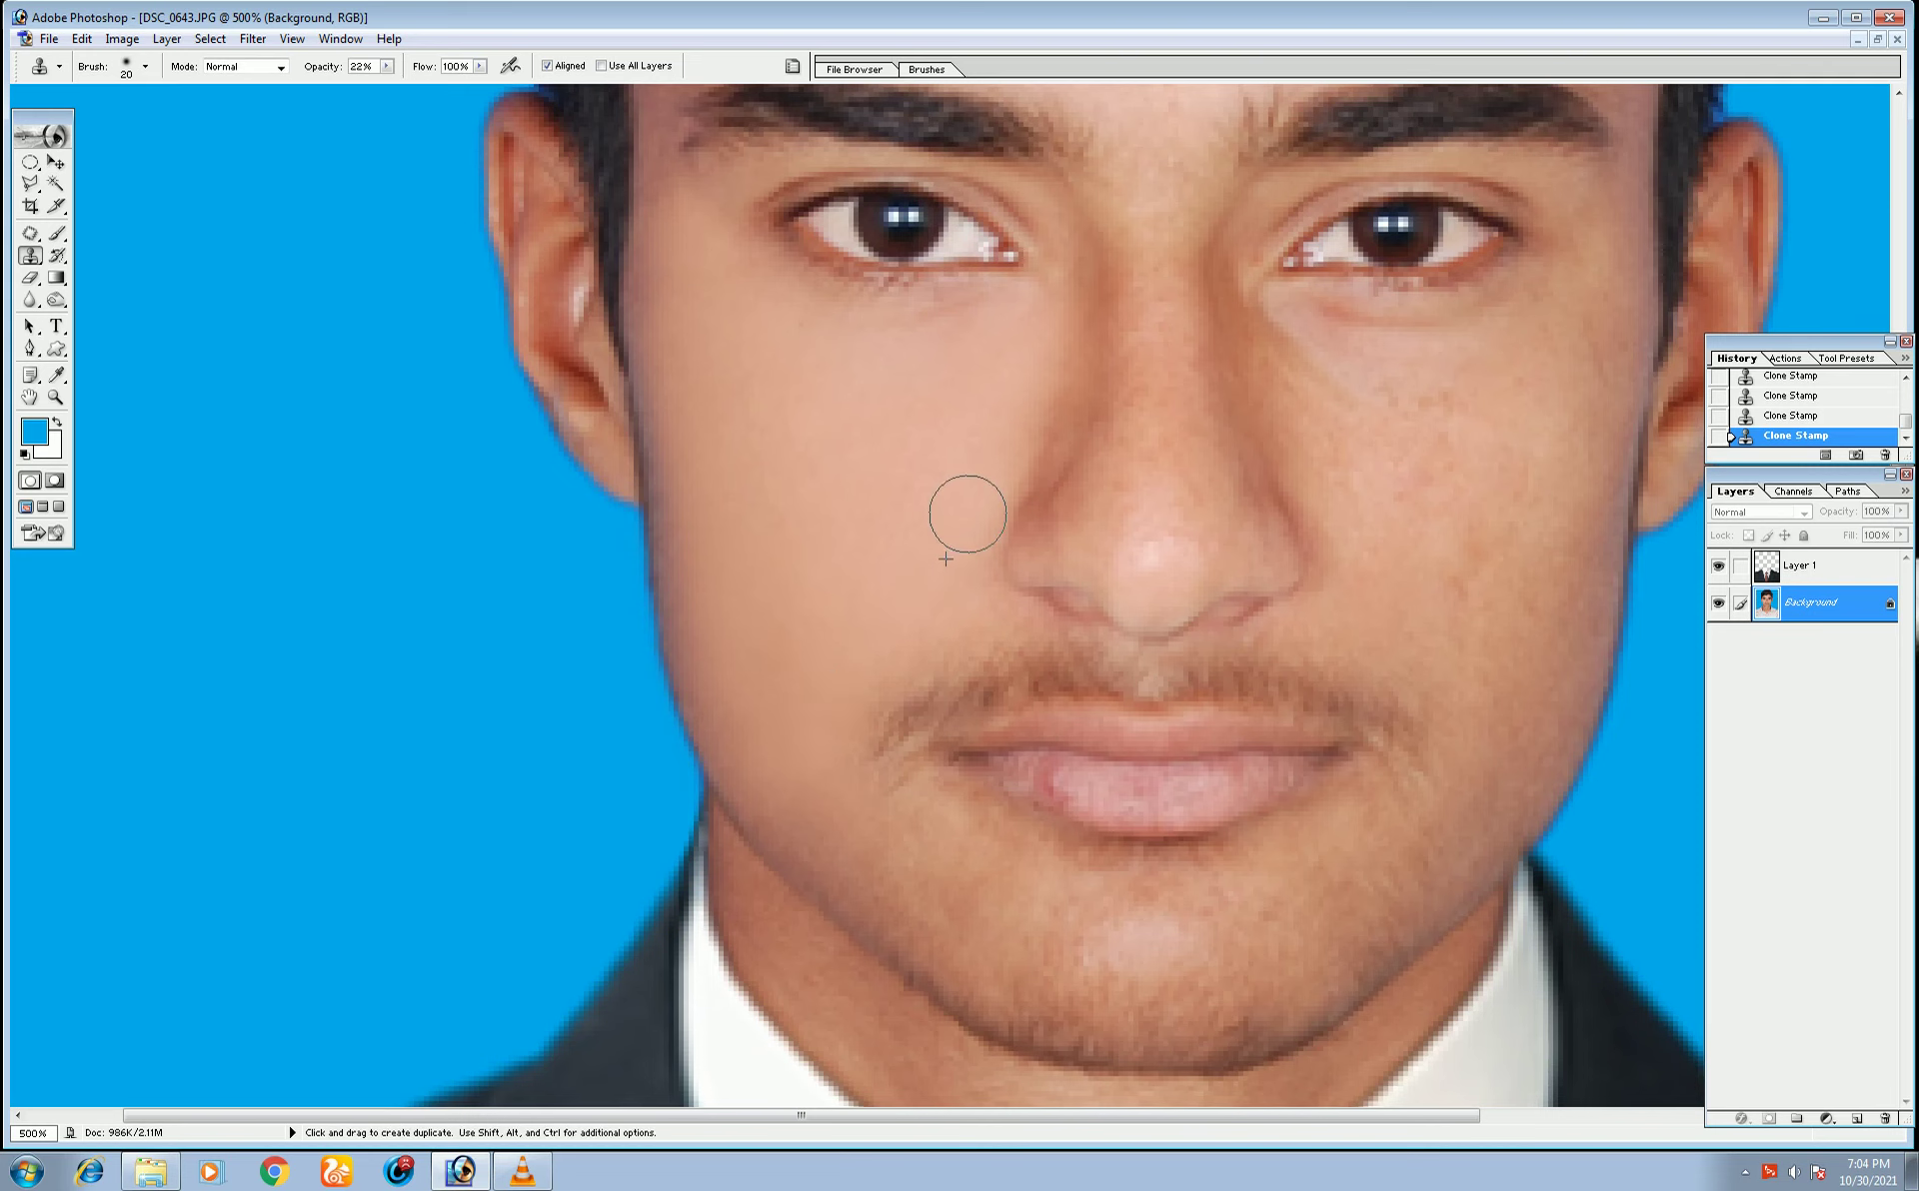
{"action": "key", "text": "ctrl+minus"}
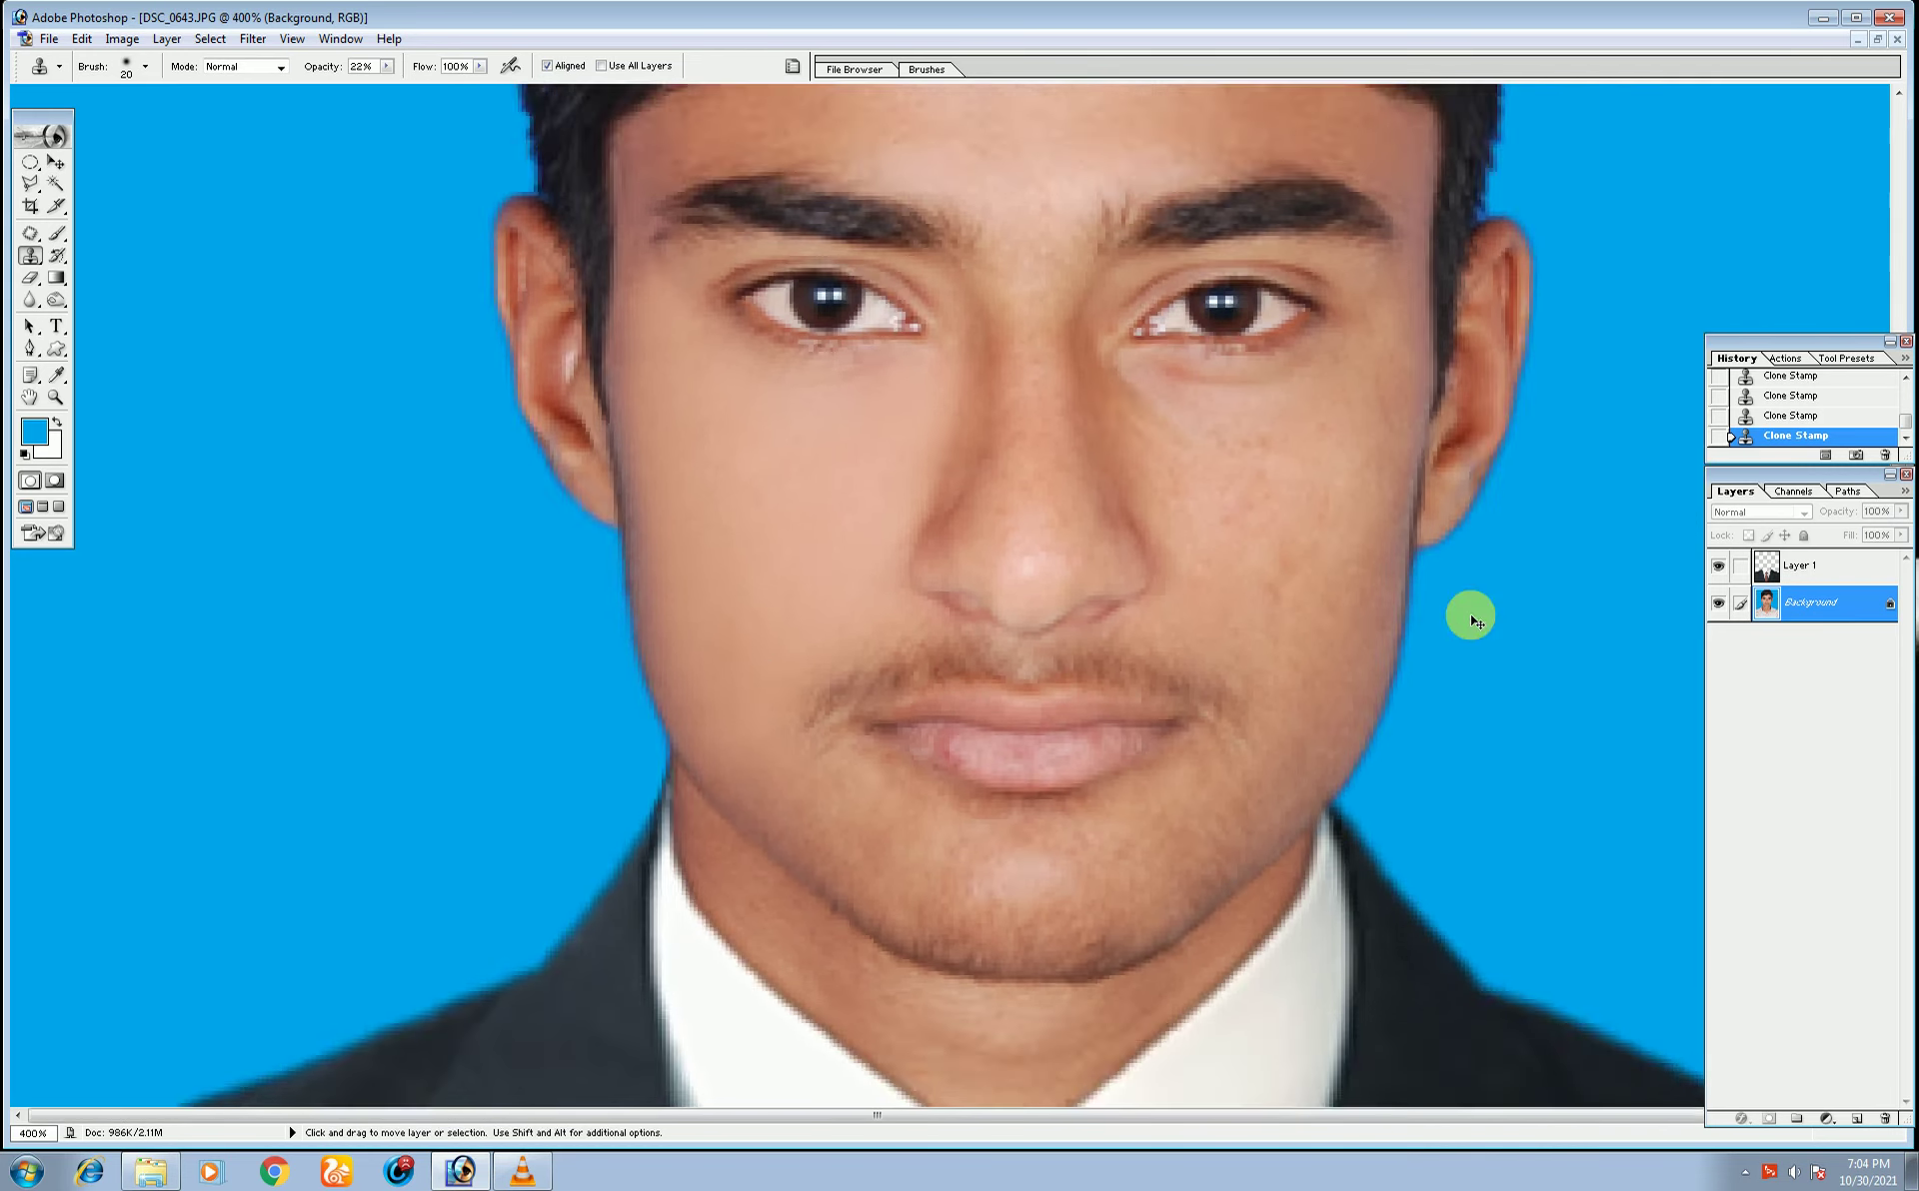
- Zoom out to the whole photo and toggle Layer 1 to compare with and without the suit
{"action": "key", "text": "ctrl+minus"}
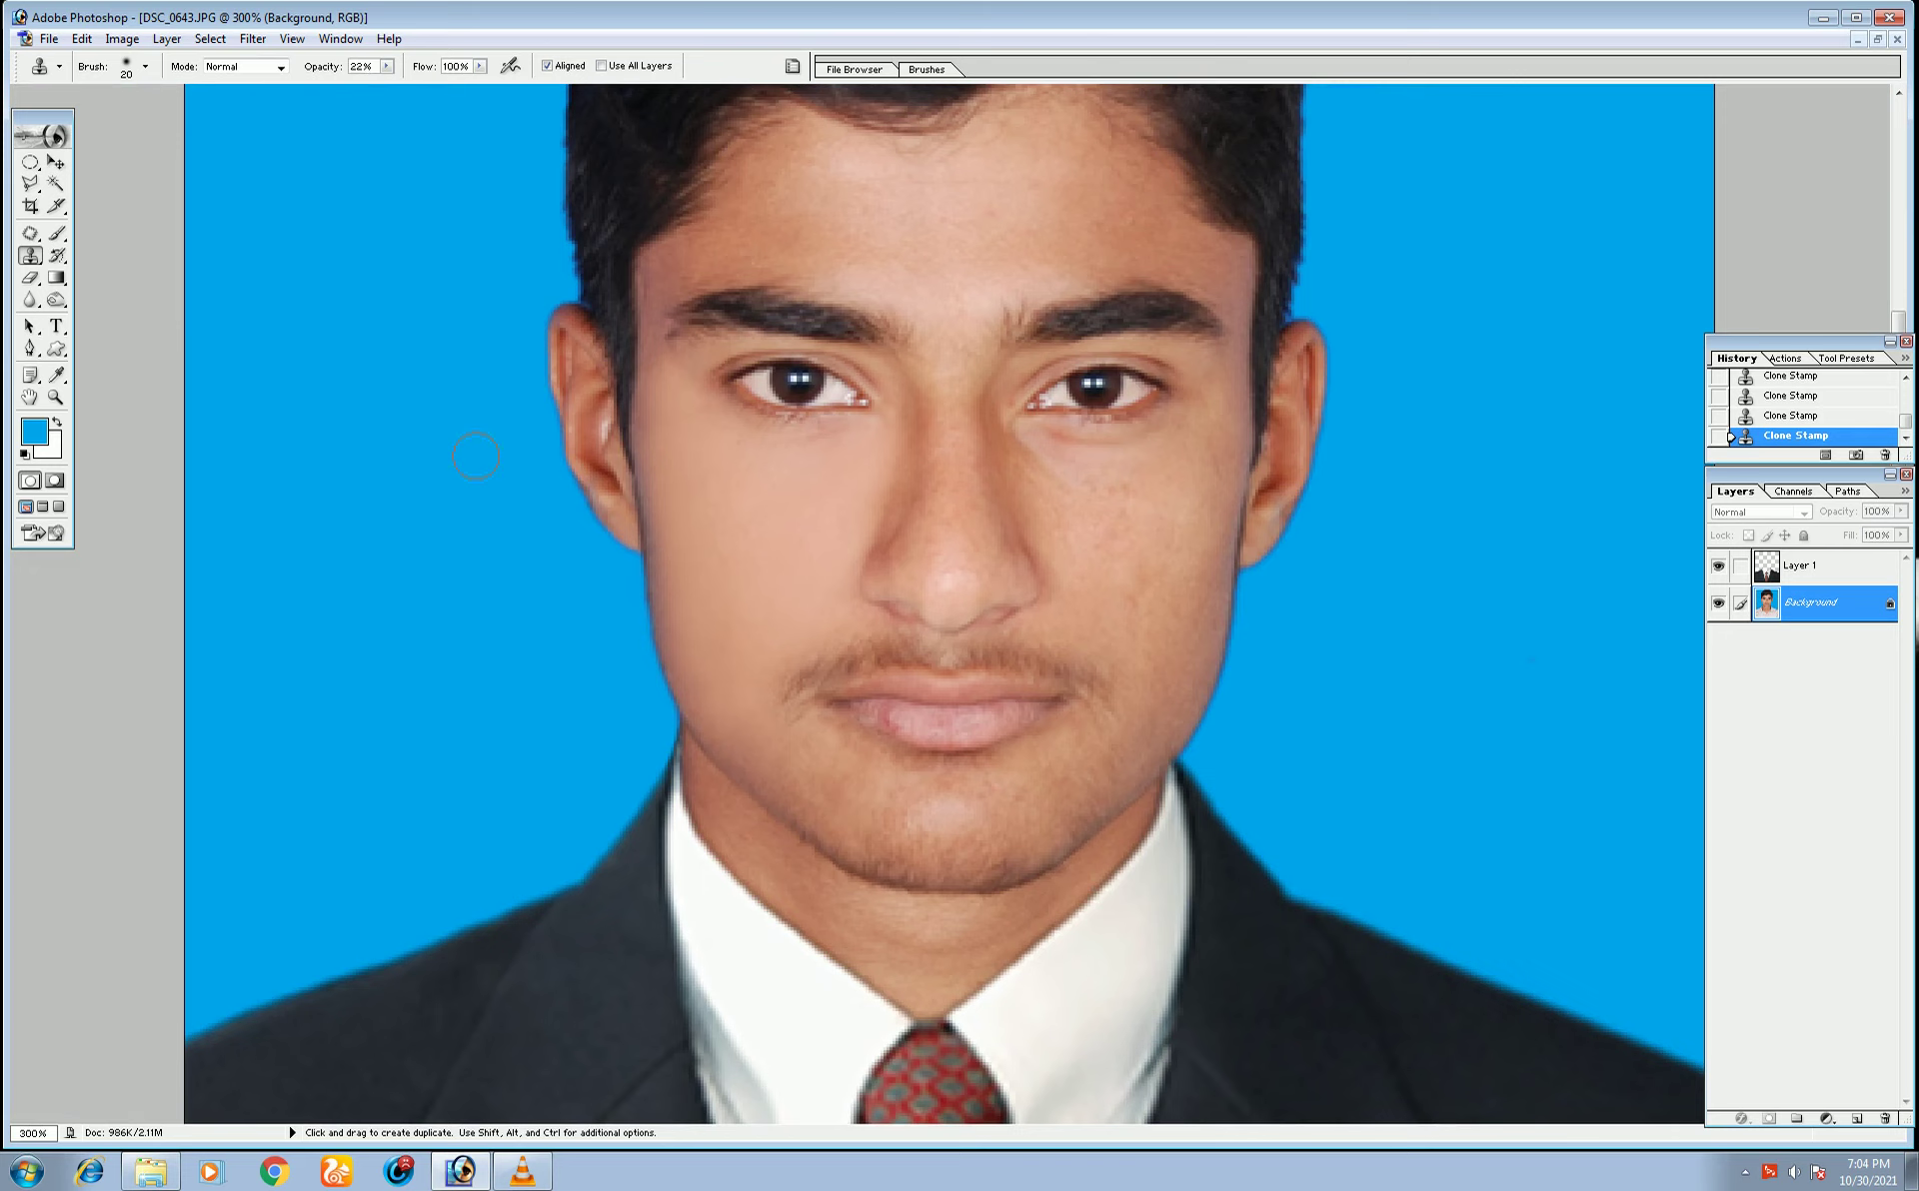
{"action": "left_click", "coordinate": [782, 431]}
{"action": "key", "text": "ctrl+minus"}
{"action": "key", "text": "ctrl+minus"}
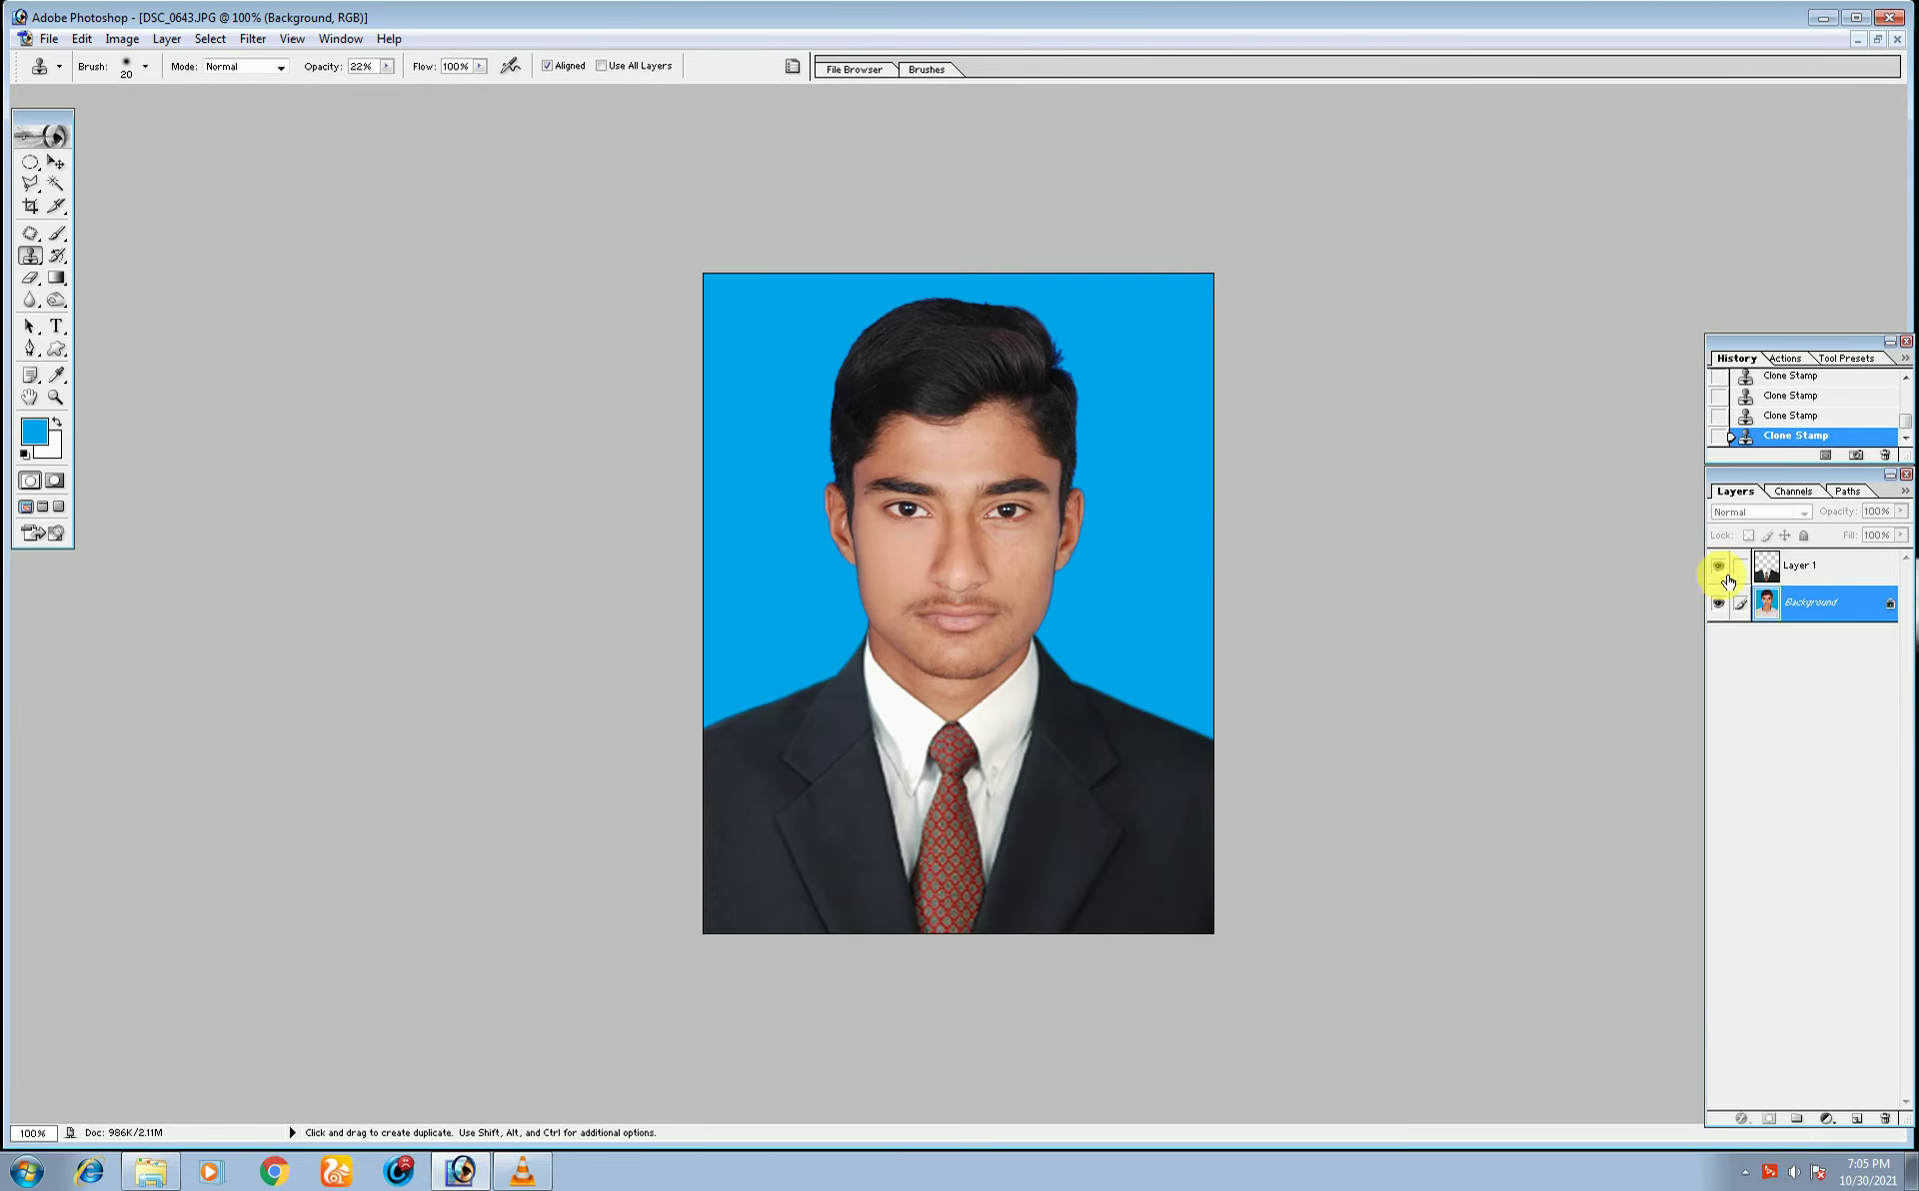
{"action": "left_click", "coordinate": [1719, 567]}
{"action": "left_click", "coordinate": [1719, 567]}
{"action": "left_click", "coordinate": [1719, 567]}
- Float the JPG window, bring DSC_0643.psd forward, and minimize the JPG
{"action": "left_click", "coordinate": [1877, 40]}
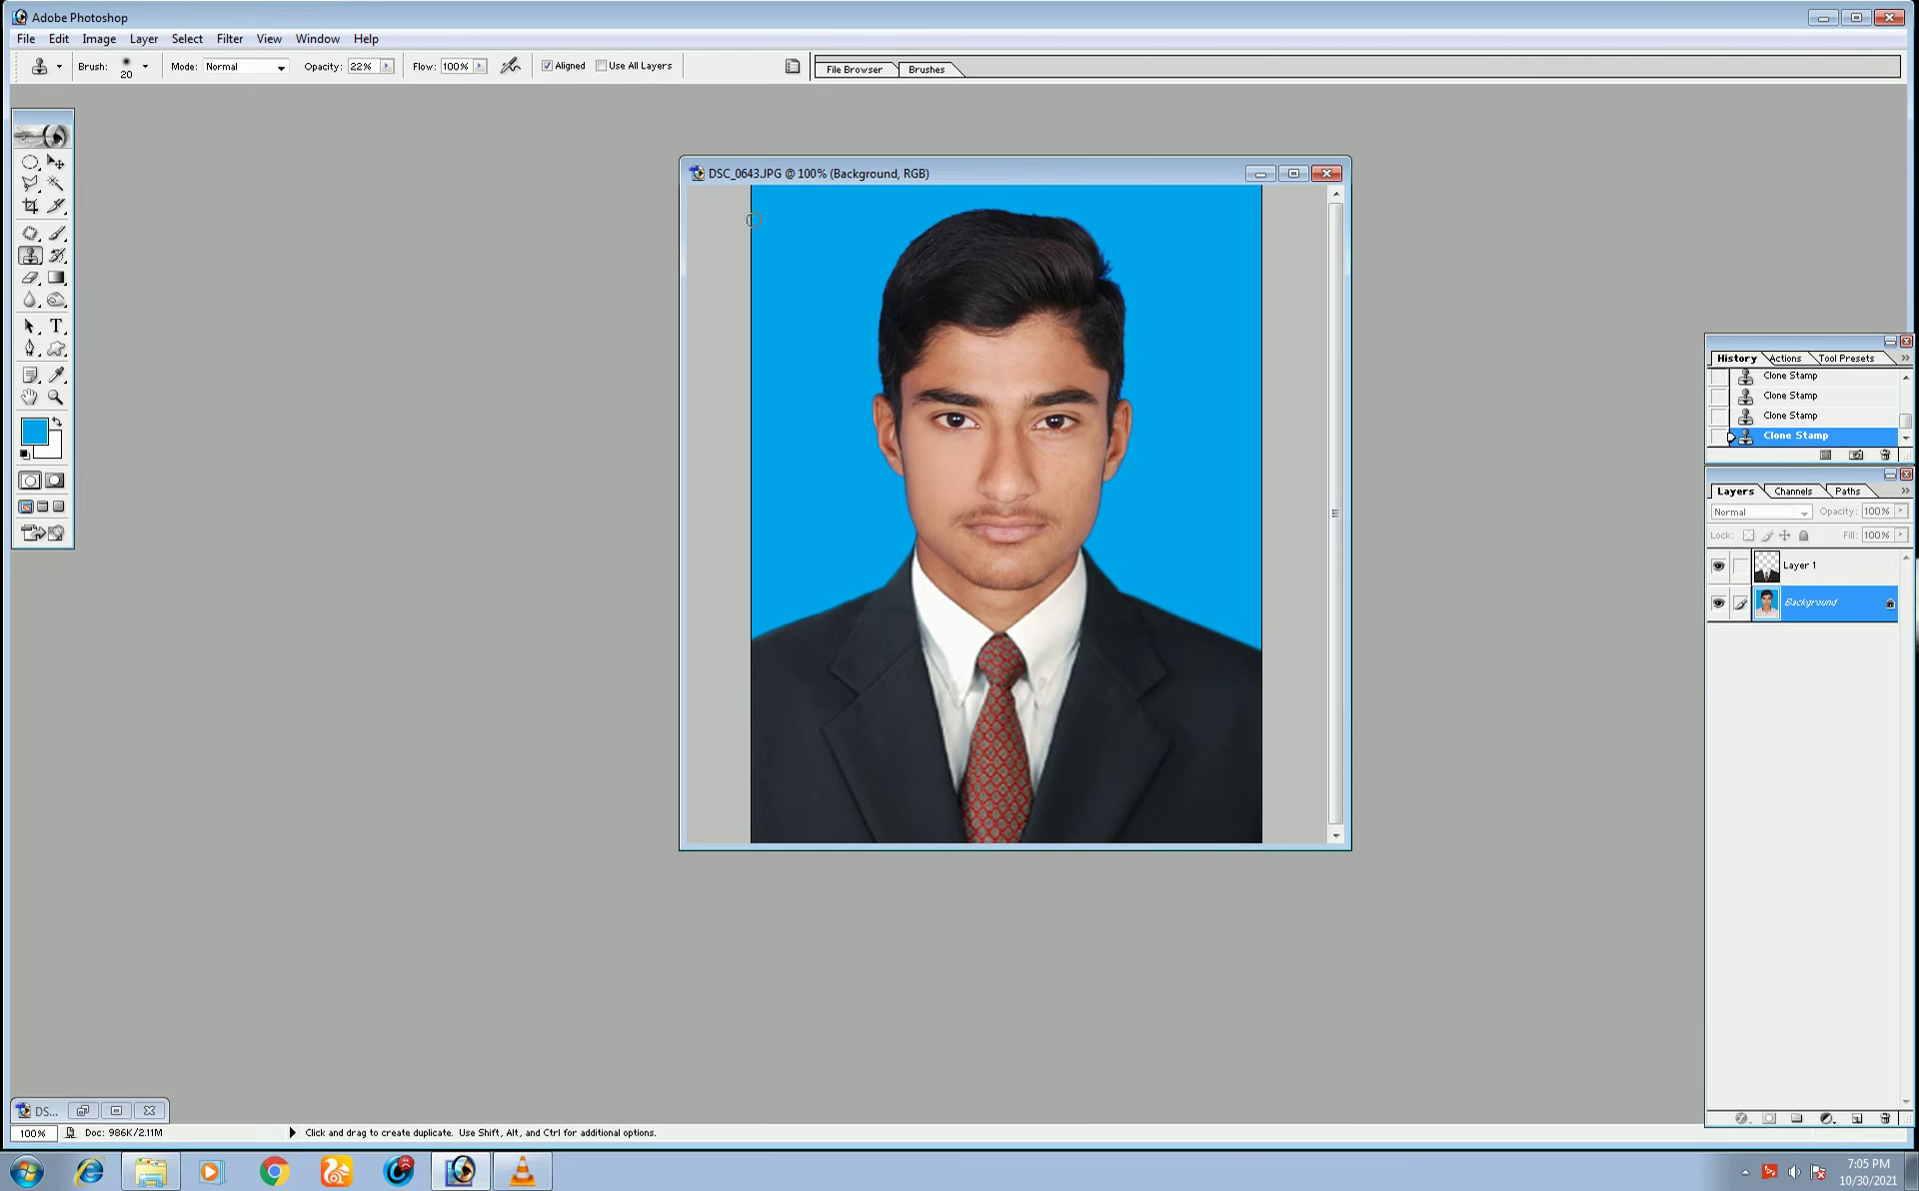
{"action": "left_click", "coordinate": [83, 1110]}
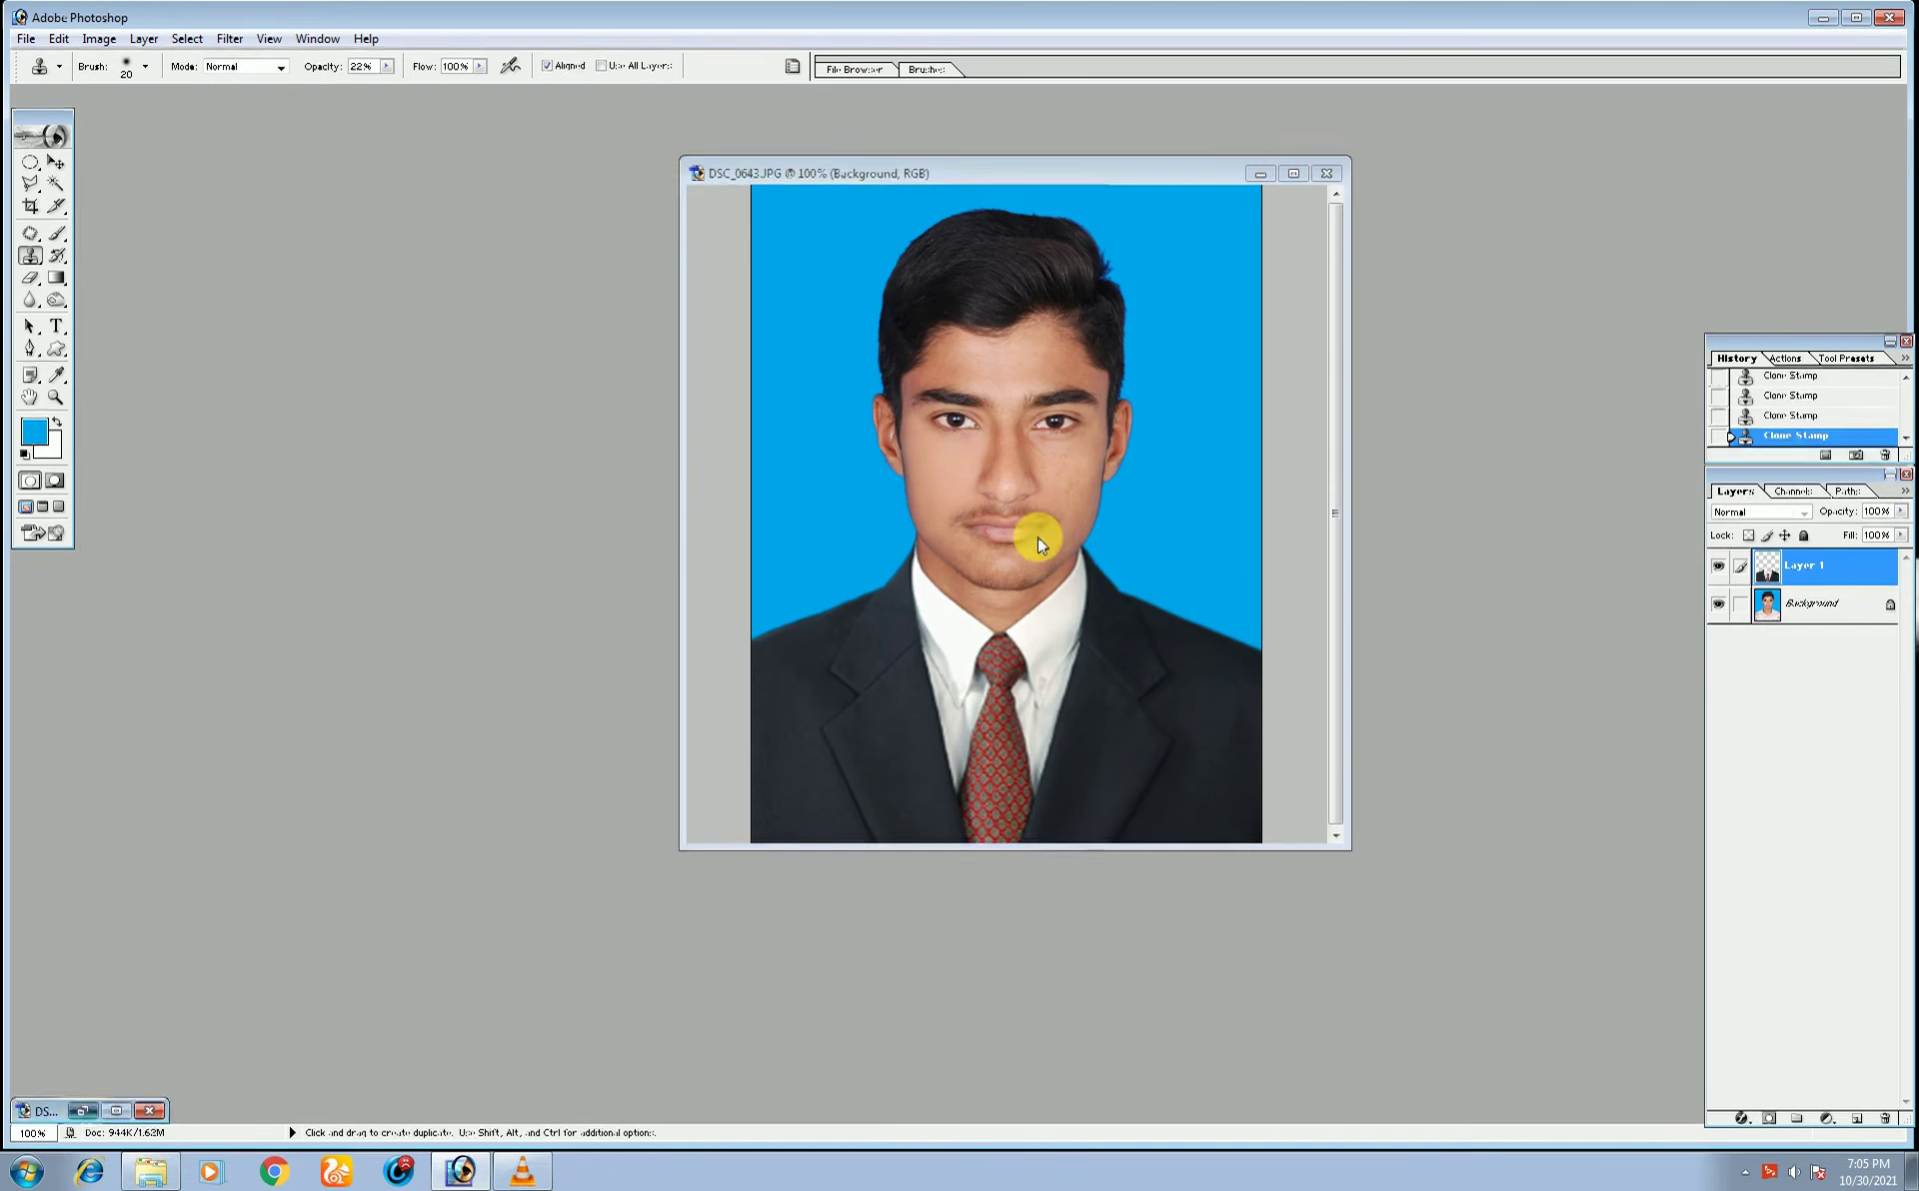
{"action": "left_click", "coordinate": [1282, 175]}
{"action": "left_click", "coordinate": [1050, 187]}
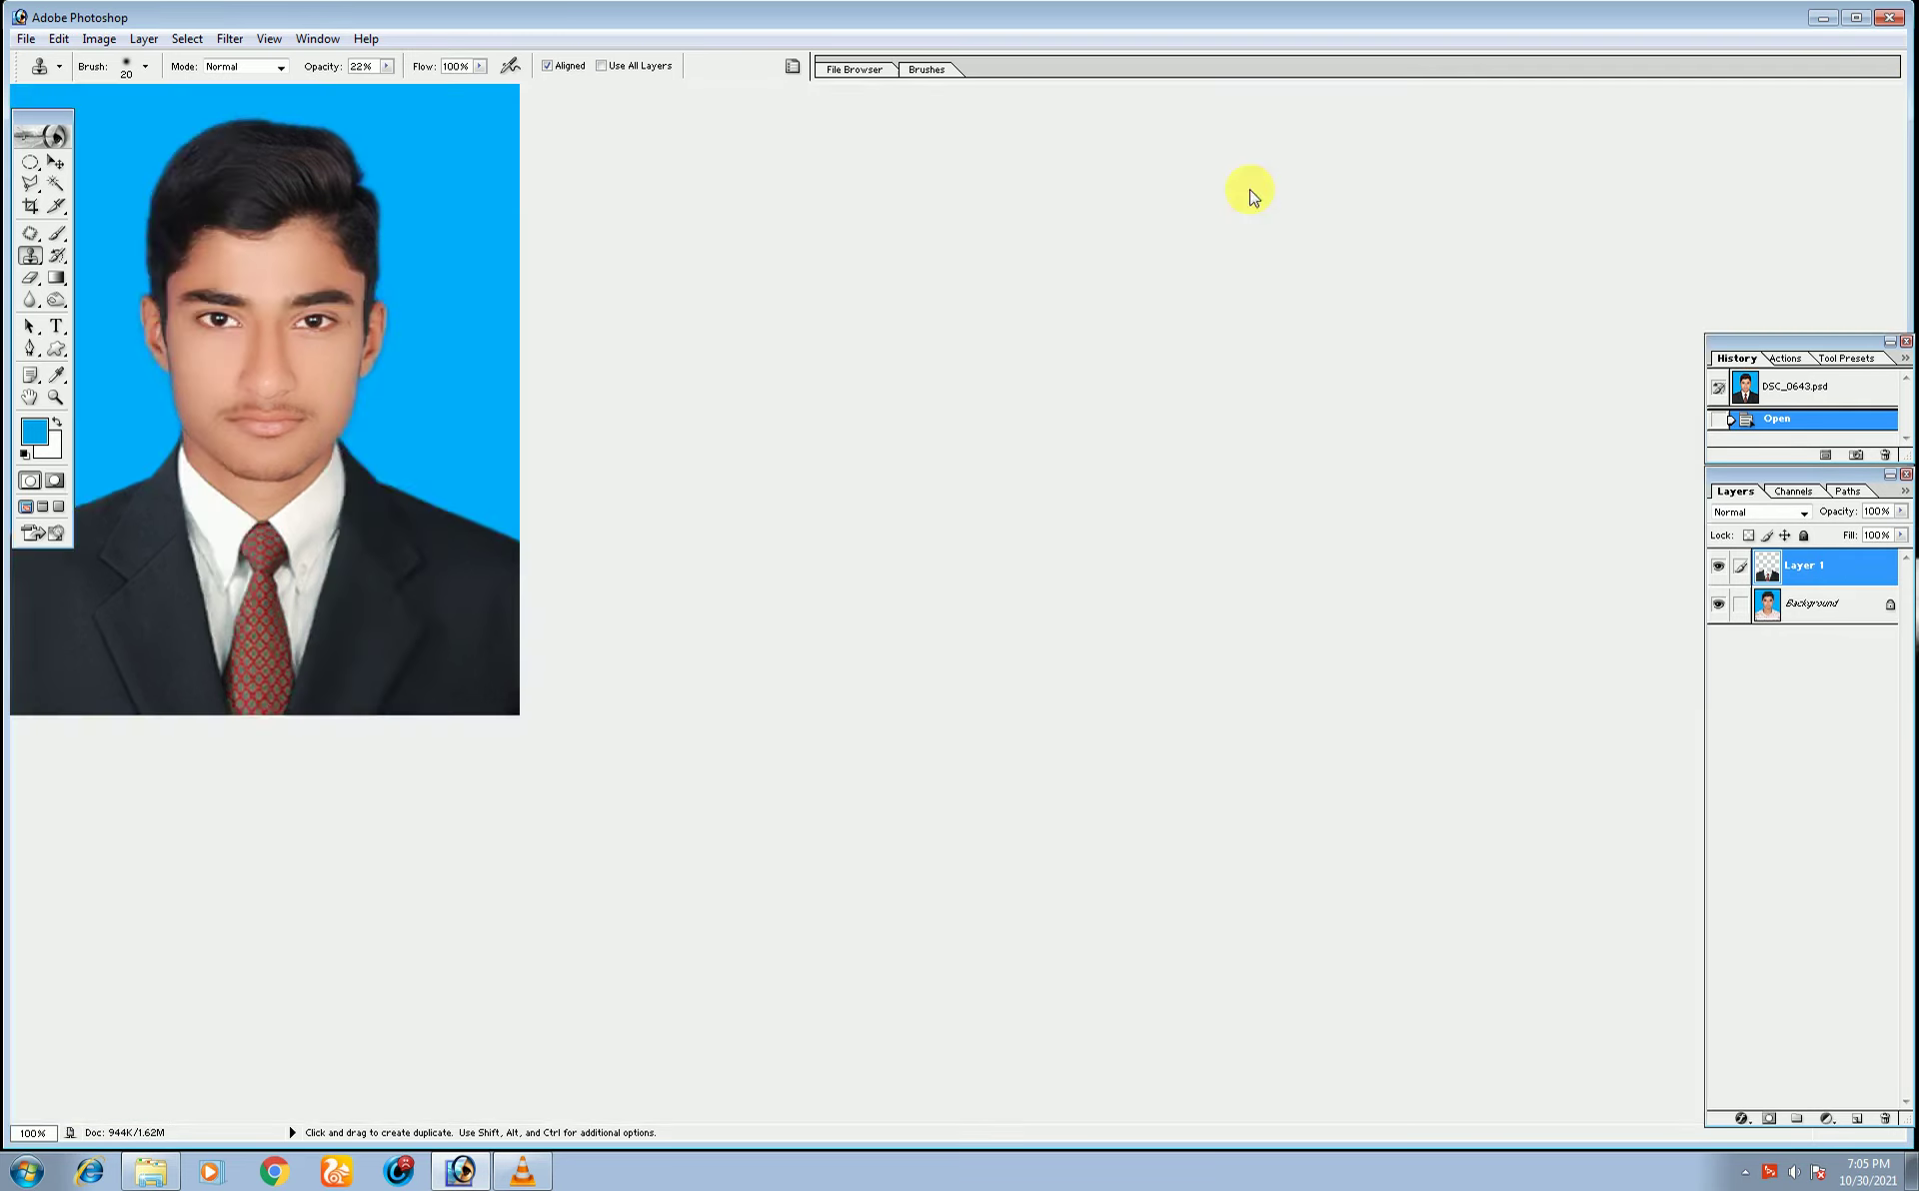
- Zoom DSC_0643.psd in and out, hiding then re-showing the suit layer to compare the shirt
{"action": "key", "text": "ctrl+plus"}
{"action": "key", "text": "ctrl+plus"}
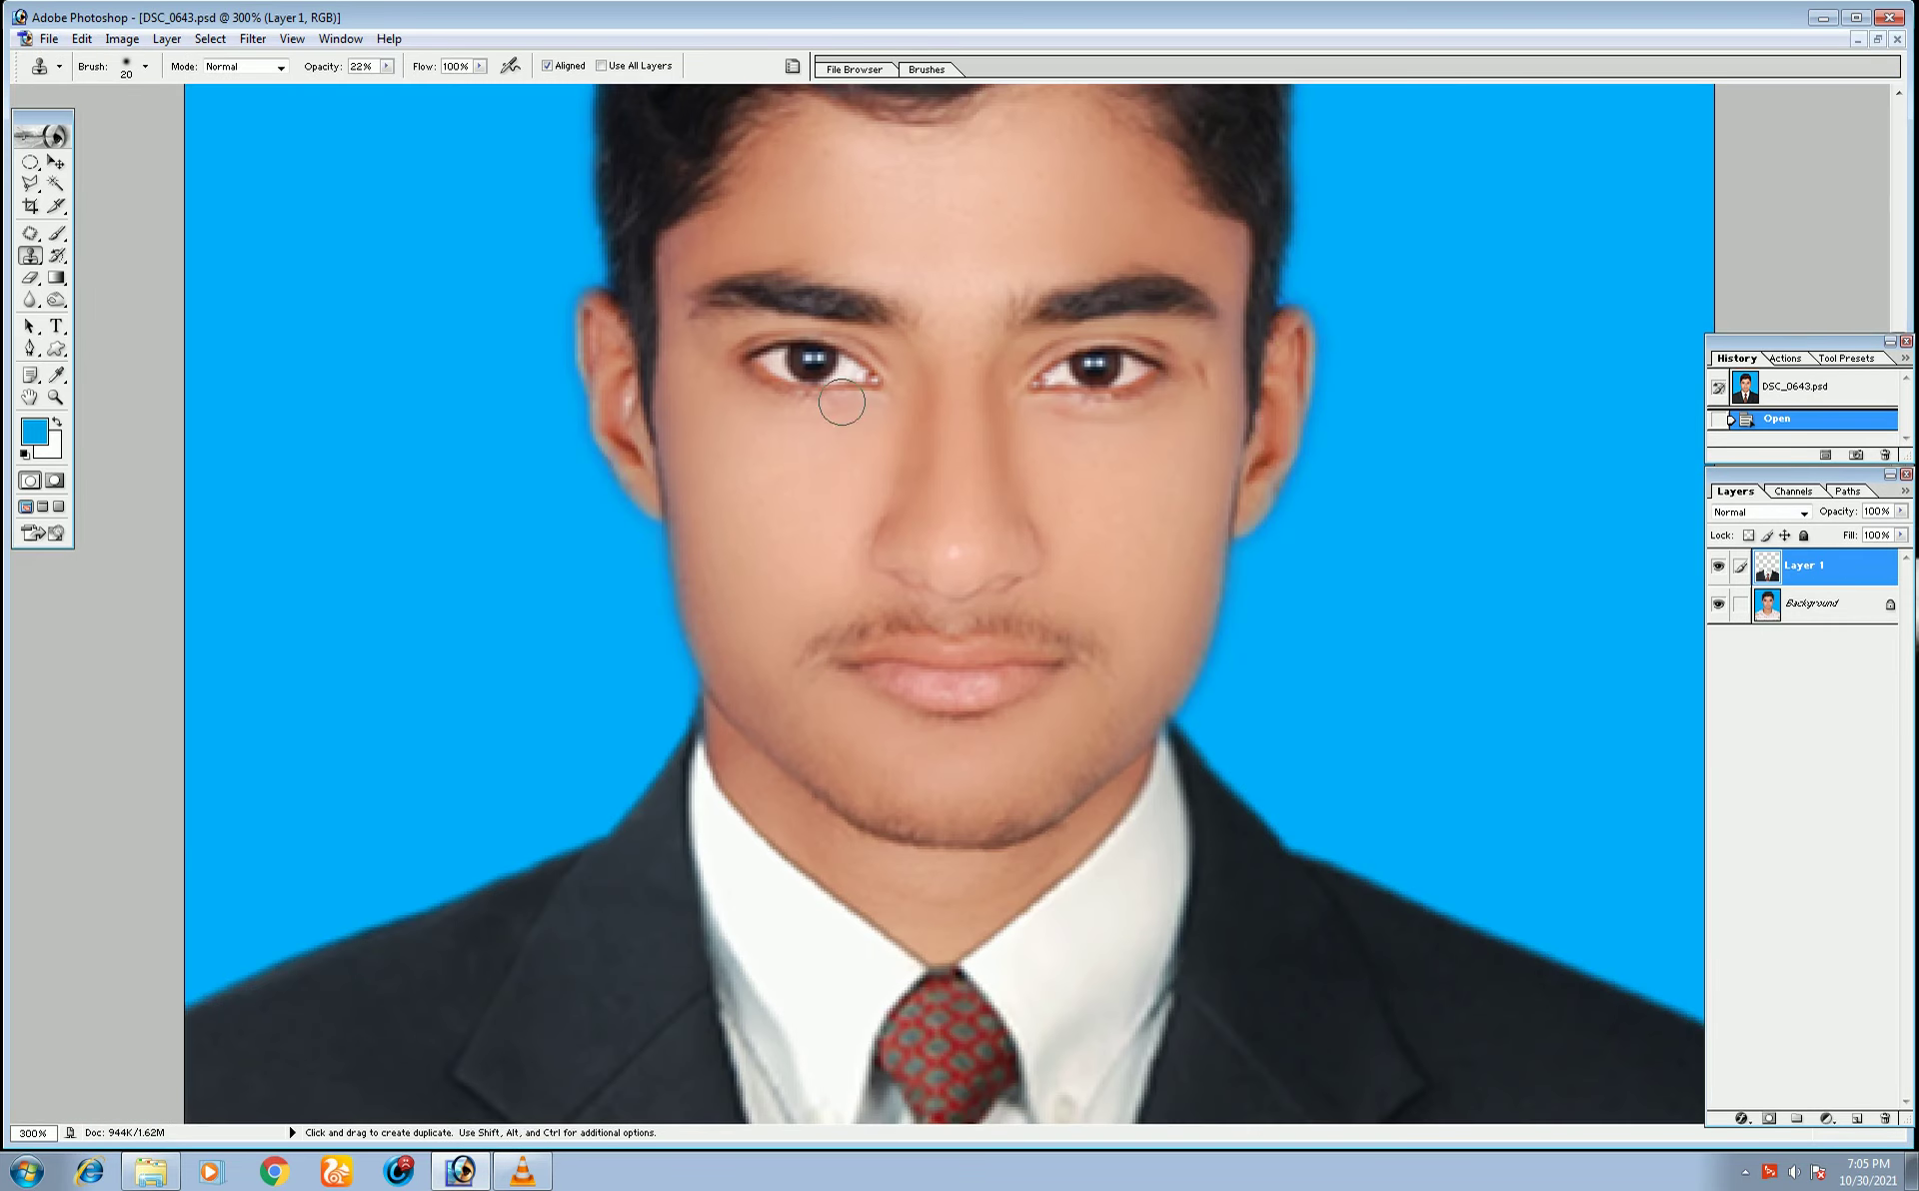
{"action": "key", "text": "ctrl+minus"}
{"action": "key", "text": "ctrl+minus"}
{"action": "key", "text": "ctrl+plus"}
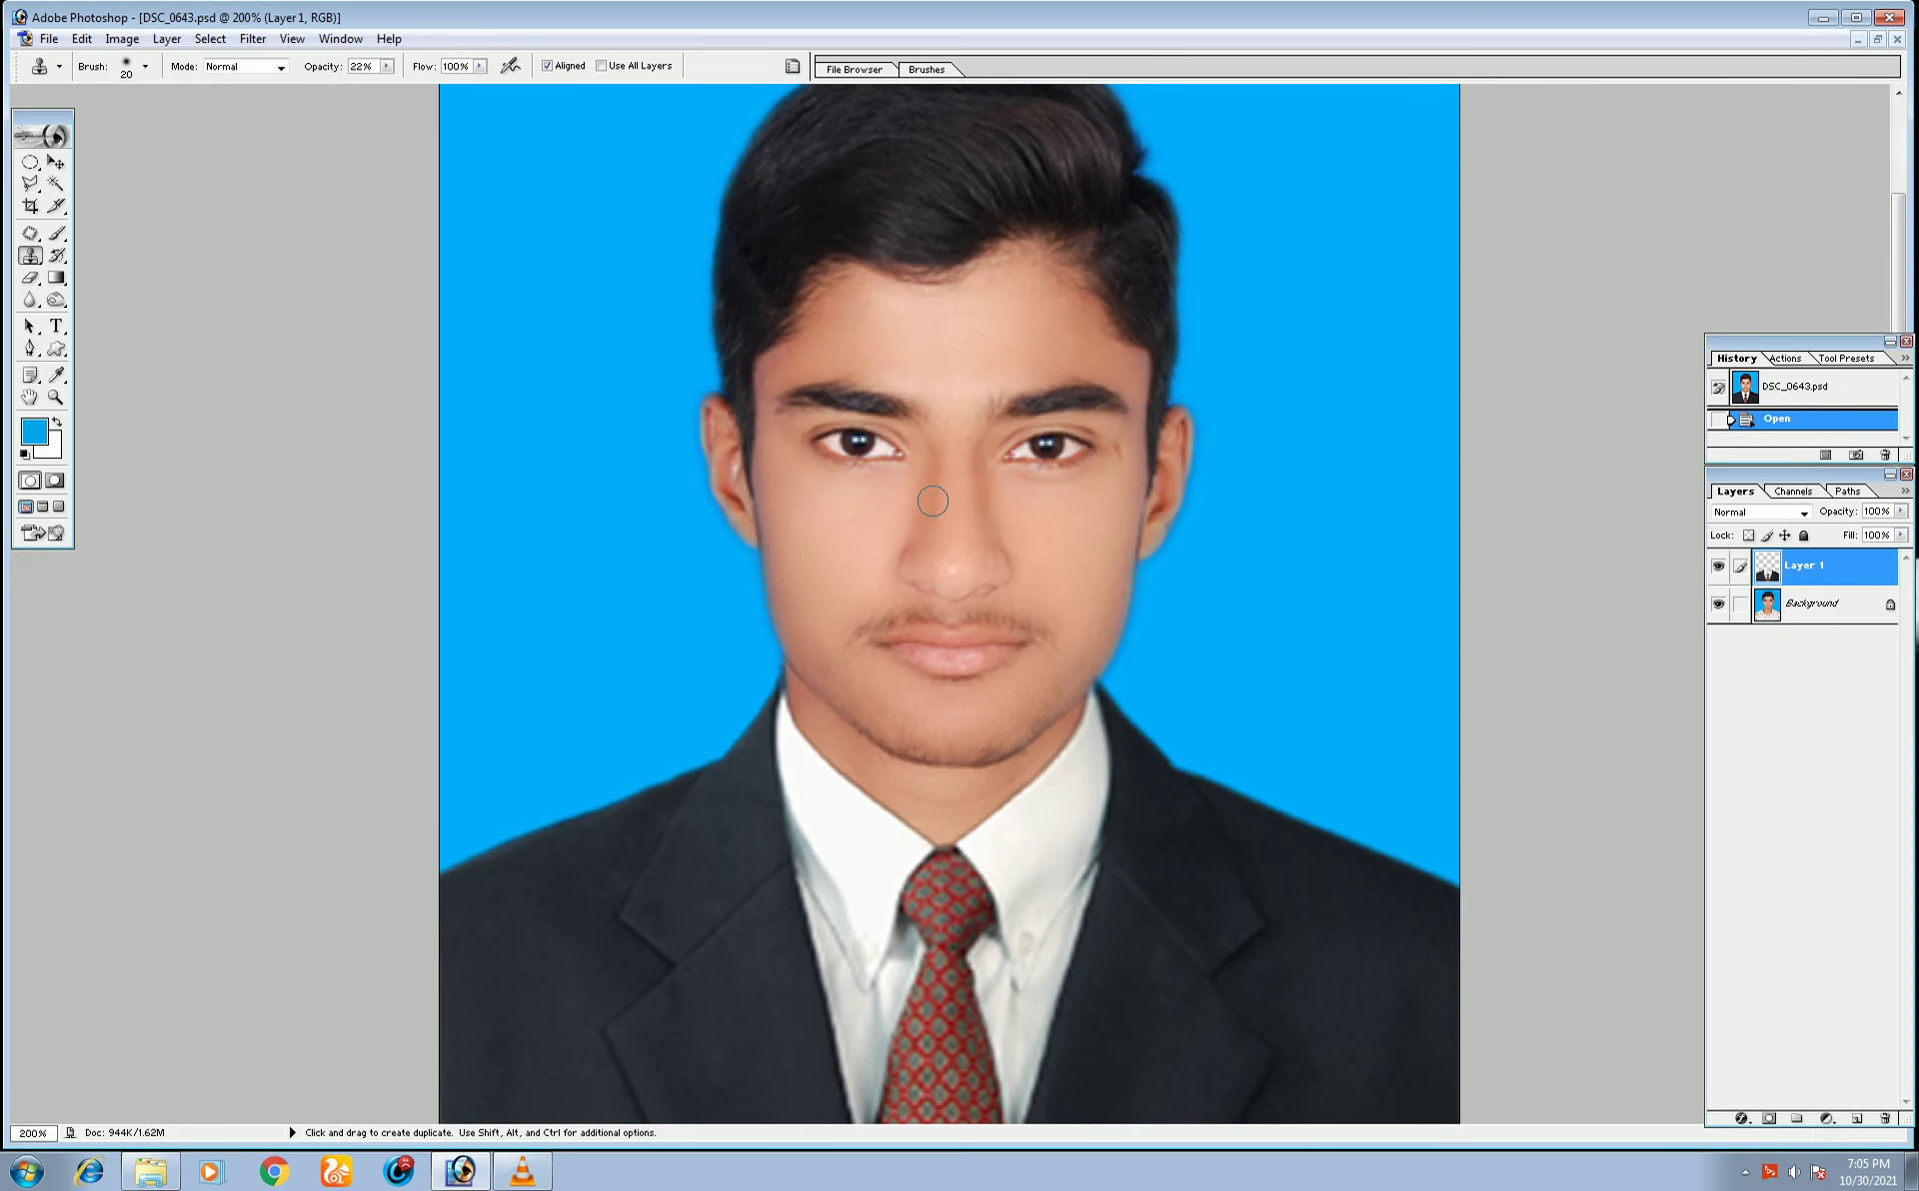
{"action": "key", "text": "ctrl+minus"}
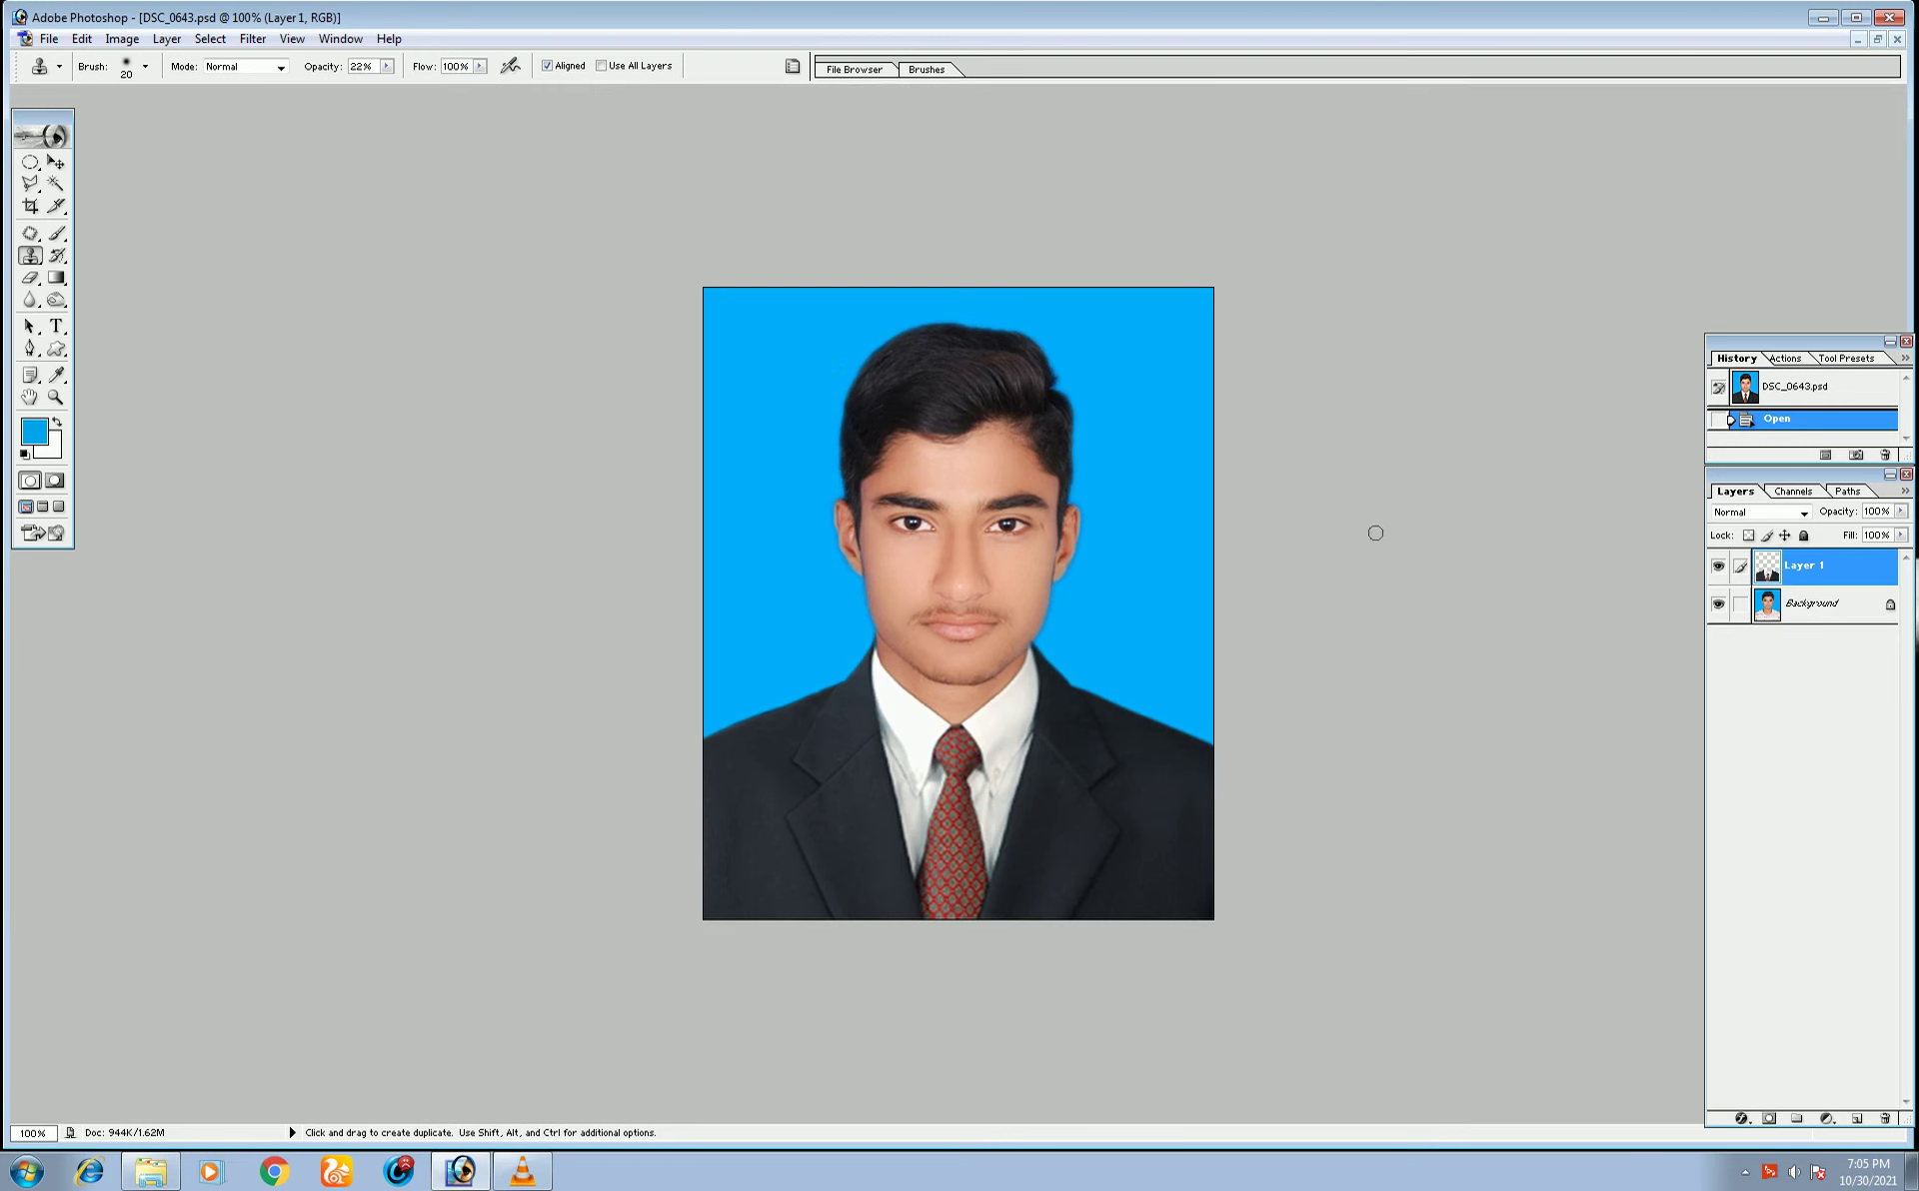
{"action": "key", "text": "ctrl+plus"}
{"action": "left_click", "coordinate": [1720, 568]}
{"action": "key", "text": "ctrl+minus"}
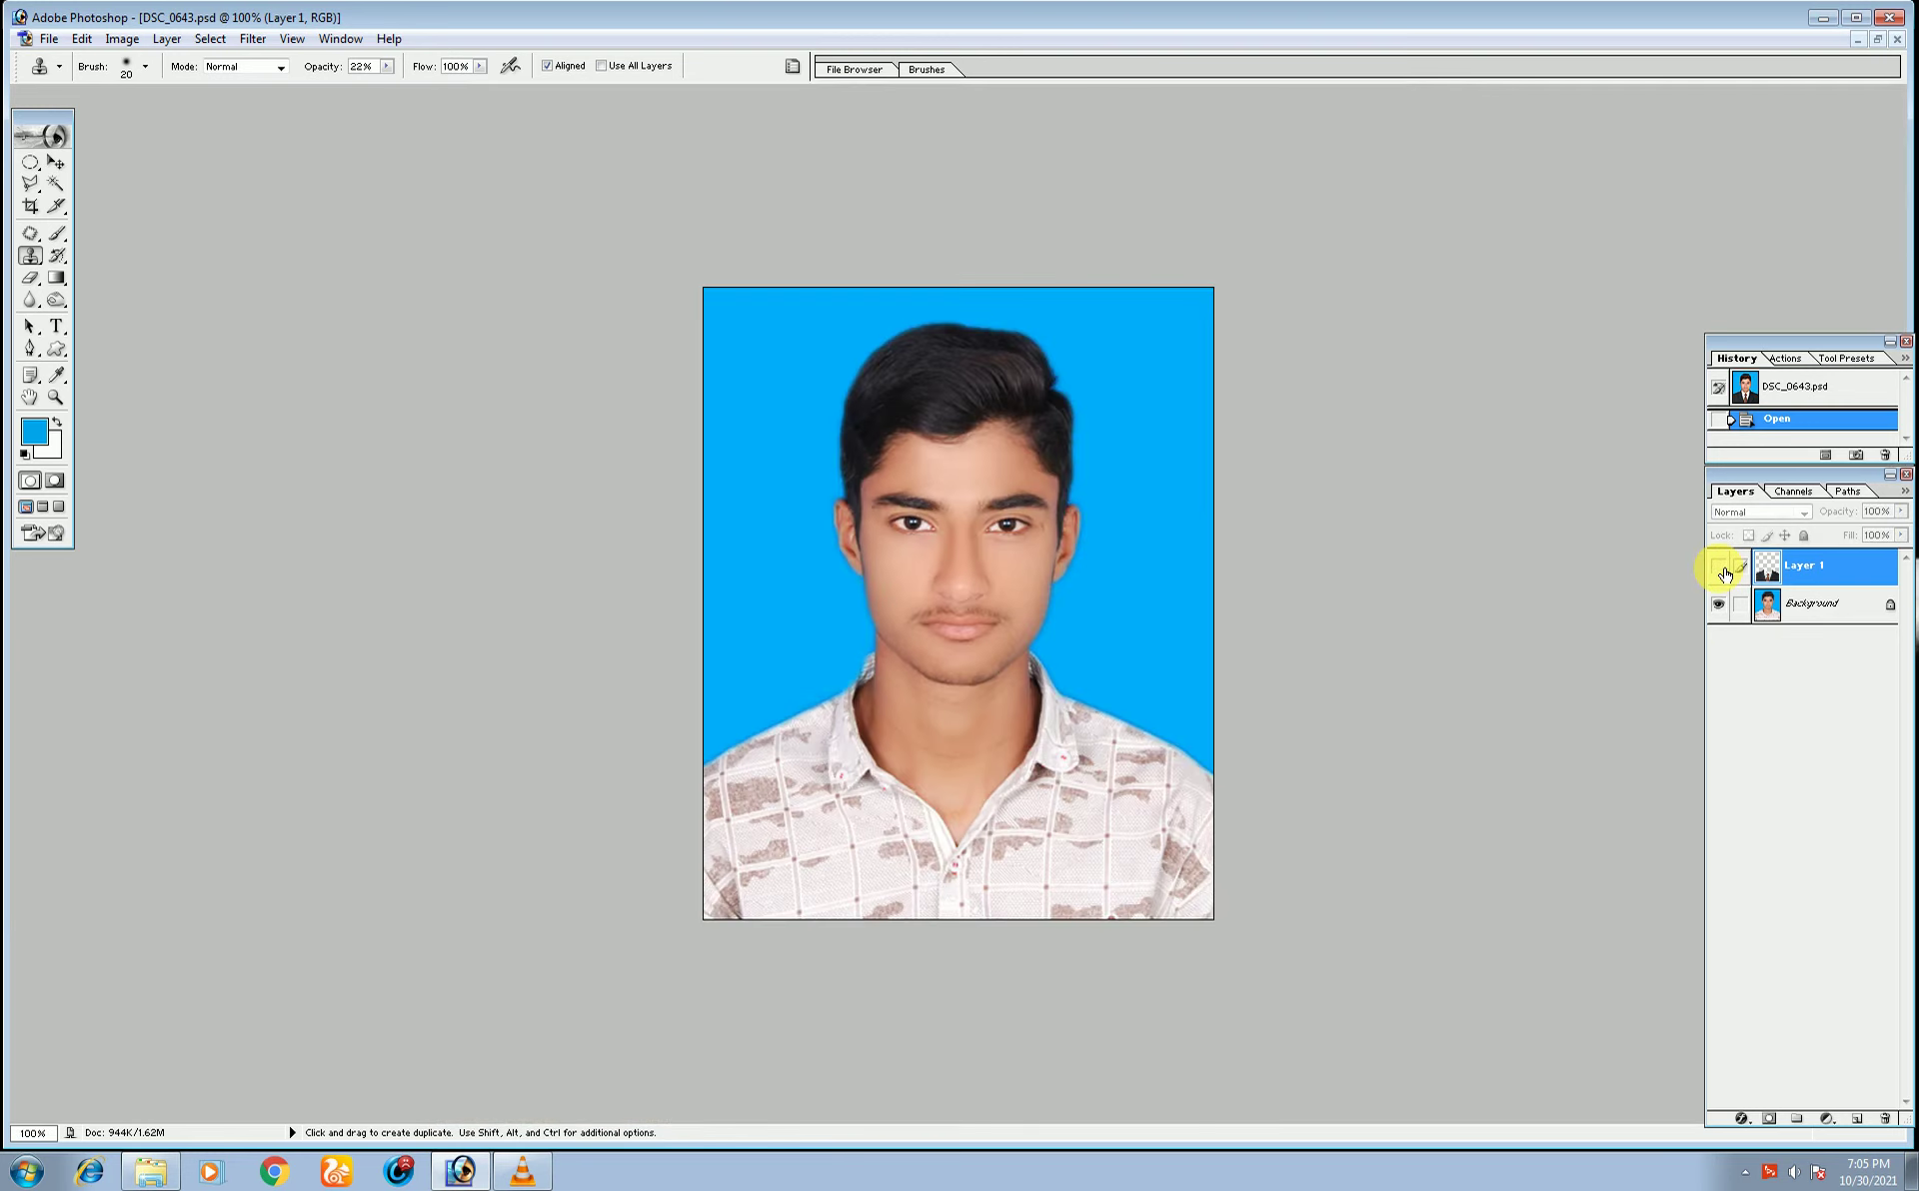
{"action": "left_click", "coordinate": [1720, 568]}
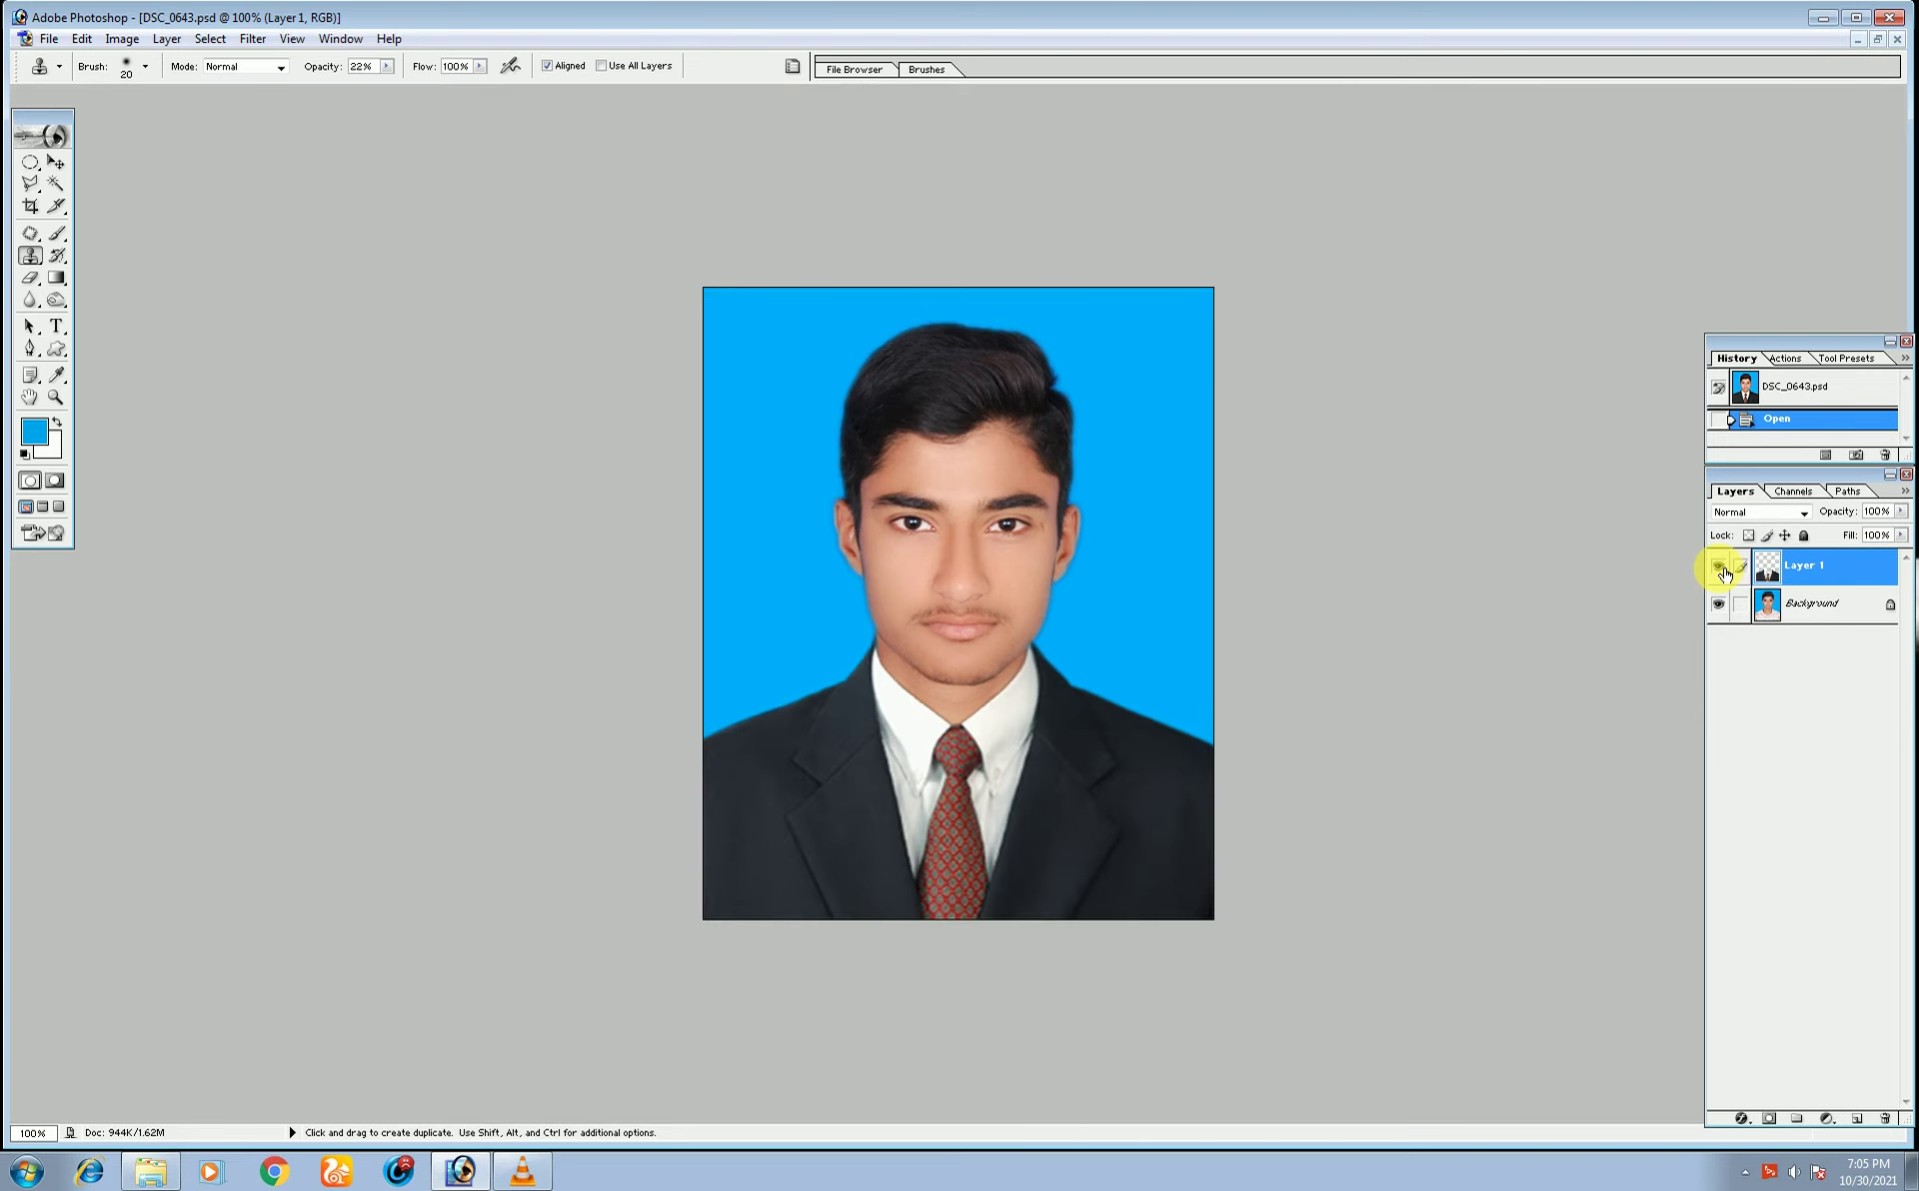